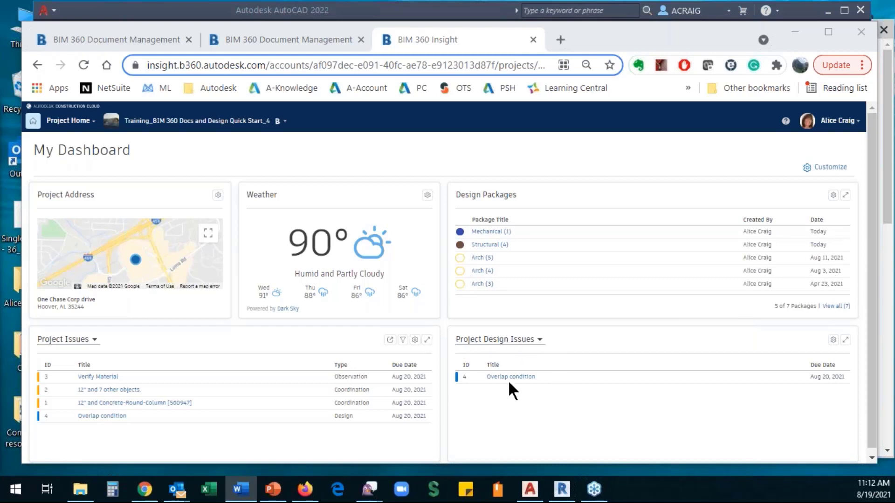
- Filter the design issues card to My Design Issues, then move Project Issues top right and Design Packages lower left
left_click(539, 343)
left_click(484, 357)
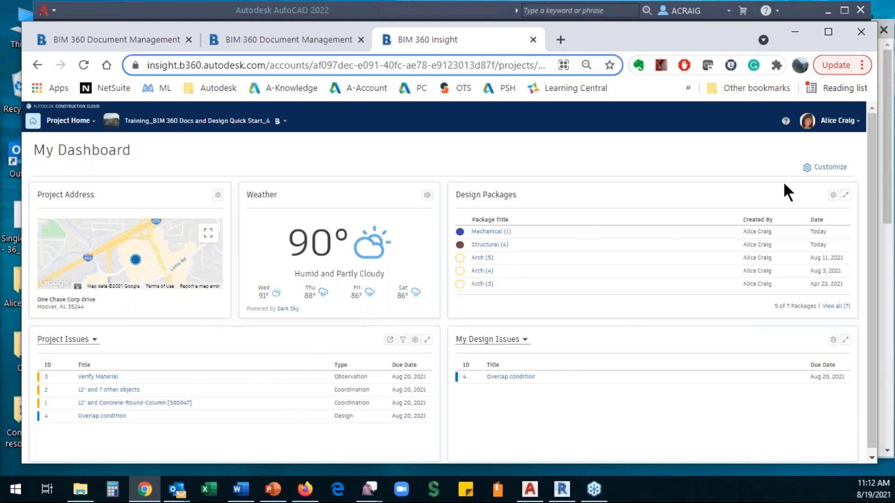
left_click(828, 169)
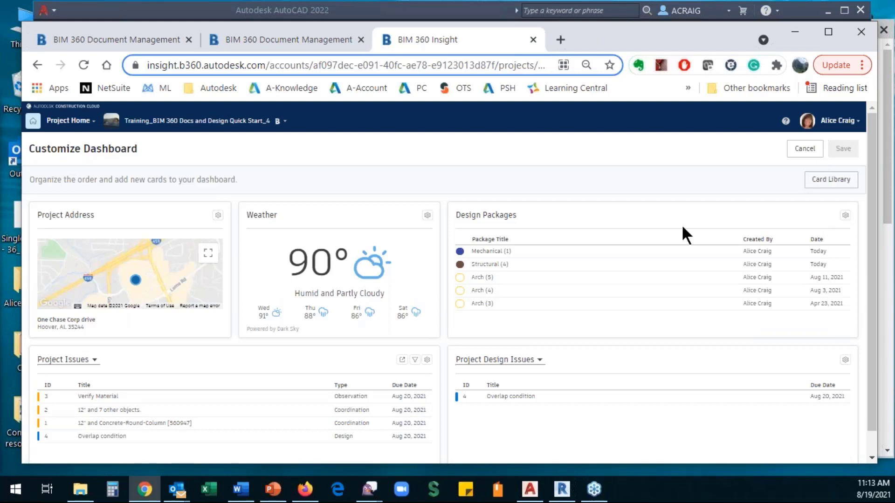
left_click_drag(643, 214, 646, 365)
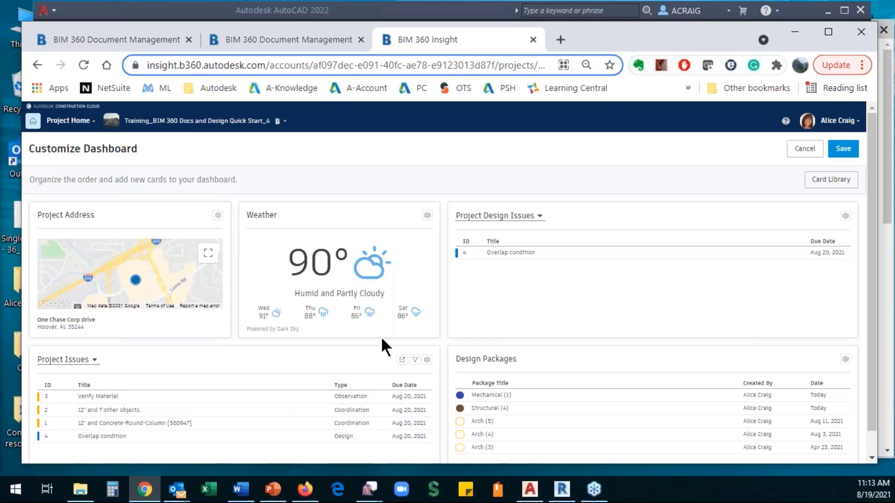
left_click_drag(174, 354, 595, 214)
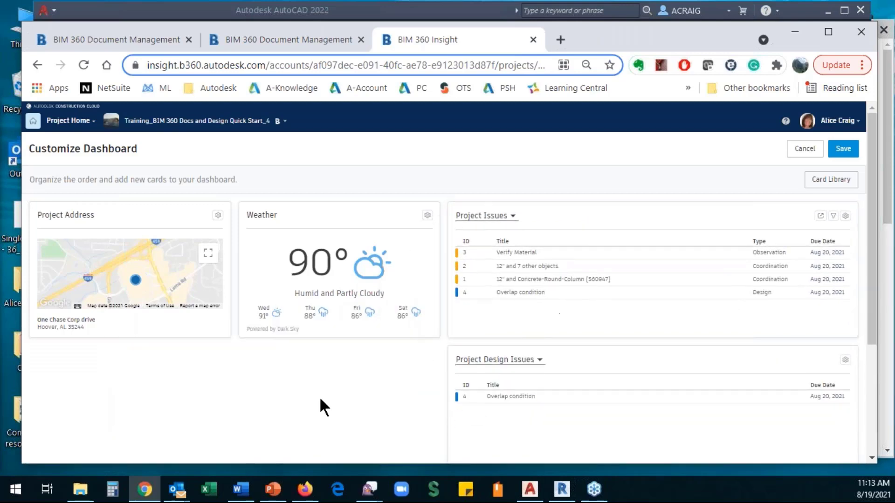
scroll(355, 389, "down", 3)
left_click_drag(568, 368, 140, 347)
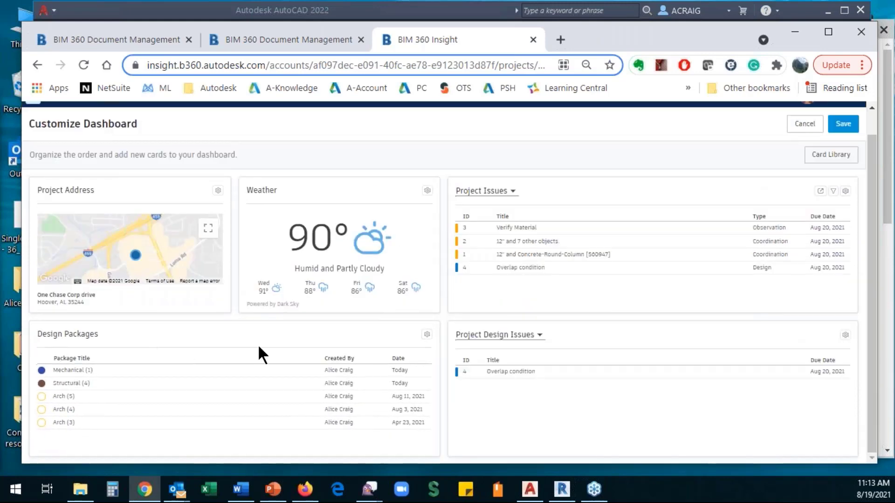
- Browse the available dashboard cards in the Card Library
left_click(831, 159)
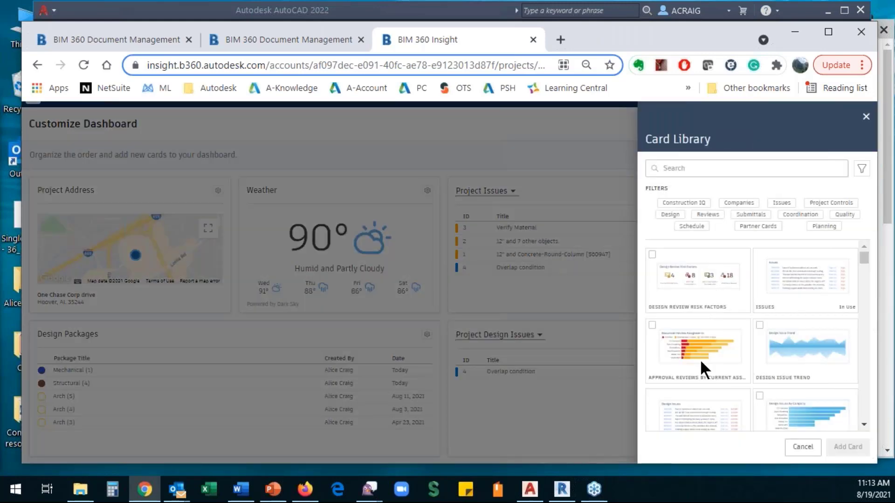
scroll(698, 273, "down", 3)
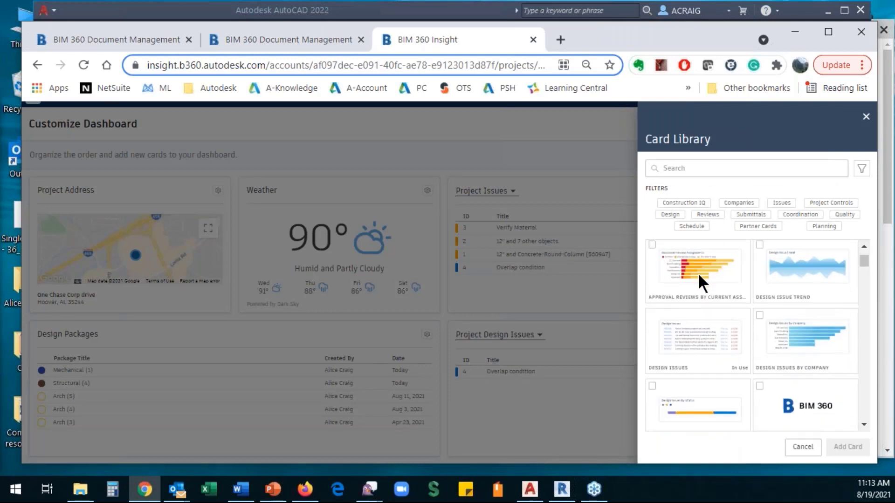
scroll(704, 284, "up", 3)
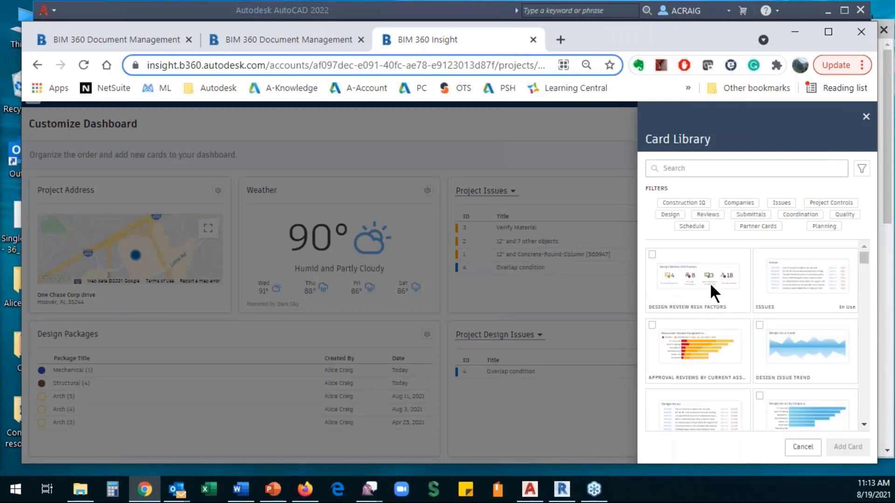
scroll(709, 285, "down", 5)
scroll(710, 284, "down", 3)
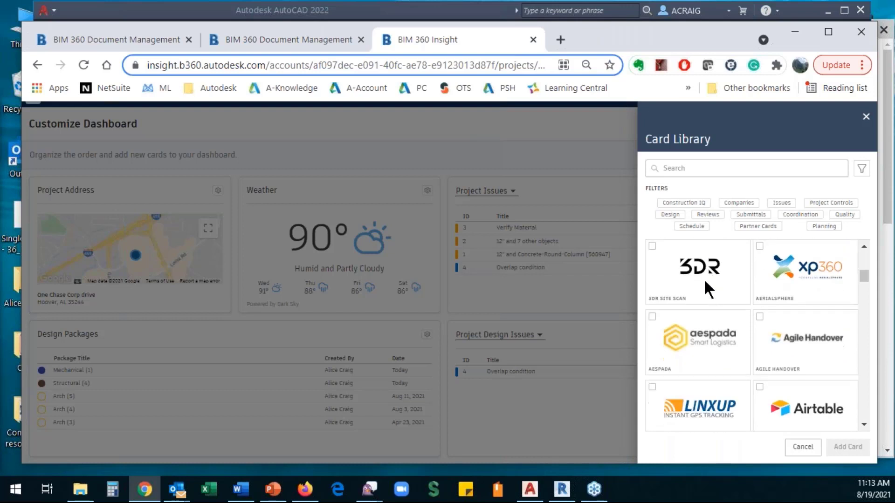
scroll(725, 306, "down", 6)
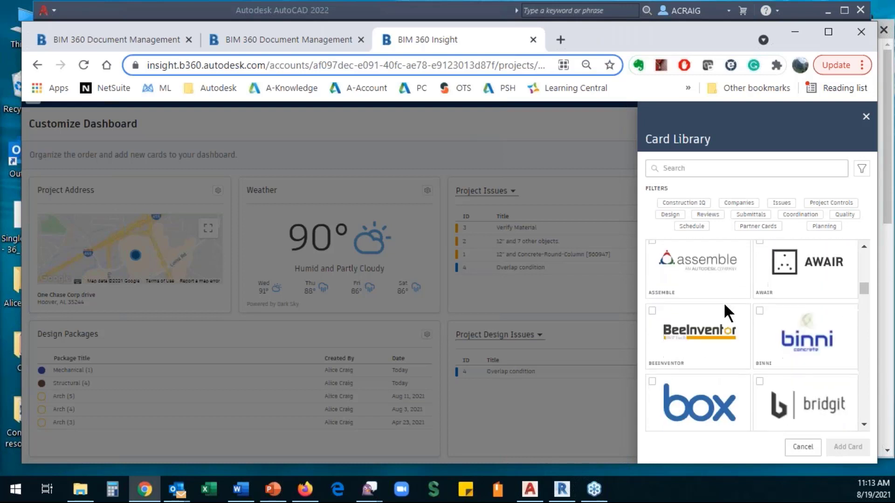
scroll(724, 307, "down", 5)
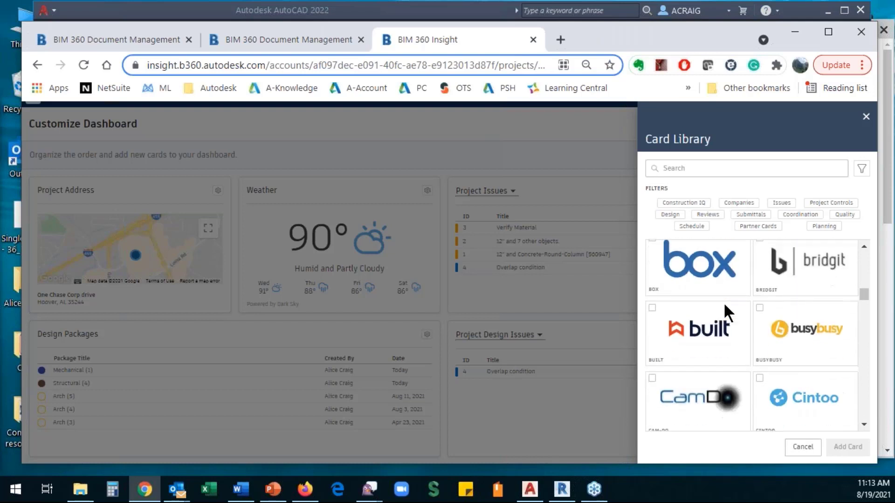
scroll(725, 306, "down", 7)
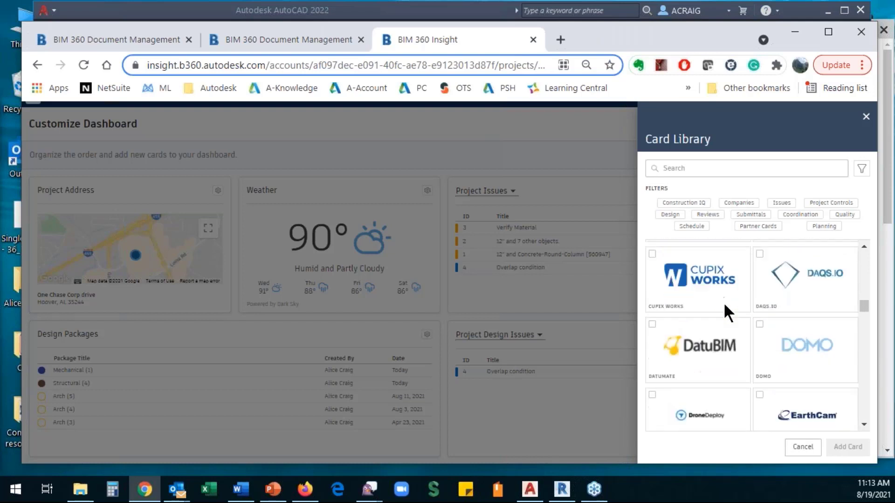
scroll(725, 308, "down", 8)
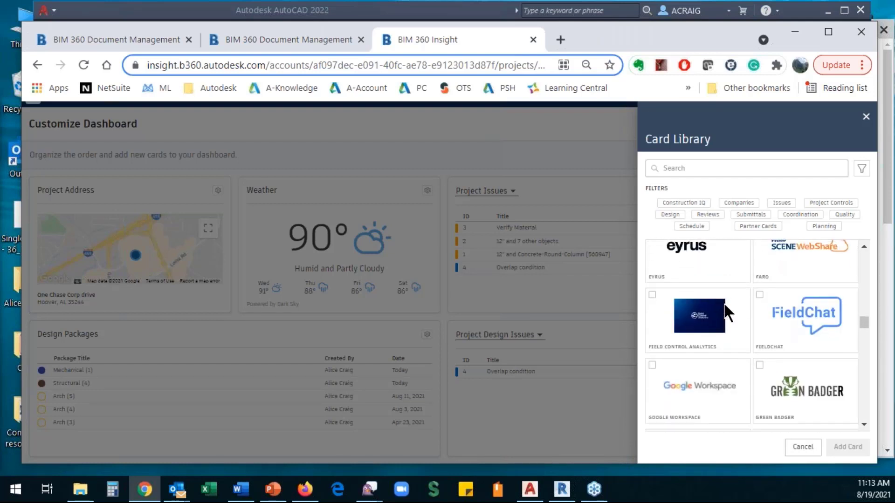
scroll(725, 306, "down", 8)
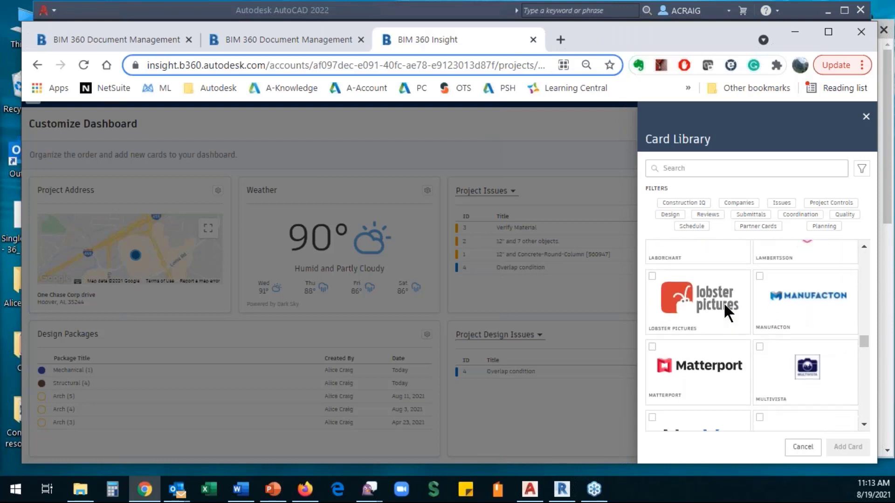
scroll(725, 307, "down", 3)
scroll(725, 306, "down", 3)
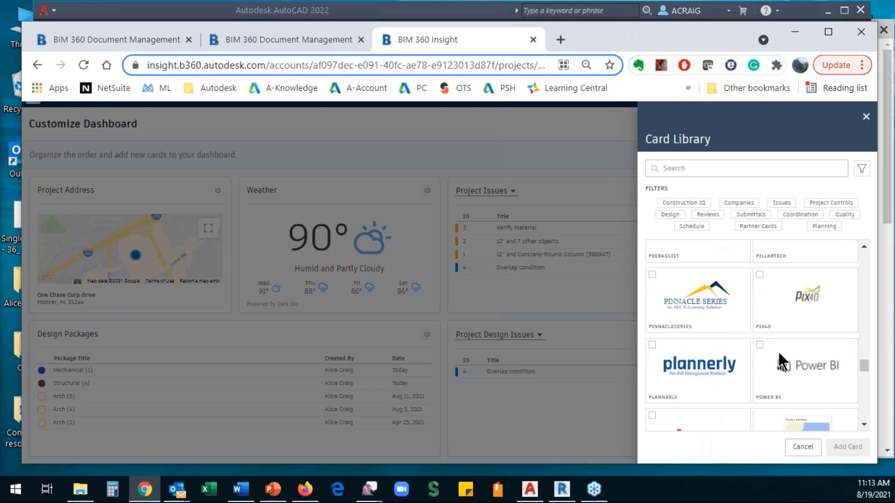
left_click_drag(862, 359, 874, 239)
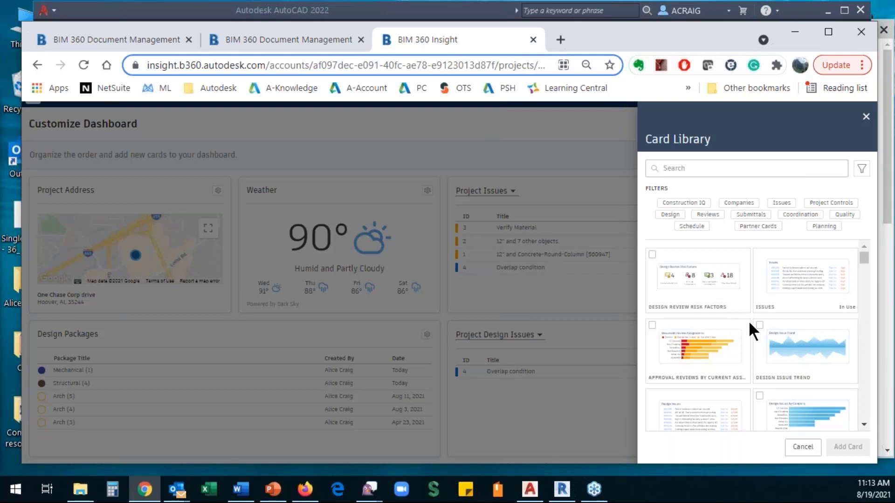
- Close the Card Library without adding cards and save the rearranged dashboard layout
scroll(692, 349, "down", 3)
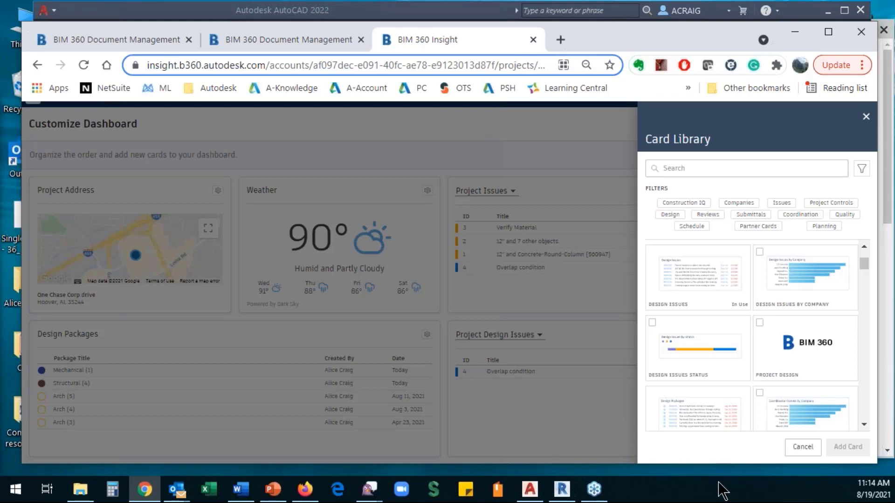
left_click(802, 446)
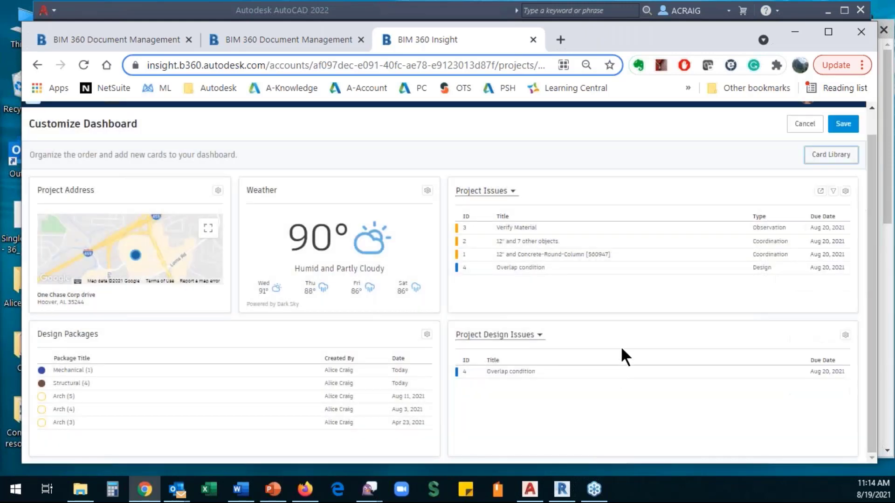
left_click(842, 124)
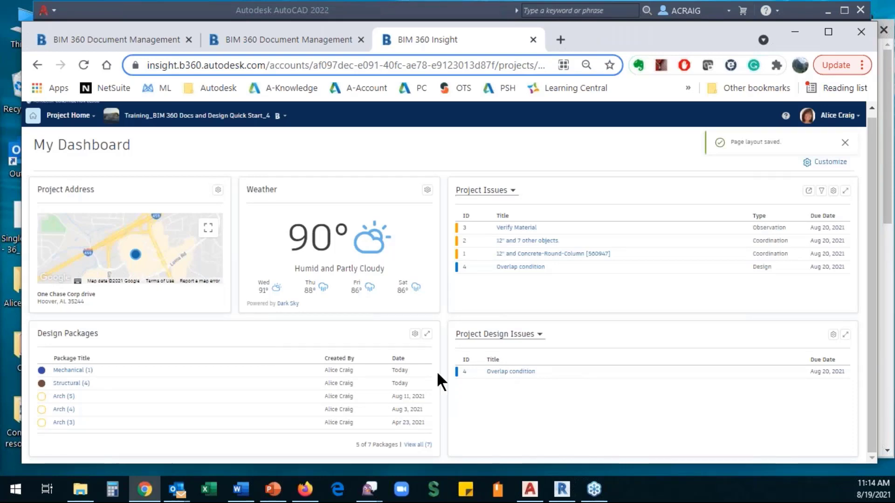
- Sign in to BIM 360 on the second Document Management tab with the prefilled account
left_click(286, 37)
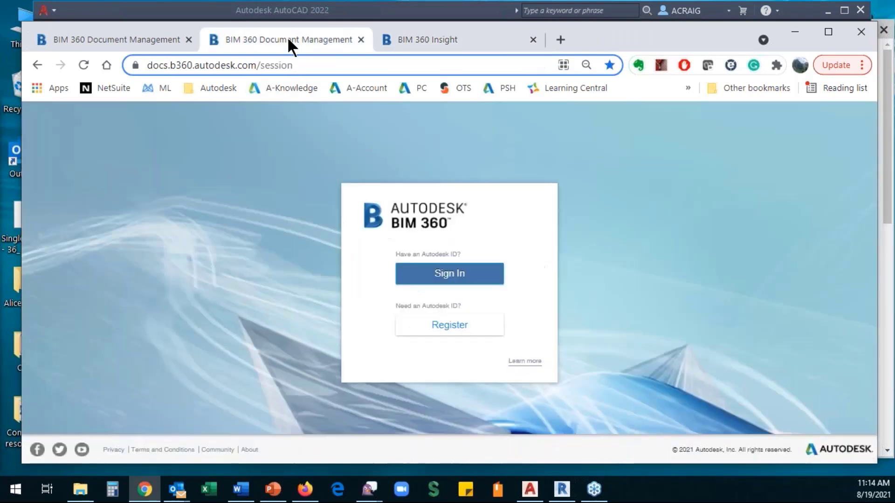
left_click(443, 279)
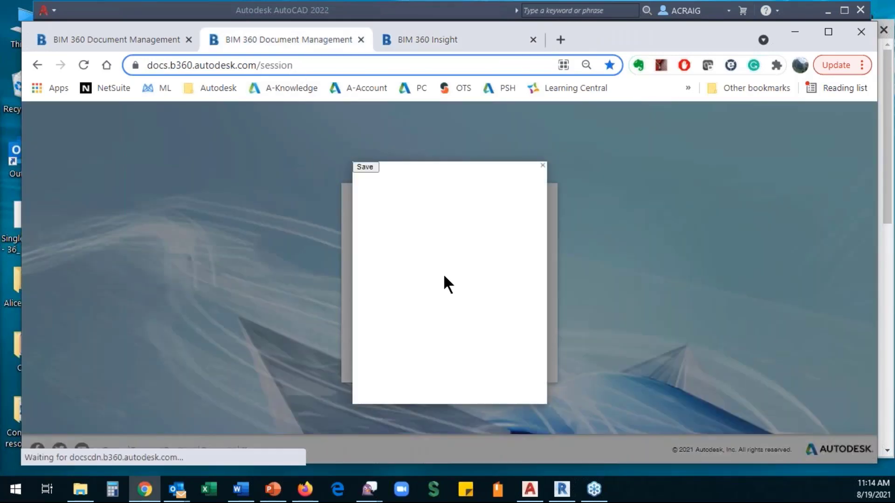
left_click(449, 269)
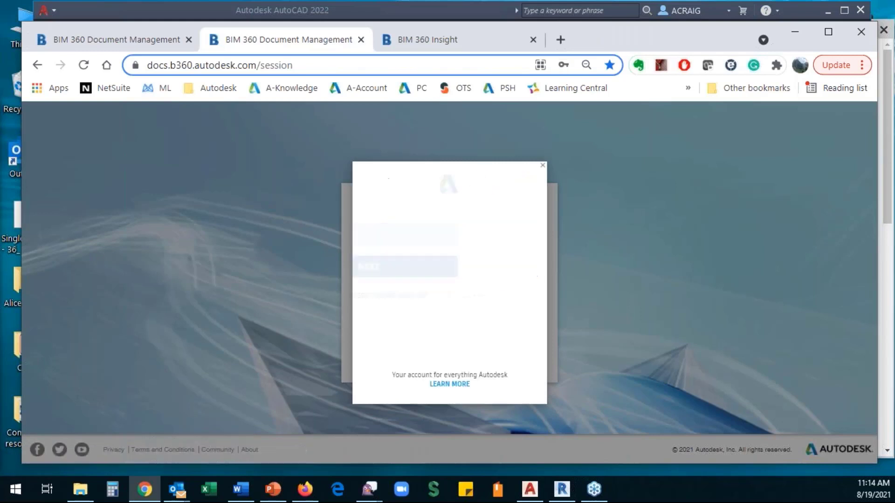
key("Return")
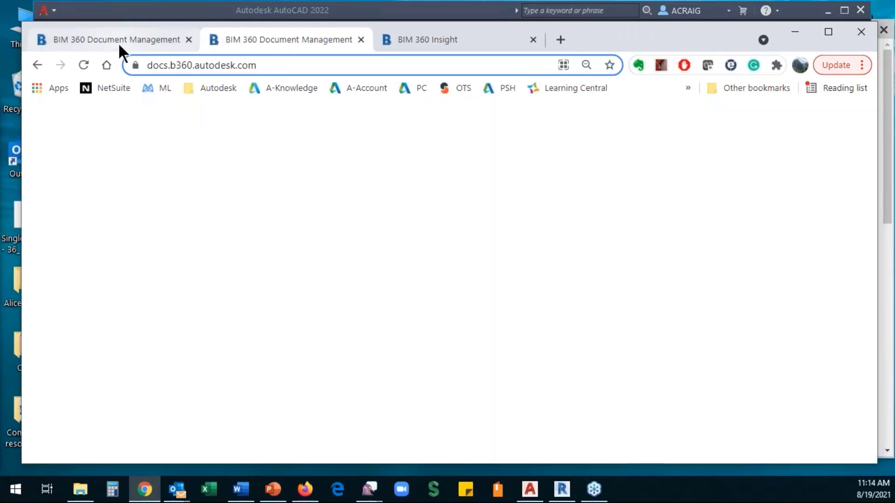
- Reload the first Document Management tab, close the signed-out tab, and duplicate the page
left_click(118, 39)
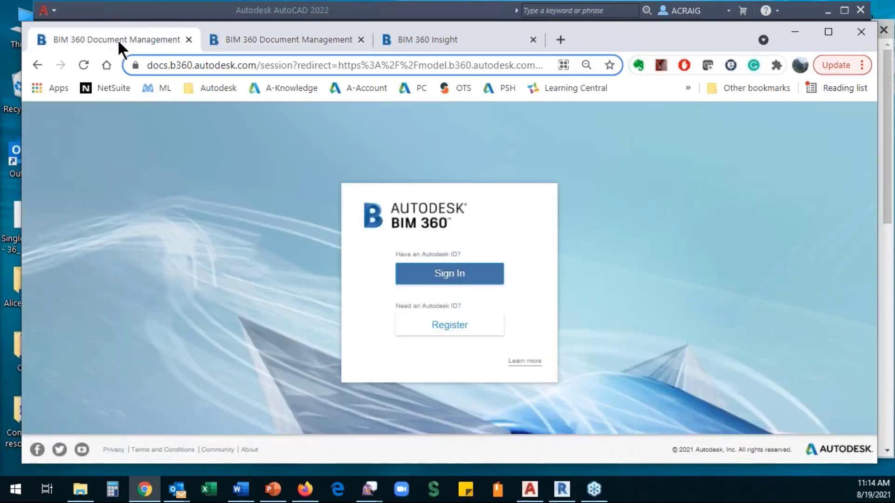
left_click(83, 63)
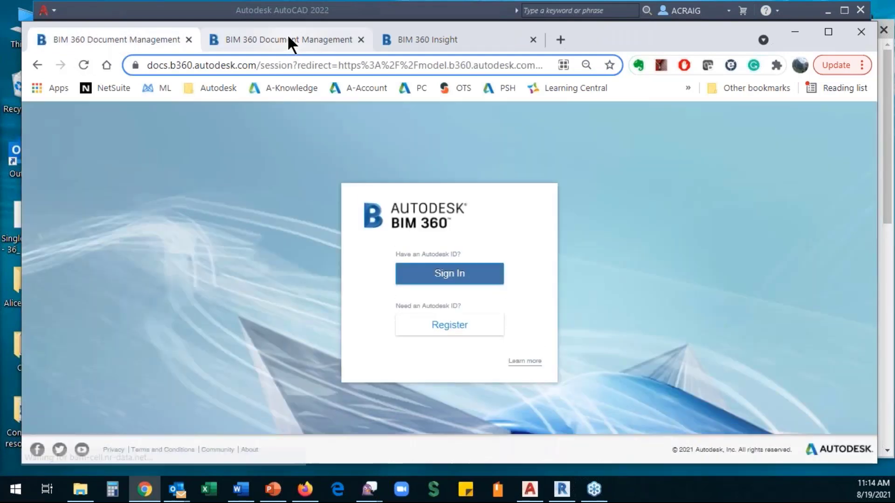
left_click(189, 39)
right_click(86, 39)
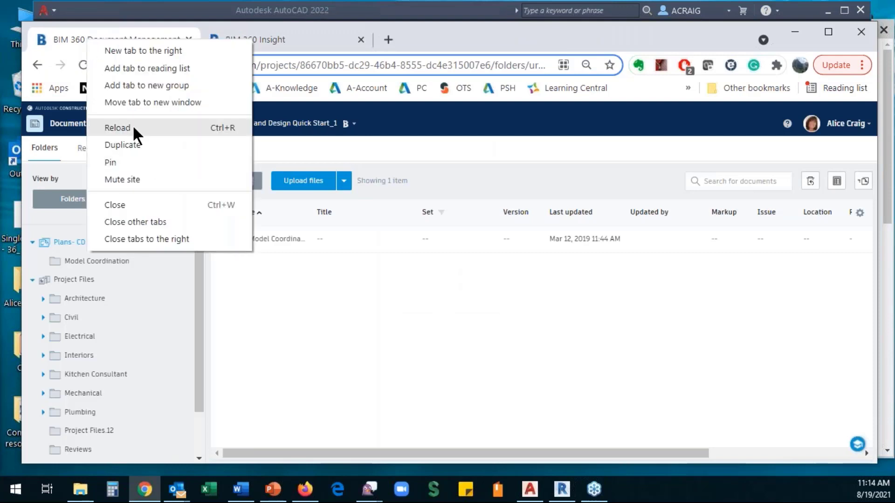
left_click(139, 145)
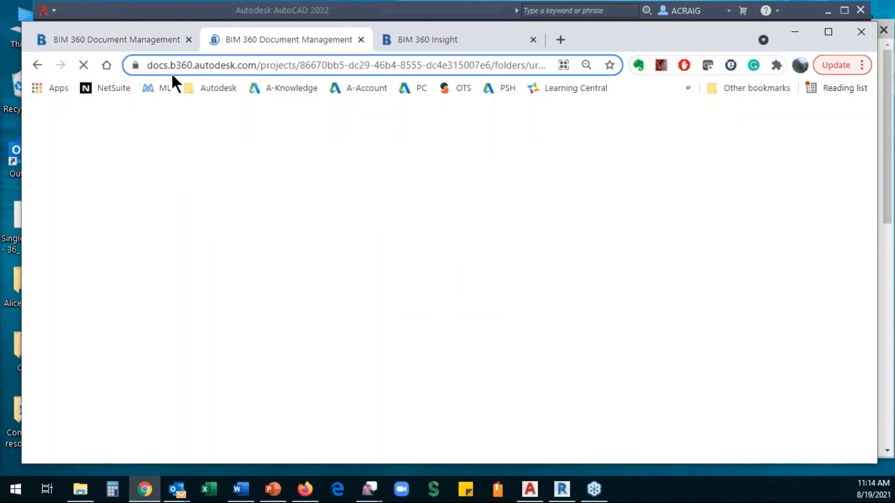
- Switch one tab to Model Coordination, then return to Document Management and the Insight dashboard
left_click(135, 39)
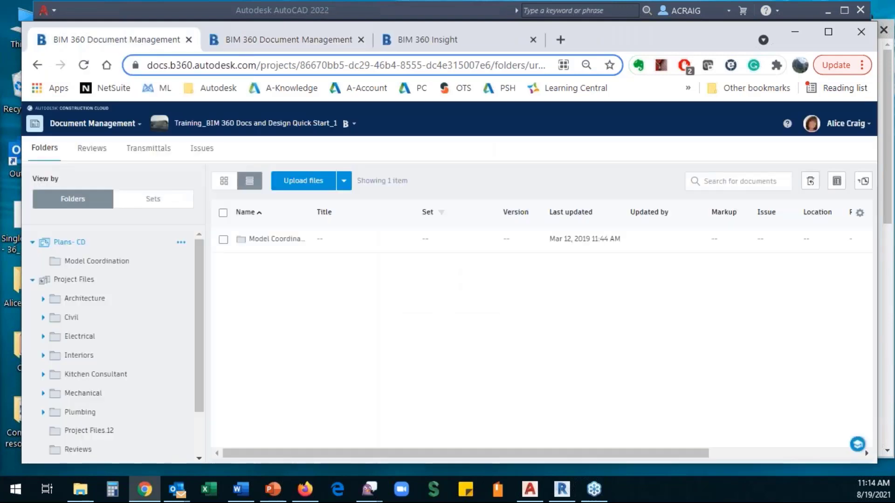
left_click(132, 126)
left_click(123, 236)
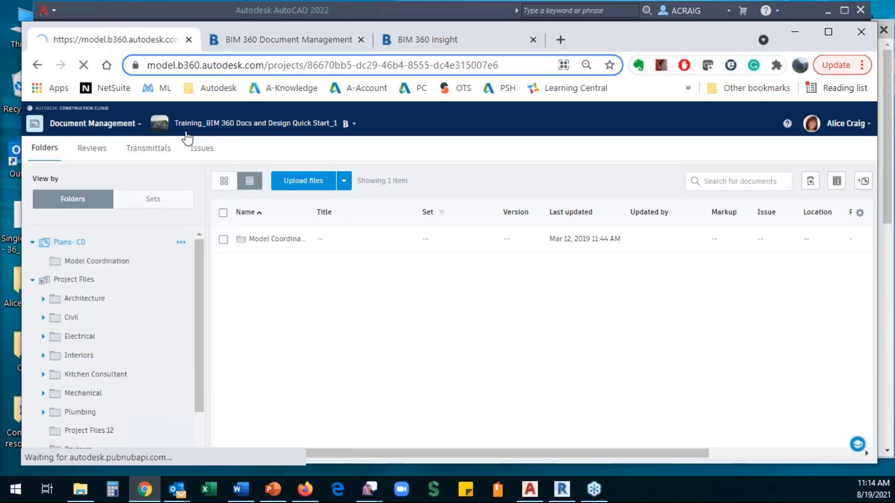
left_click(250, 45)
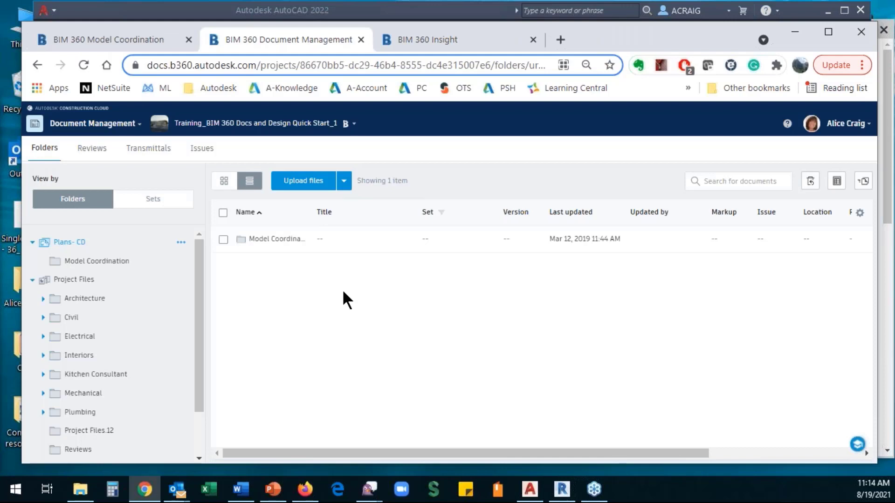
left_click(136, 126)
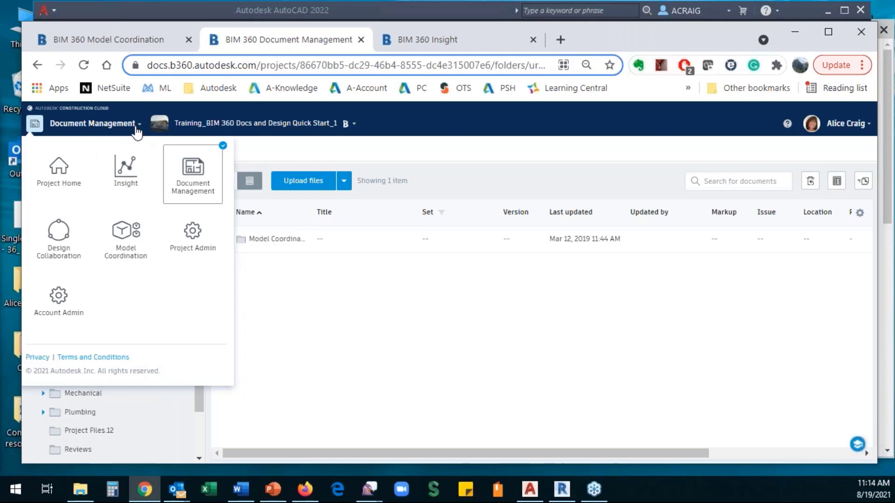
left_click(442, 43)
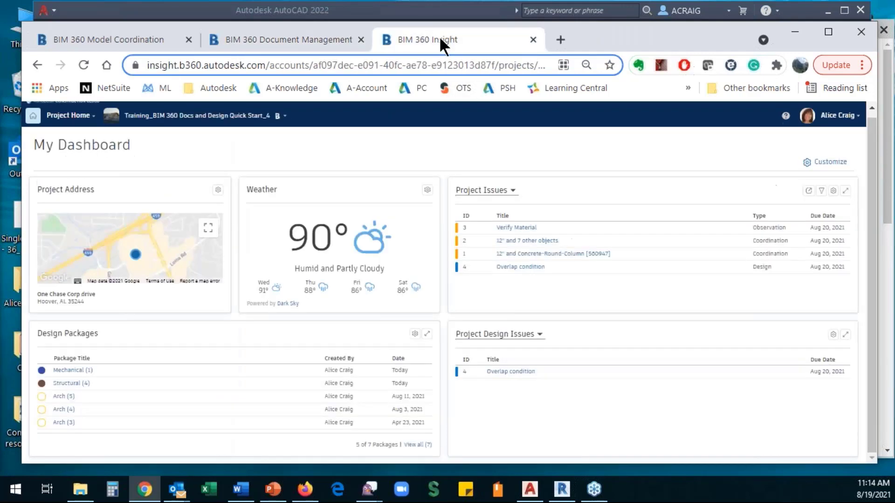
- Return to the Document Management tab showing Quick Start_1's Model Coordination folder
left_click(93, 118)
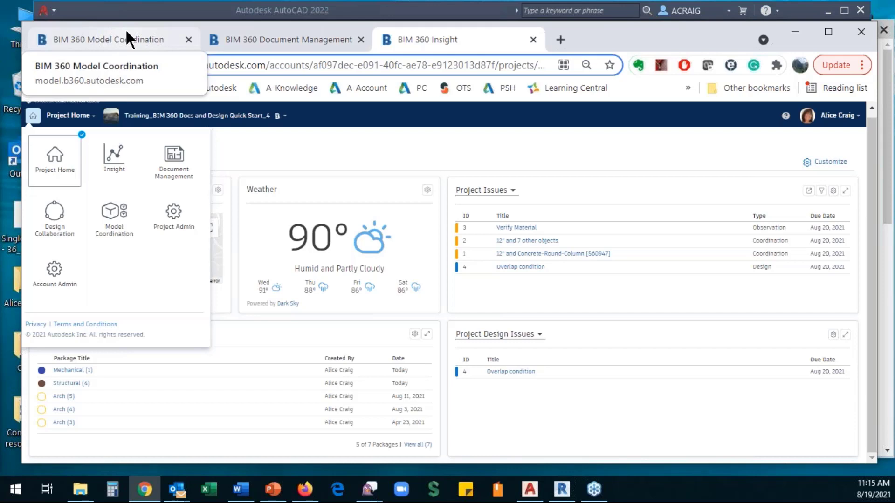
left_click(266, 39)
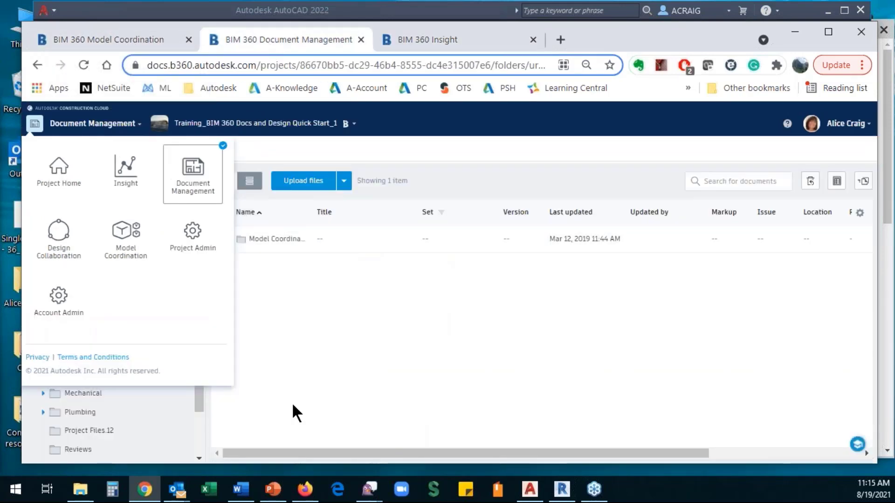
left_click(314, 370)
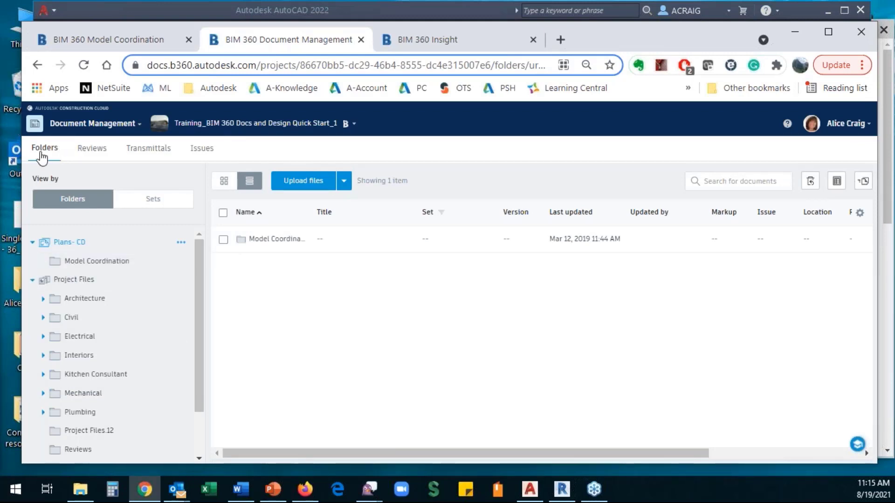
- Browse Project Files, collapsing Plans- CD and expanding the Architecture folder's subfolders
left_click(80, 282)
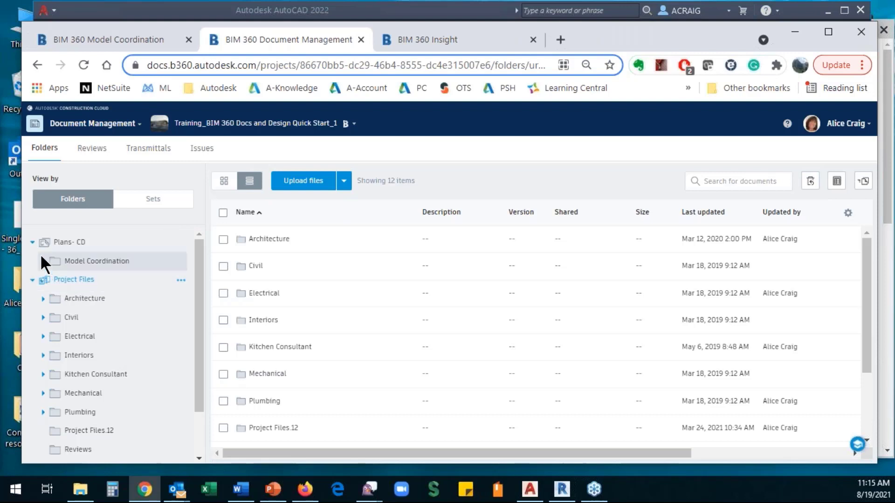
left_click(33, 243)
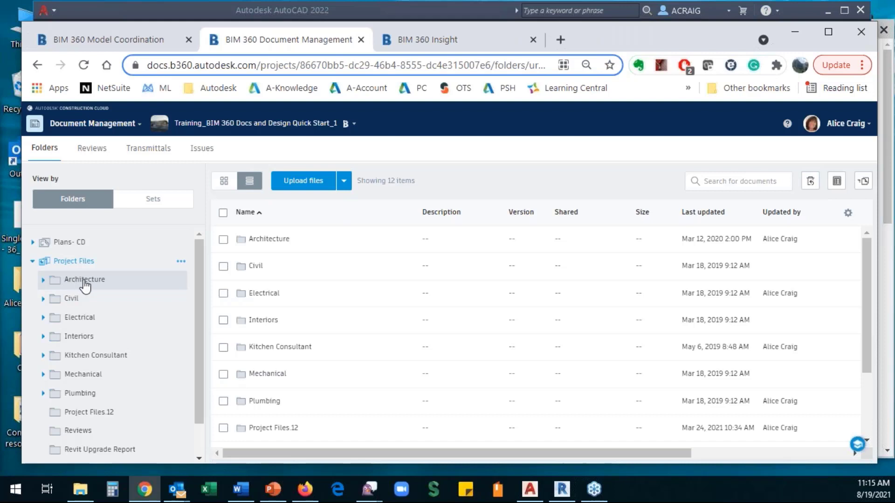
mouse_move(60, 289)
left_click(77, 281)
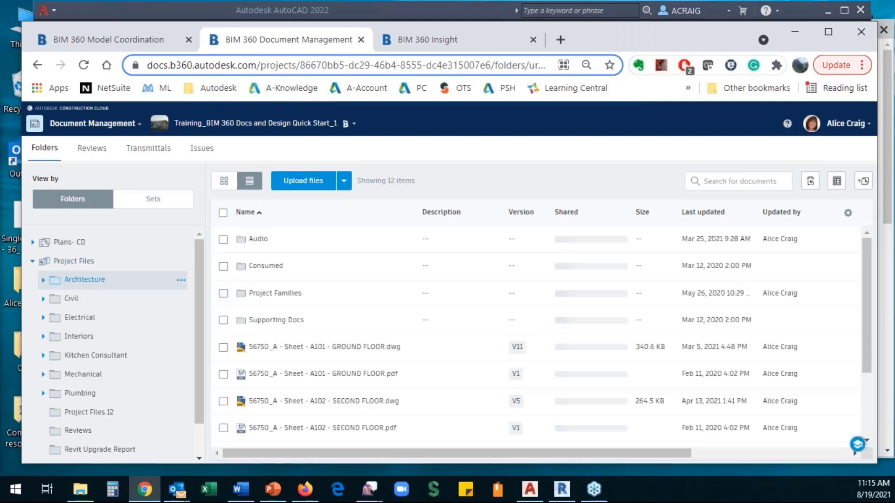
left_click(43, 280)
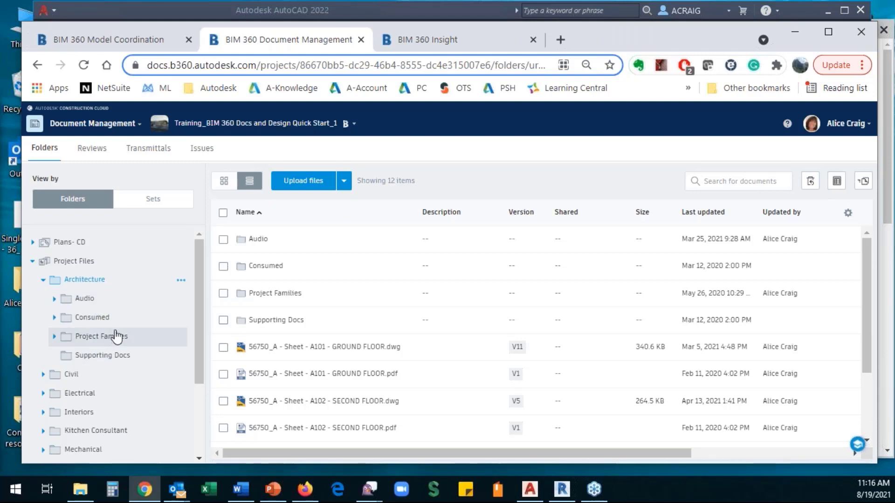
left_click(42, 281)
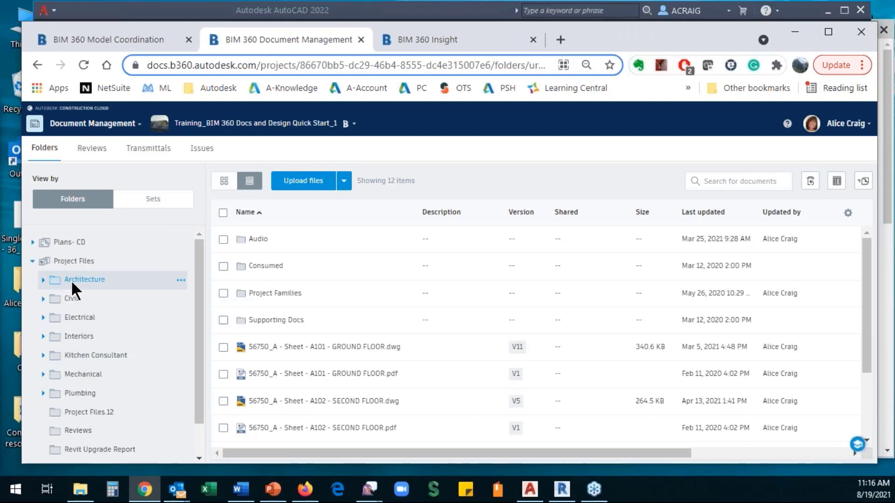
left_click(43, 280)
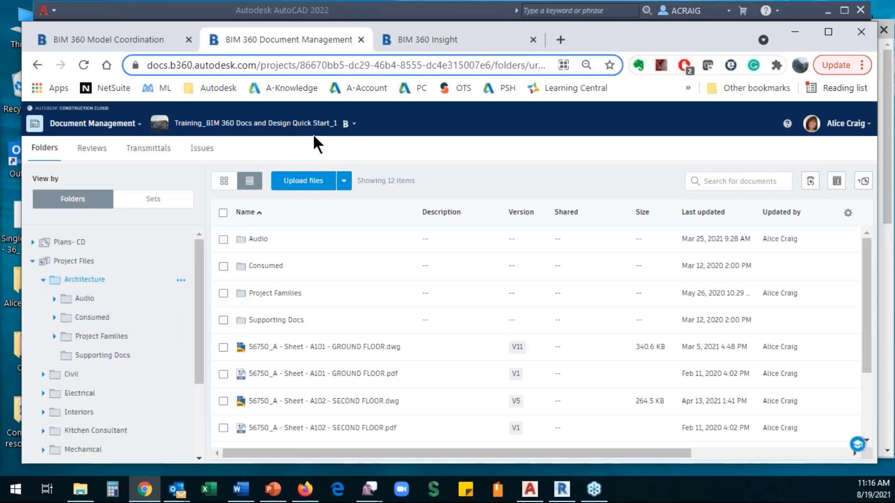
- Switch to the Training_BIM 360 Docs and Design Quick Start_4 project
left_click(353, 125)
scroll(352, 326, "down", 15)
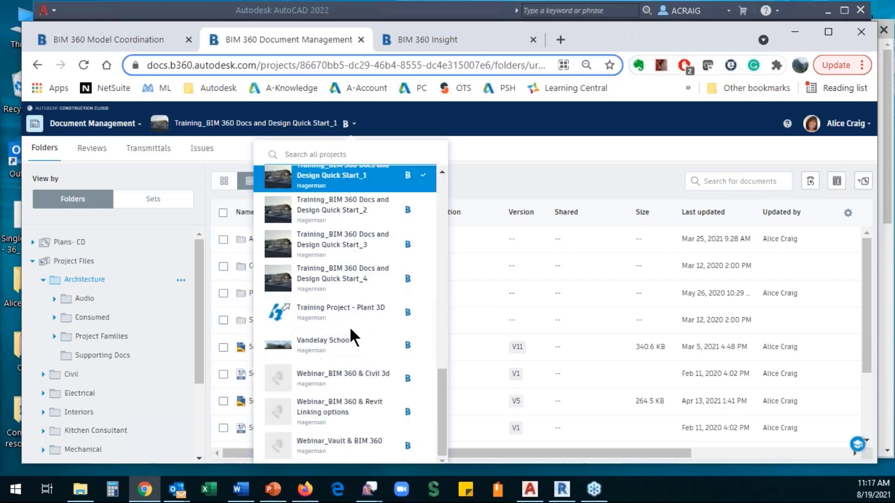
left_click(341, 280)
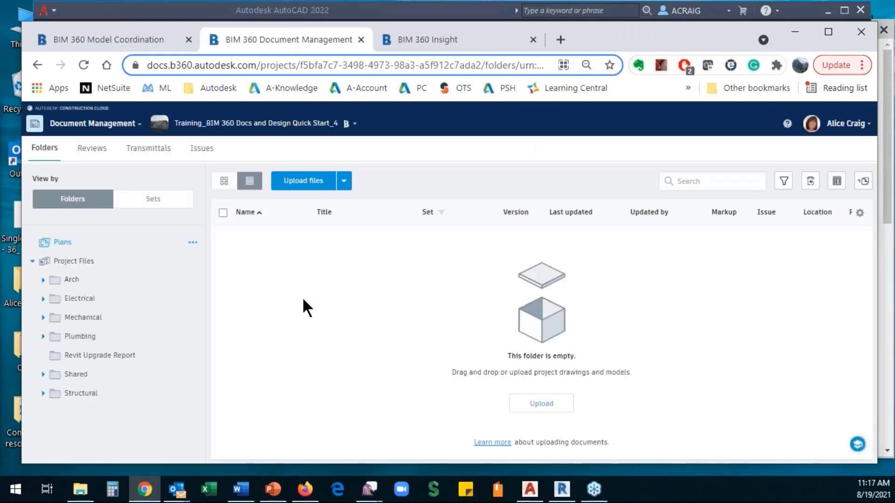
- Look through Arch's Project docs and the Electrical folder, then return to Arch's contents
left_click(73, 280)
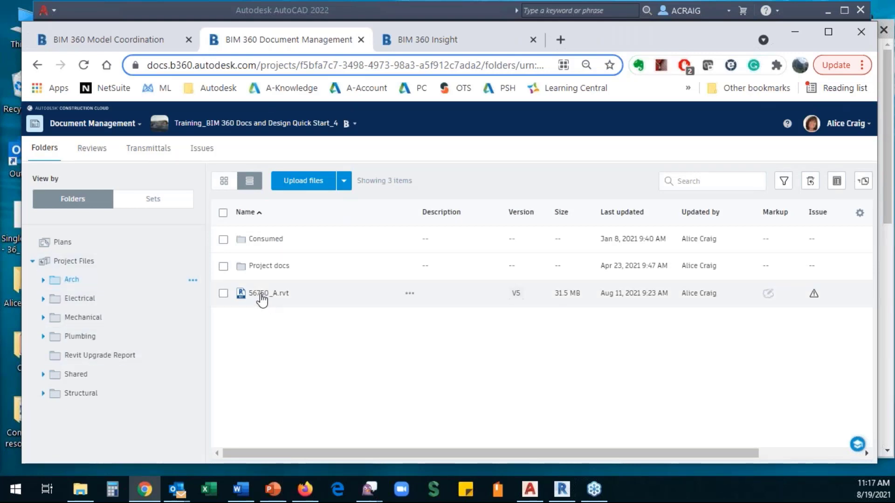
left_click(259, 268)
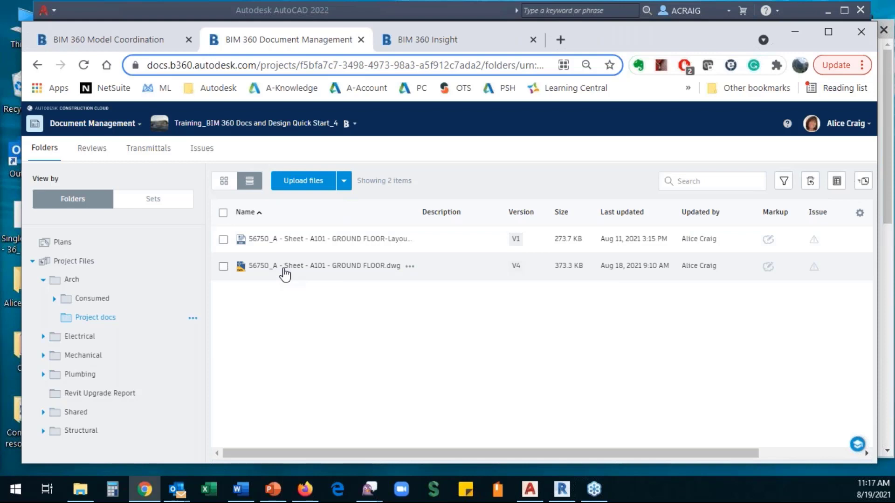
left_click(43, 337)
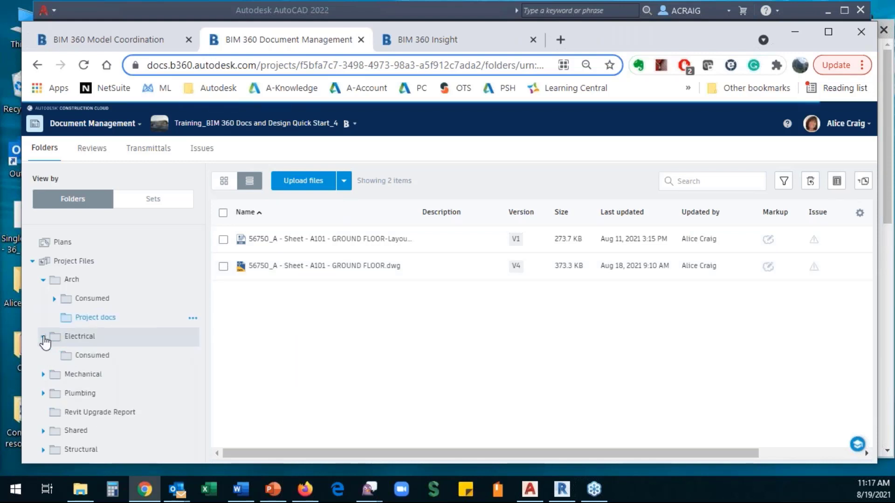
left_click(80, 338)
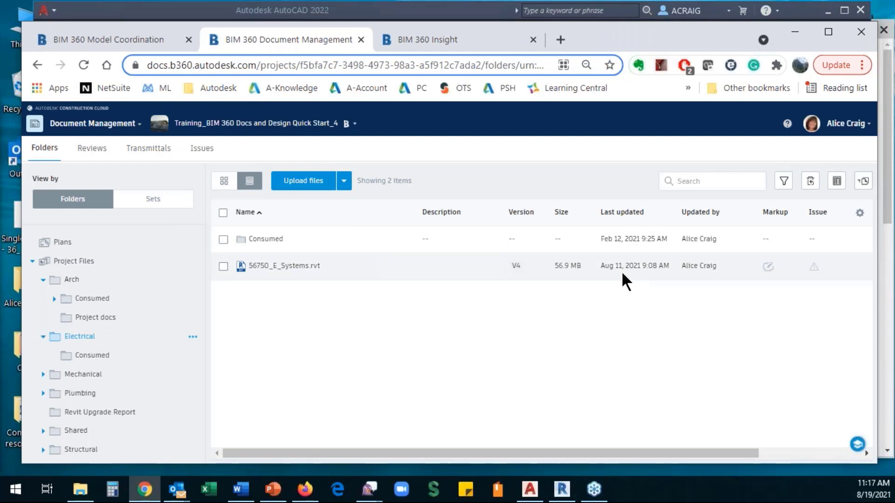
left_click(74, 284)
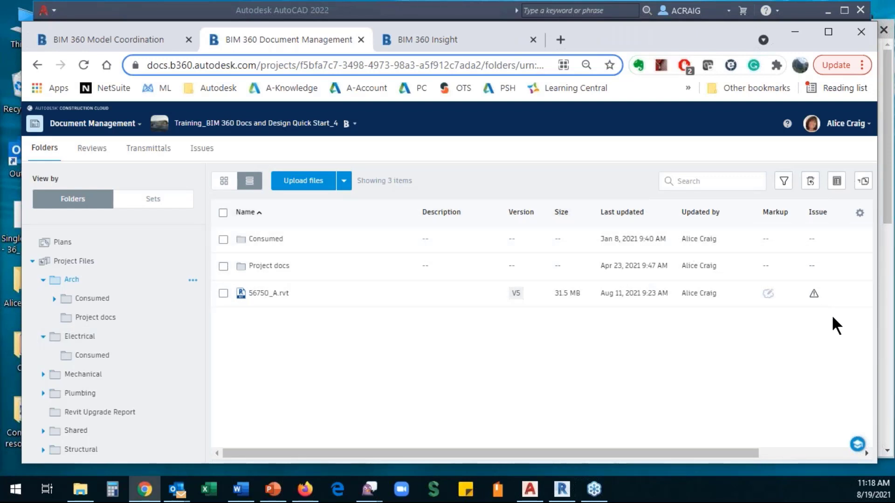
left_click(860, 214)
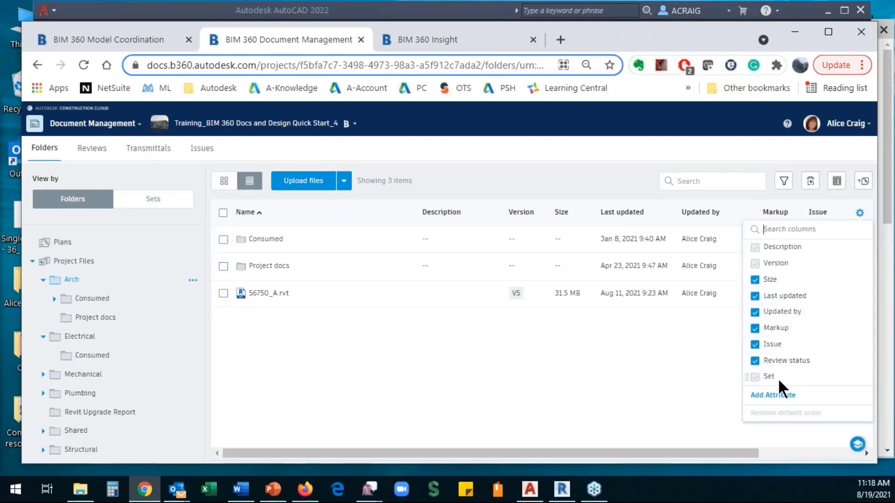
left_click(718, 377)
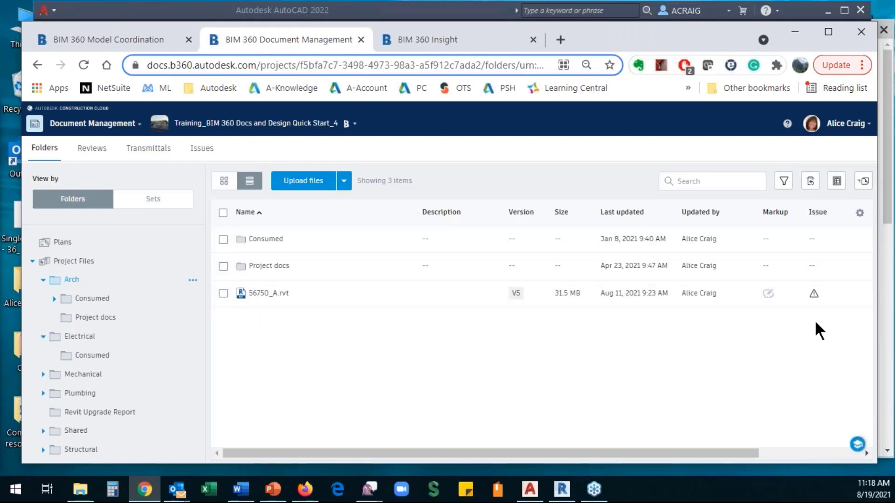
left_click(516, 294)
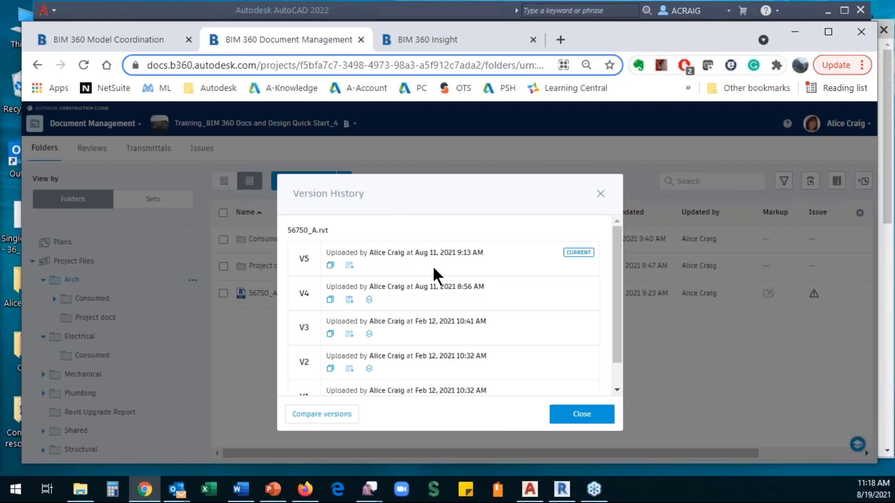
left_click(601, 194)
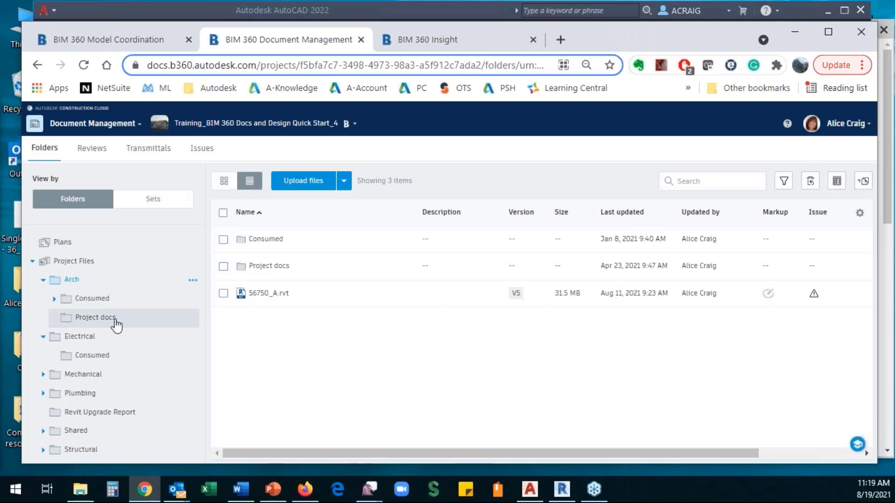
- View 56750_A - Sheet - A101 - GROUND FLOOR.dwg on its Layout1 sheet, checking for 3D views
left_click(264, 265)
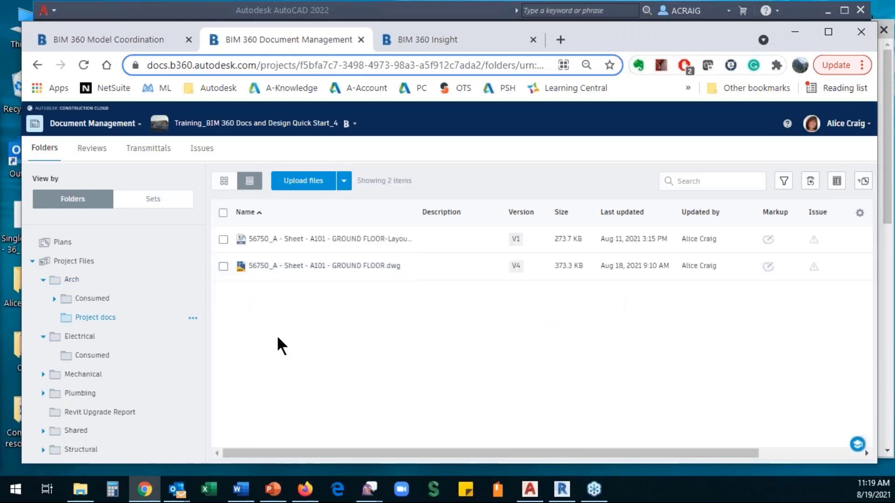
left_click(305, 268)
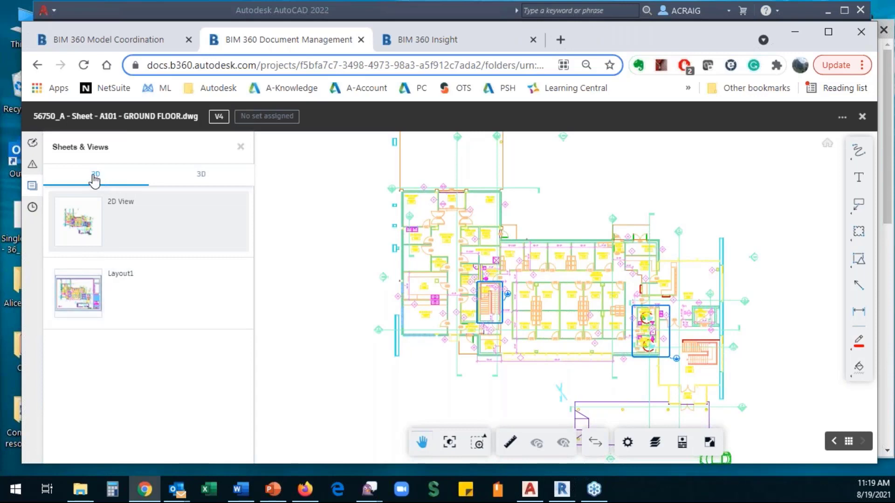
left_click(94, 310)
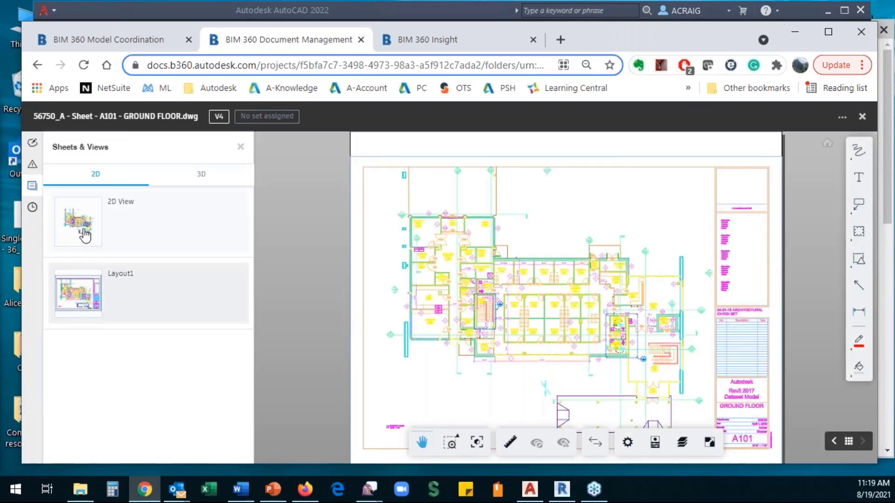
left_click(202, 176)
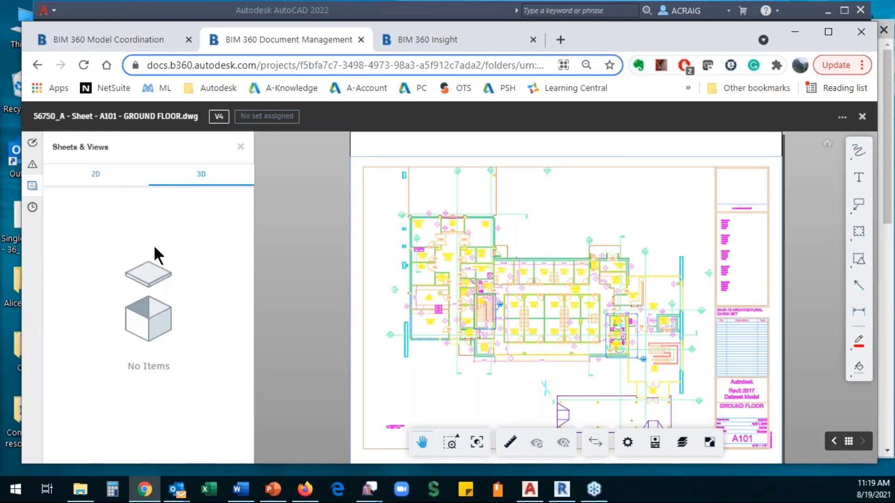
left_click(94, 177)
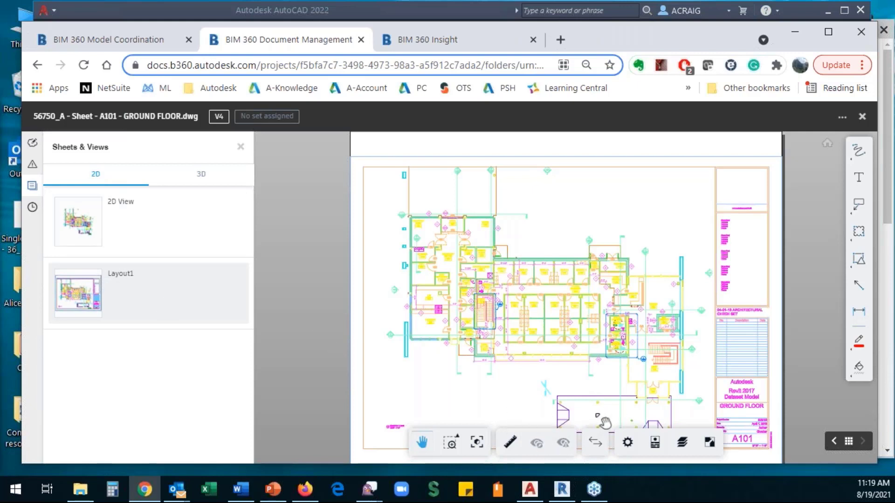
- Zoom Window in on exam rooms 1304 and 1303, then return to regular zooming
mouse_move(486, 372)
left_mouse_down()
mouse_move(447, 381)
mouse_move(390, 330)
left_mouse_up()
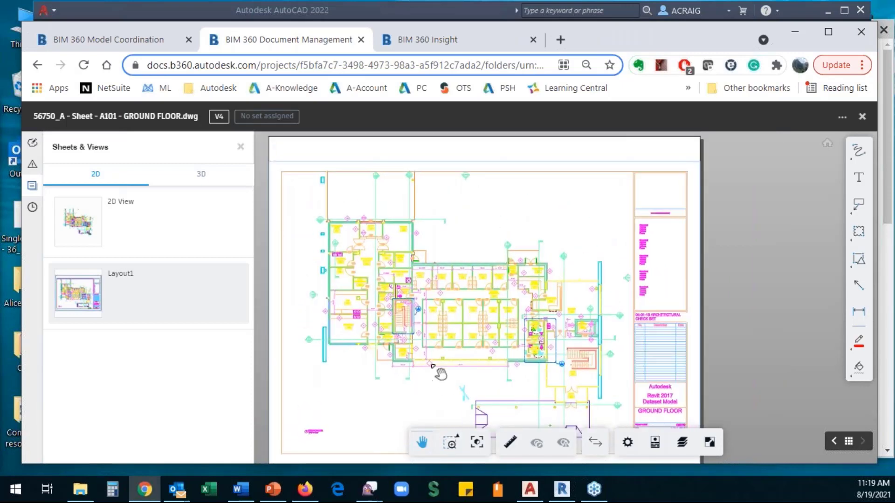
scroll(440, 363, "up", 5)
scroll(438, 355, "up", 3)
left_click(458, 445)
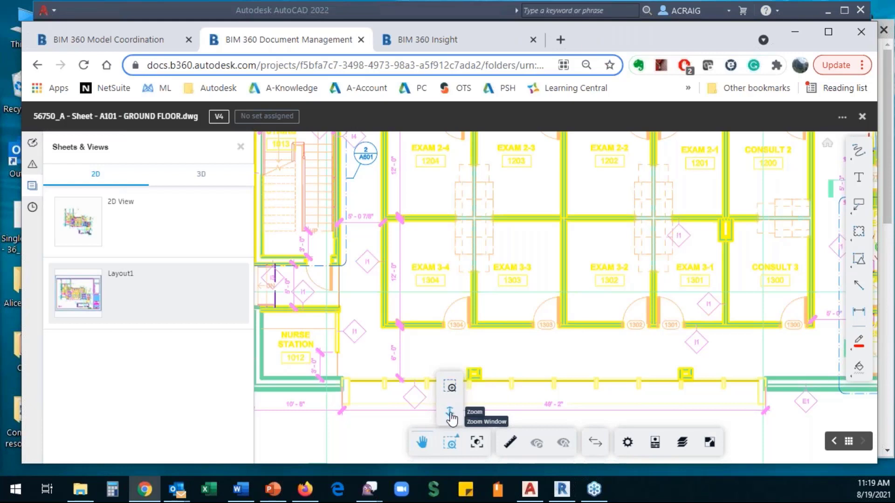
left_click(450, 387)
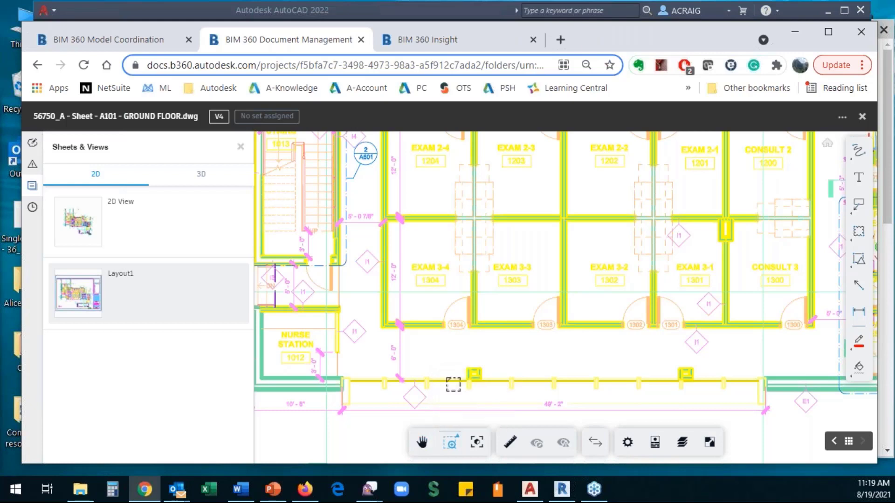
left_click_drag(371, 280, 578, 379)
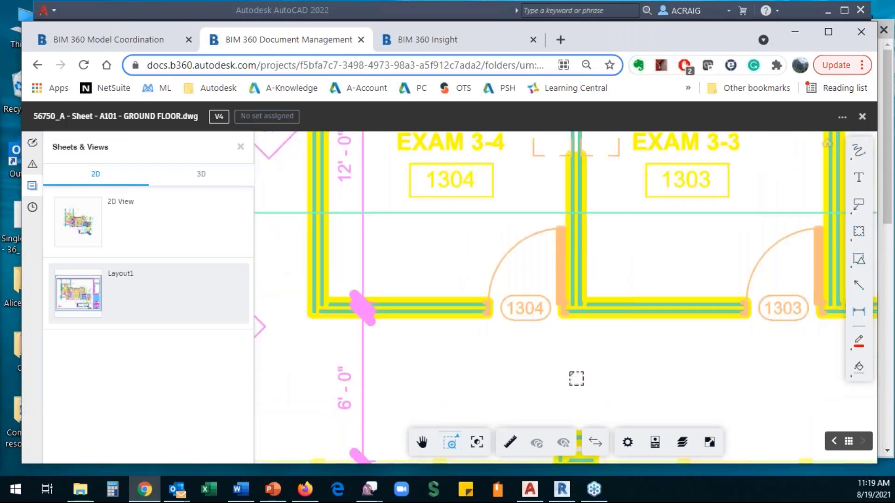
left_click(458, 443)
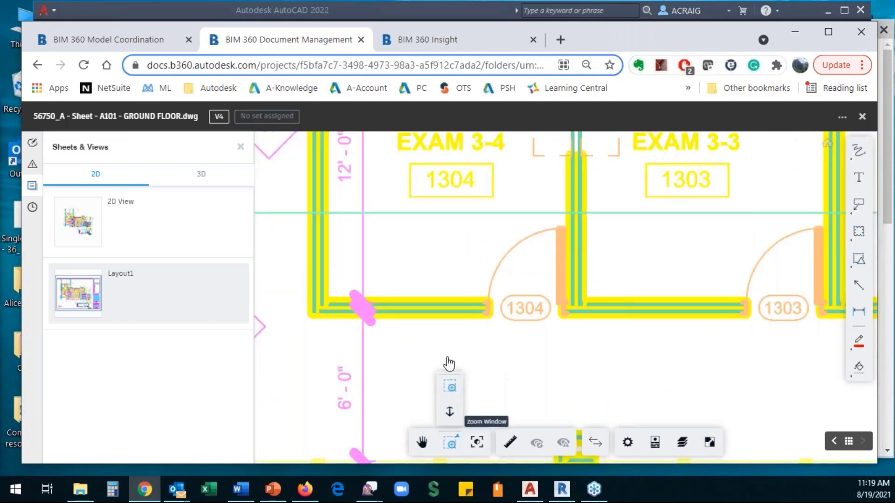
left_click(450, 419)
scroll(434, 334, "down", 4)
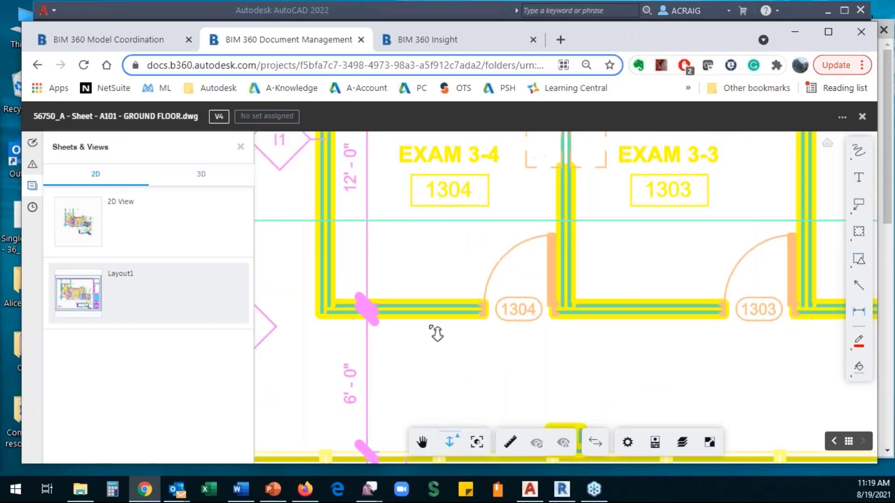
scroll(436, 334, "down", 3)
scroll(436, 333, "up", 4)
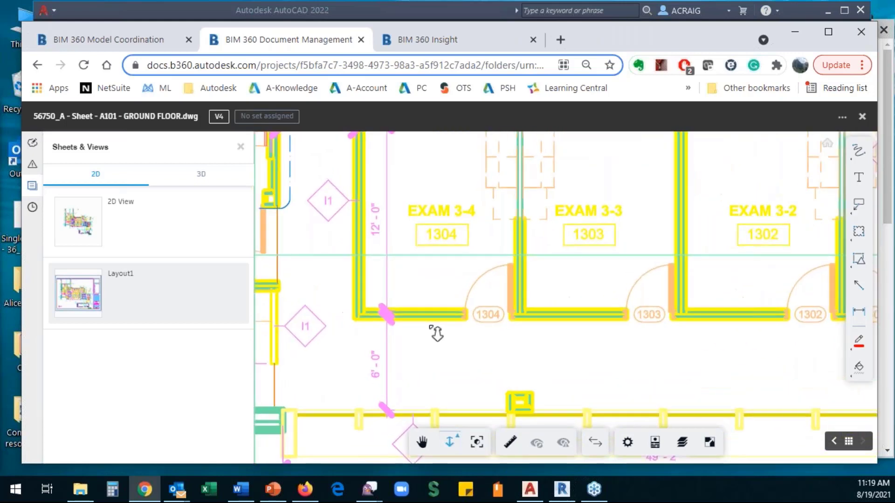
scroll(436, 334, "down", 2)
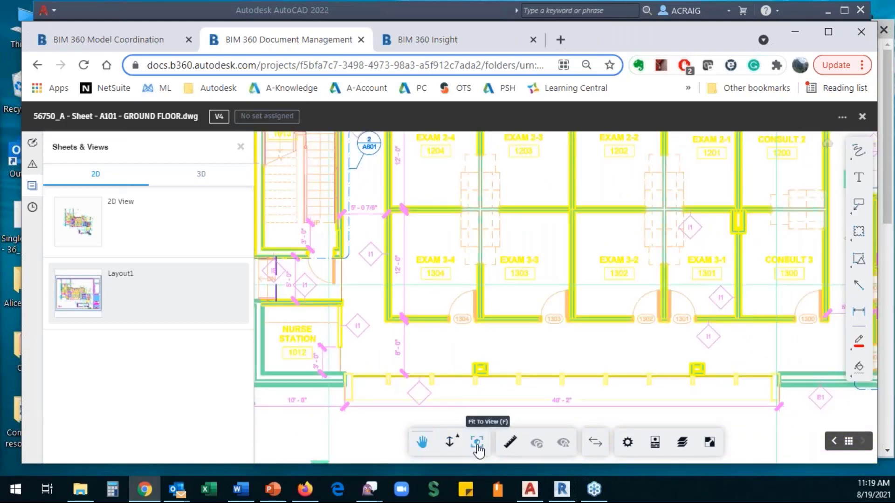
- Fit the sheet, then Zoom Window onto the Staff Entrance and Nurse Station area
left_click(476, 442)
scroll(504, 343, "up", 5)
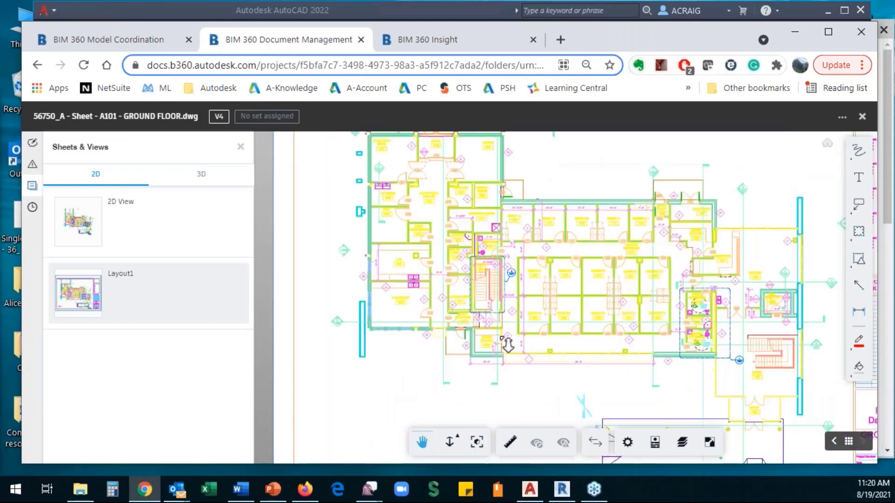
scroll(459, 424, "down", 3)
scroll(459, 424, "up", 2)
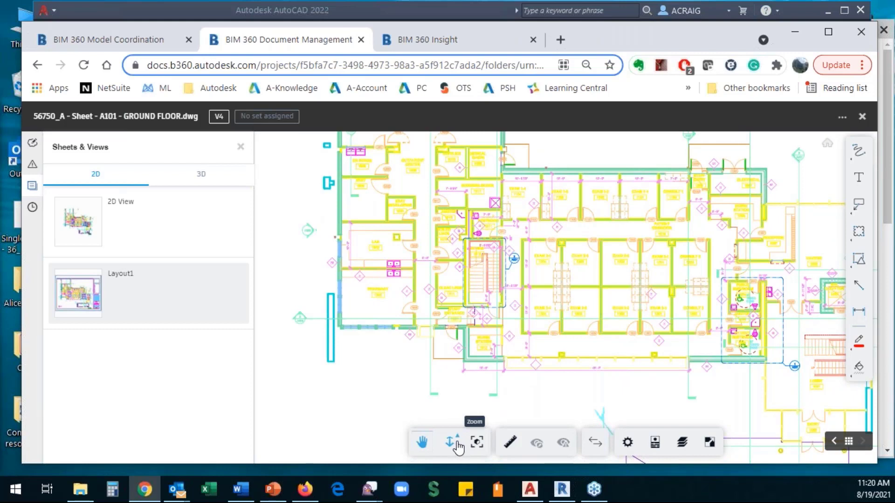
left_click(457, 443)
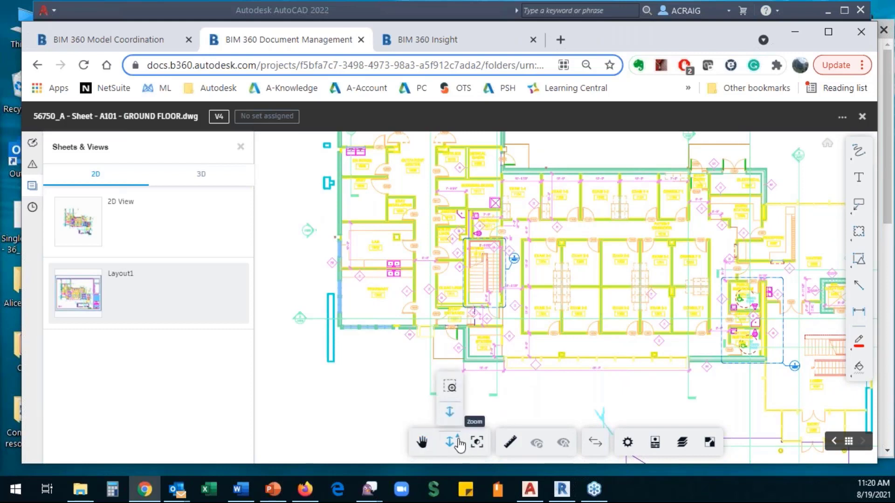
left_click(450, 388)
left_click_drag(371, 396, 543, 315)
mouse_move(589, 254)
middle_mouse_down()
mouse_move(352, 382)
mouse_move(327, 409)
middle_mouse_up()
scroll(406, 373, "up", 1)
left_click(419, 444)
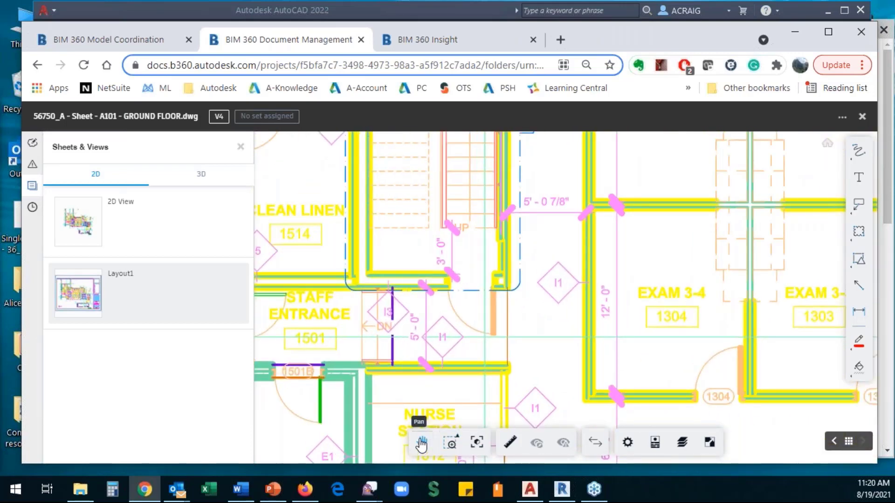
- Measure the wall below Exam 3-4 from its corner to its far end
left_click(511, 442)
left_click(586, 400)
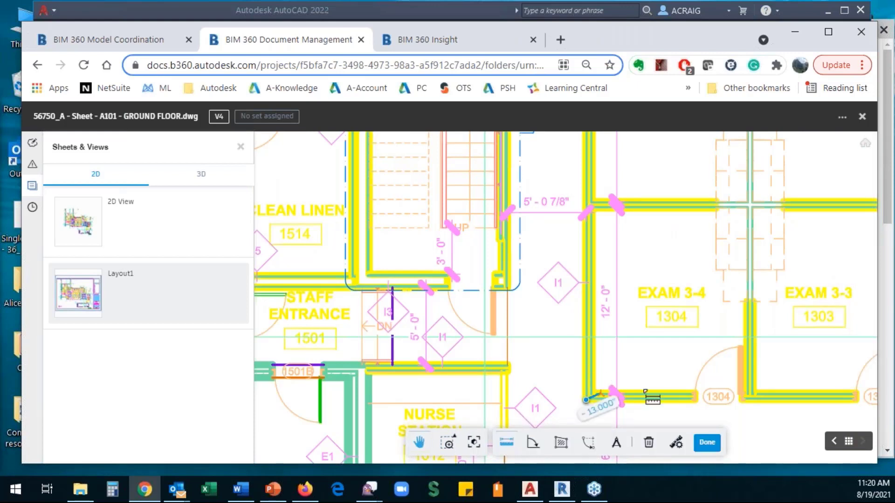
left_click(695, 400)
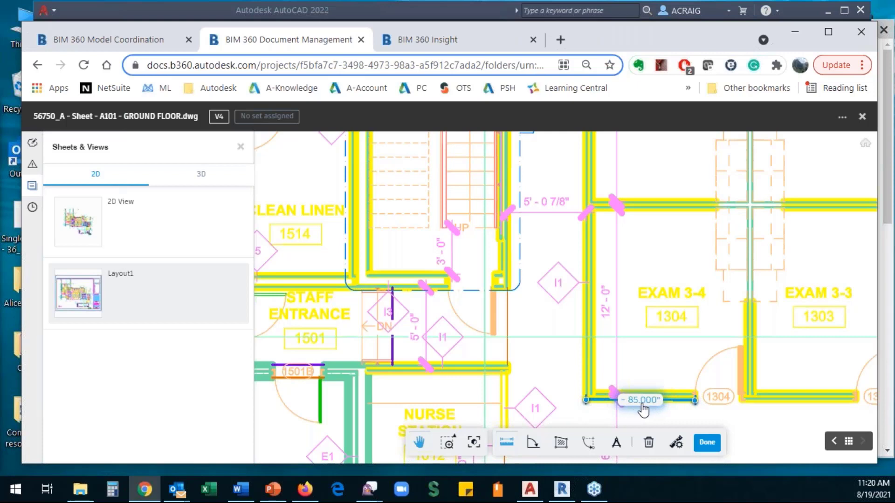
- Set measurement units to Feet and fractional inches, reading 7' 1", then clear the measurement
left_click(676, 442)
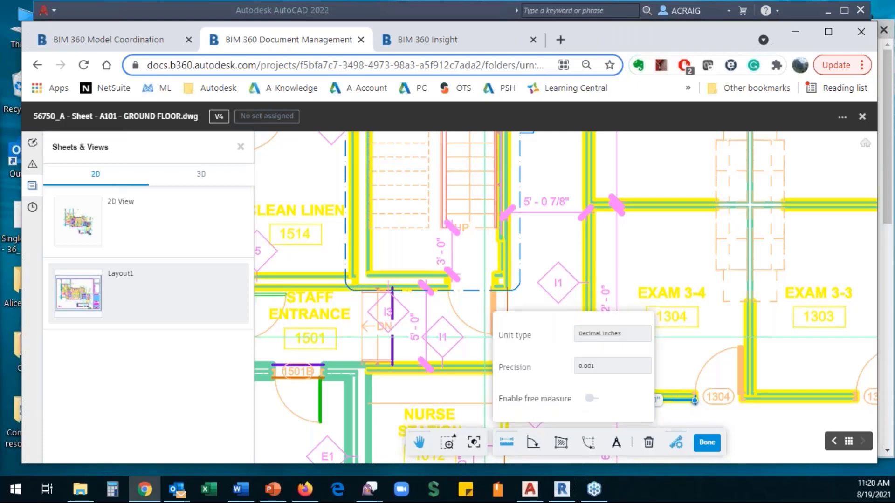
left_click(639, 339)
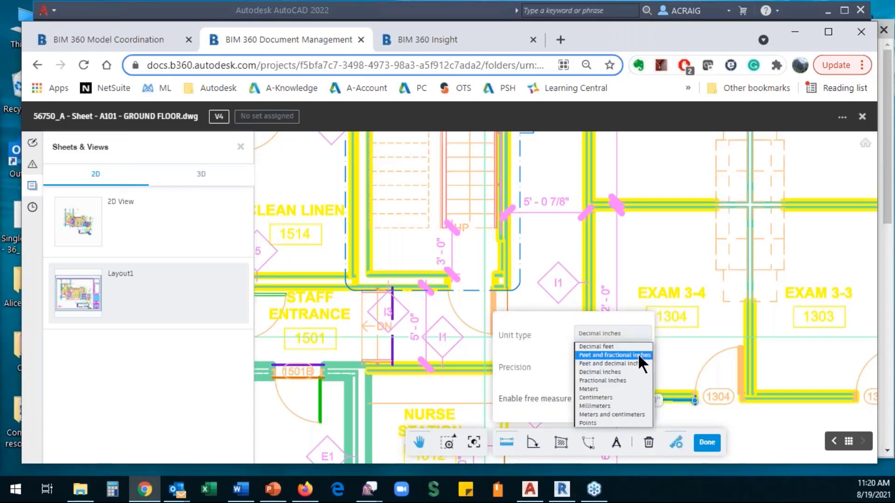
left_click(638, 353)
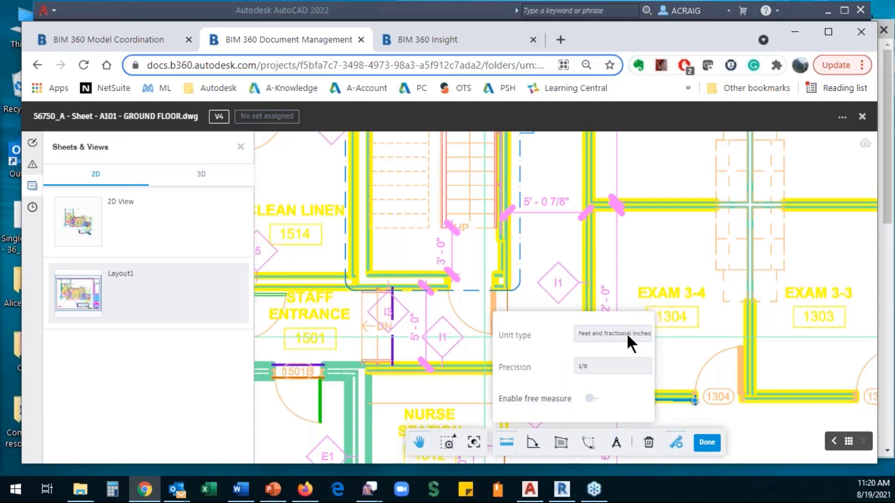
left_click(676, 442)
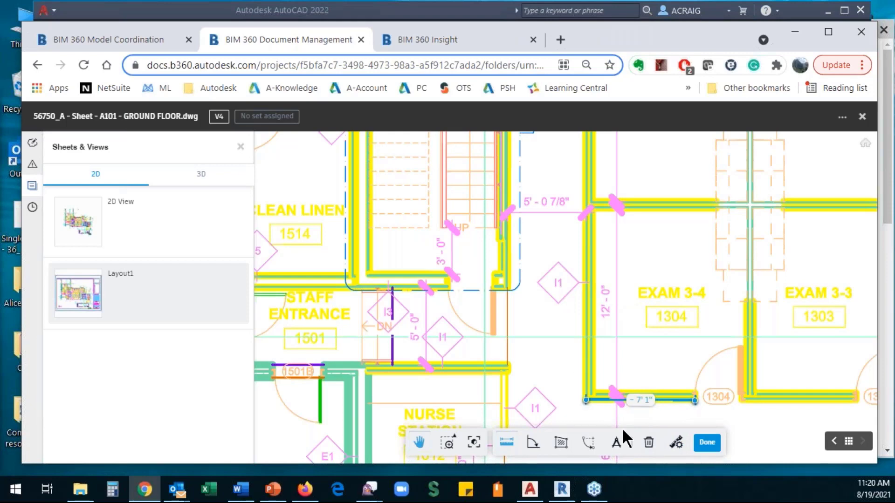
left_click(707, 443)
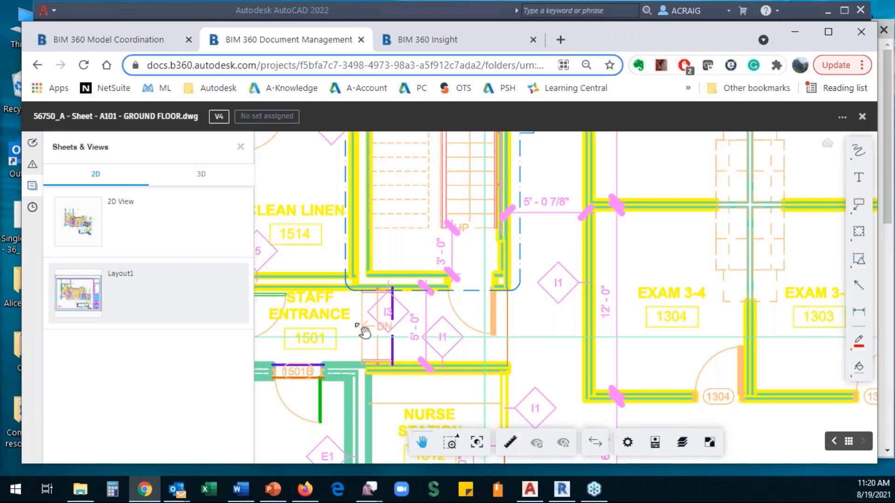
- Zoom out and pan to bring the north arrow below the floor plan into view
scroll(359, 328, "down", 2)
scroll(396, 333, "down", 2)
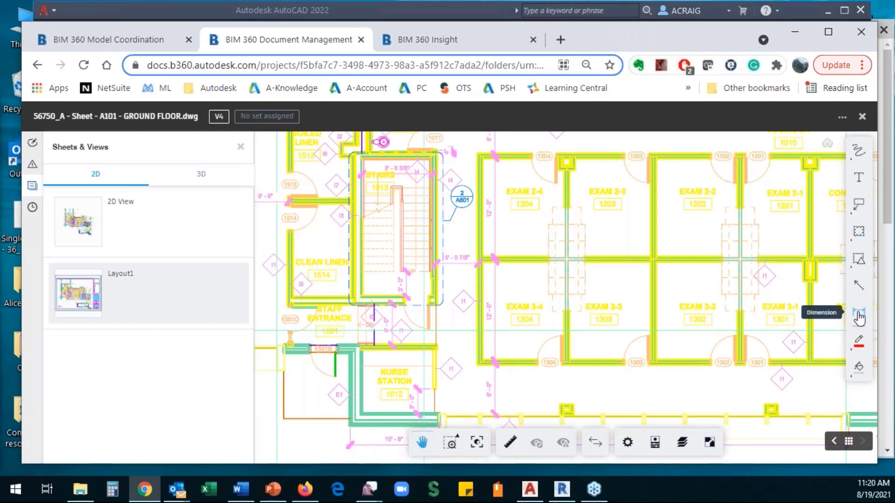
scroll(617, 329, "down", 4)
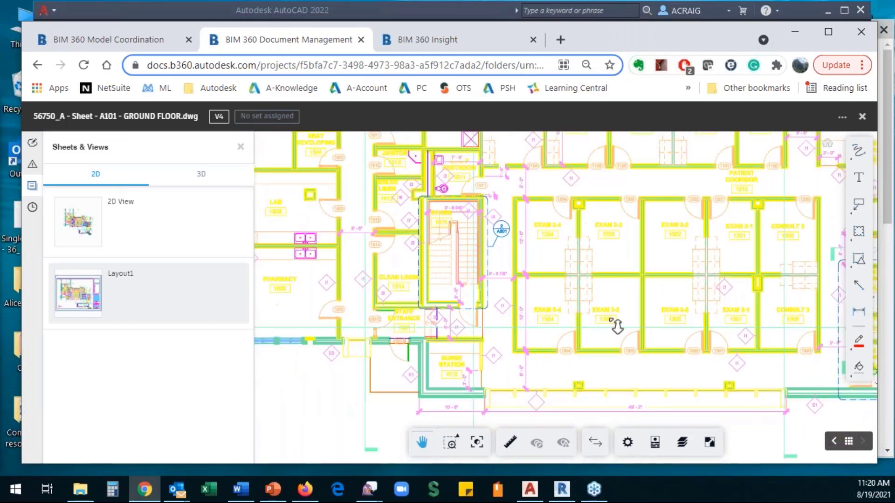
left_click_drag(639, 359, 452, 268)
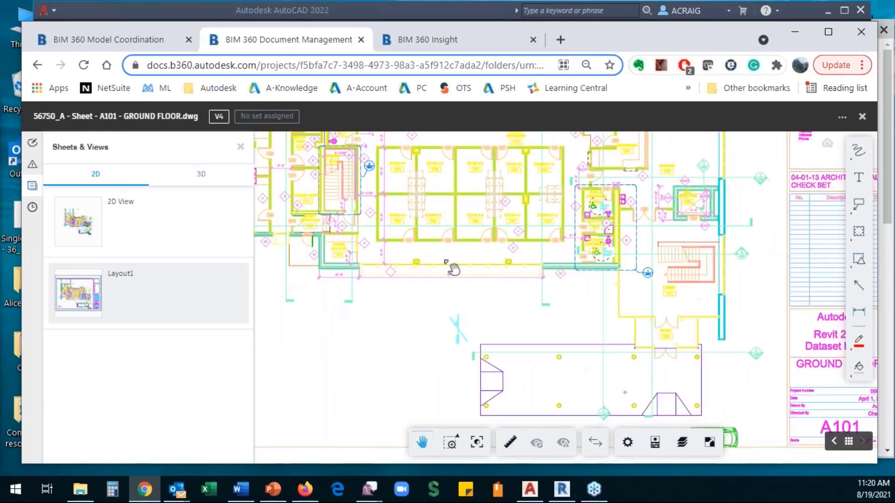
scroll(411, 352, "down", 5)
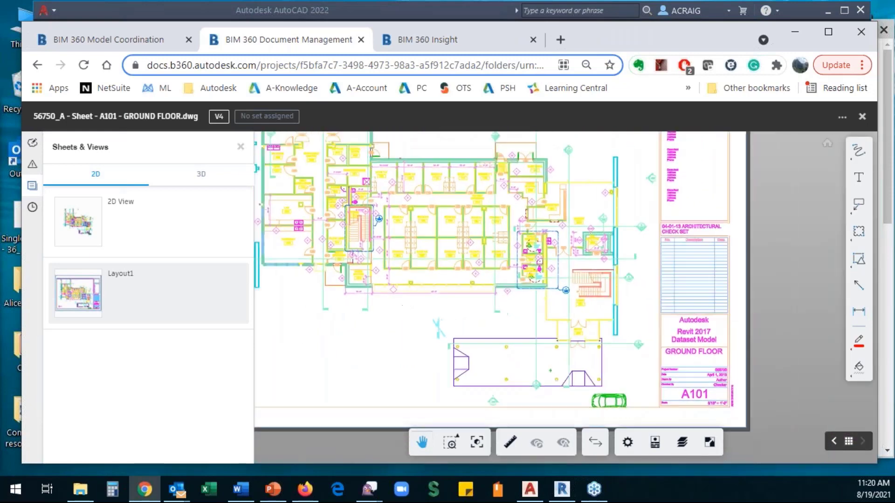
left_click_drag(457, 340, 456, 317)
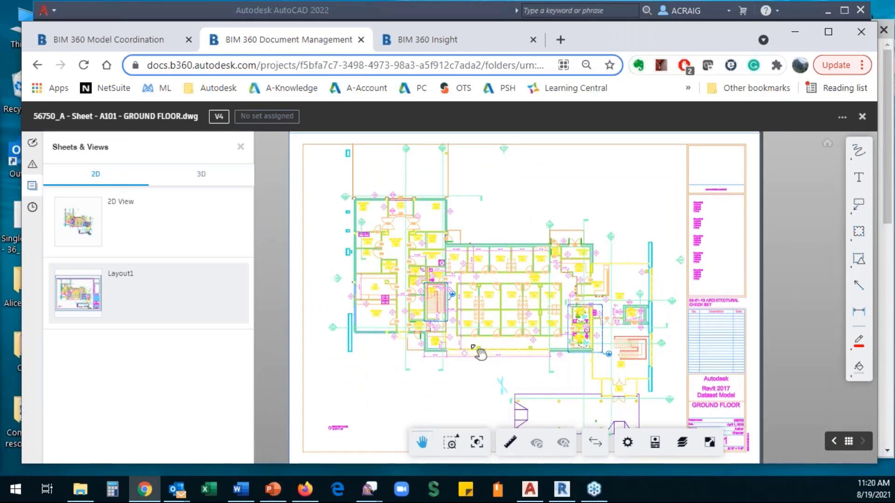
scroll(539, 419, "up", 1)
scroll(544, 413, "up", 2)
left_click_drag(544, 401, 564, 369)
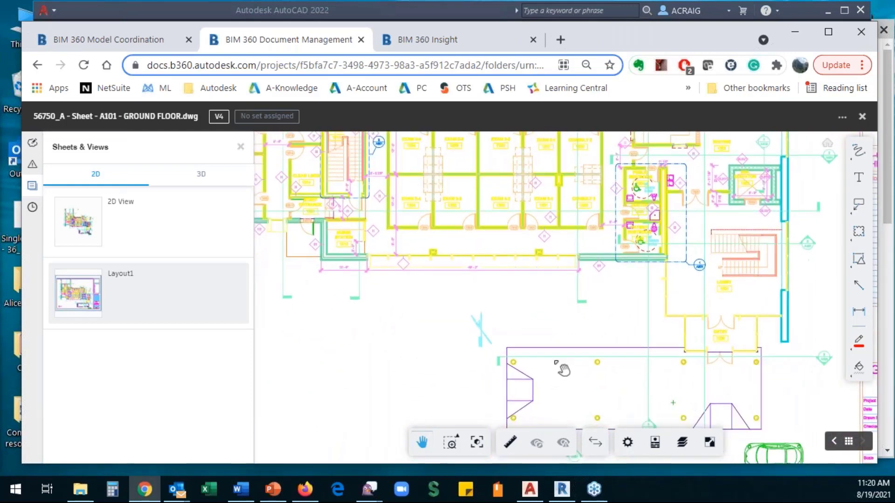
- Draw a revision cloud around the north arrow below the plan, check its visibility options, and save it
left_click(859, 233)
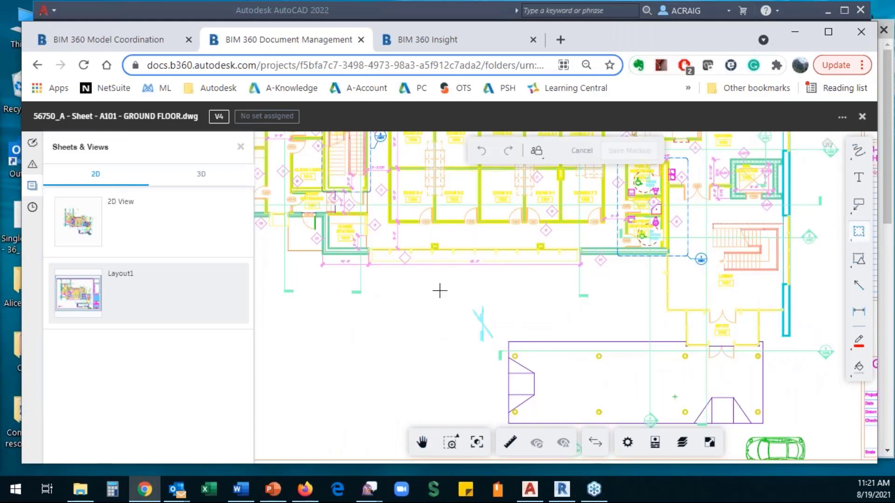
left_click_drag(441, 289, 521, 365)
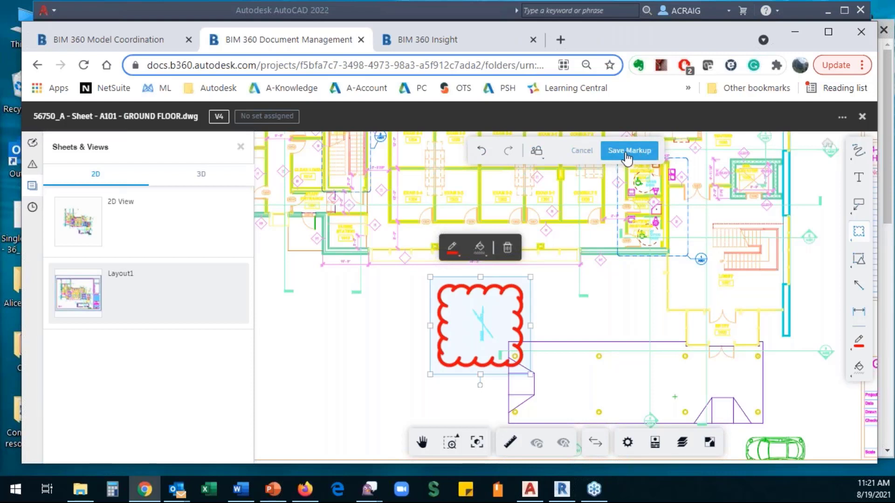
left_click(539, 157)
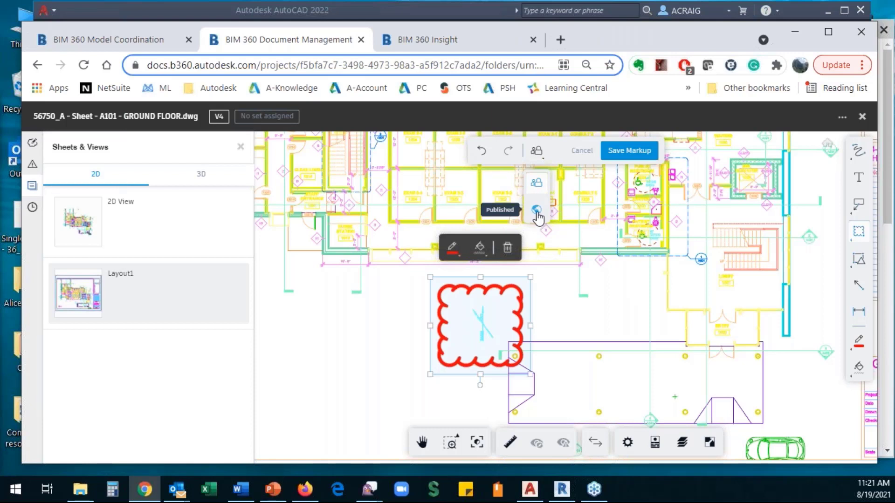
left_click(629, 150)
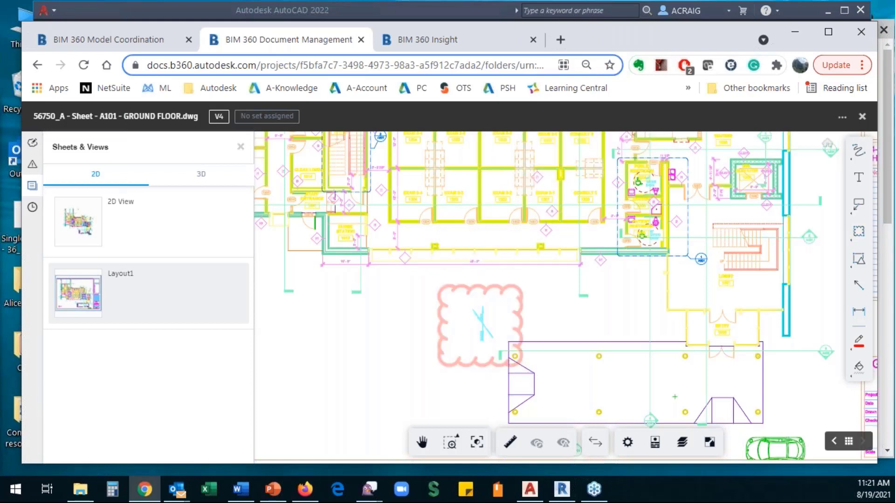
- Review the saved cloud in the sheet's Markups list, then close the A101 sheet viewer
left_click(477, 330)
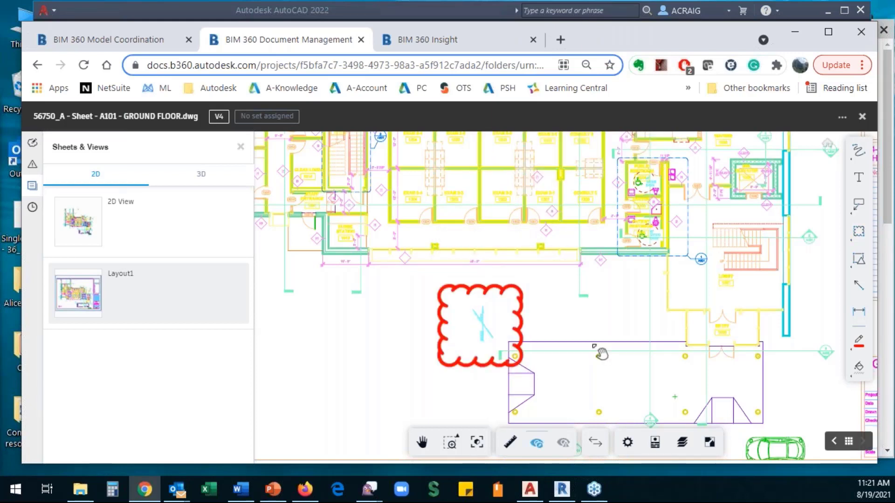
left_click(32, 143)
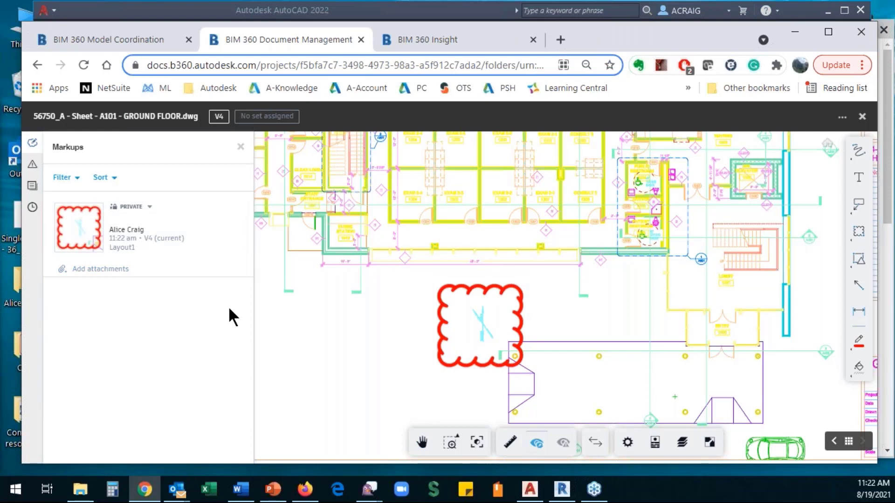
left_click(862, 117)
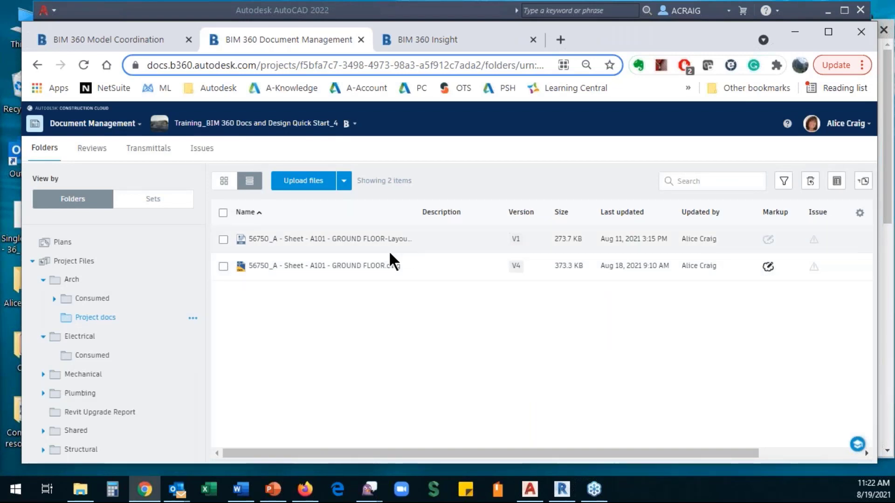
- Reopen A101 GROUND FLOOR and zoom onto the cloud markup from the Markups list
left_click(303, 267)
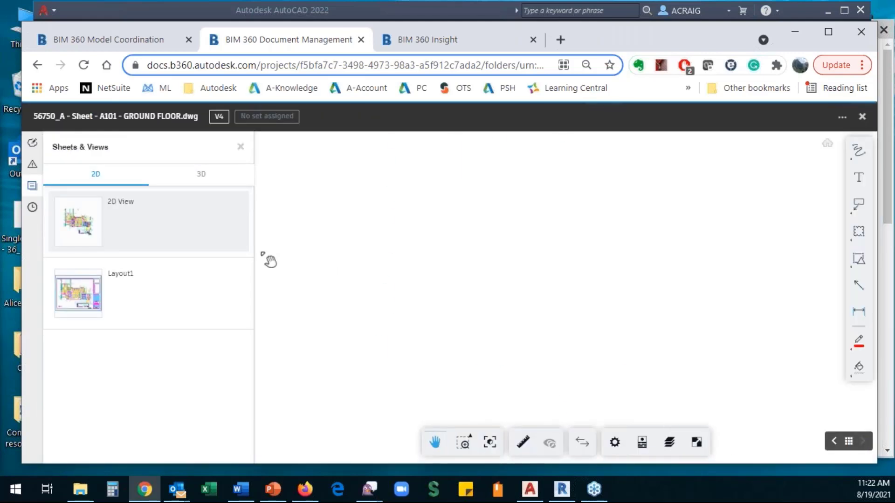
left_click(32, 144)
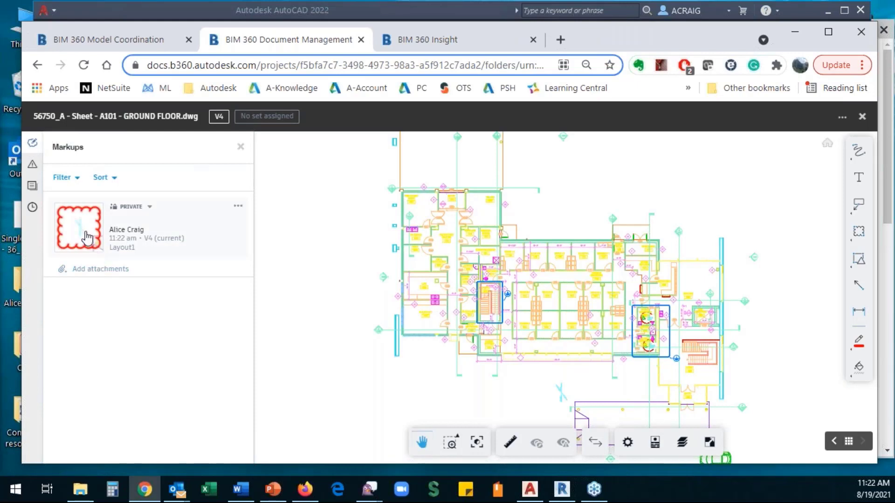
left_click(78, 227)
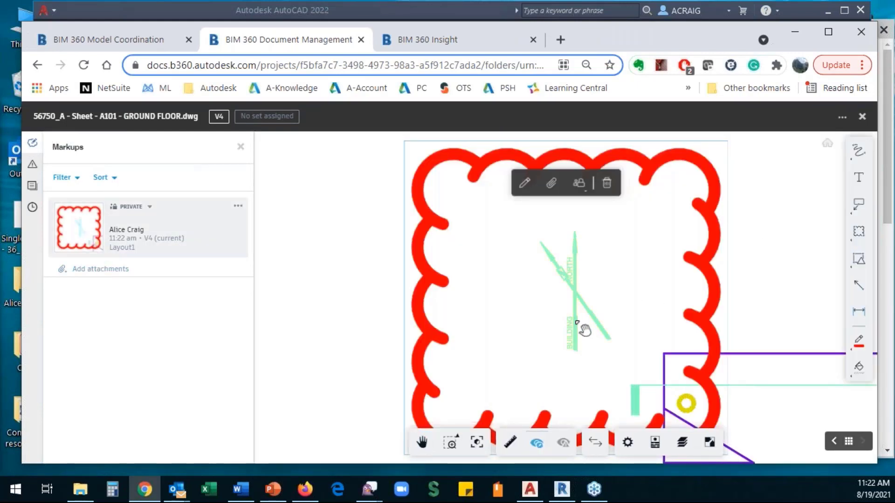
scroll(582, 327, "down", 5)
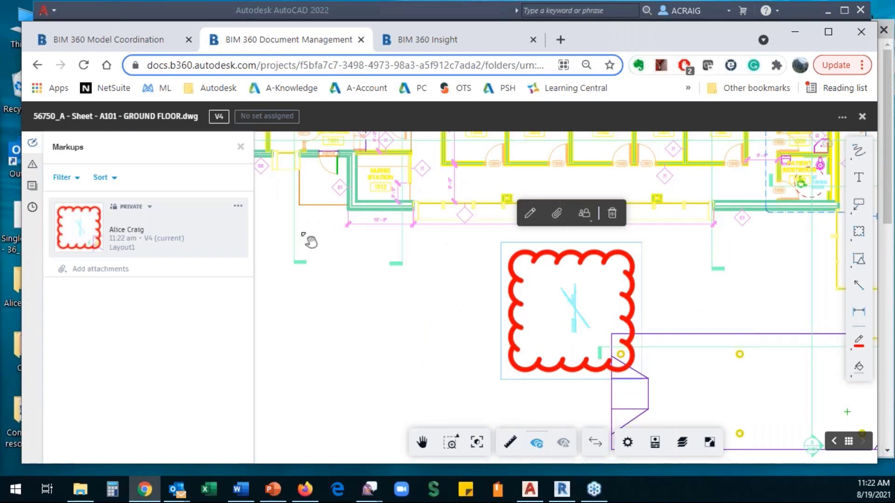
scroll(380, 268, "down", 3)
left_click_drag(384, 270, 410, 323)
scroll(415, 326, "down", 1)
- Hide and re-show the markups, and look over the share, download and print options
left_click(537, 445)
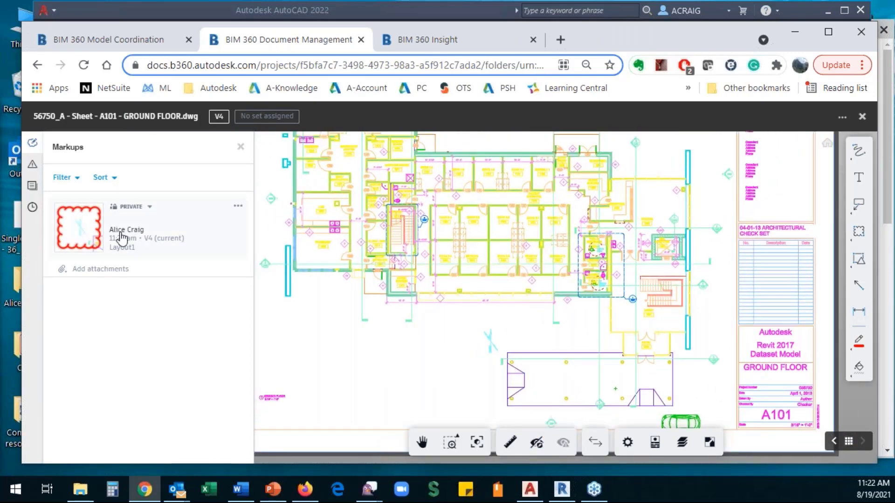
left_click(537, 446)
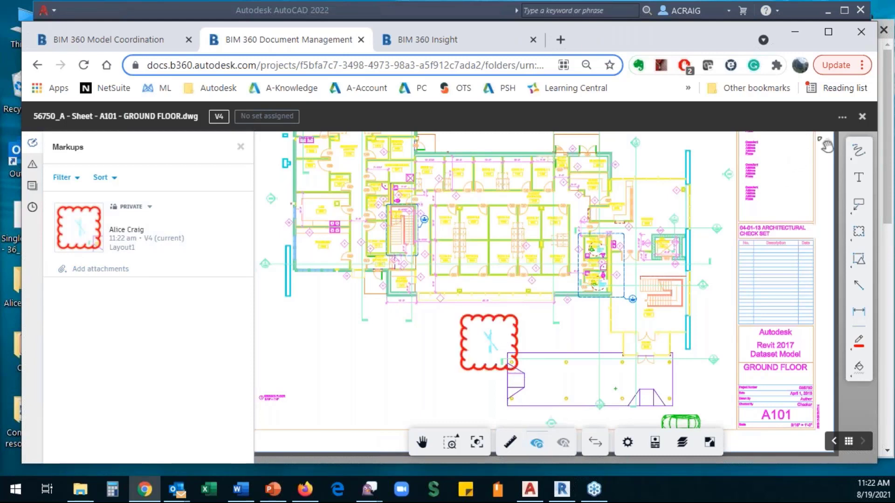
left_click(842, 118)
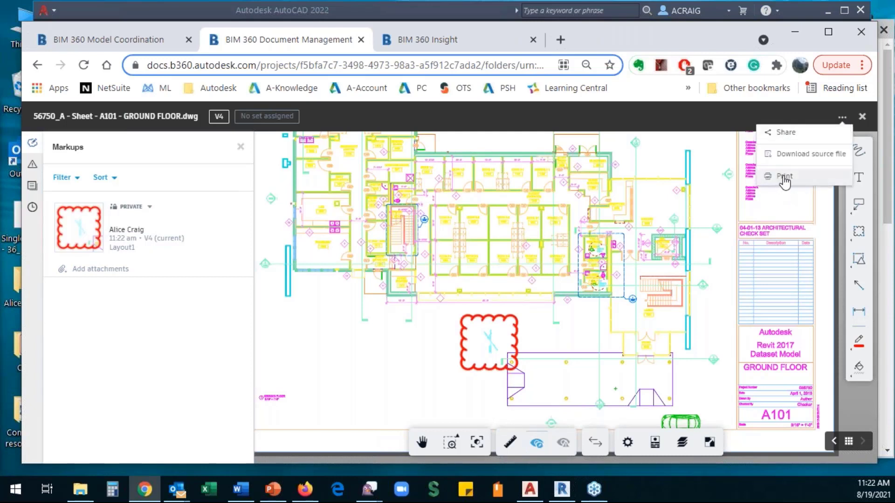
left_click(447, 362)
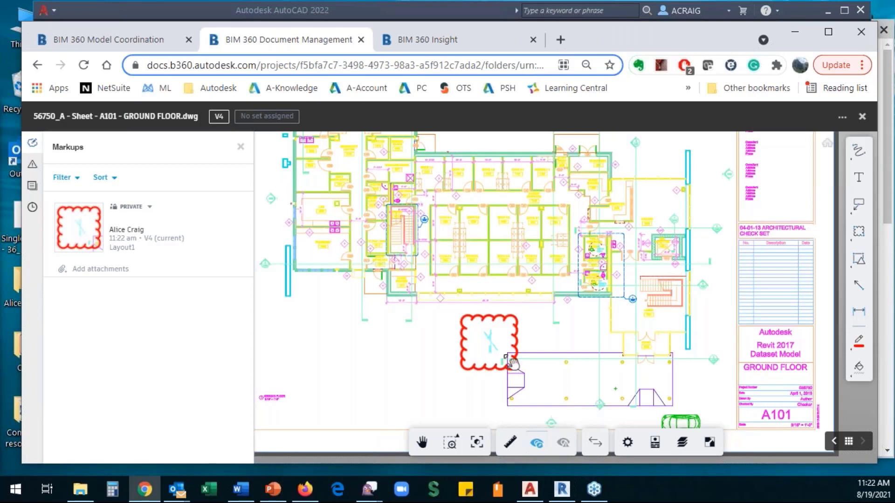
scroll(512, 363, "down", 1)
scroll(512, 363, "down", 1)
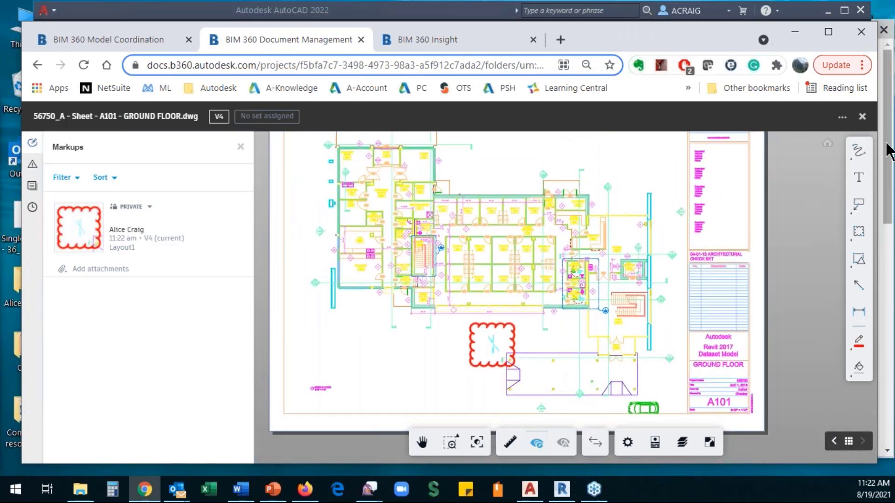
- Close and reopen 56750_A - Sheet - A101 - GROUND FLOOR.dwg on its Layout1 sheet
left_click(861, 118)
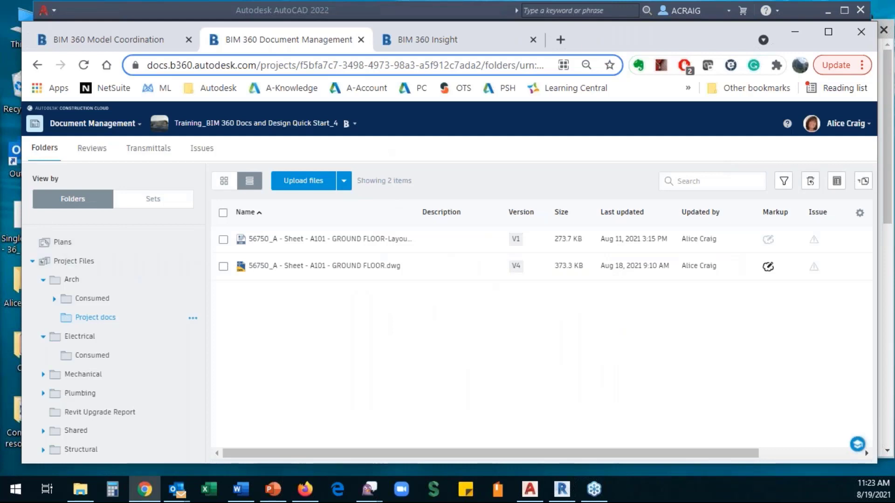
left_click(261, 266)
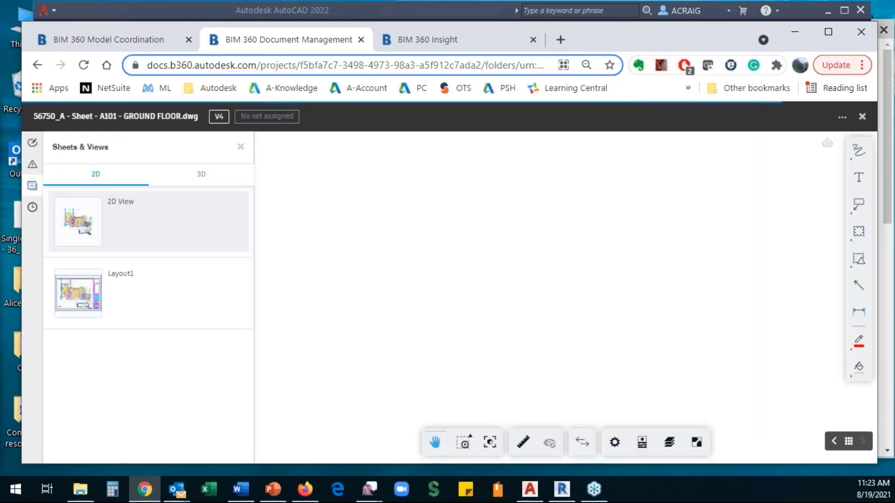
left_click(75, 298)
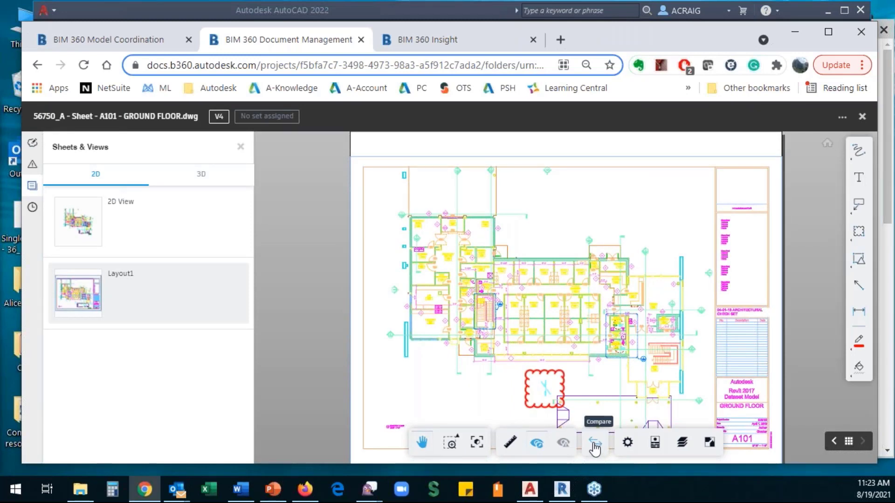
left_click(594, 443)
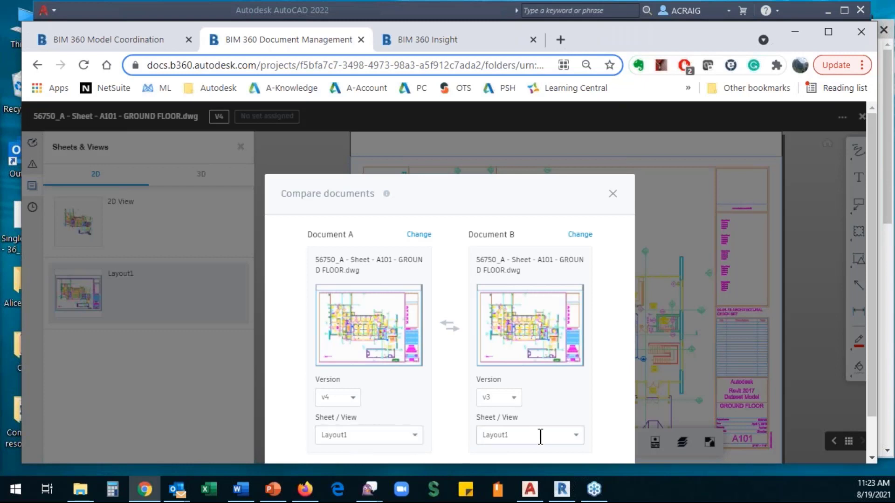
- Compare the current v4 drawing against the v3 Layout1 sheet
left_click(577, 438)
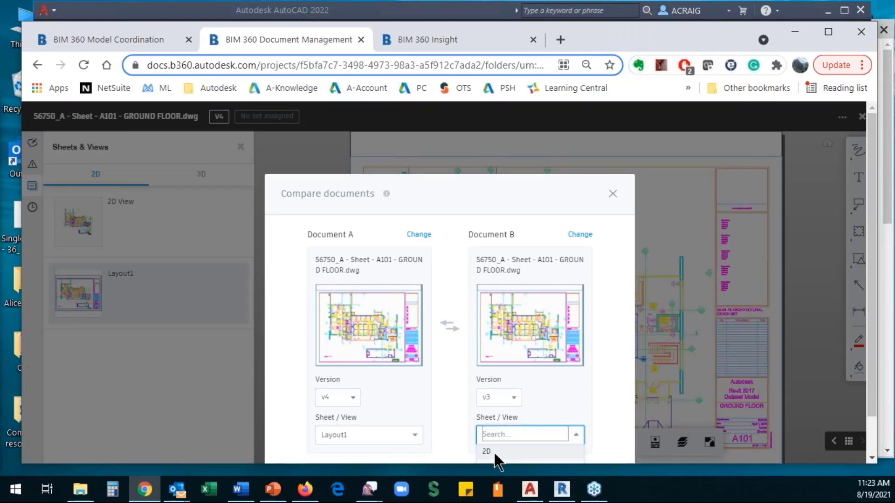
left_click(451, 403)
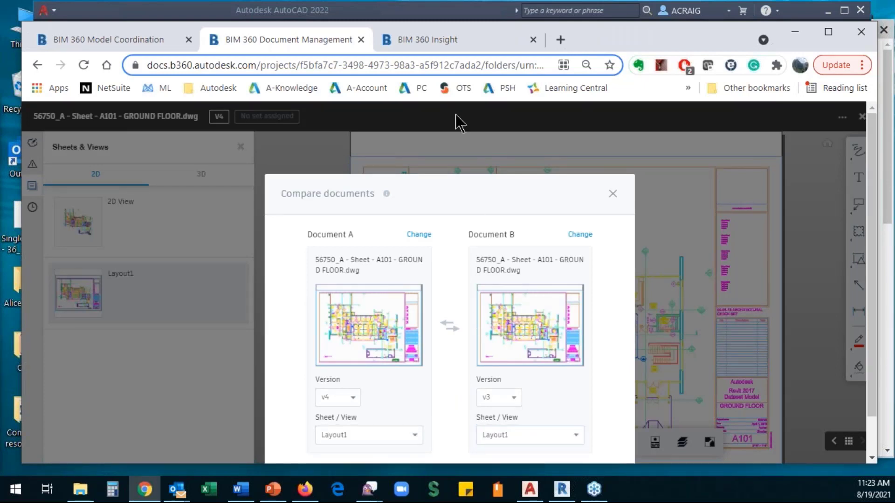
scroll(455, 186, "down", 1)
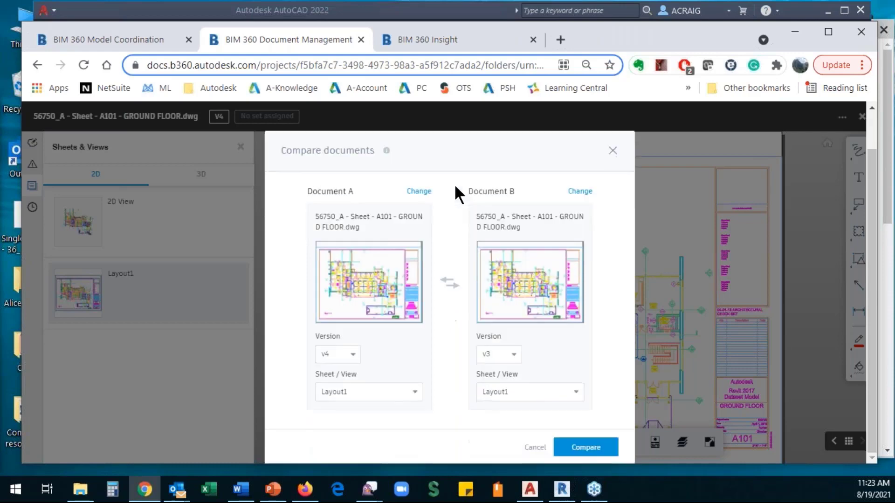
left_click(585, 448)
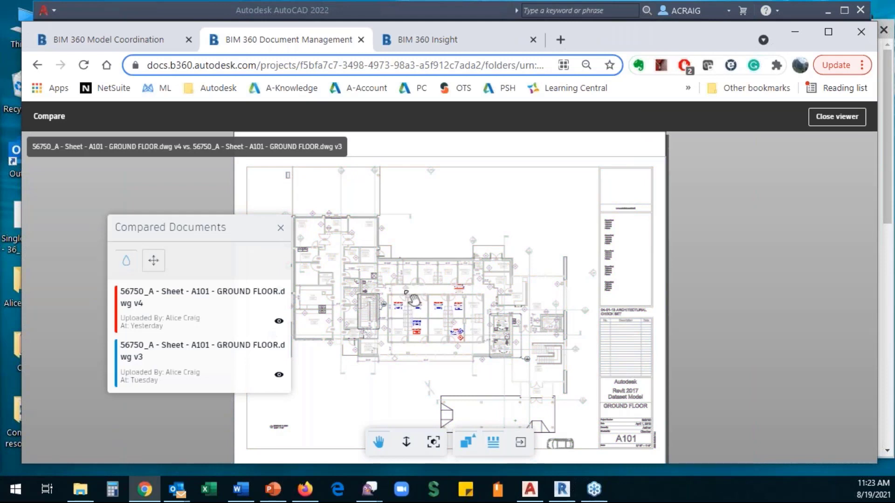
- Hide and re-show v3, then v4, to inspect each version's red and blue differences
scroll(433, 336, "up", 5)
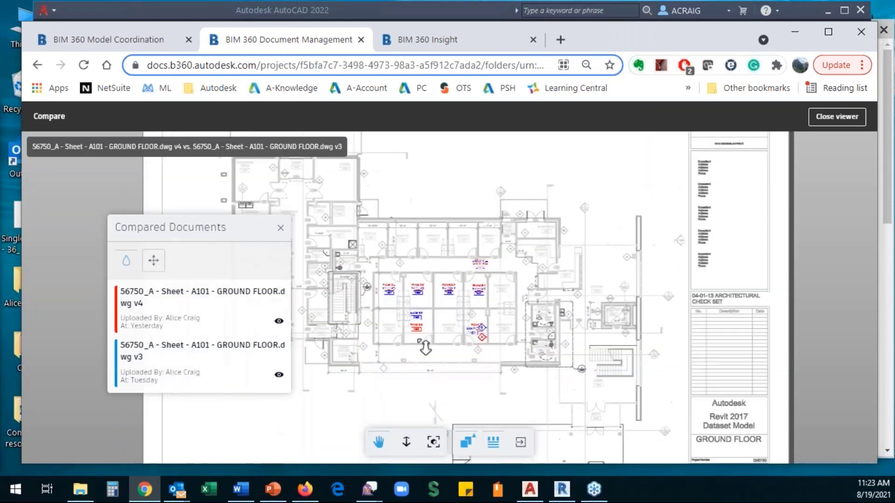
scroll(425, 319, "up", 1)
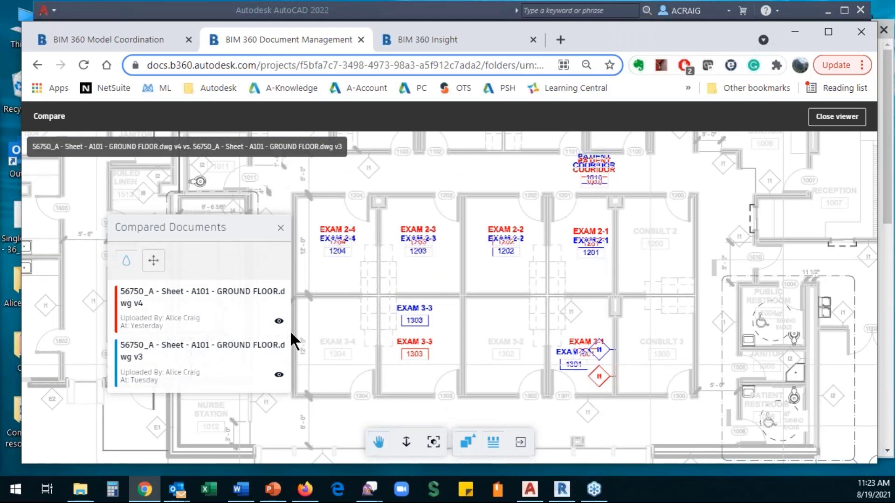
left_click(279, 375)
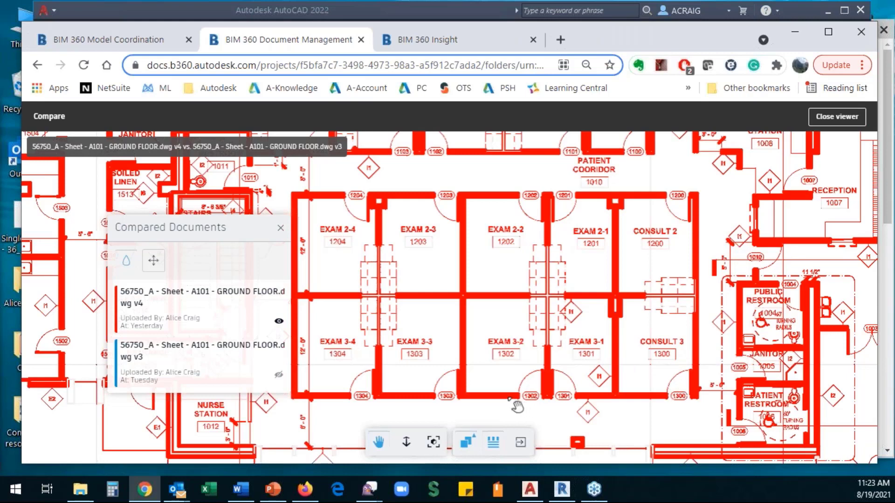
left_click(279, 375)
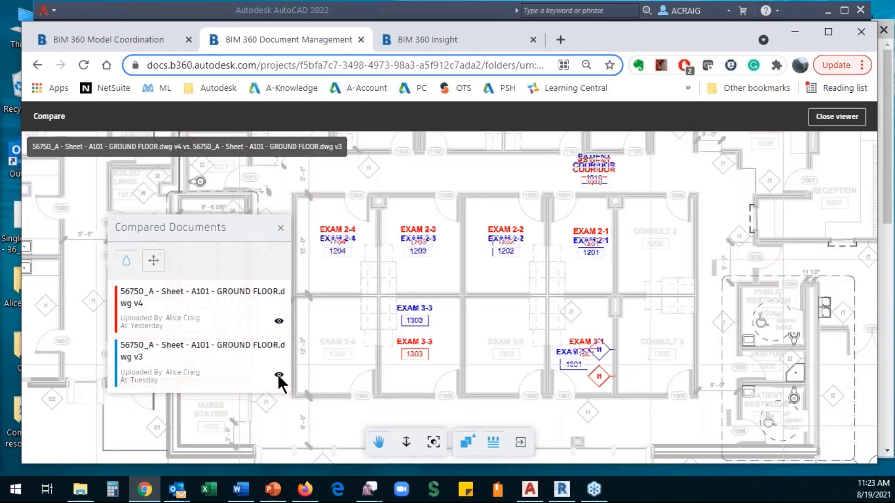
left_click(279, 321)
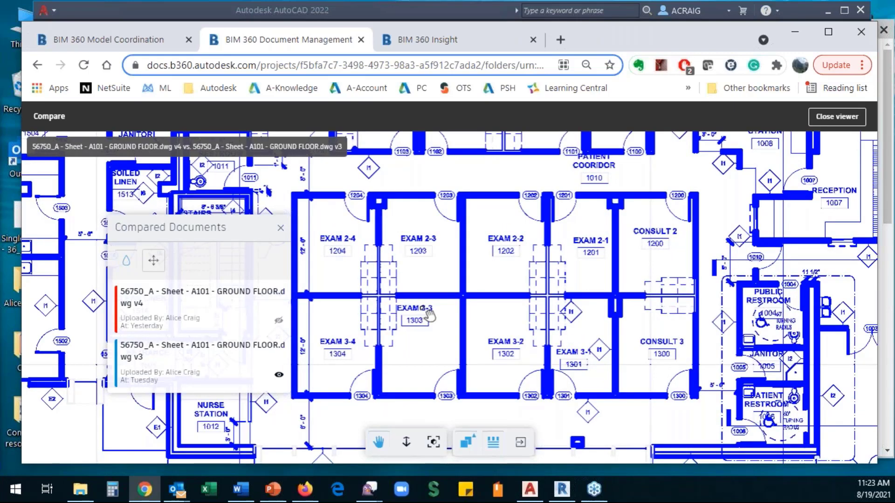
left_click(278, 321)
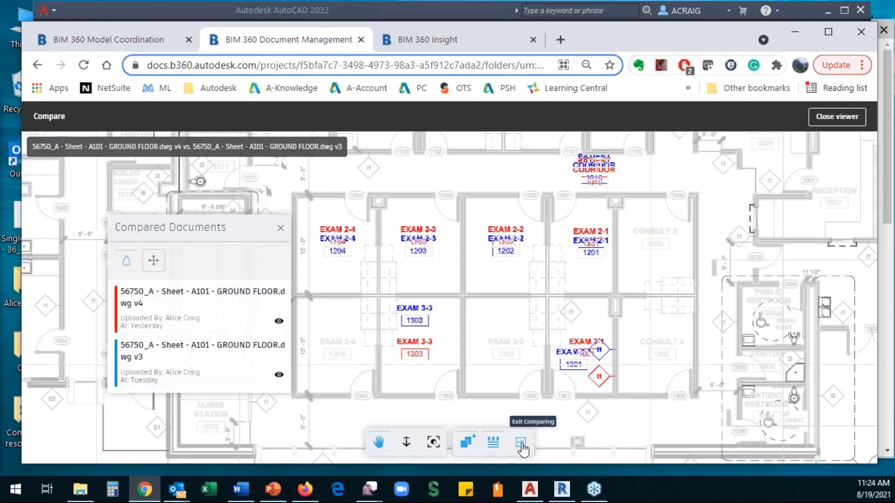
left_click(467, 442)
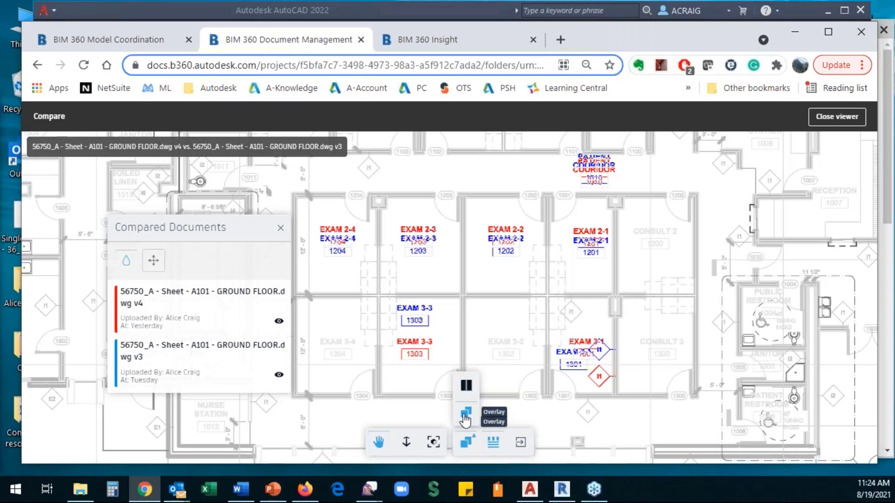
- View the versions Side By Side with a wider v4 half, return to Overlay, then exit comparing
left_click(466, 386)
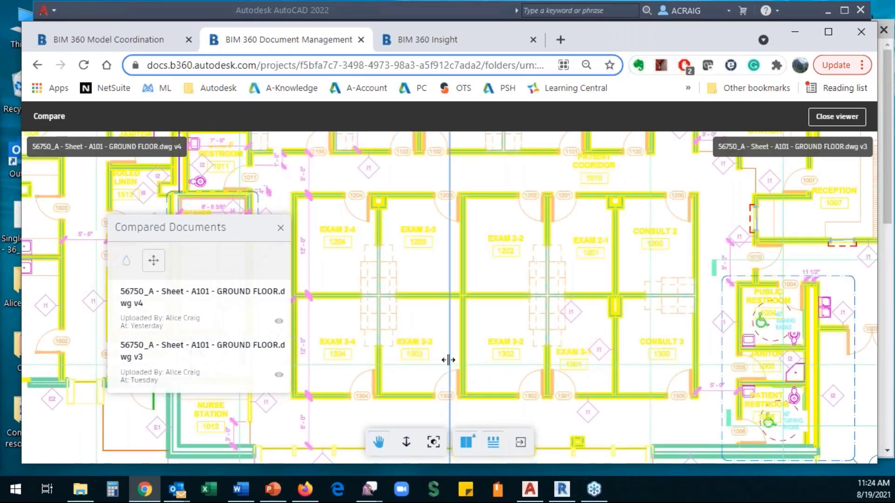
left_click_drag(449, 360, 497, 376)
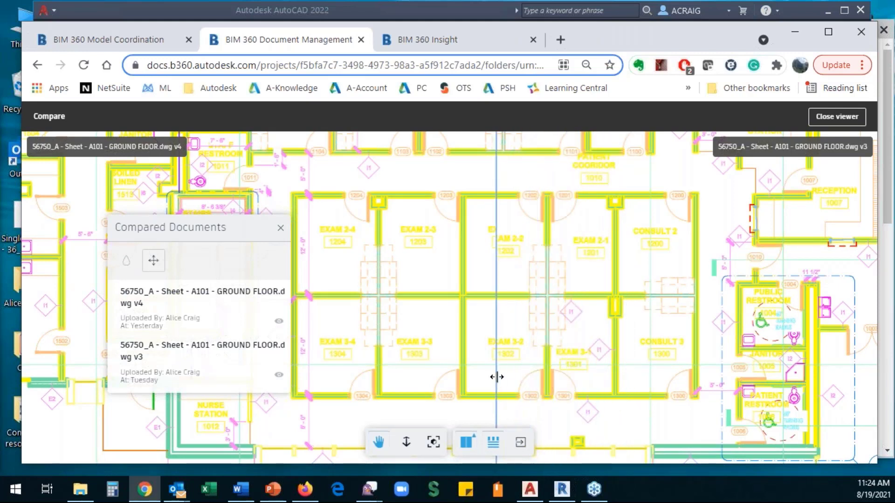
left_click(466, 442)
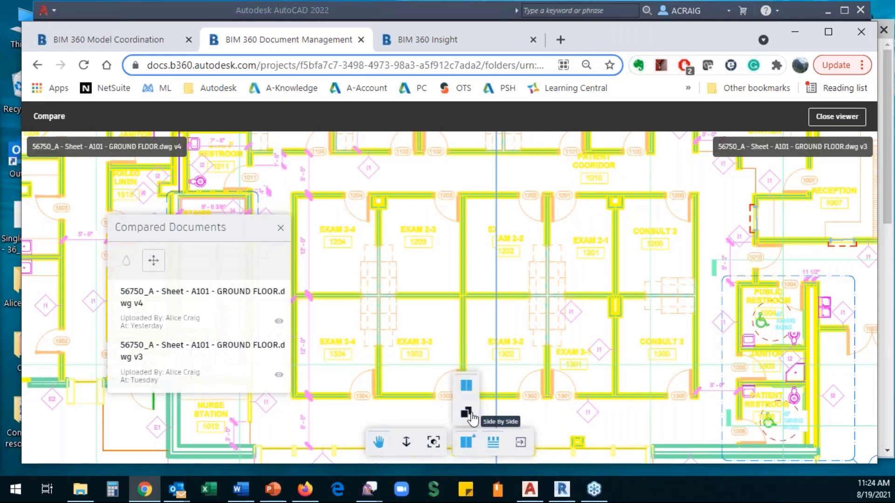
left_click(465, 412)
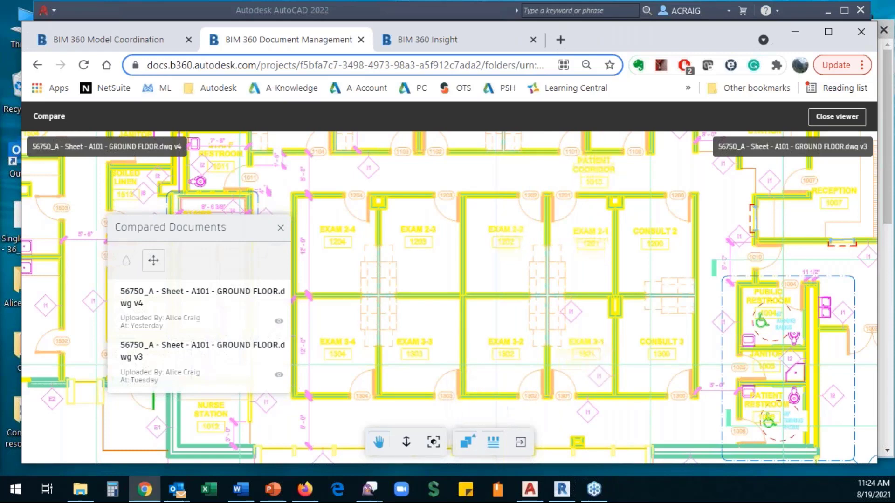
left_click(521, 444)
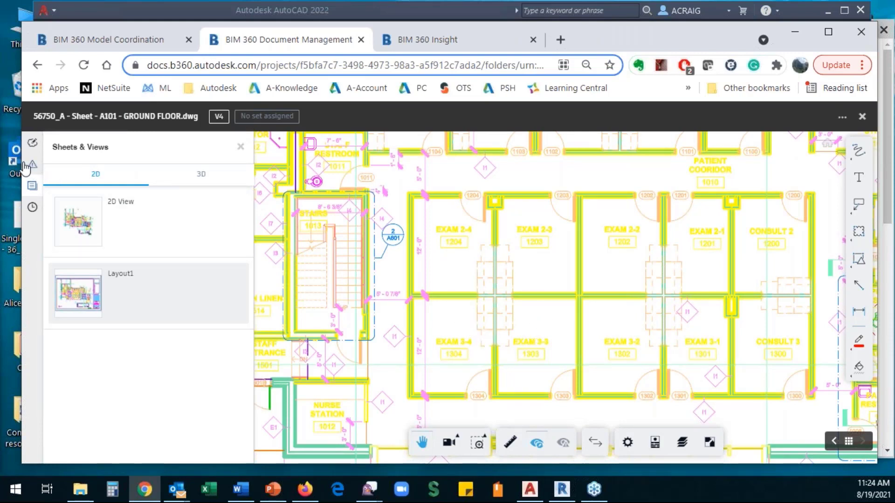
- Jump to the red cloud from the Markups panel and start a new issue from the Issues panel
left_click(32, 146)
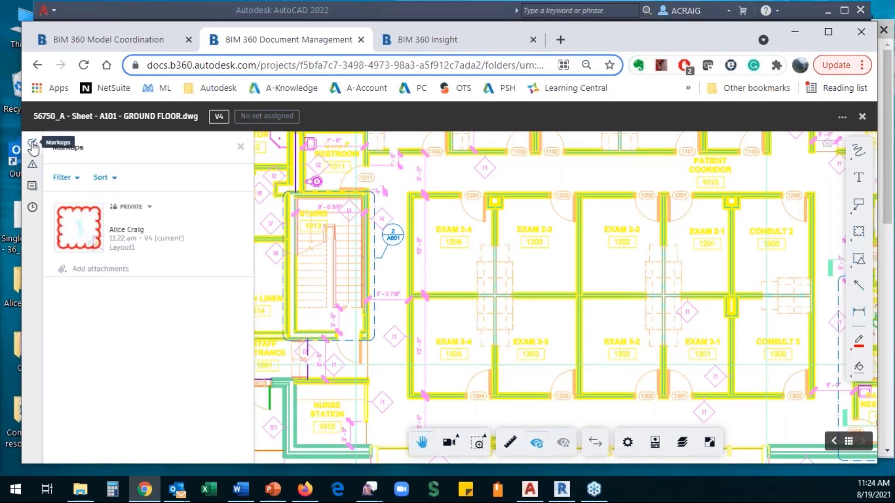
left_click(83, 229)
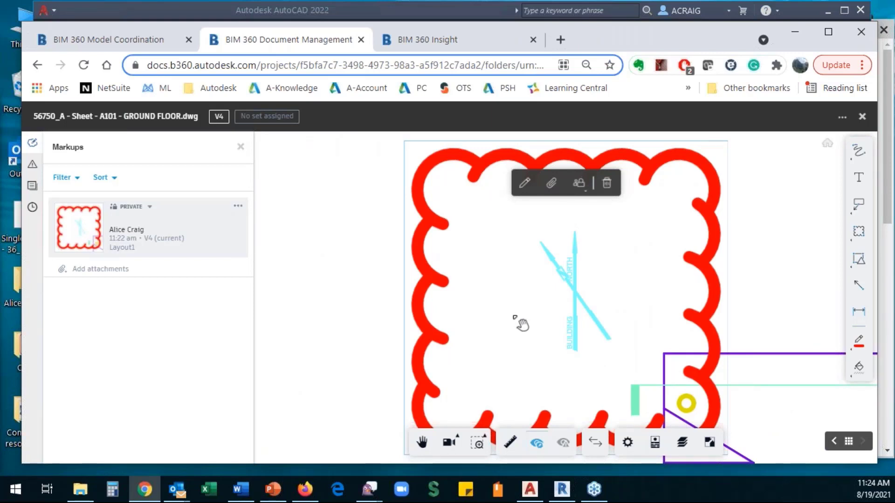
scroll(522, 321, "down", 2)
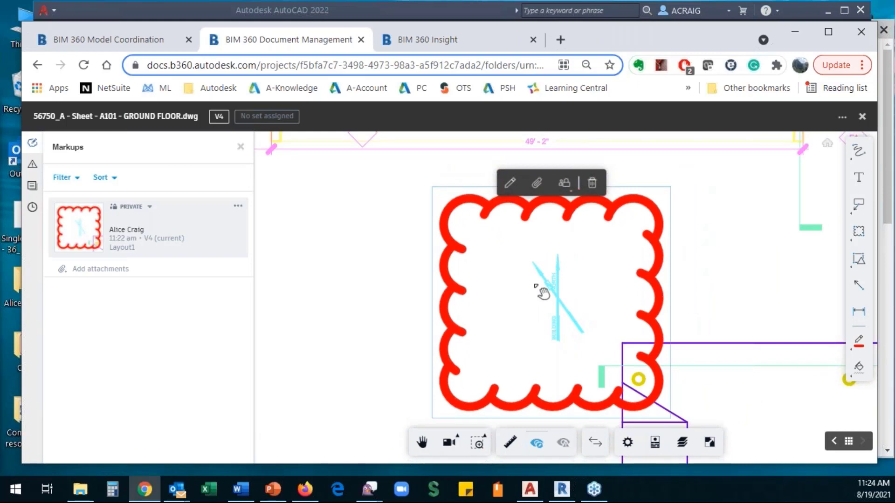
left_click(34, 167)
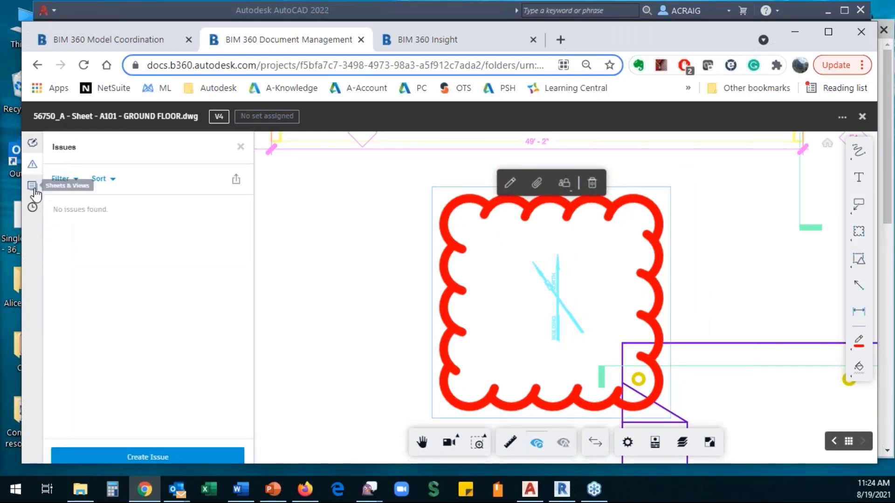
left_click(145, 456)
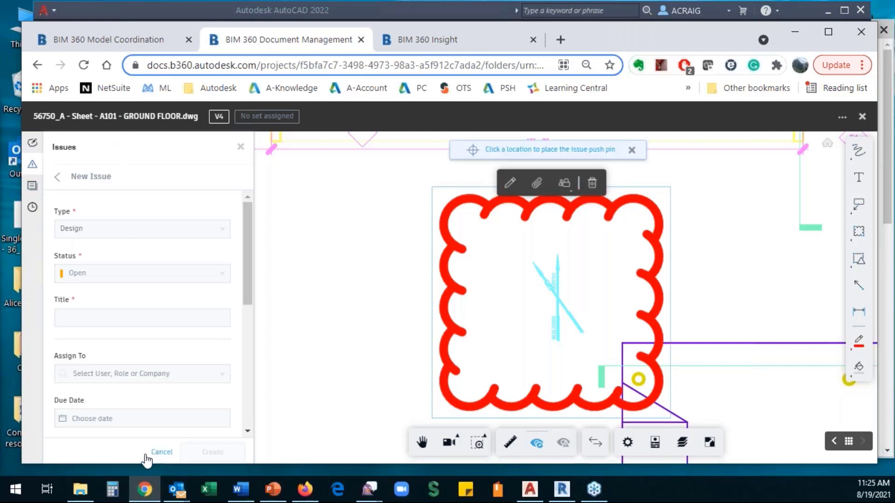
- Pin the new issue inside the red cloud and set its type to Work to Complete
left_click(534, 306)
scroll(573, 301, "down", 5)
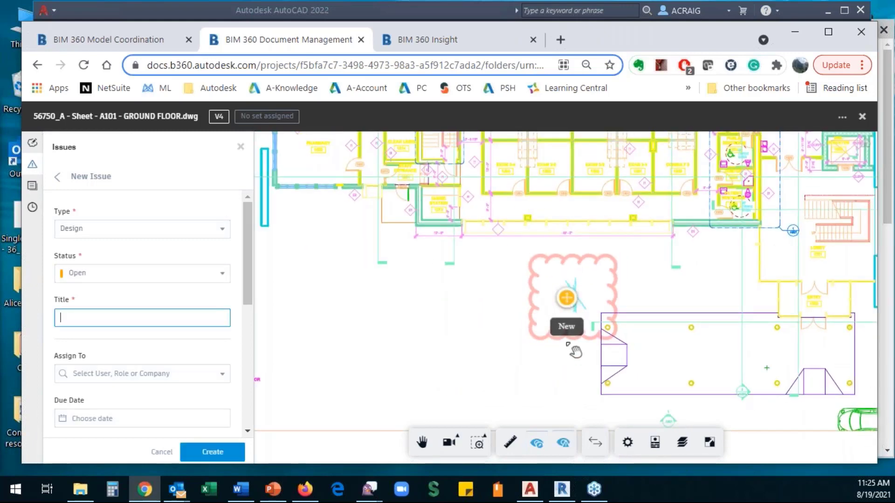
left_click(132, 230)
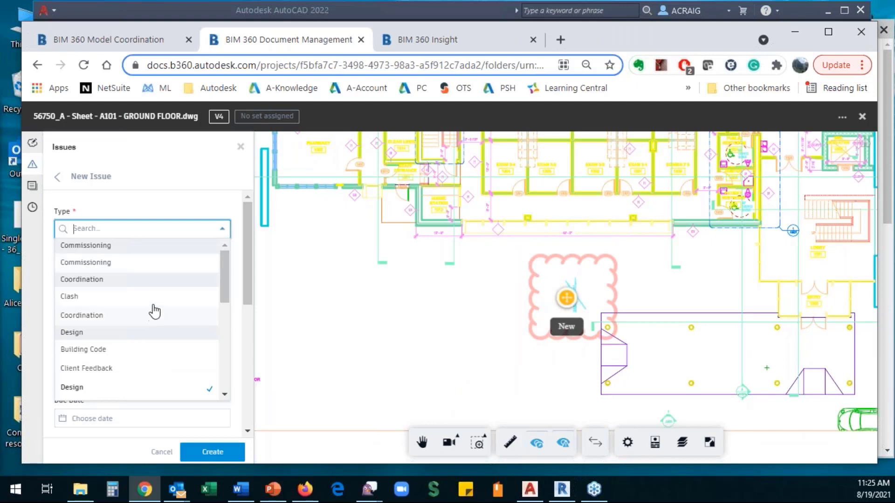
scroll(152, 310, "down", 3)
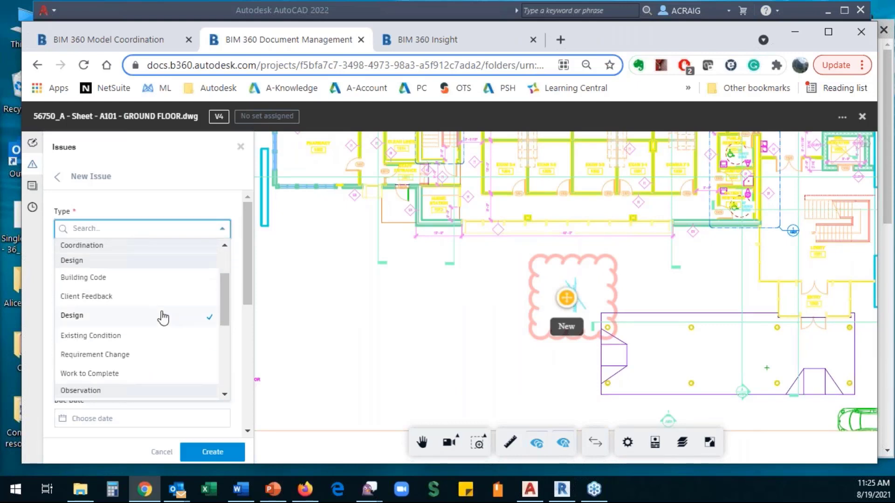
left_click(91, 373)
left_click(89, 318)
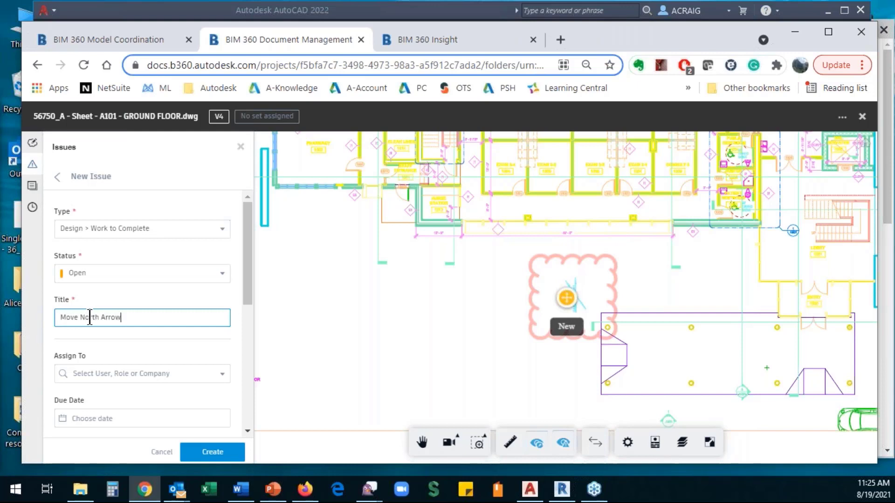
- Assign the issue to a team member and set its due date to August 20
left_click(184, 373)
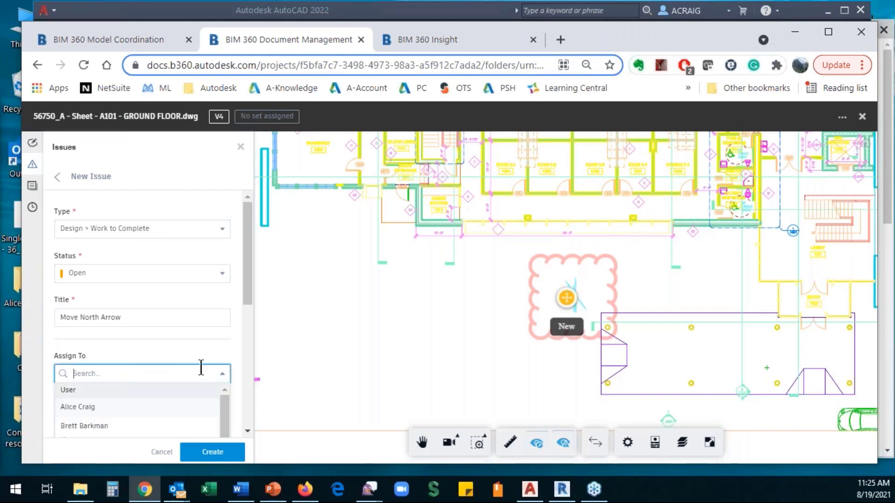
left_click(134, 428)
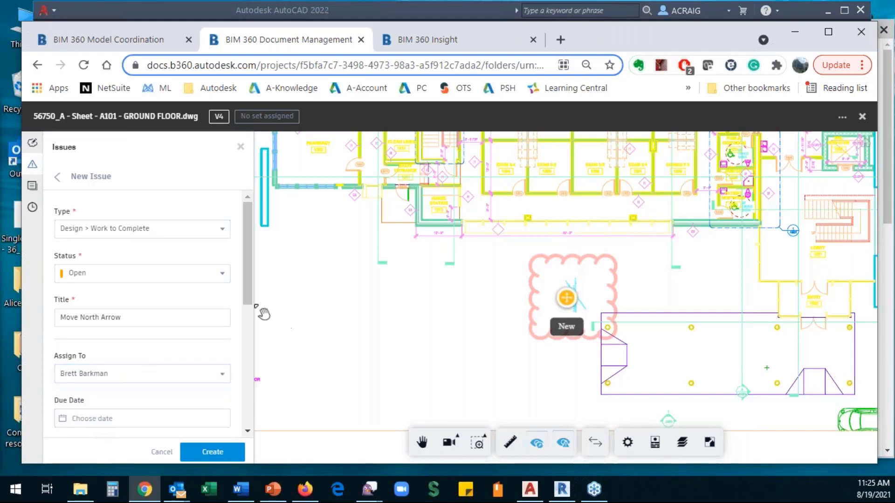
left_click_drag(245, 283, 246, 334)
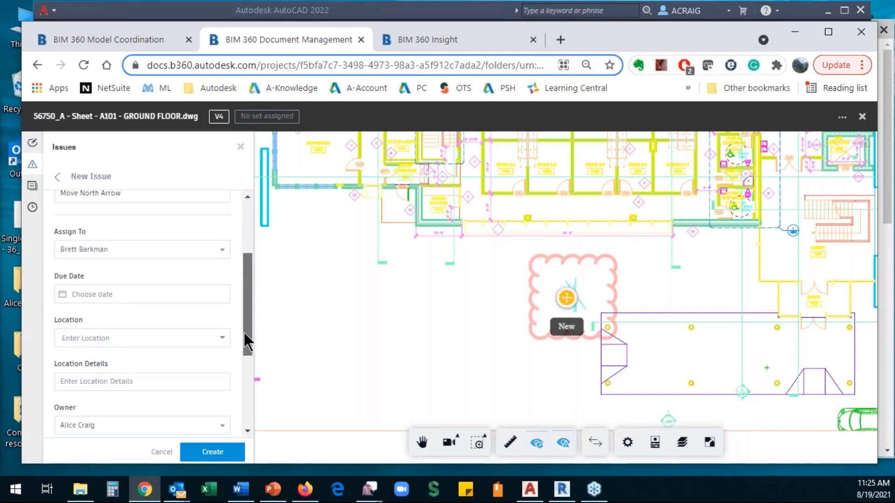
left_click(116, 298)
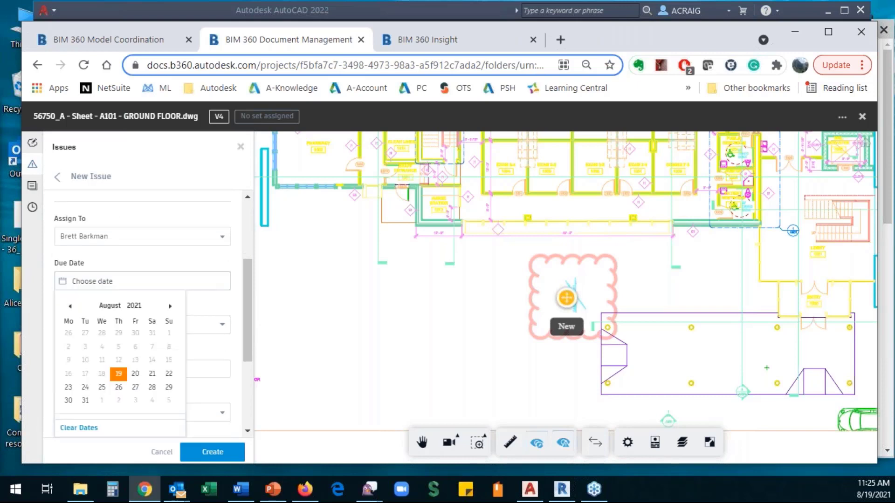
left_click(138, 377)
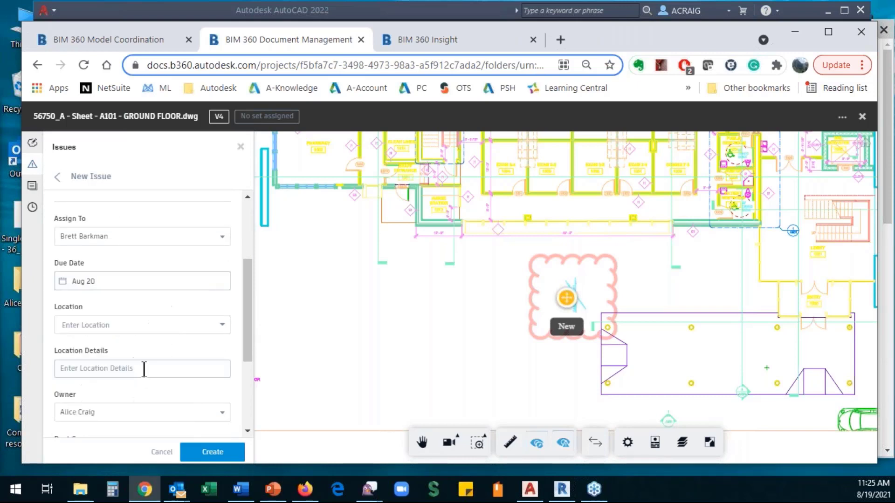
scroll(198, 327, "down", 3)
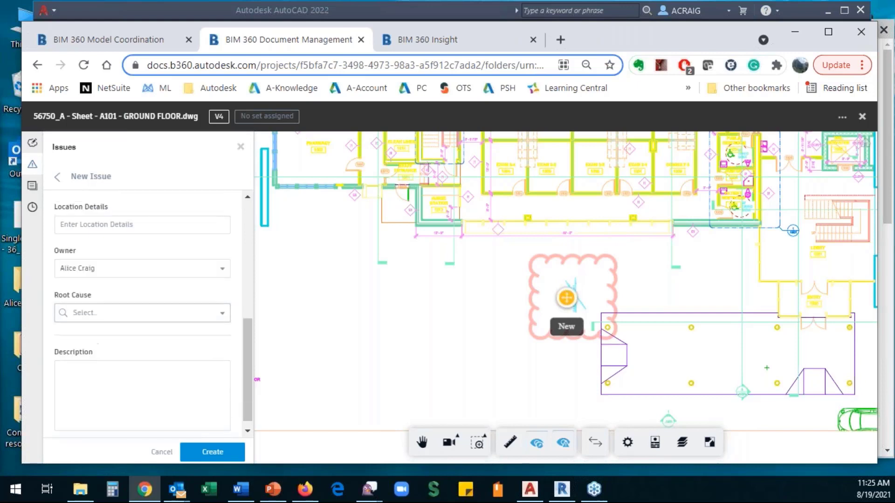
- Set root cause Documentation Incomplete, describe 'North arrow to the upper right hand side of the sheet', and create it
left_click(221, 321)
scroll(171, 380, "down", 2)
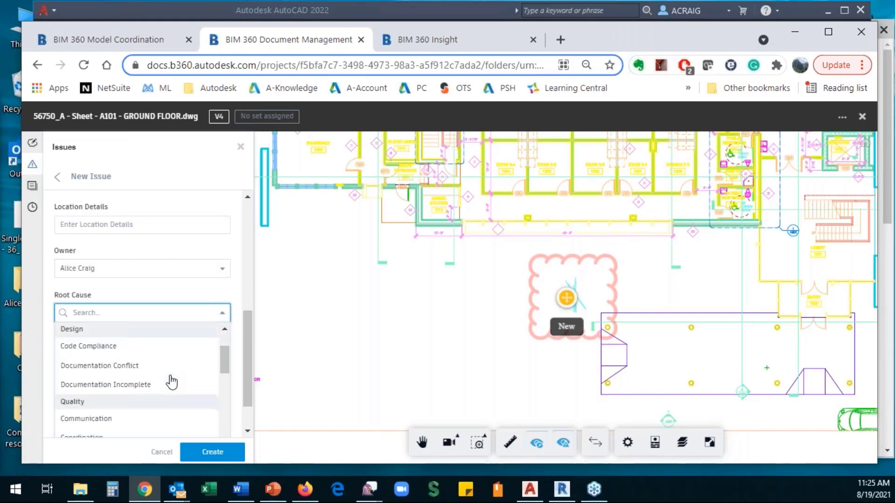
left_click(113, 391)
left_click(124, 375)
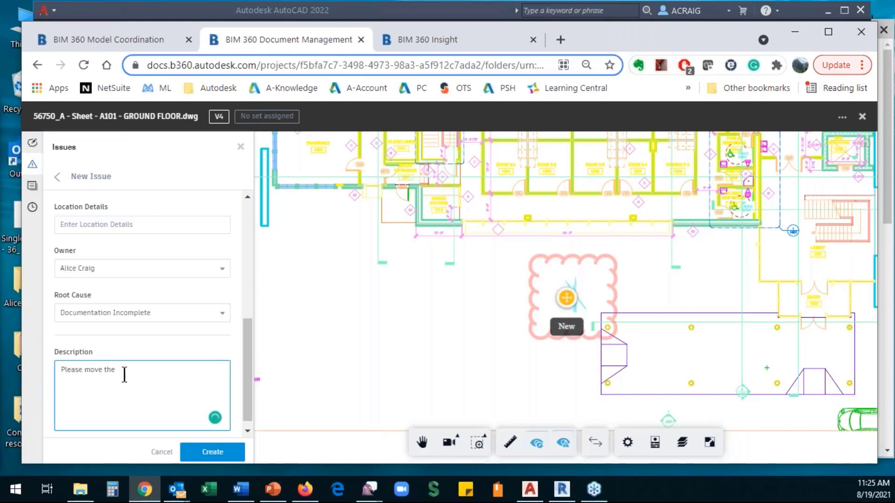
type("North arrow to the up")
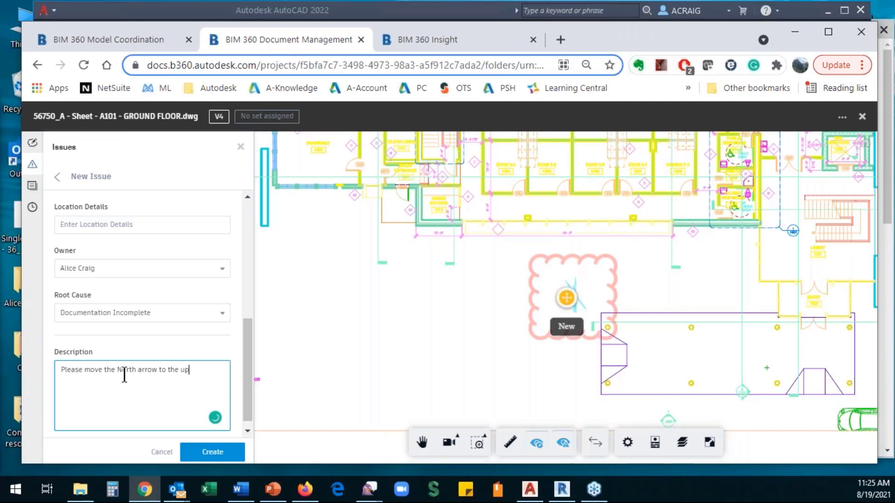
type("per right hand side of the ")
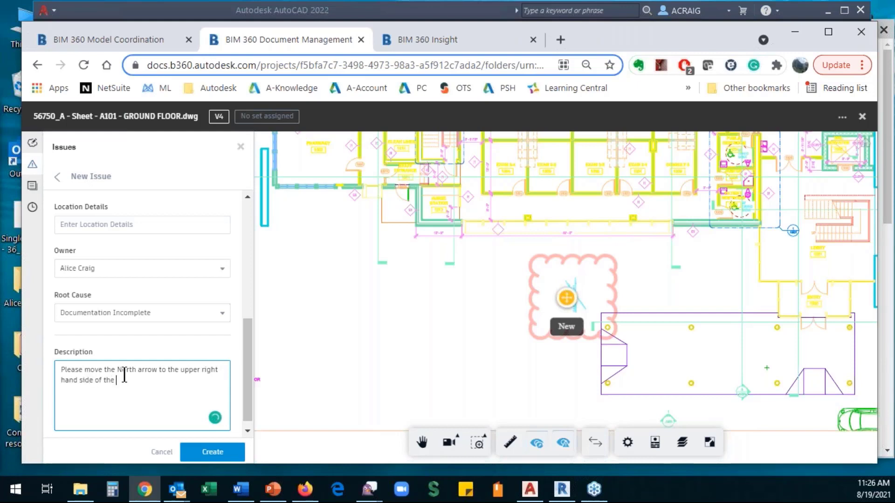
type("sheet")
left_click(215, 450)
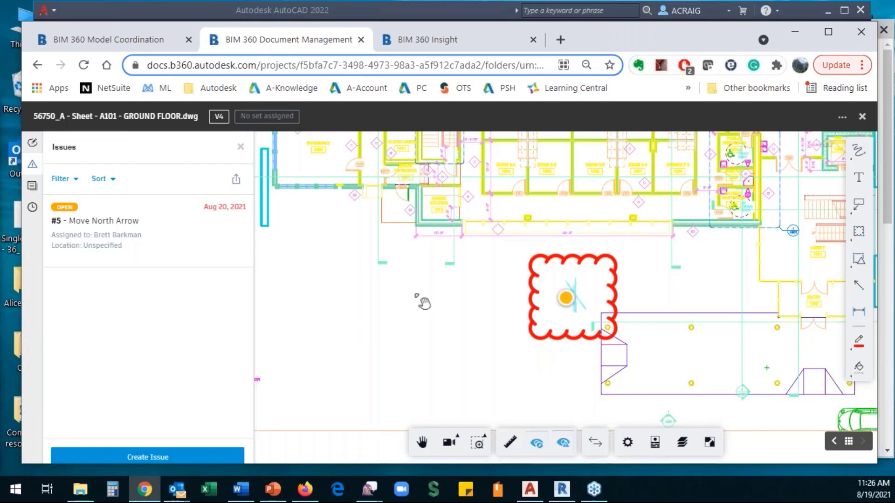
- Close the BIM 360 sheet viewer and bring AutoCAD 2022 to the front
left_click(862, 118)
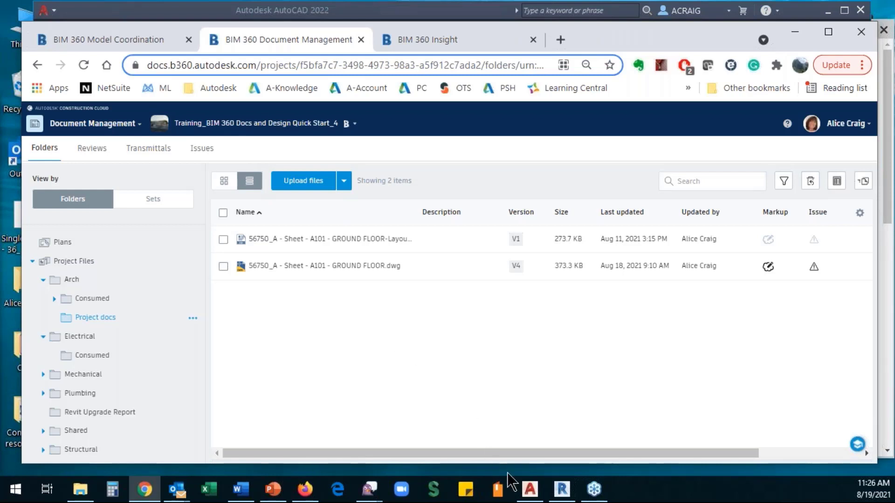
left_click(530, 490)
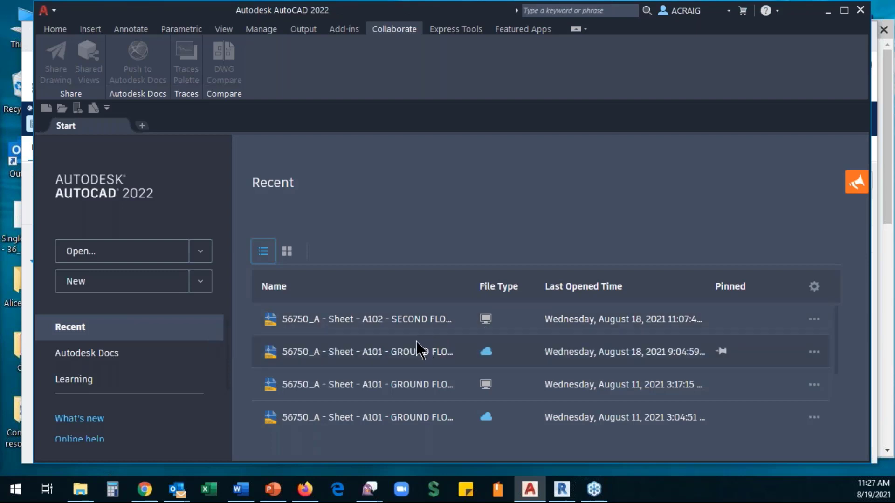
- Browse the drawings stored in Autodesk Docs from AutoCAD's Start tab
left_click(89, 359)
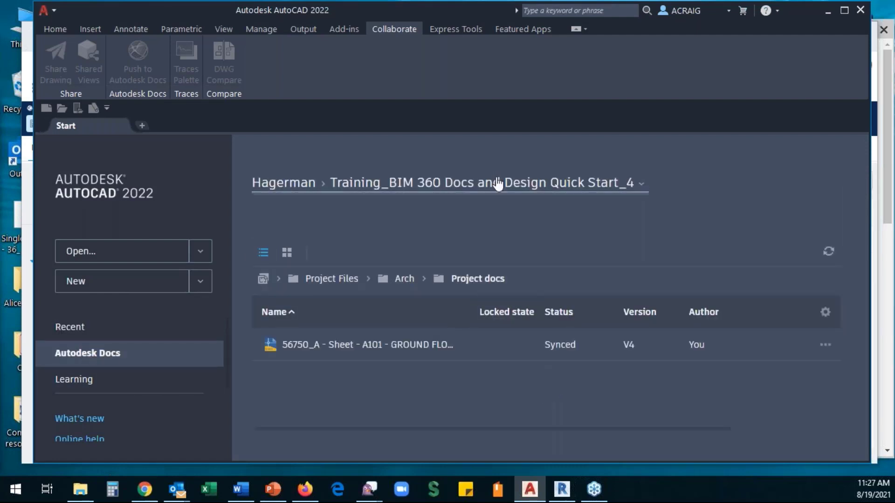
- Open the Autodesk Docs project dropdown and scroll through the available projects
left_click(502, 186)
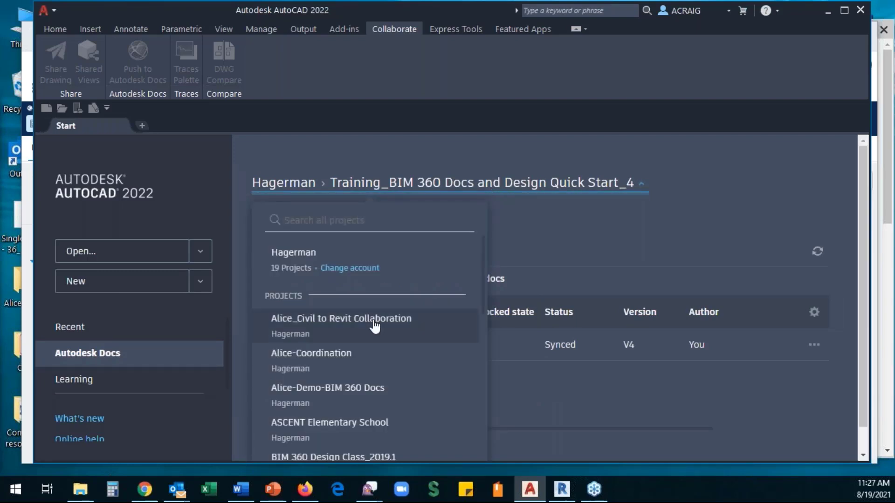
scroll(321, 373, "down", 5)
scroll(321, 394, "down", 4)
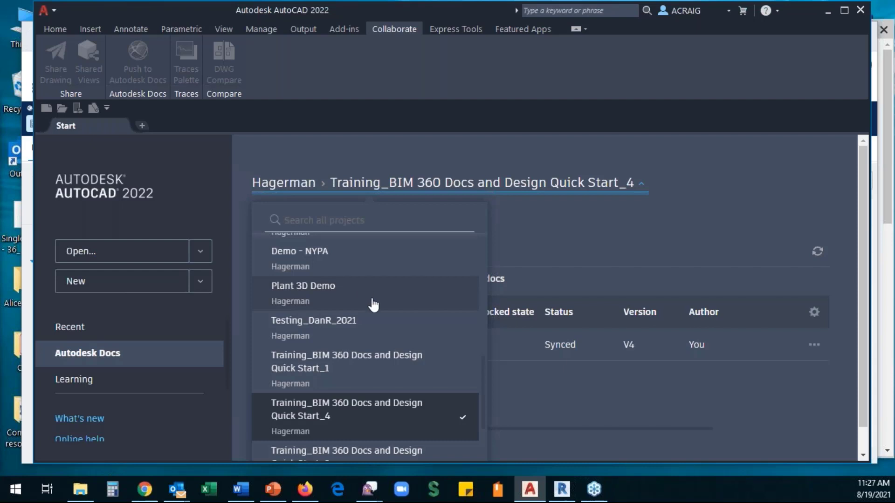
scroll(374, 303, "up", 10)
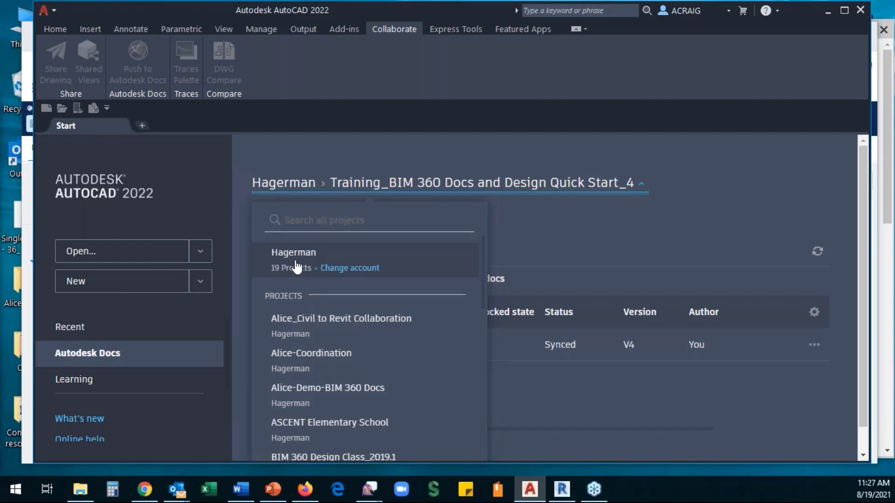
- Browse the second account's projects, then reselect Training_BIM 360 Docs and Design Quick Start_4
left_click(351, 268)
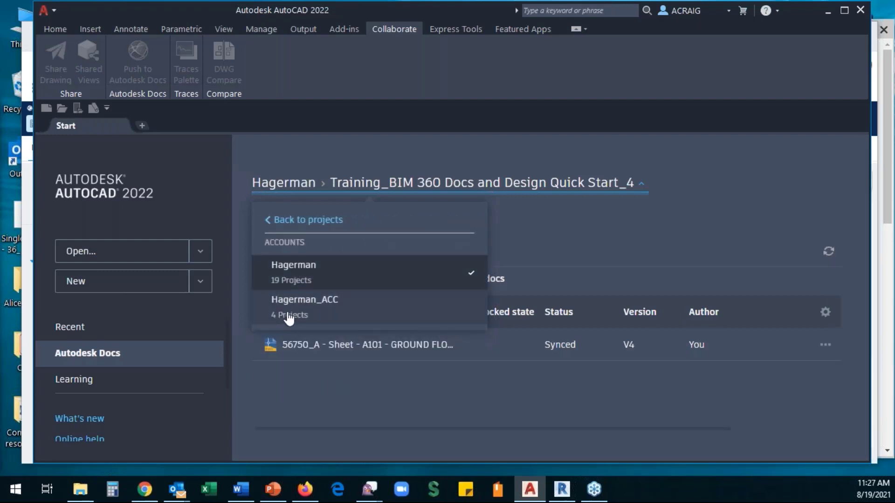
left_click(290, 313)
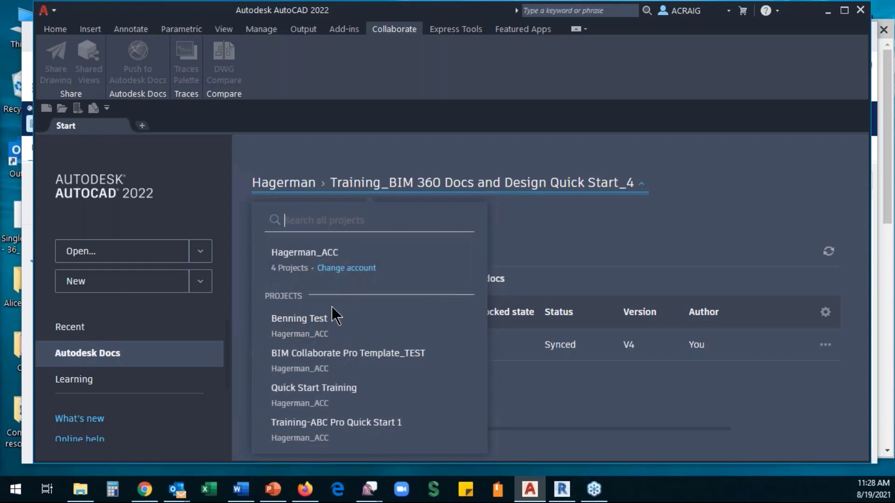
left_click(349, 270)
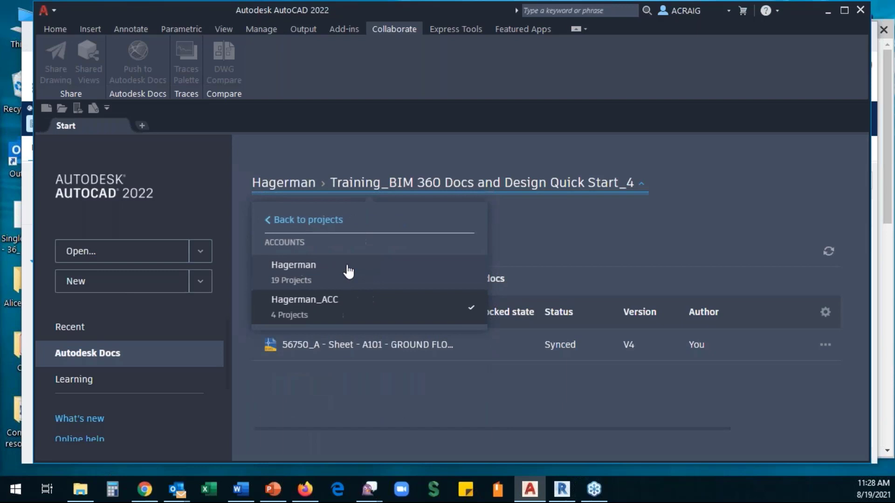
left_click(292, 273)
scroll(330, 373, "down", 10)
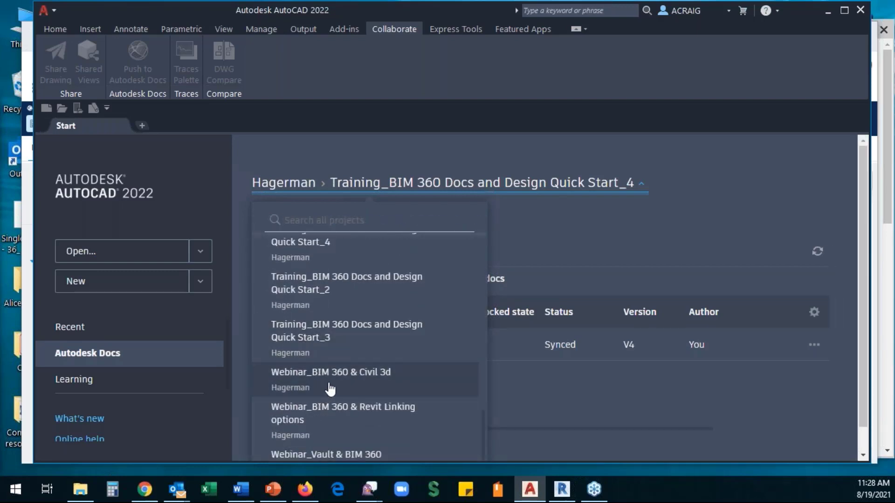
scroll(331, 390, "down", 1)
scroll(326, 356, "up", 2)
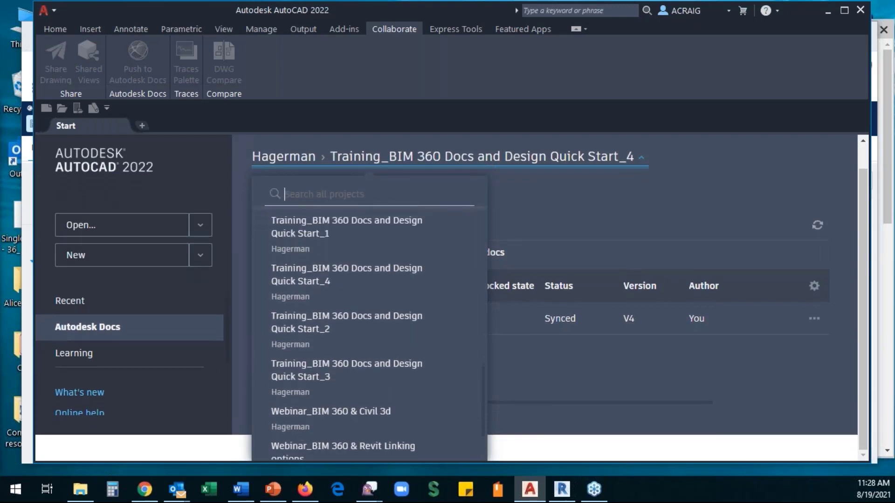
left_click(305, 287)
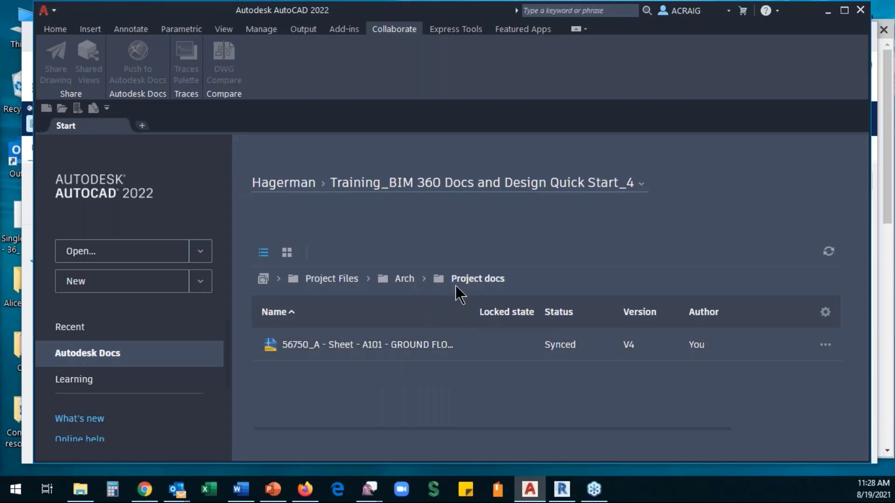
- Open 56750_A - Sheet - A101 - GROUND FLOOR.dwg from Project Files > Arch > Project docs
left_click(332, 279)
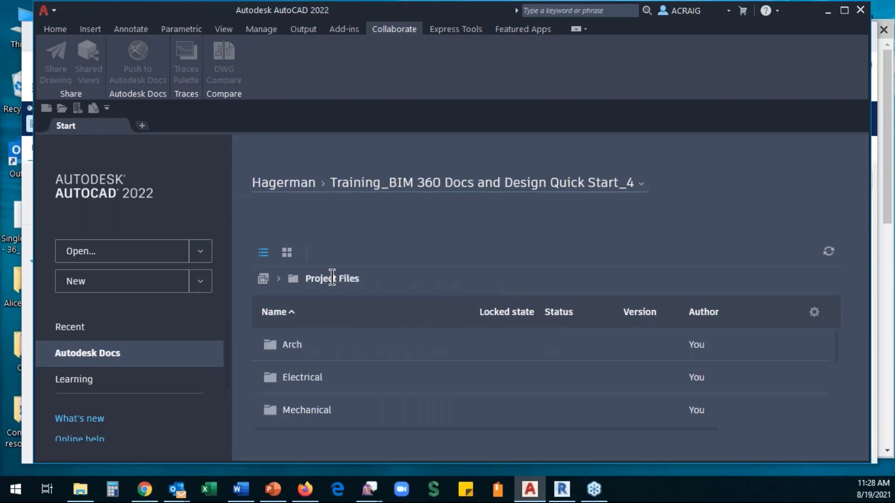
scroll(302, 377, "down", 1)
scroll(301, 393, "down", 3)
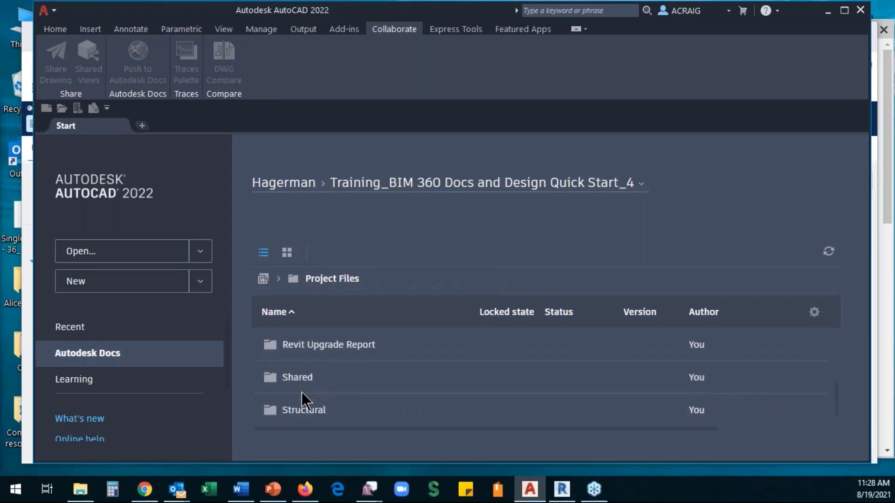
scroll(301, 393, "up", 4)
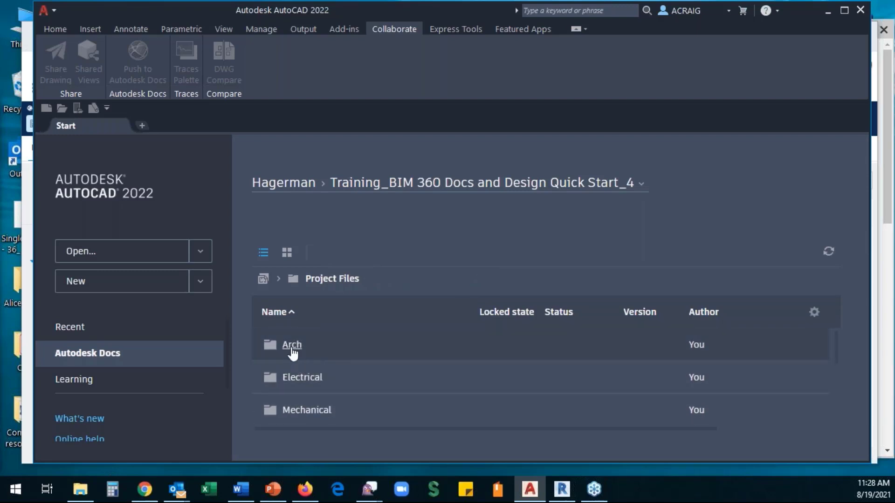
left_click(291, 351)
left_click(309, 370)
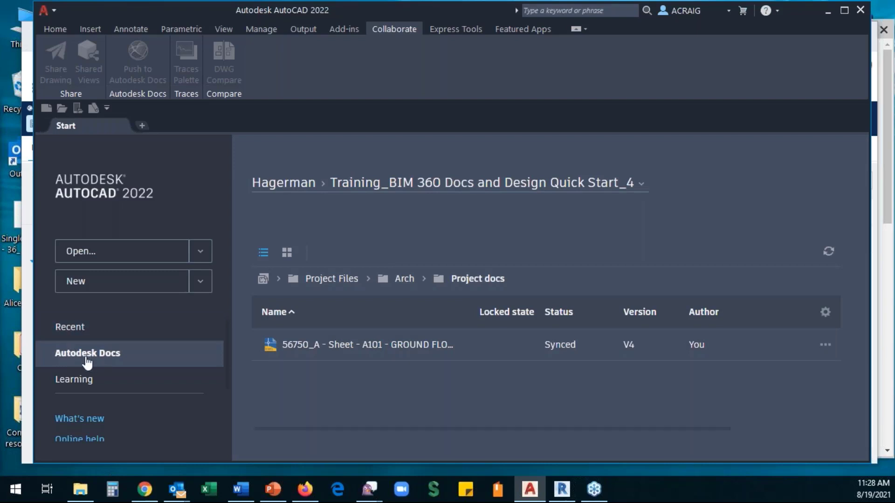
left_click(412, 350)
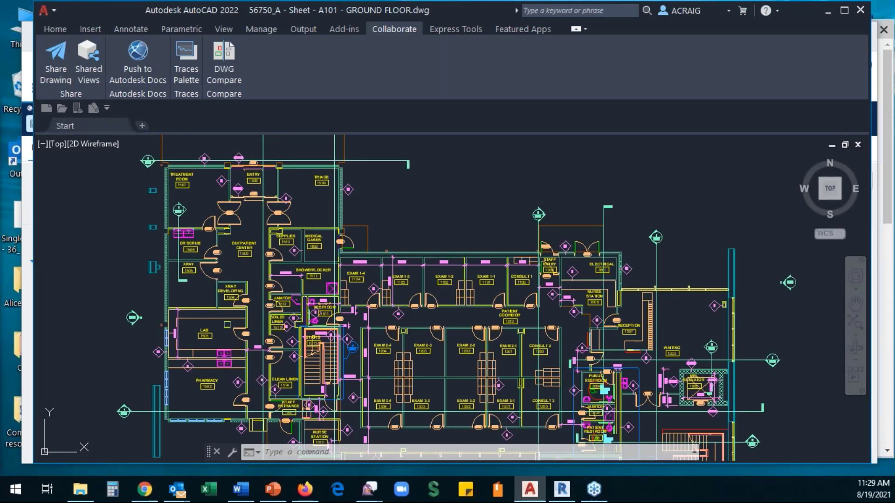
scroll(443, 363, "down", 3)
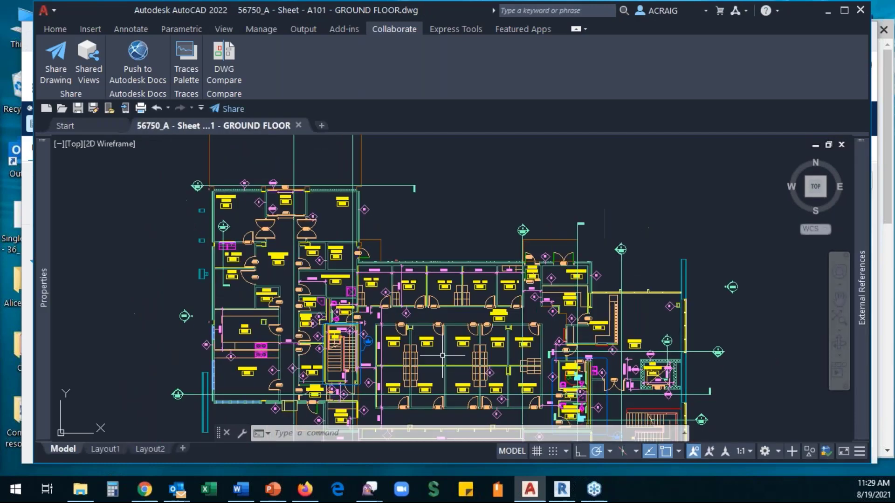
- On Layout1, activate the sheet's viewport and select the north arrow below the plan
left_click(105, 449)
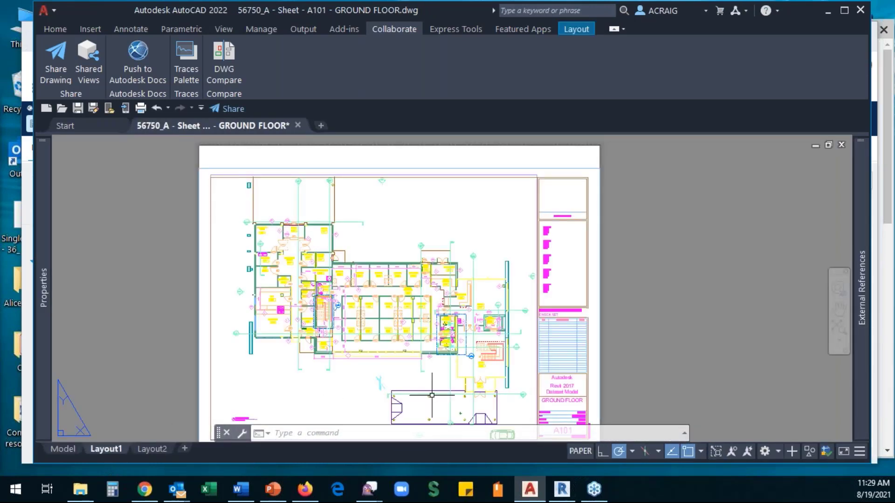
left_click(341, 385)
left_click(380, 383)
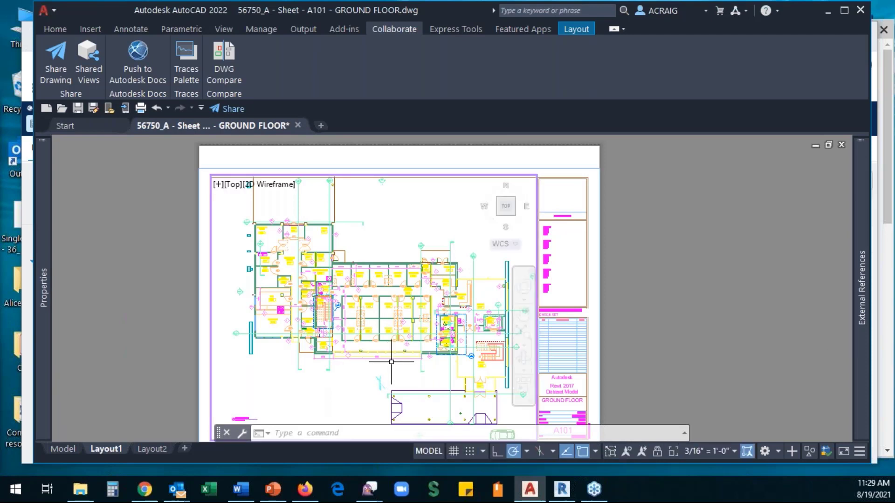
mouse_move(371, 370)
left_mouse_down()
mouse_move(391, 394)
mouse_move(375, 376)
left_mouse_up()
left_click(395, 374)
left_click(378, 383)
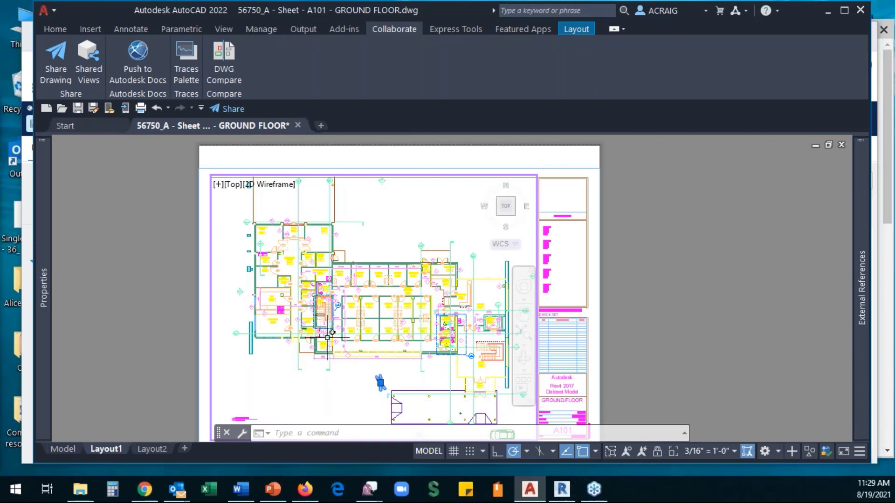
- Move the north arrow from below the building to near the top right of the plan
right_click(379, 382)
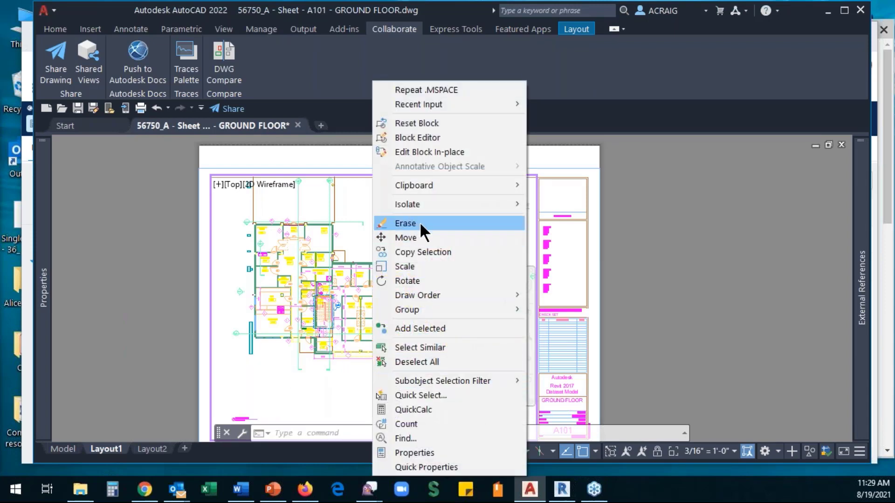
left_click(421, 238)
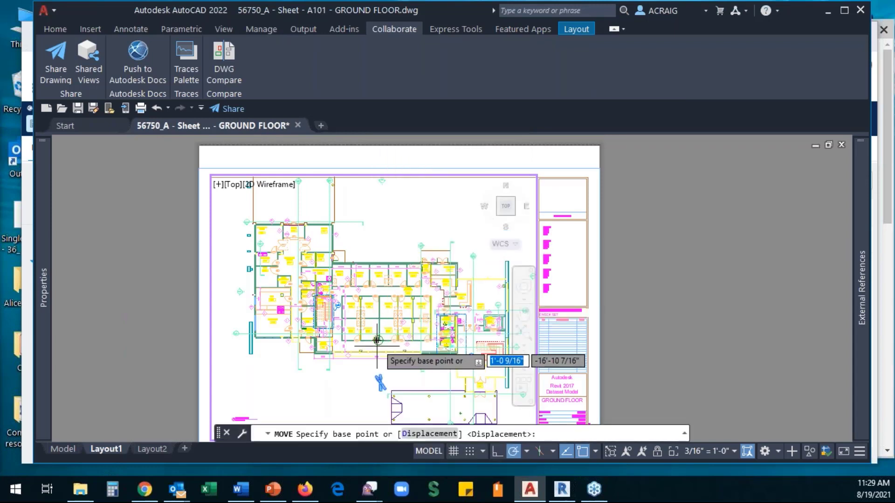
left_click(380, 379)
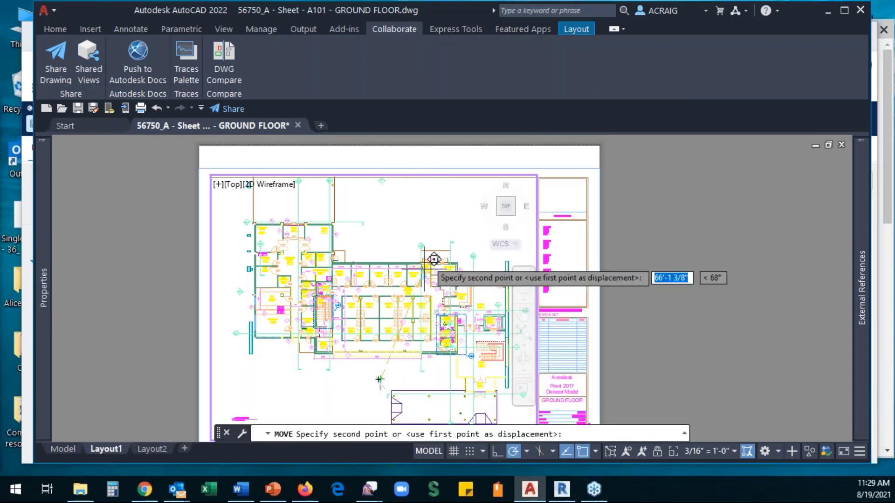
left_click(440, 214)
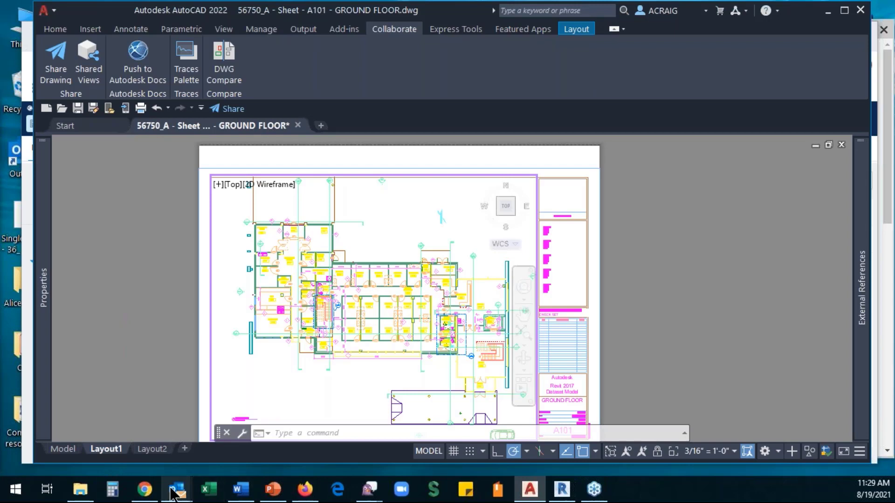
- Reload the BIM 360 Project docs listing to see GROUND FLOOR locked, then return to AutoCAD
mouse_move(145, 497)
left_click(134, 448)
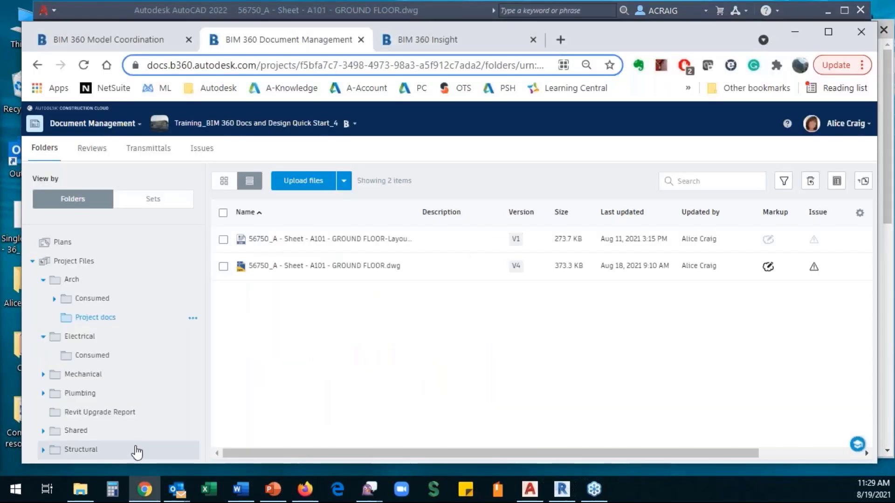
left_click(83, 65)
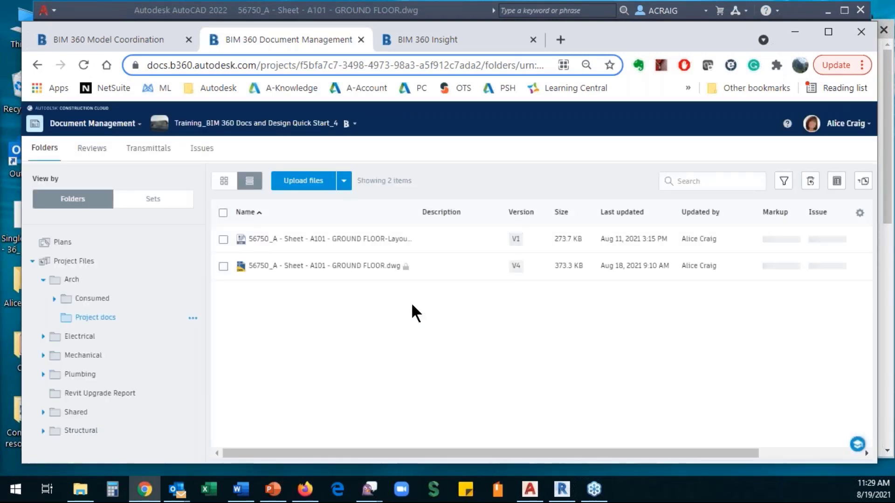
mouse_move(398, 272)
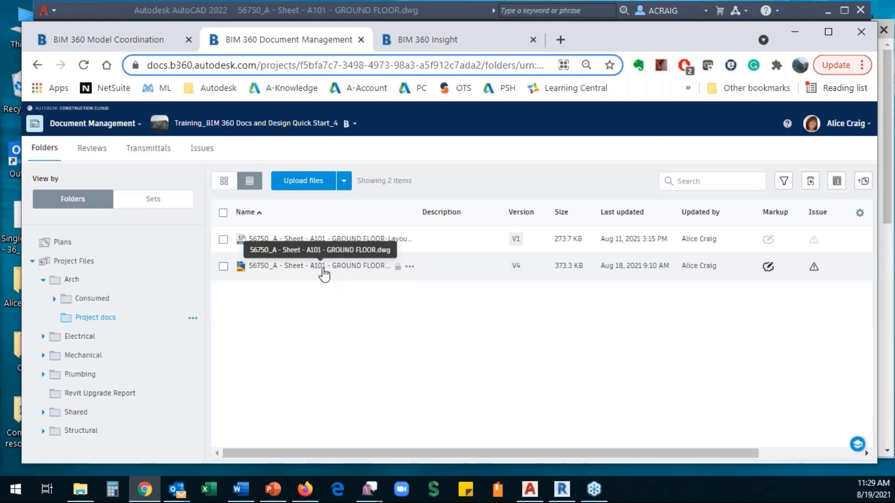
left_click(186, 11)
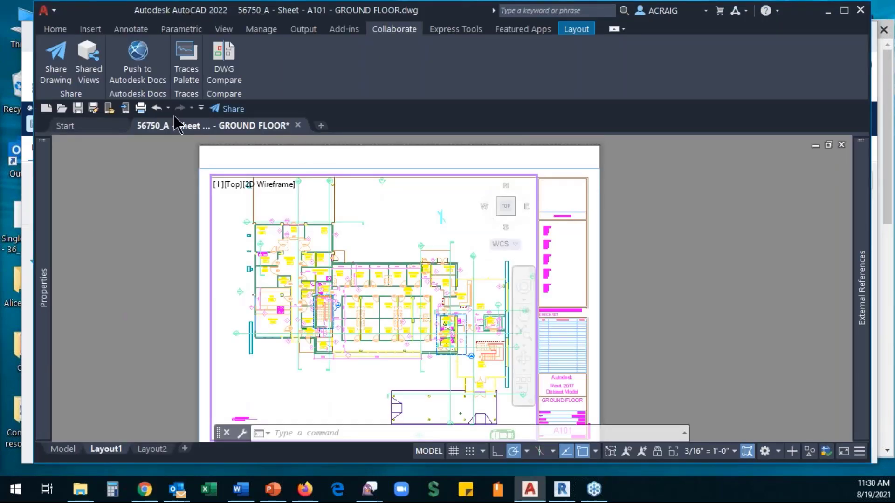
- Save and close the GROUND FLOOR drawing, then show the Start page's Recent drawings list
left_click(78, 109)
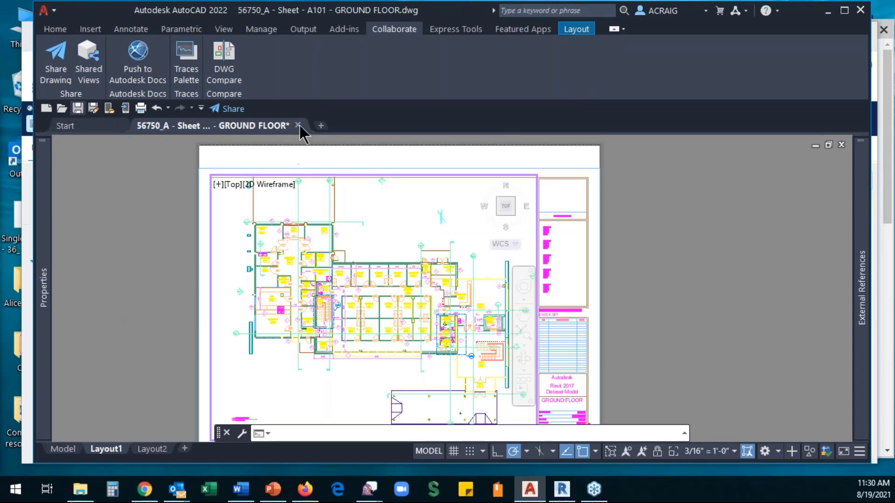
mouse_move(299, 126)
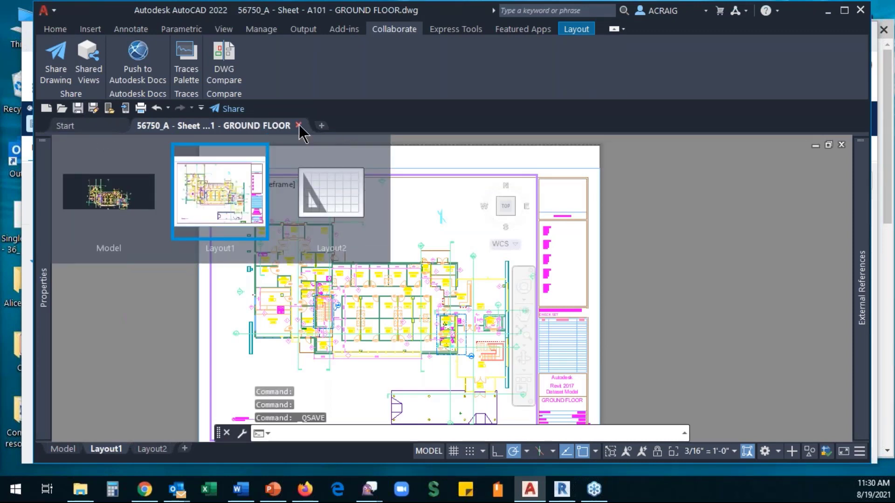
left_click(299, 125)
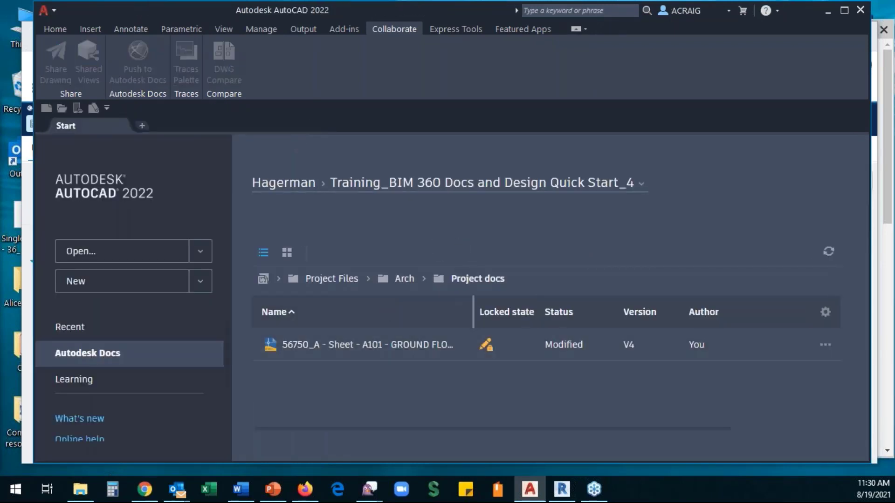
mouse_move(487, 351)
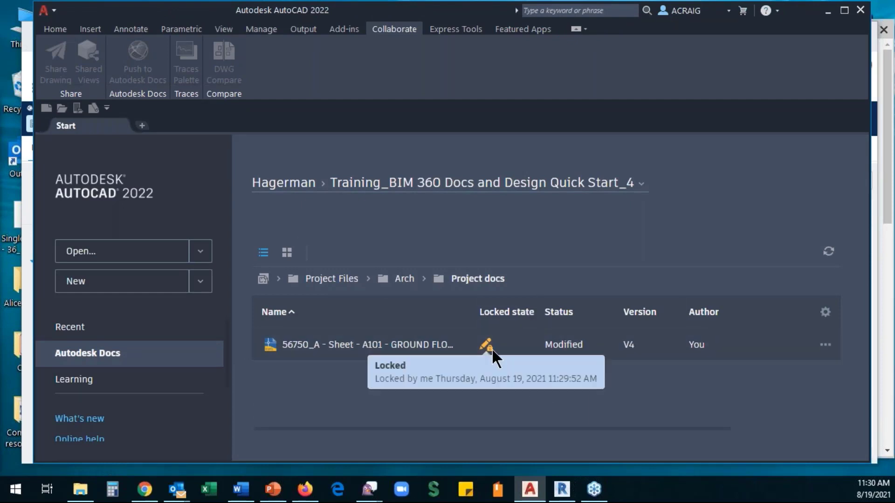
left_click(70, 328)
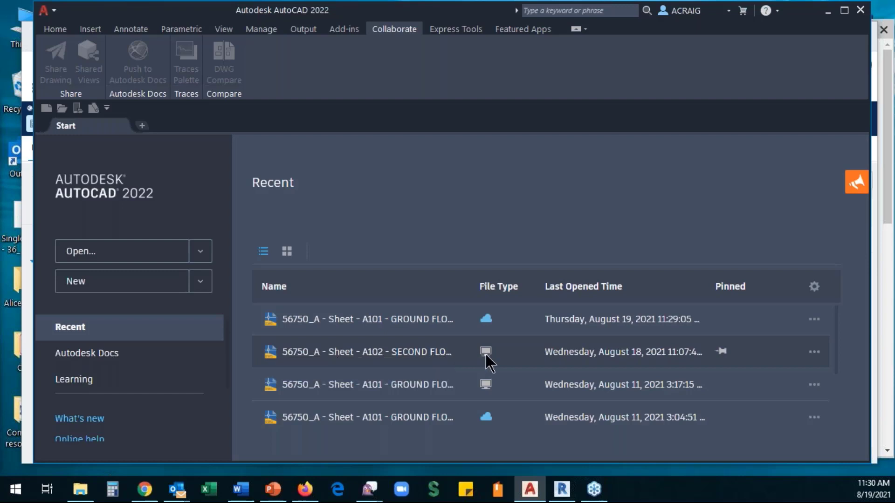
- Open 56750_A - Sheet - A102 - SECOND FLOOR.dwg from the Recent list
left_click(400, 353)
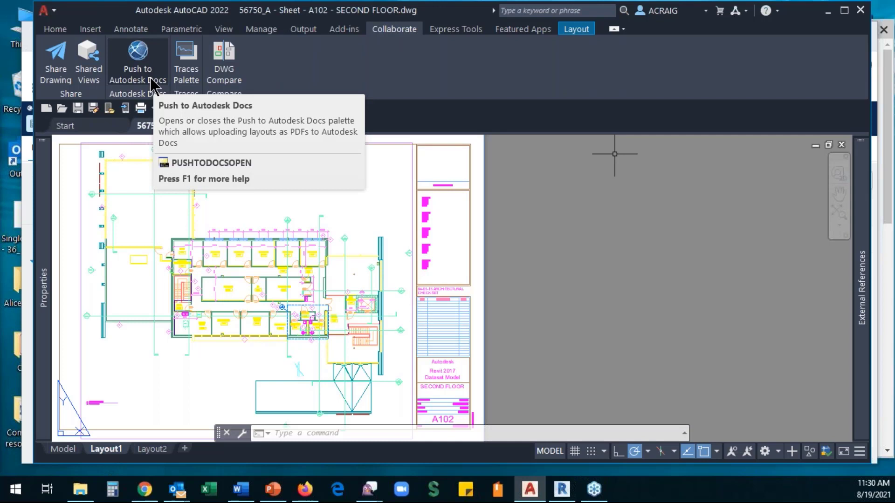
- Push the A102 layout to Autodesk Docs into Quick Start_4 > Arch > Project docs
left_click(137, 73)
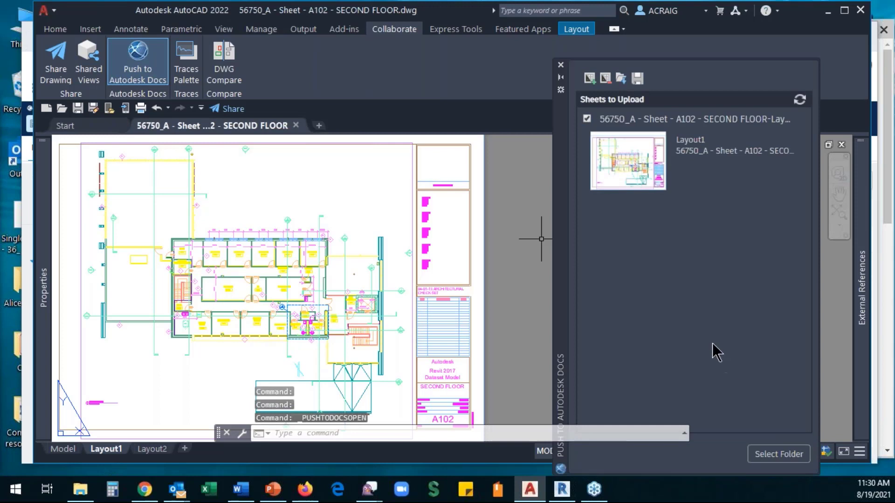
left_click(780, 455)
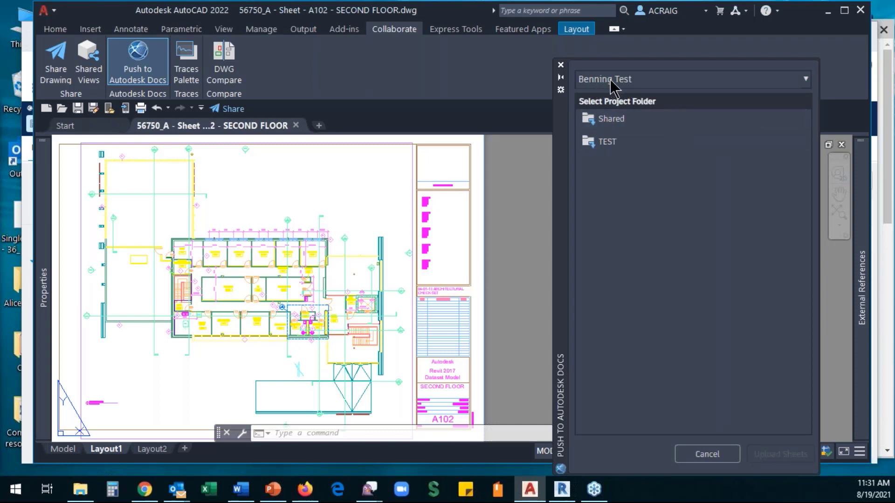
left_click(630, 80)
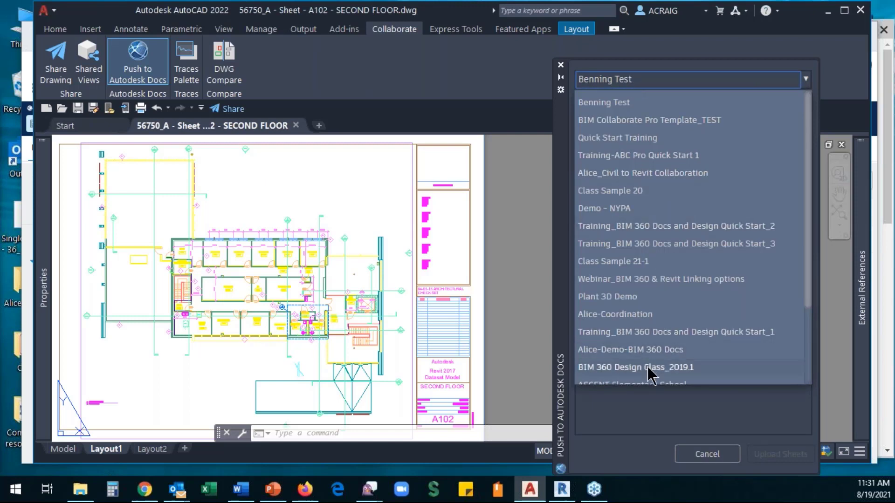
scroll(656, 242, "down", 2)
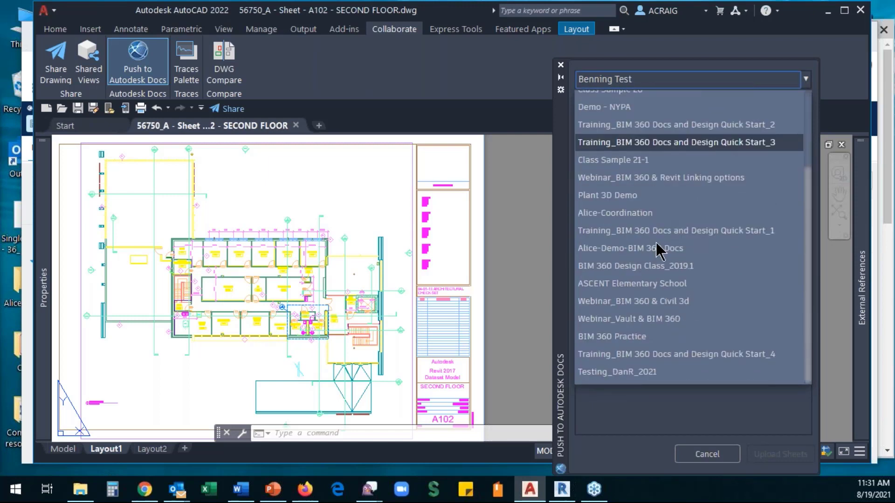
left_click(685, 357)
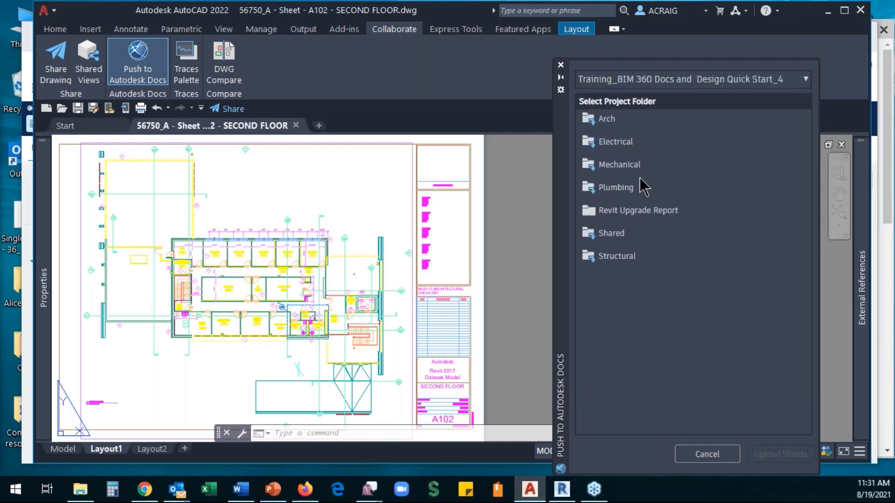
left_click(608, 123)
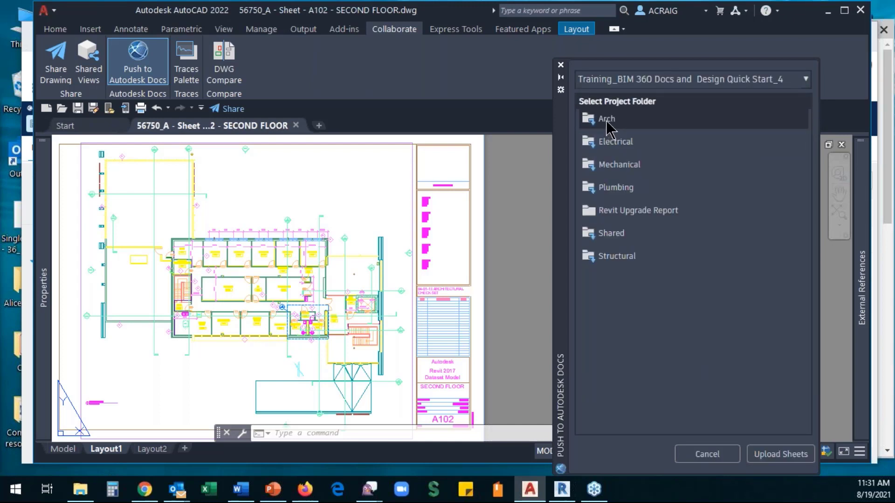
double_click(592, 125)
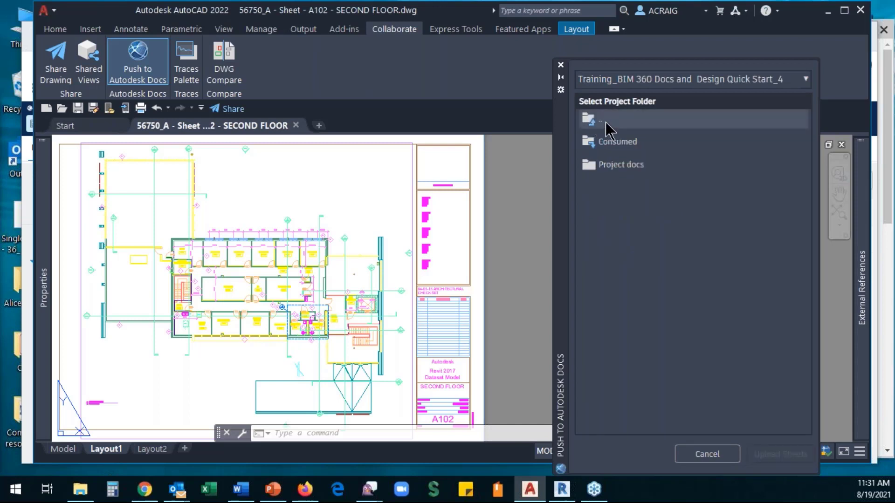
left_click(621, 170)
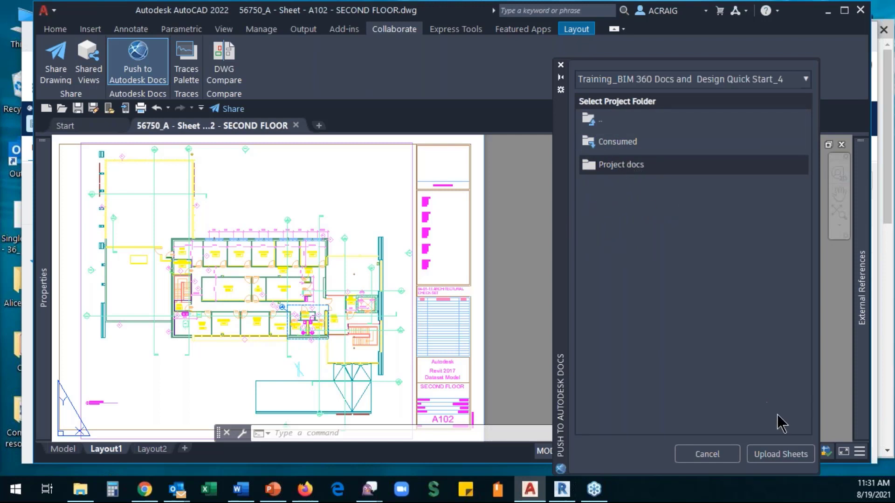
left_click(781, 456)
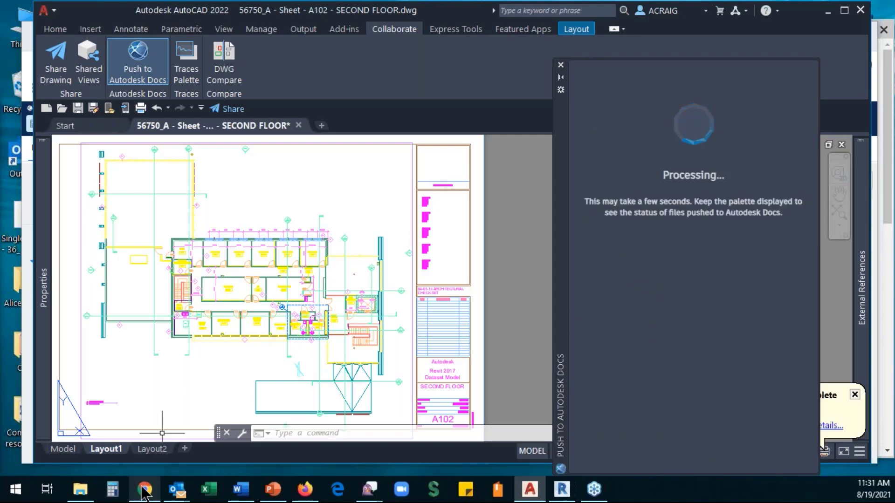
- Check the Project docs folder in the browser, then return to the A102 drawing
mouse_move(145, 491)
left_click(133, 453)
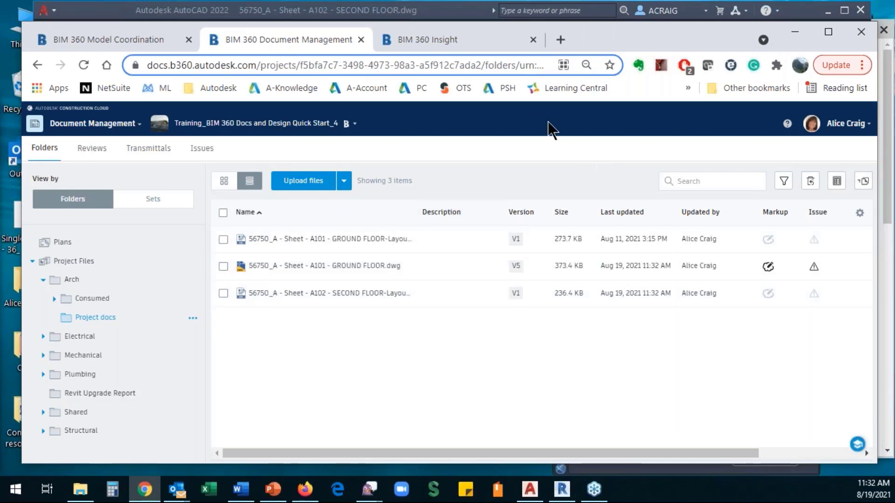
left_click(121, 6)
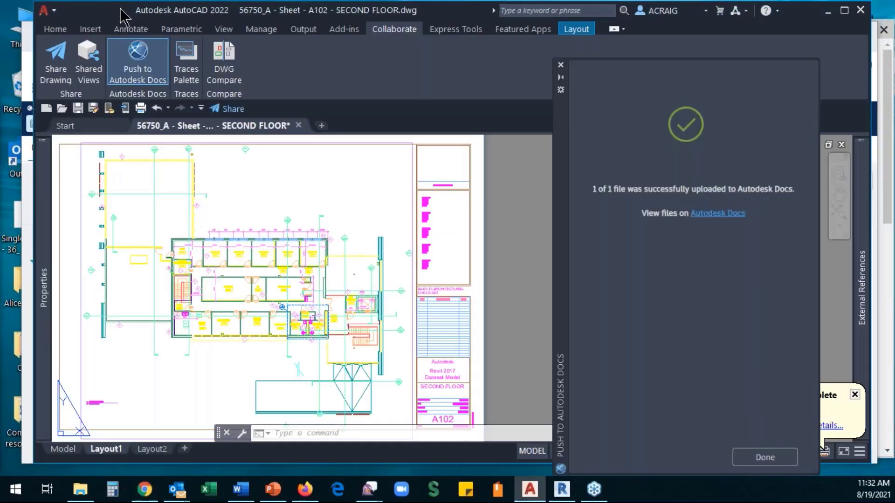
- Open and close Share Drawing, finish the upload, close the palette and minimize AutoCAD
left_click(57, 70)
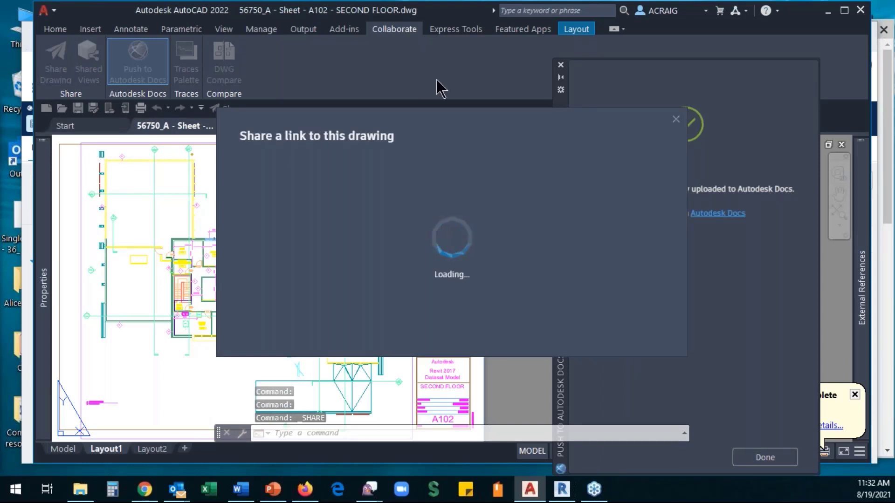
left_click(677, 120)
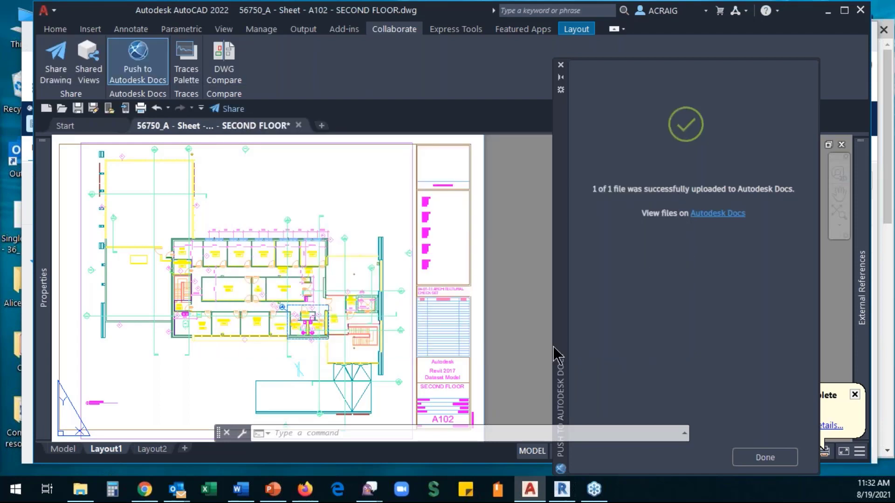
left_click(133, 66)
left_click(765, 458)
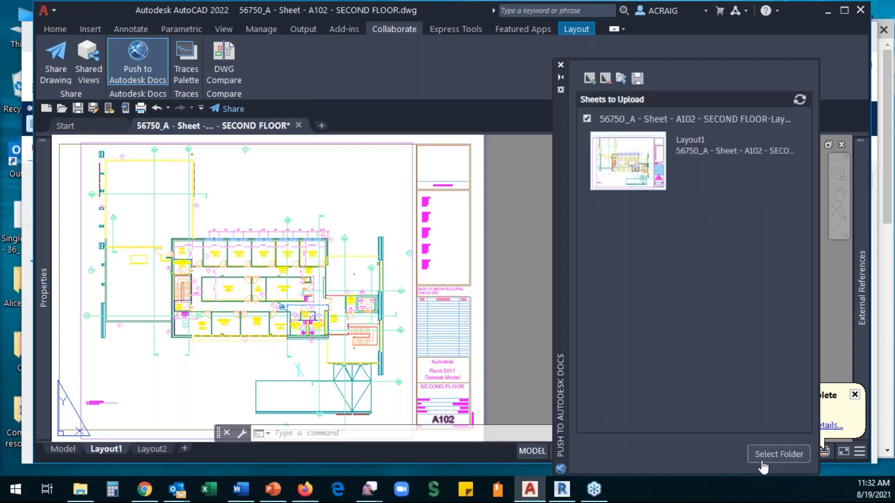
left_click(560, 65)
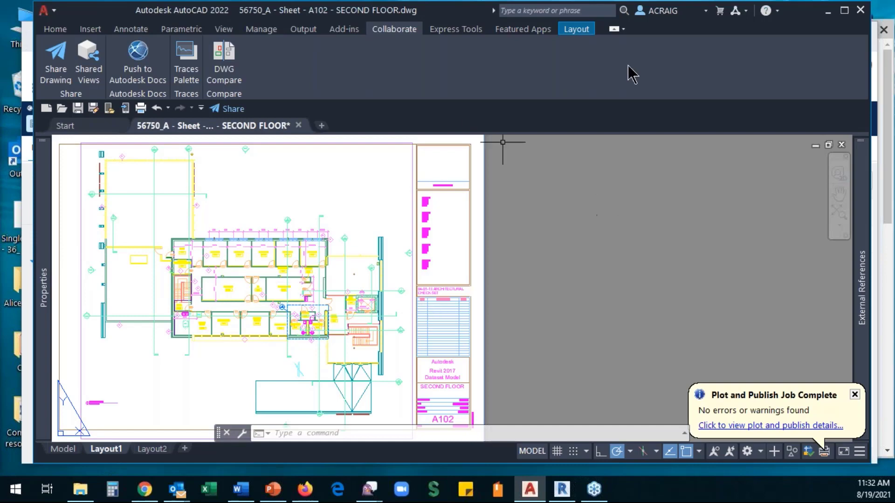
left_click(826, 12)
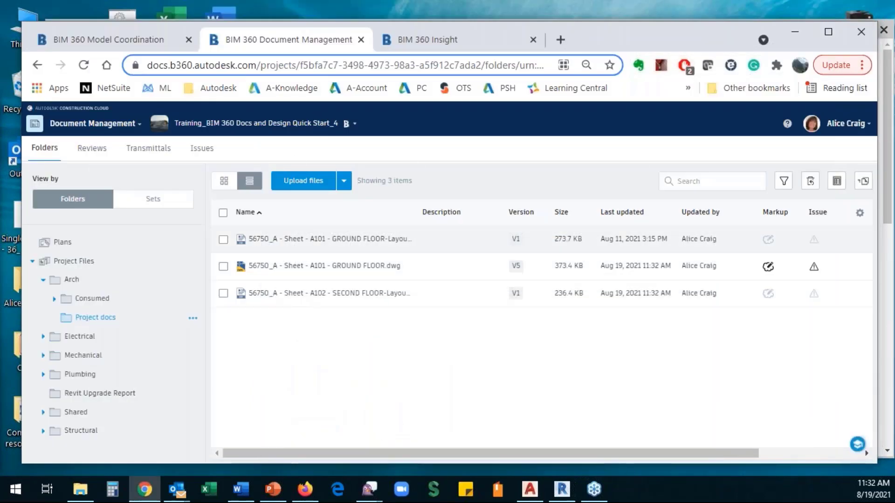
left_click(82, 64)
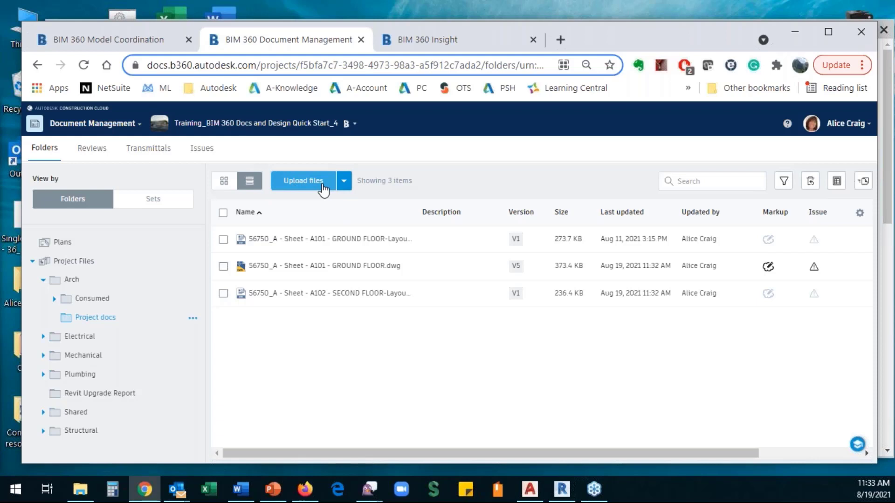
left_click(345, 182)
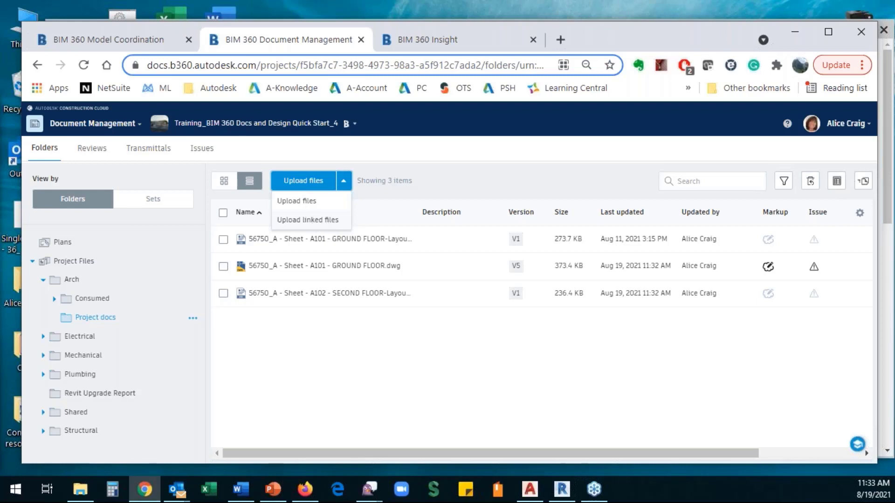
left_click(344, 365)
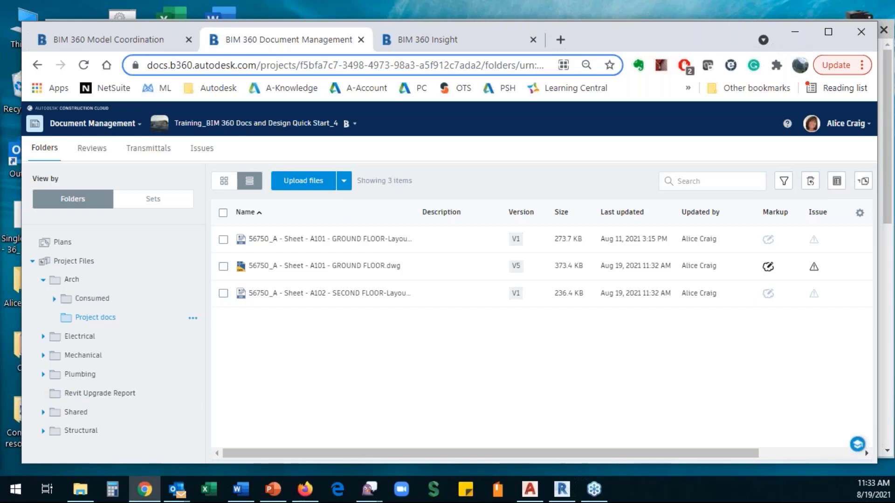
key("super+e")
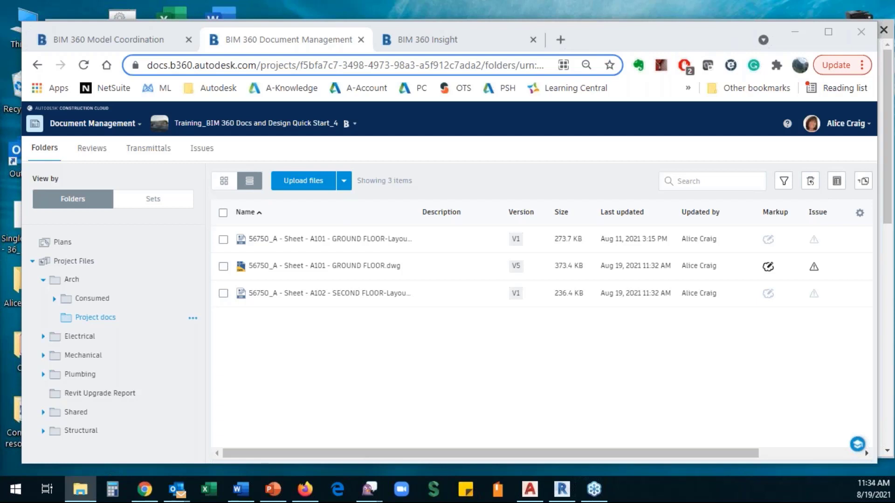
- Drag A102 SECOND FLOOR.dwg and A1.pdf from File Explorer into Project docs
left_click_drag(116, 393, 301, 401)
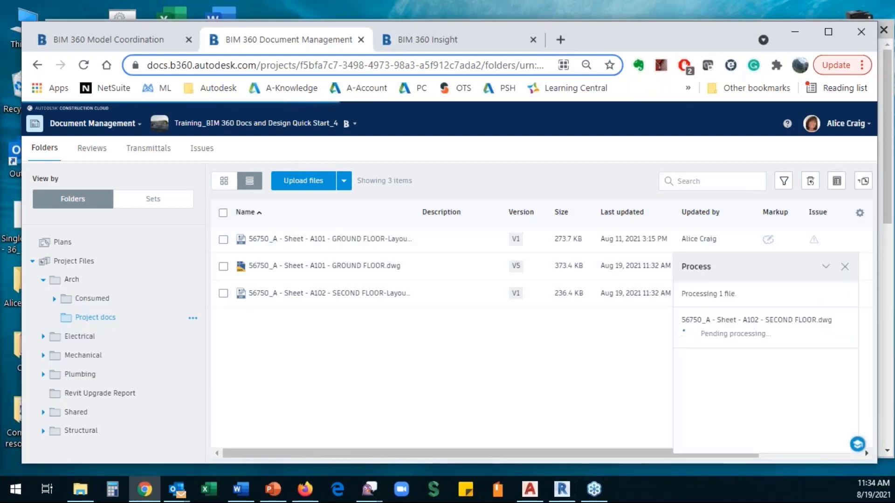
left_click_drag(72, 410, 308, 407)
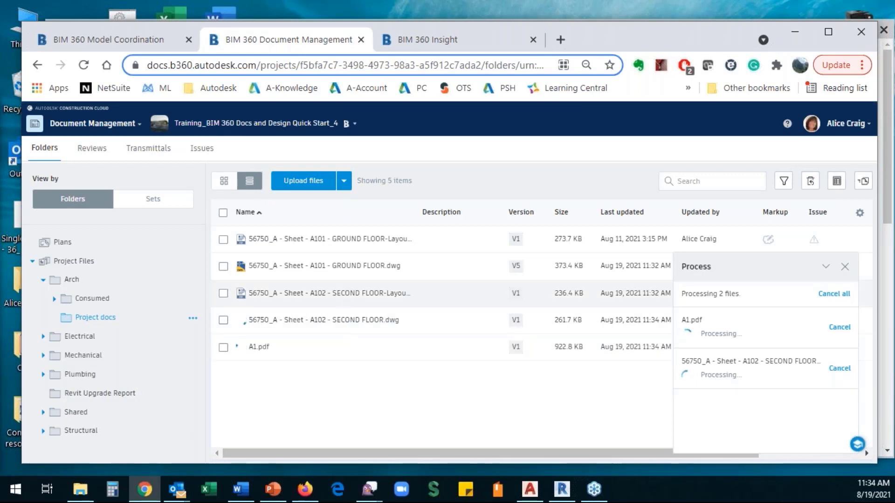
left_click(345, 182)
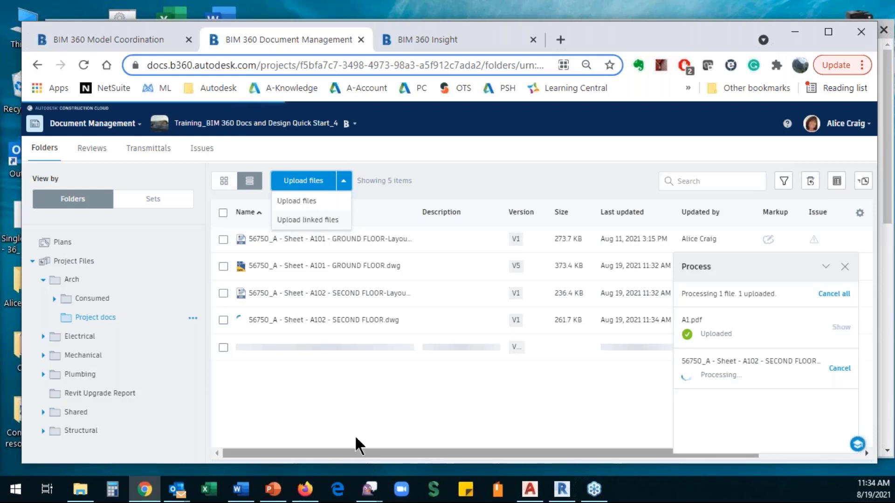
left_click(348, 410)
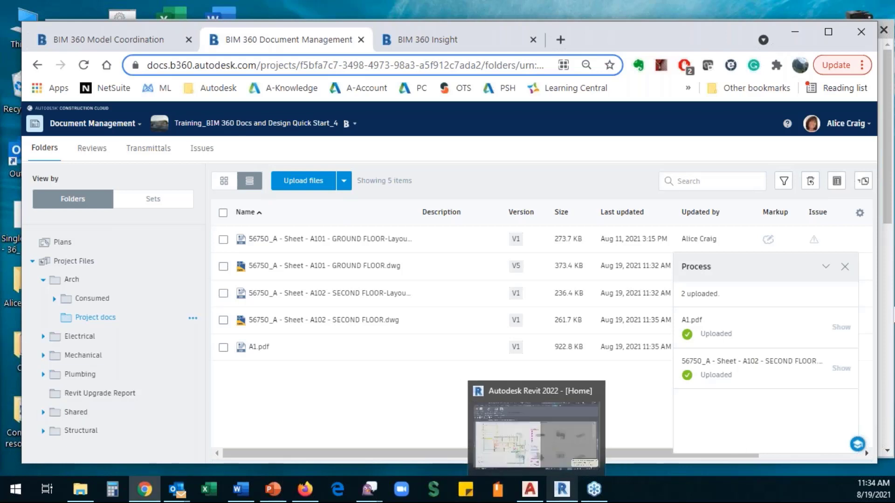
left_click(847, 270)
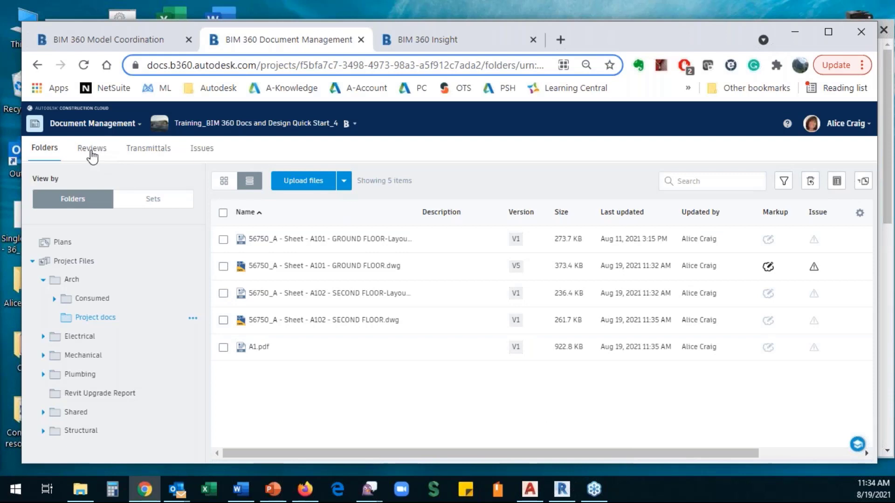
- Review issue #5 Move North Arrow's details and activity history from the Issues list
left_click(203, 150)
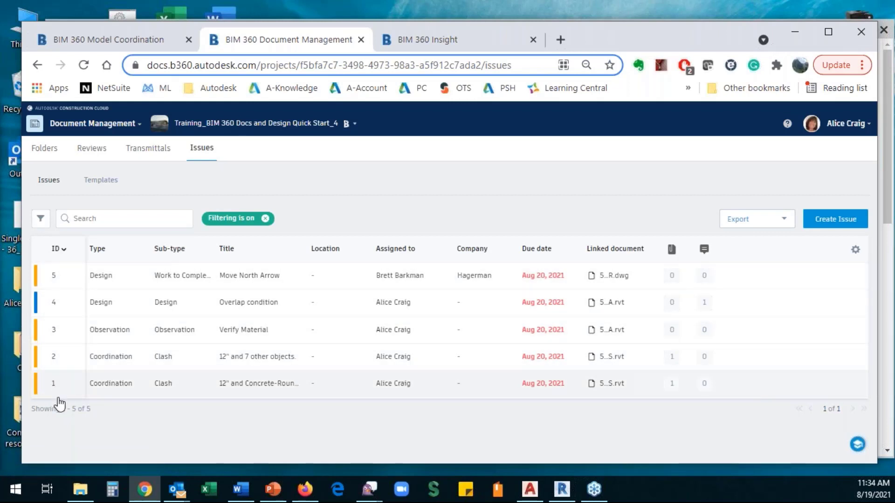
left_click(55, 280)
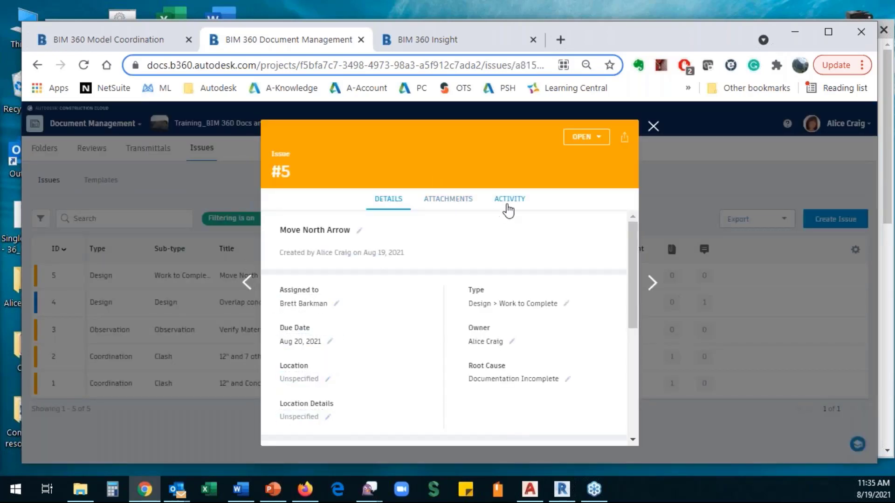
left_click(507, 204)
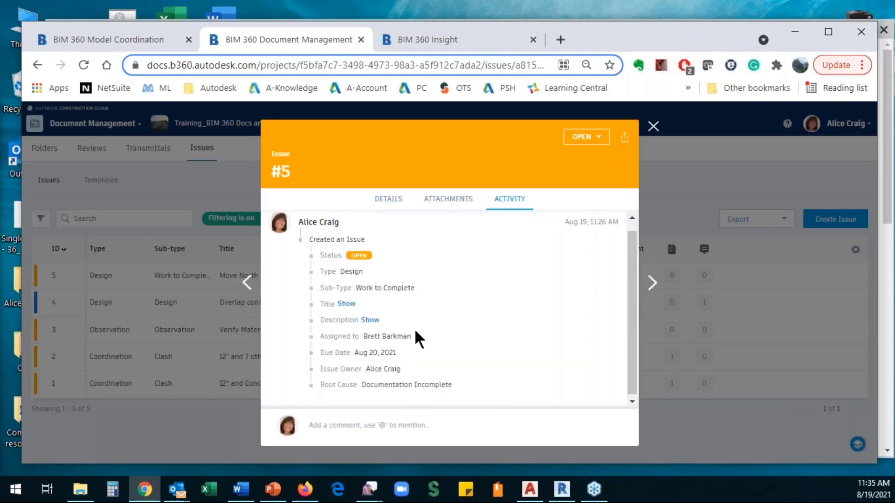
scroll(422, 340, "up", 1)
left_click(653, 127)
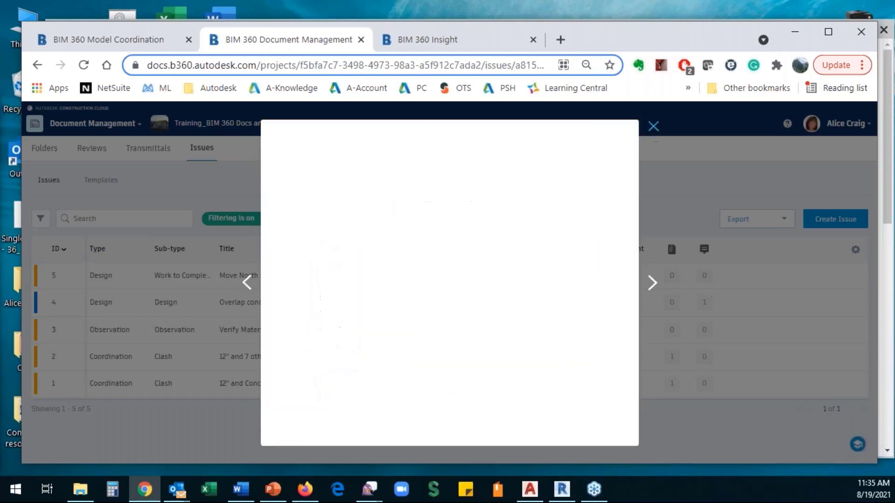
left_click(99, 279)
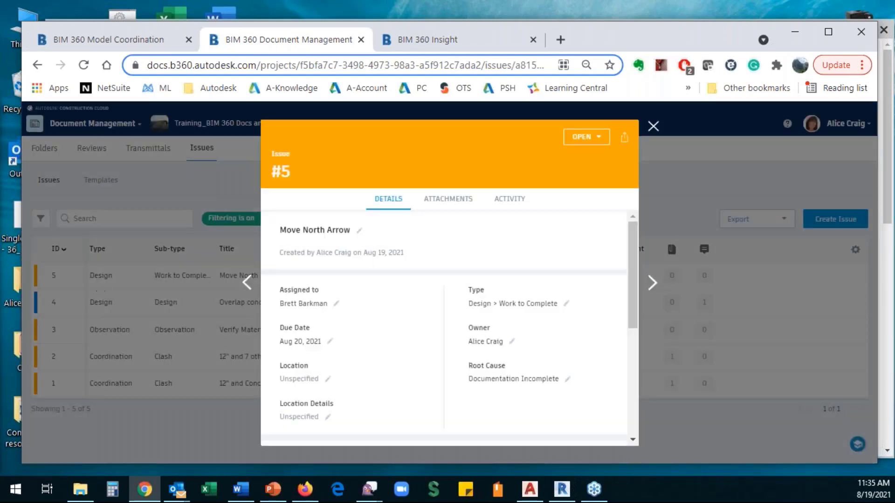
left_click(653, 127)
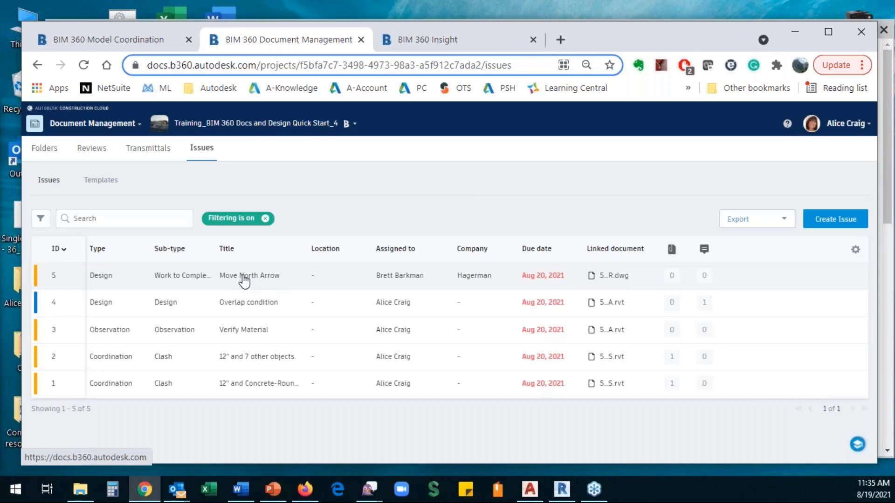
left_click(244, 279)
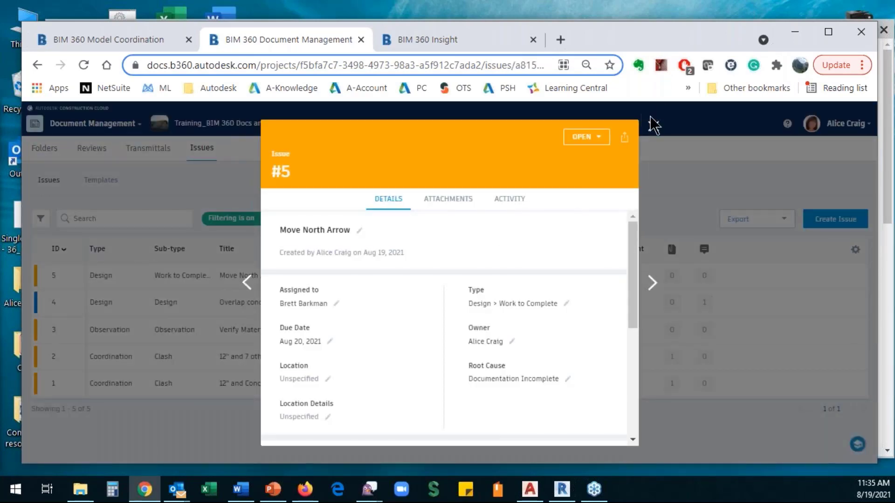
left_click(653, 127)
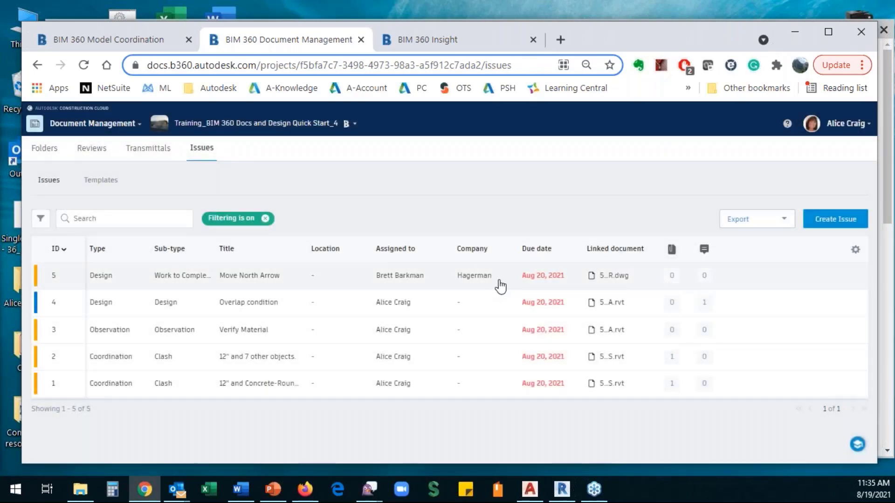
- Open the linked GROUND FLOOR drawing and set issue #5's status to Closed
left_click(613, 276)
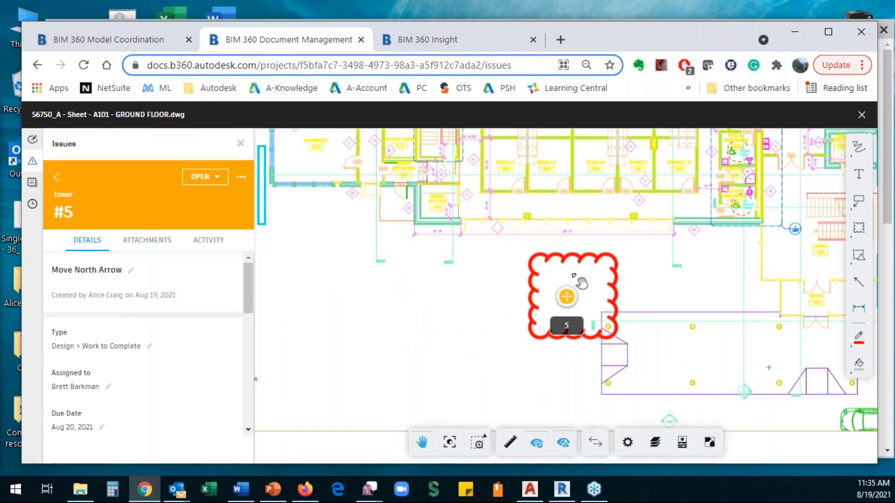
left_click(222, 183)
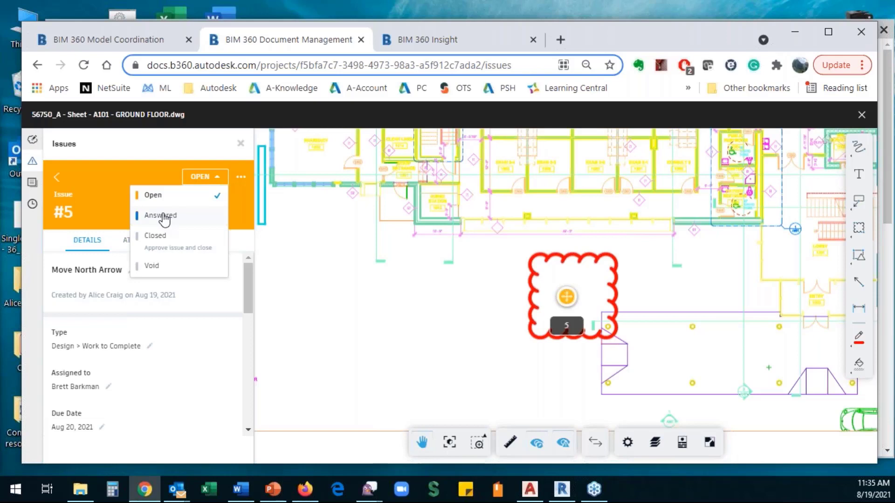
left_click(154, 240)
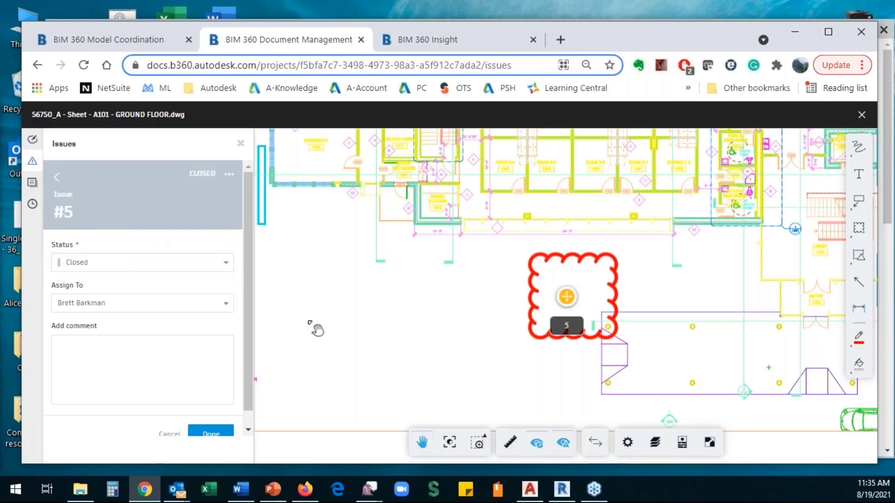
left_click(210, 434)
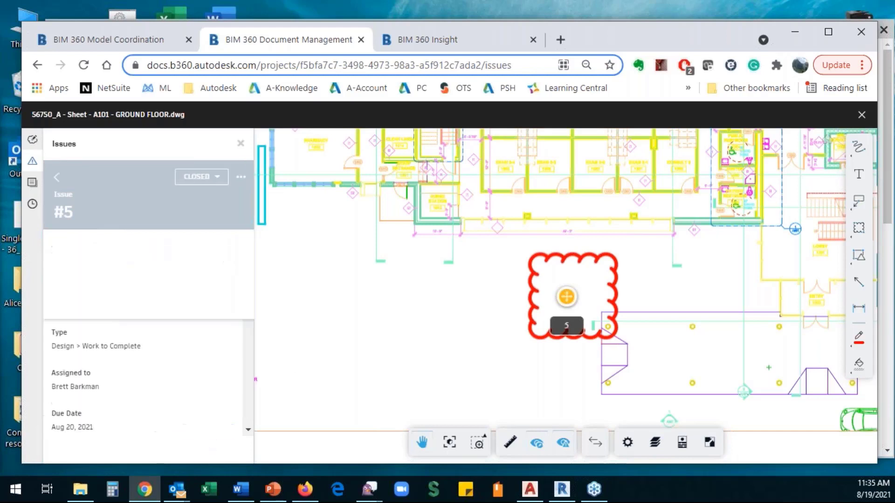
- Make the red cloud markup public and publish it, then archive it
left_click(532, 323)
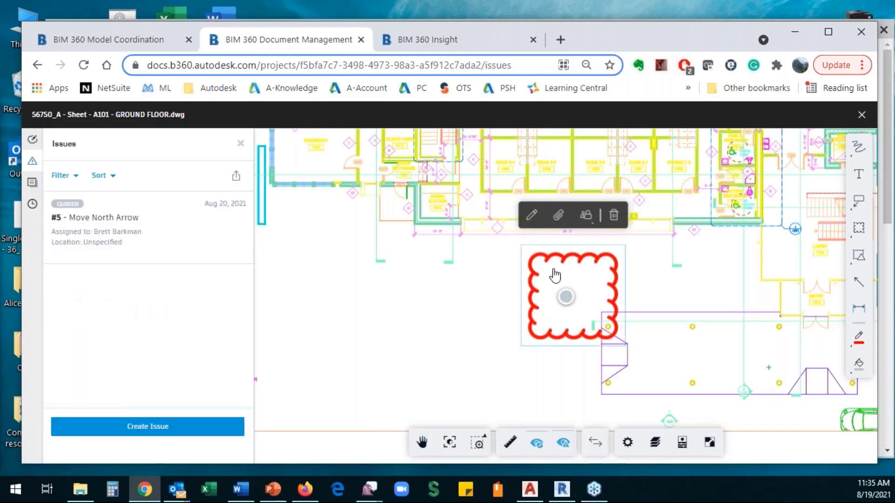
left_click(591, 230)
left_click(586, 274)
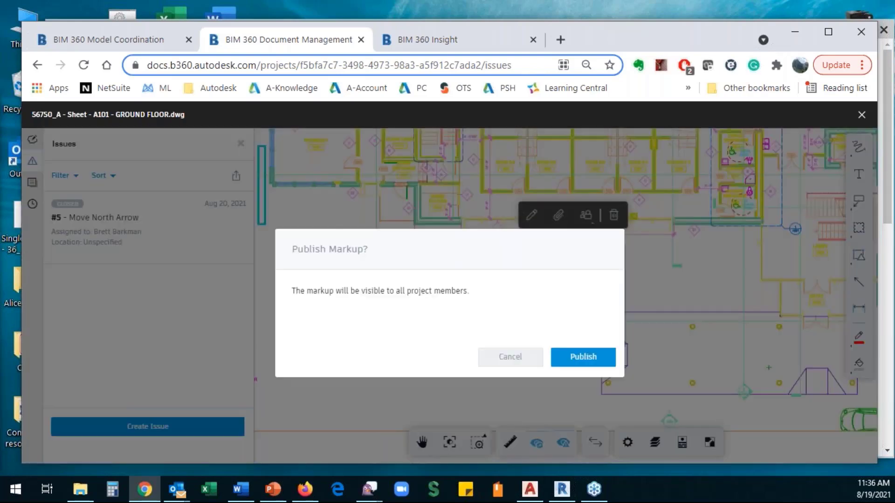
left_click(570, 359)
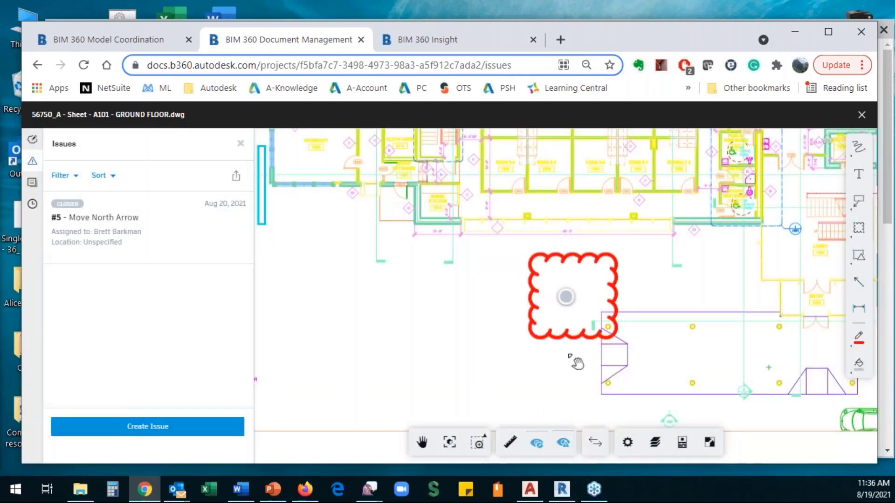
left_click(605, 261)
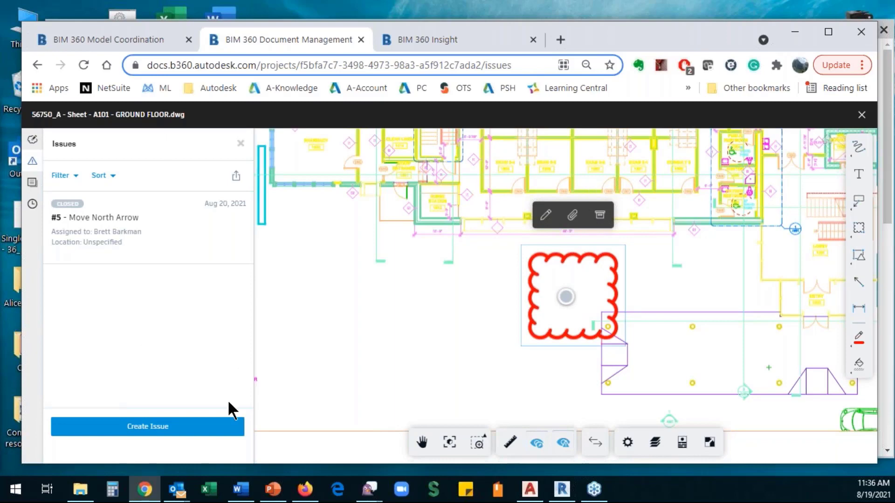
left_click(601, 216)
left_click(582, 357)
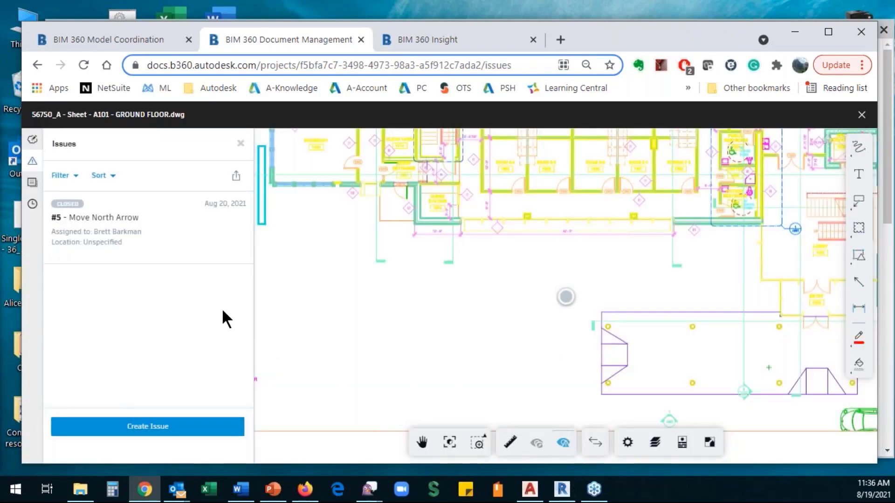
- Check issue #5's details and confirm the sheet's markup list is empty
left_click(102, 229)
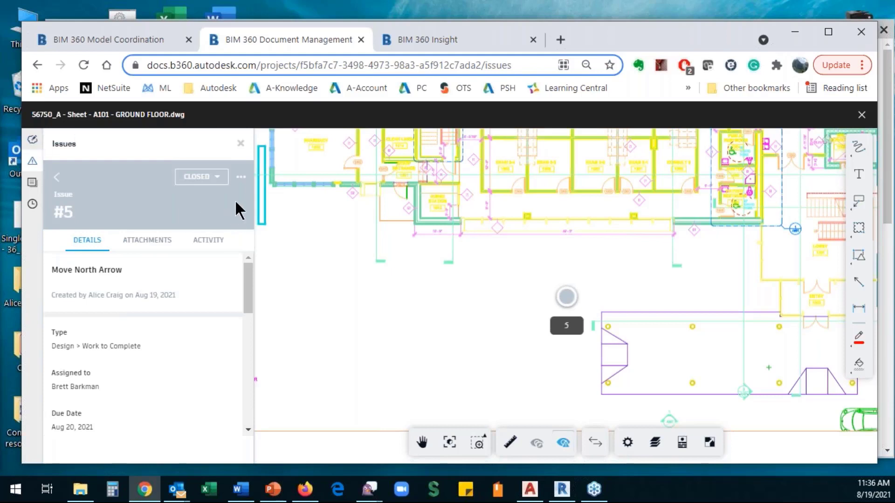
scroll(160, 270, "down", 5)
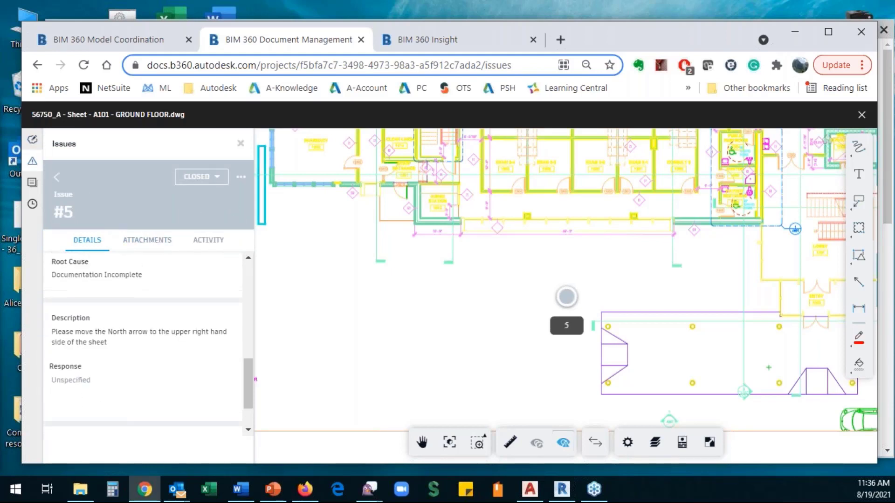
scroll(160, 269, "up", 5)
left_click(33, 142)
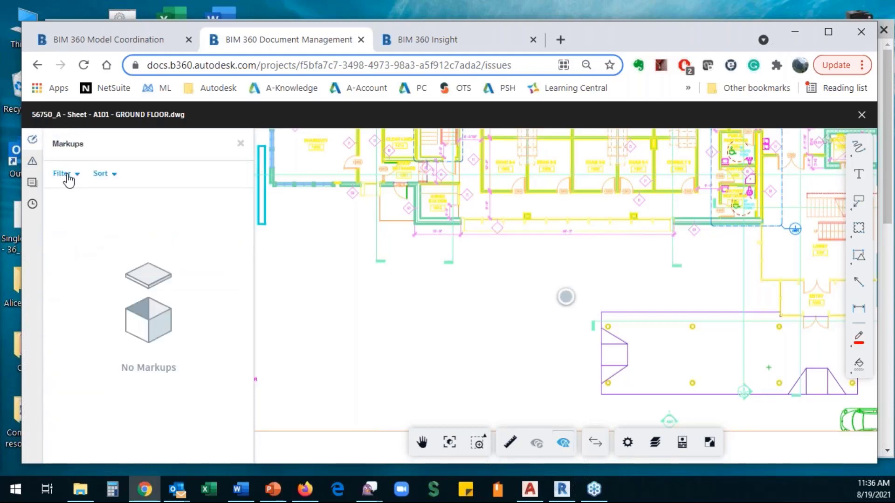
- Briefly show archived markups through the markup filters, hide them again, and collapse the Markups panel
left_click(117, 176)
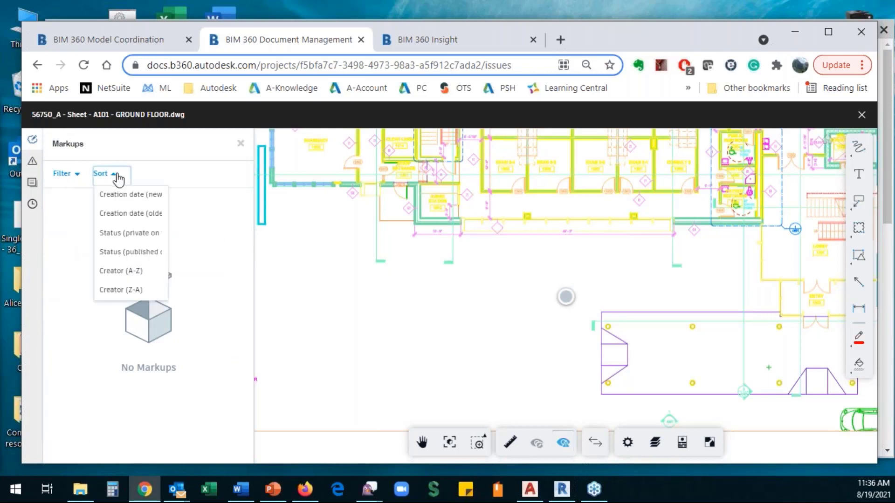
left_click(67, 175)
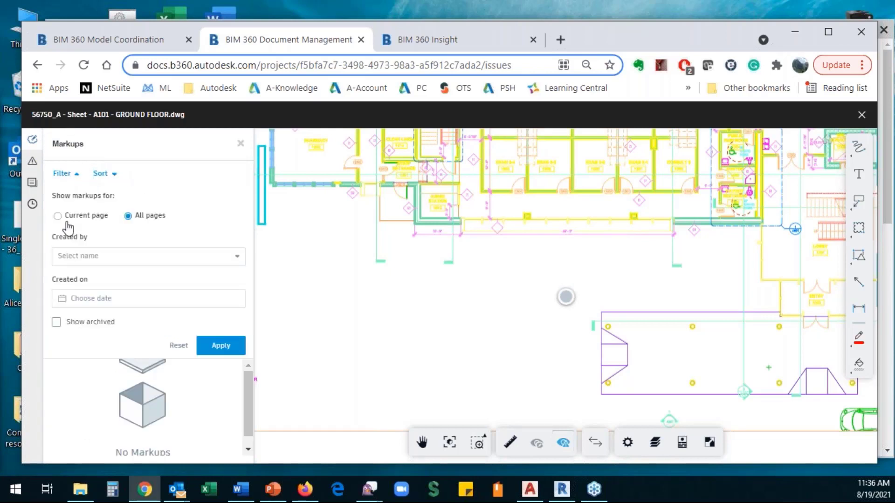
left_click(114, 257)
left_click(56, 325)
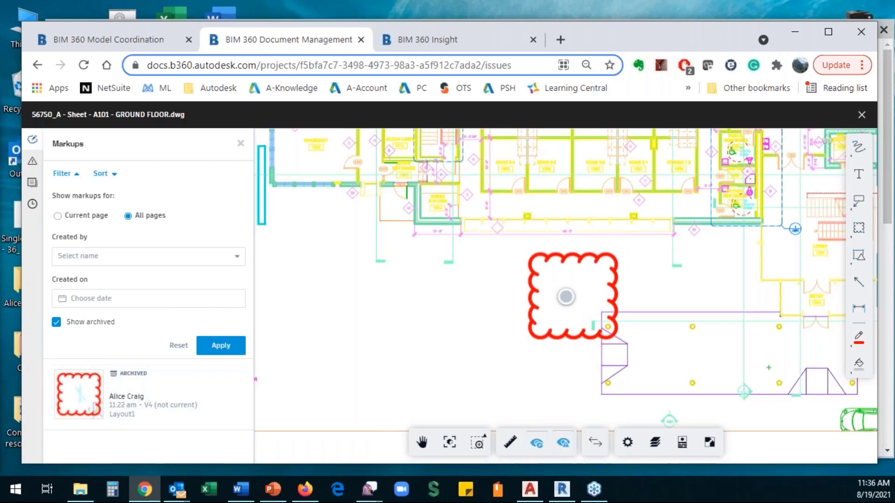
left_click(57, 322)
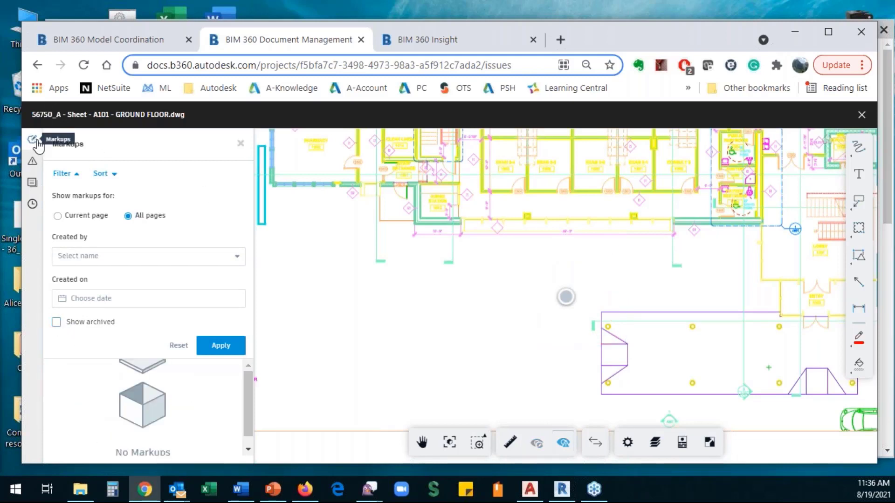
left_click(240, 143)
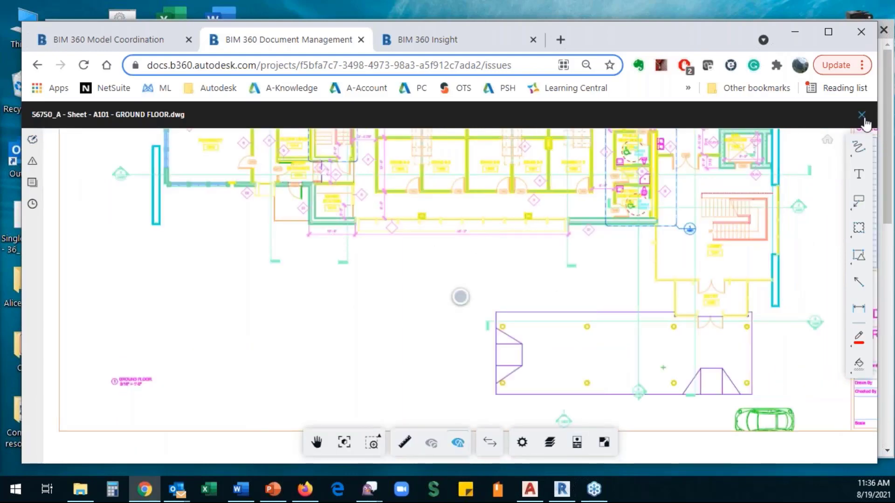
- Close the A101 viewer, check transmittal #2 (Arch and Structural Revit file), and return to the Transmittals list
left_click(862, 115)
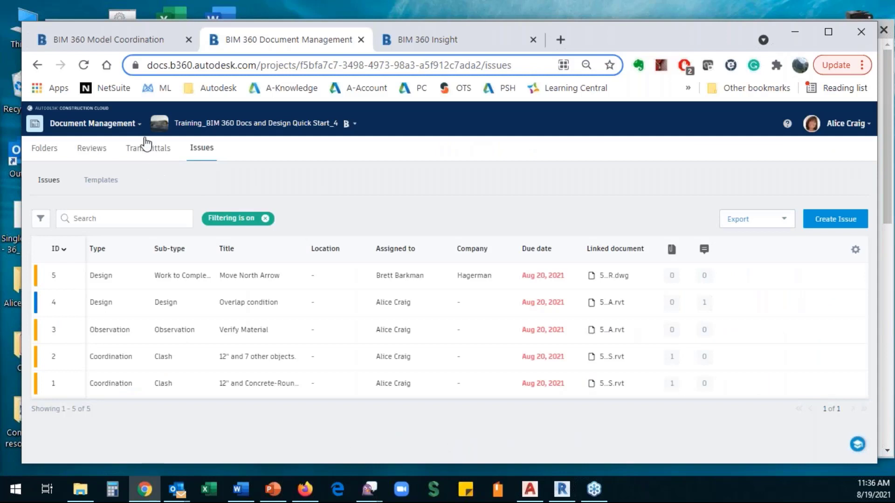
left_click(150, 153)
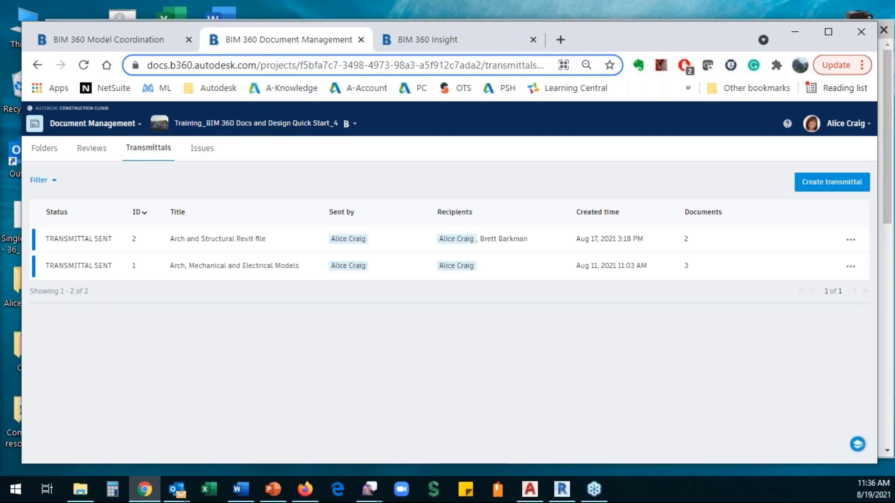
left_click(82, 241)
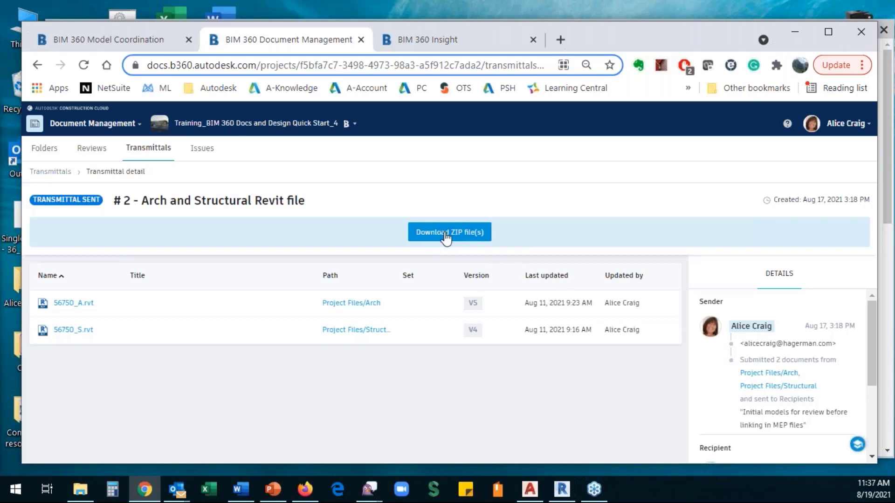
left_click(51, 171)
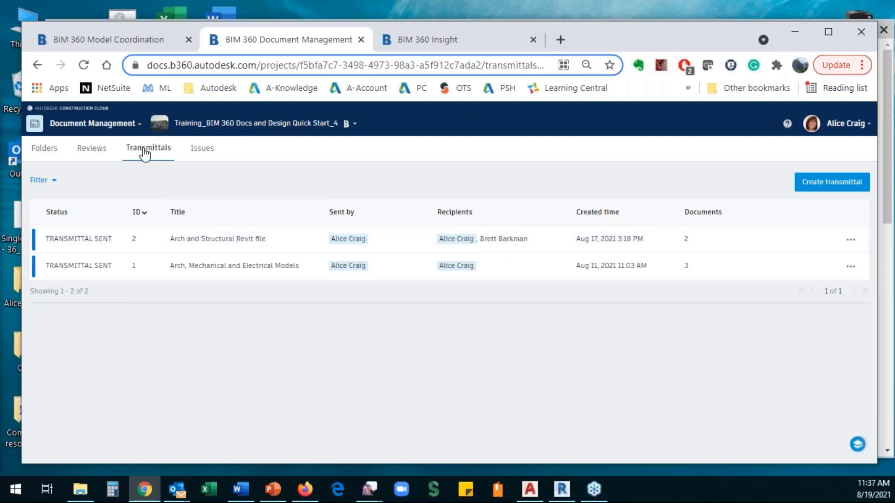
- Start a new transmittal for 56750_A.rvt from the Arch folder
left_click(46, 150)
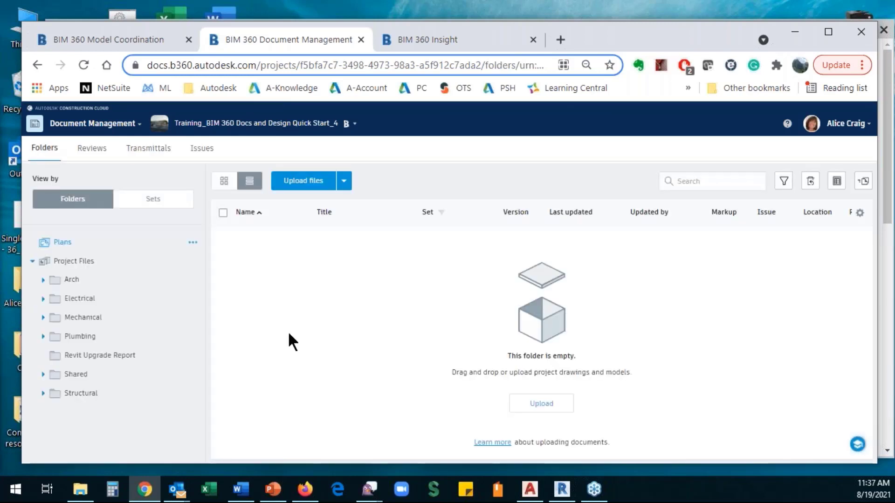
left_click(80, 280)
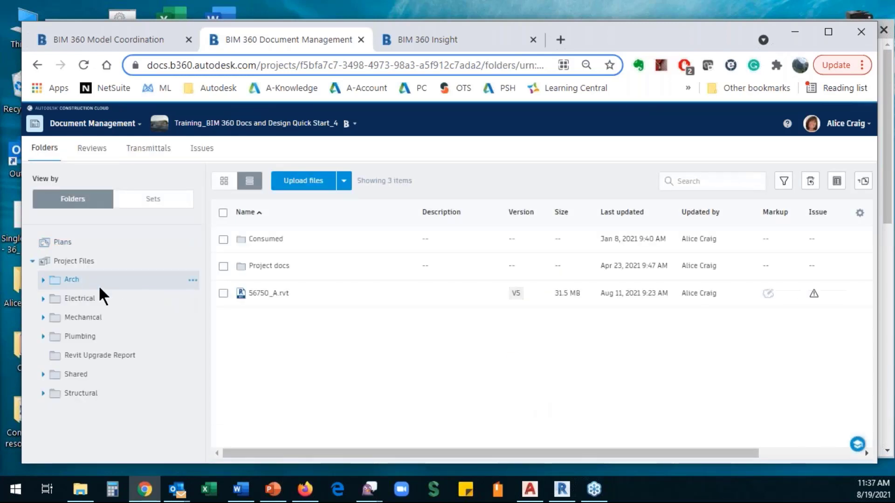
right_click(285, 299)
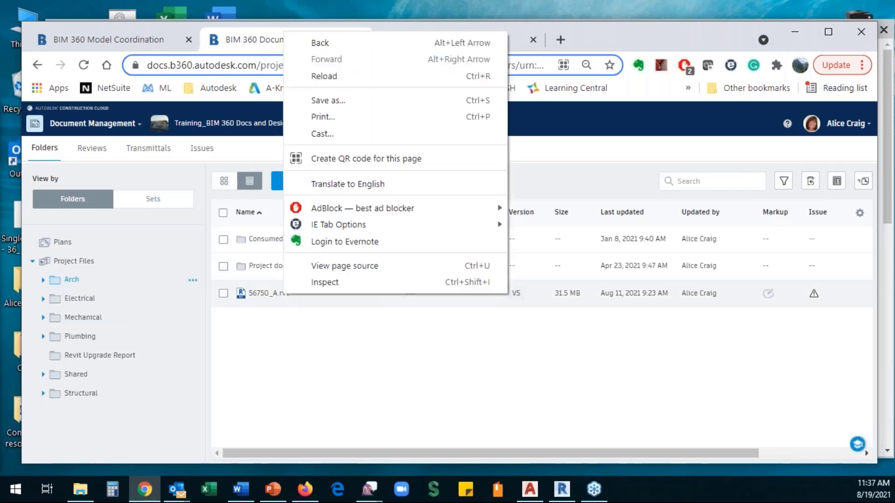
left_click(292, 293)
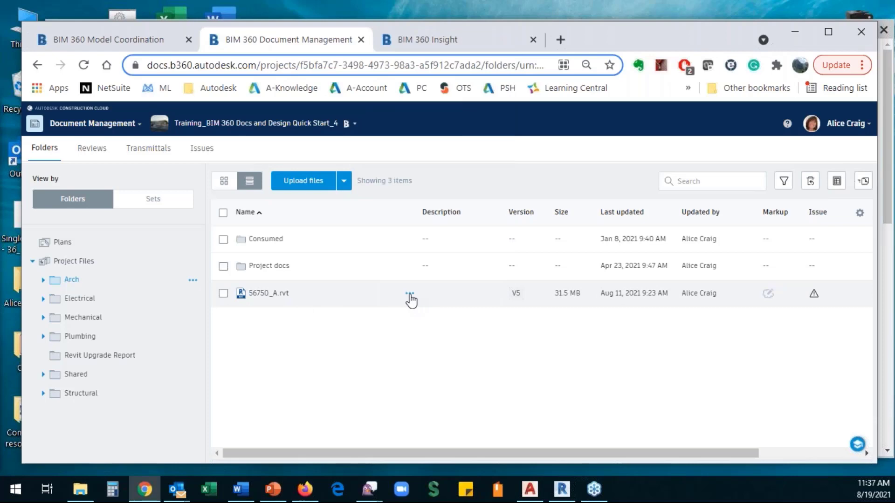
left_click(410, 295)
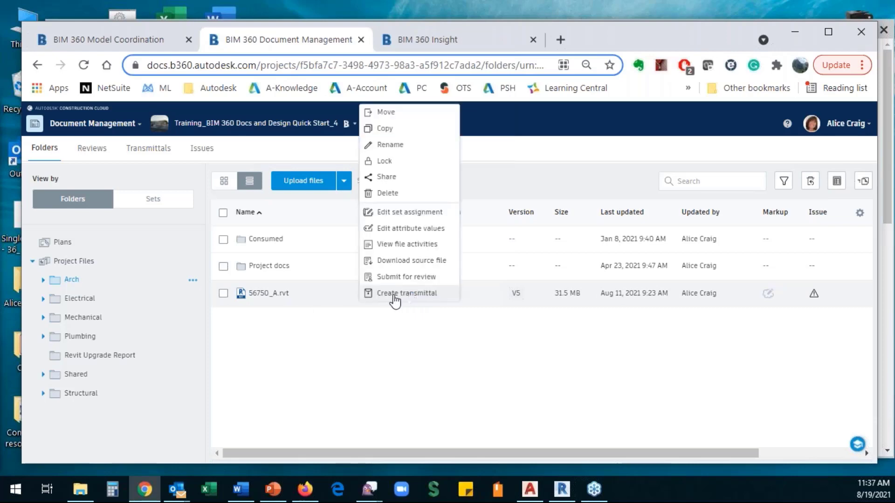
left_click(394, 296)
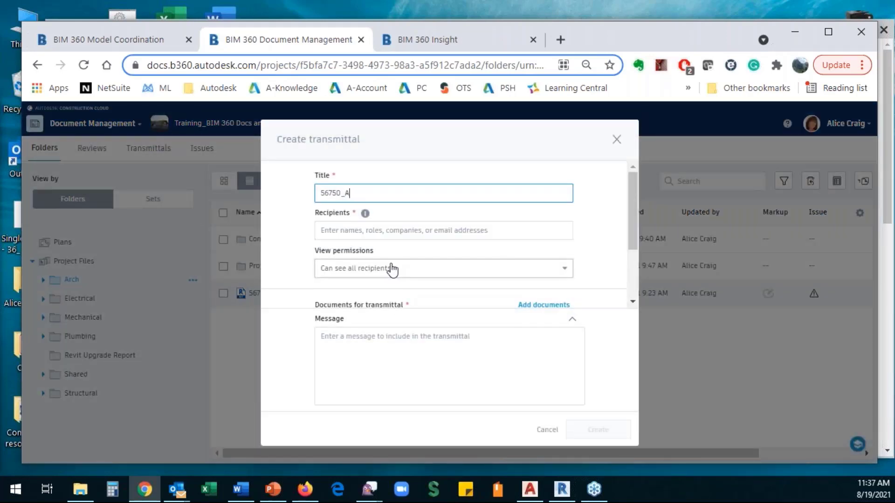
- Add the second project member as recipient and keep 'Can see all recipients' visibility
left_click(342, 231)
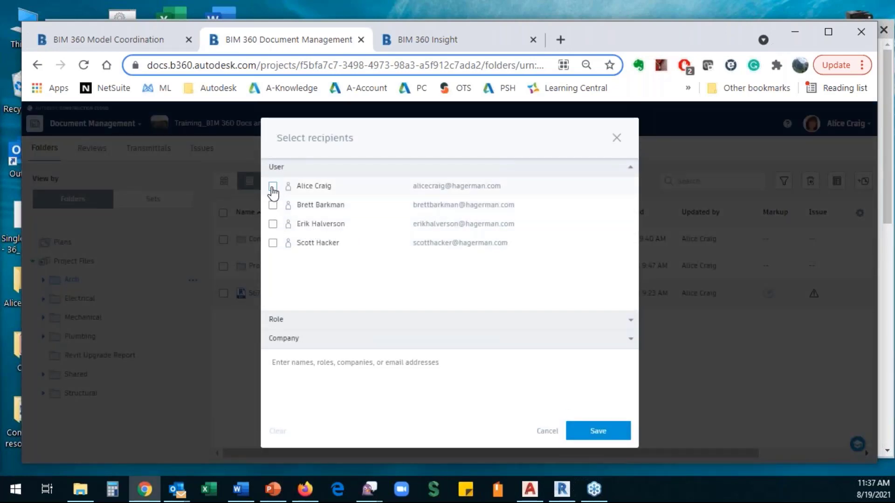
left_click(273, 205)
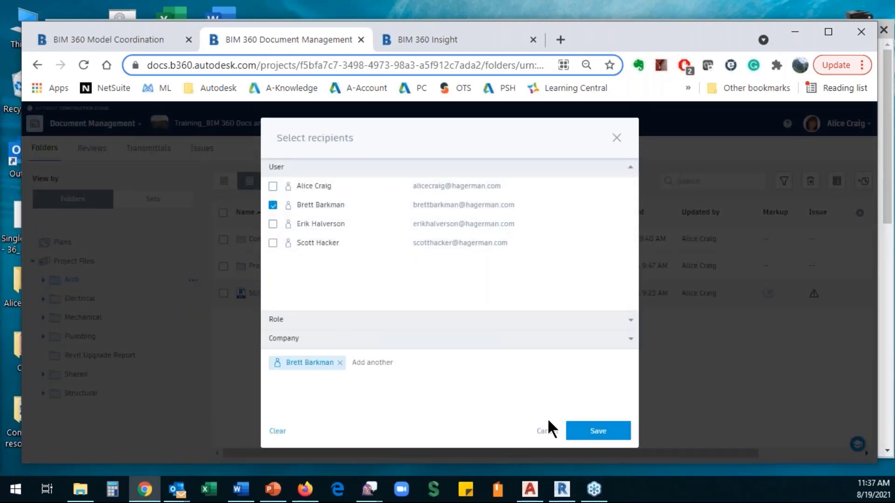
left_click(596, 430)
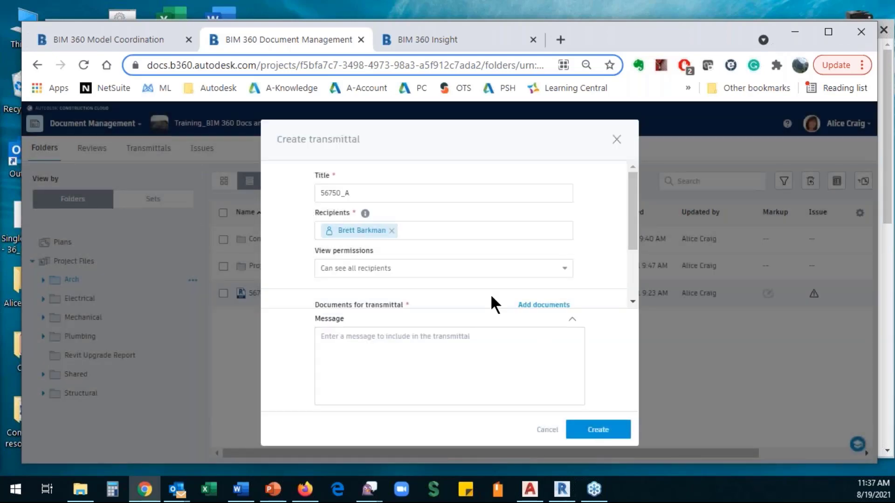
left_click(513, 275)
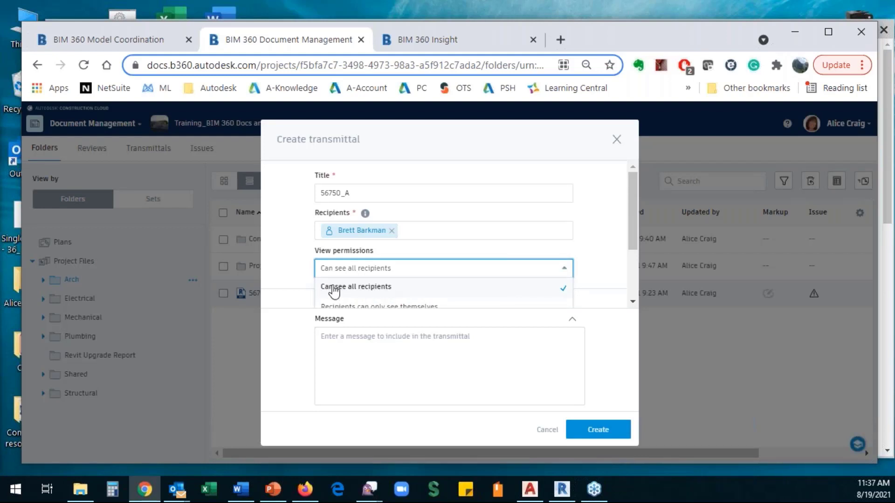
left_click(350, 268)
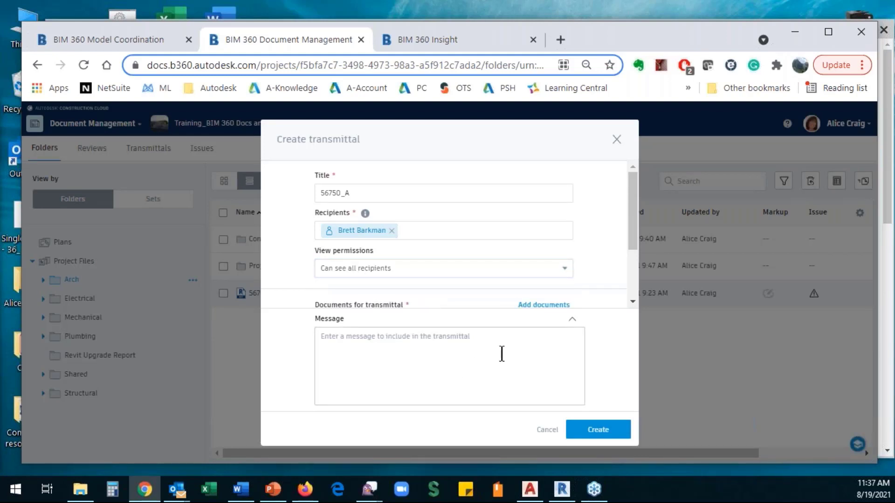
left_click_drag(632, 237, 614, 287)
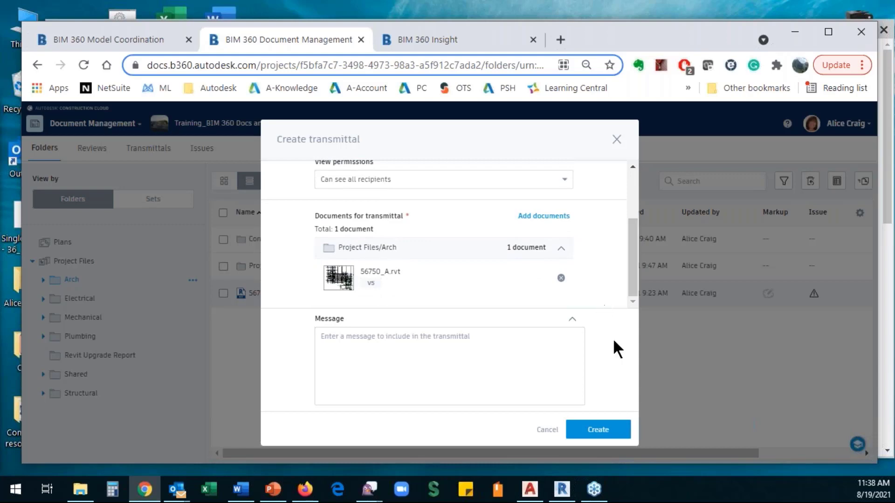
left_click(544, 217)
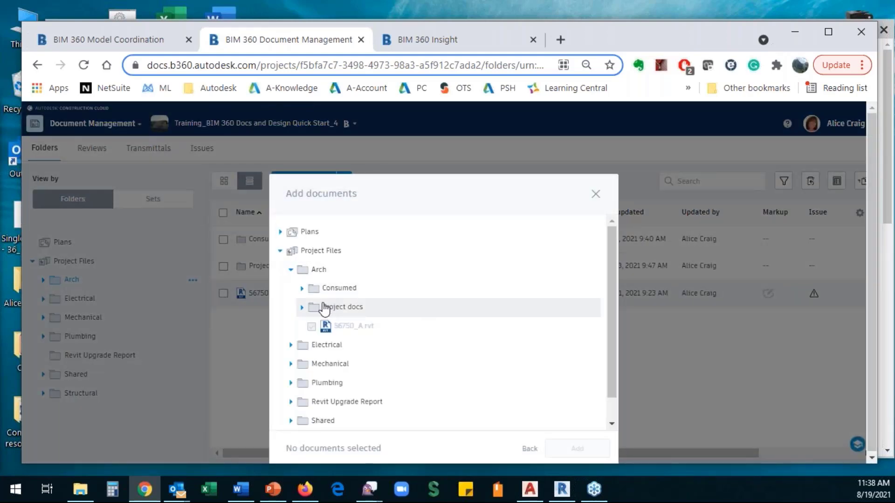
- Attach 56750_E_Systems.rvt and 56750_S.rvt from the Electrical and Structural folders
left_click(291, 346)
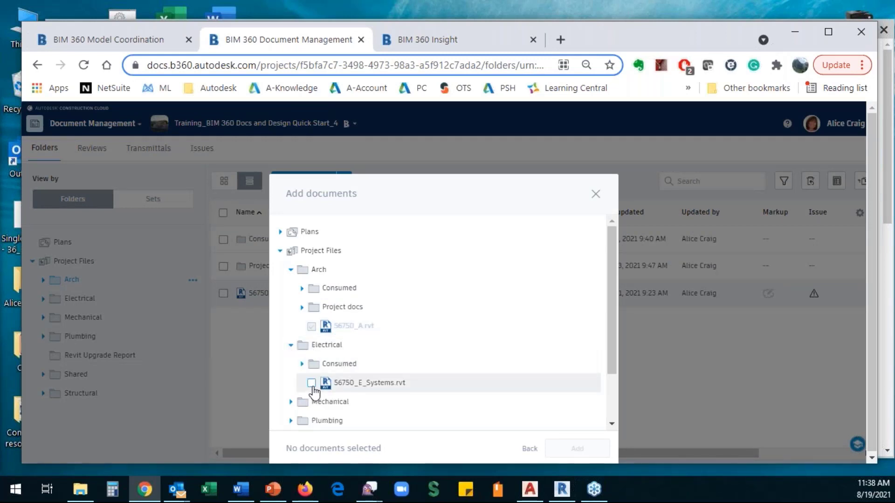
left_click(312, 384)
scroll(357, 366, "down", 2)
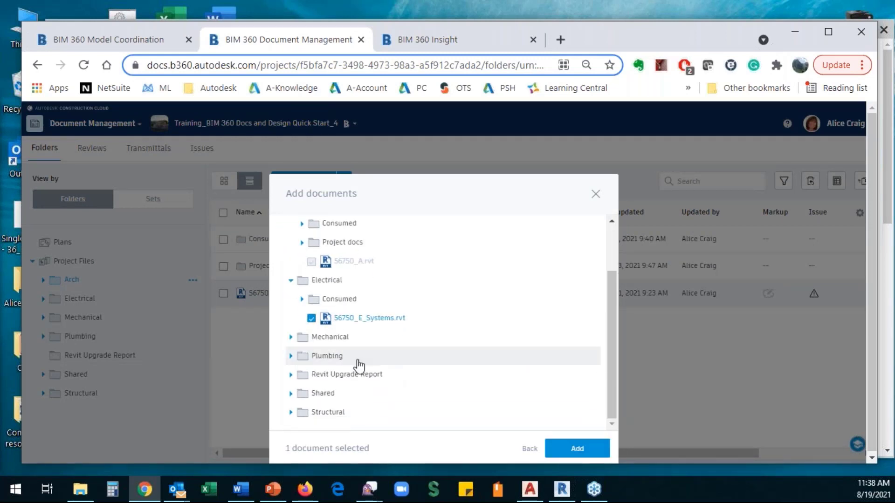
left_click(291, 412)
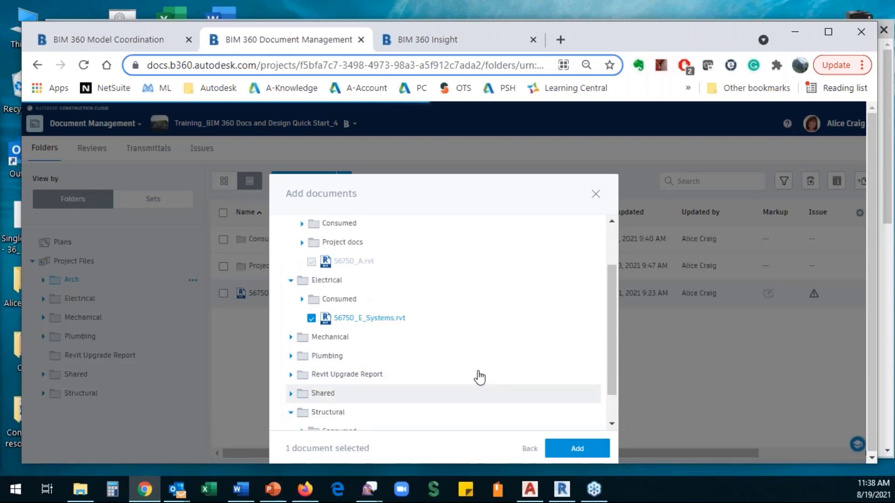
scroll(477, 376, "down", 1)
left_click(311, 413)
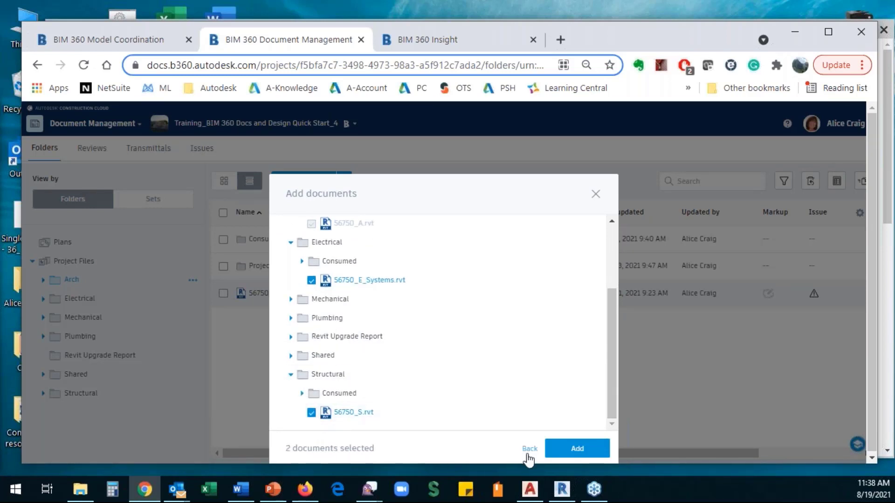
left_click(577, 449)
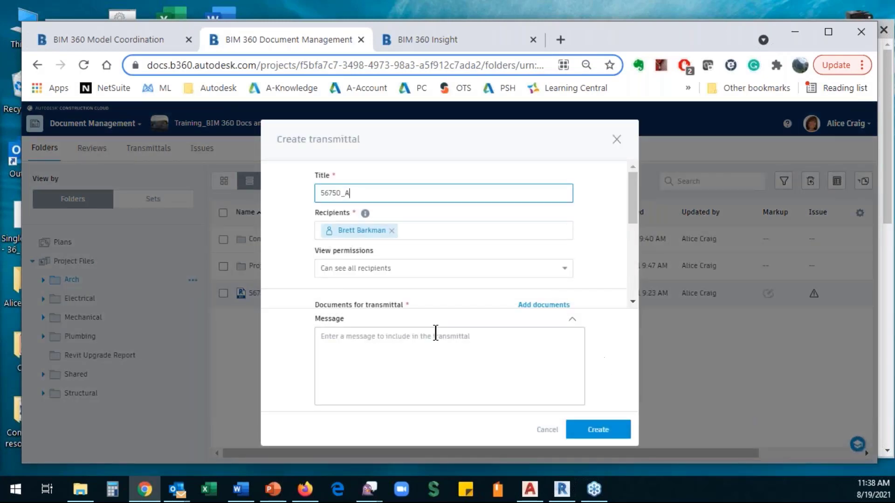
- Enter the message 'Initial Models' and send Transmittal #3
left_click(380, 338)
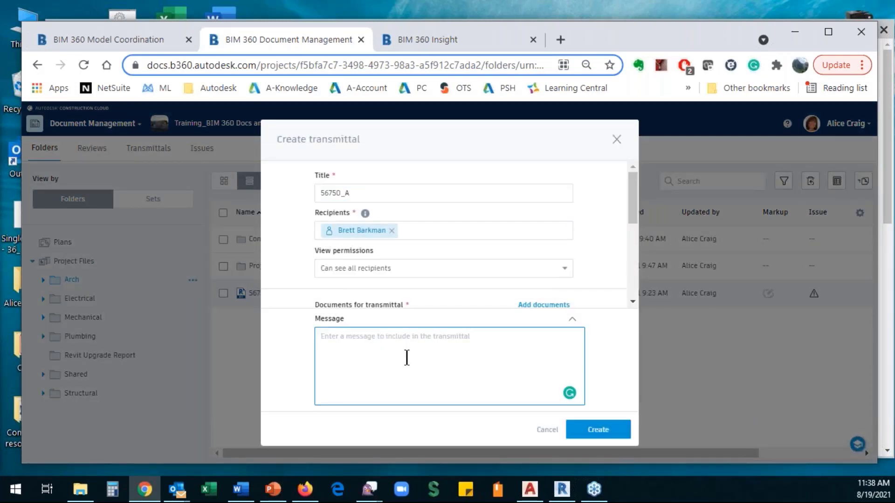
type("Im")
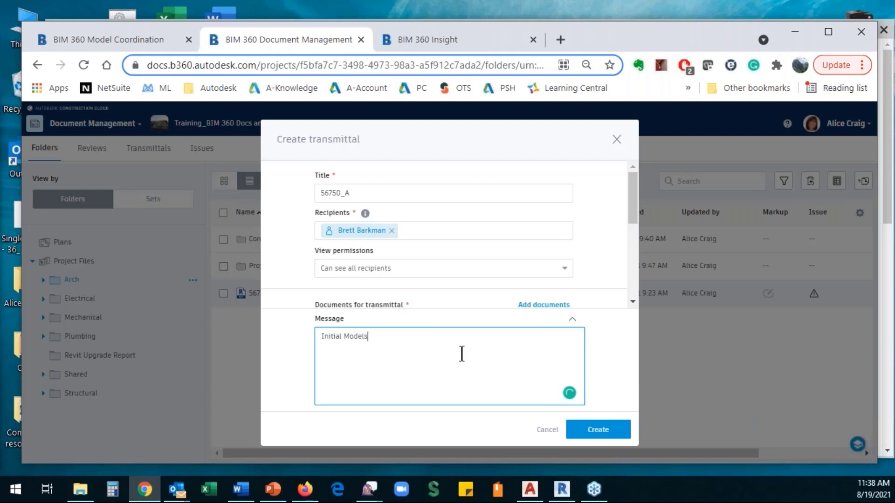
left_click(596, 429)
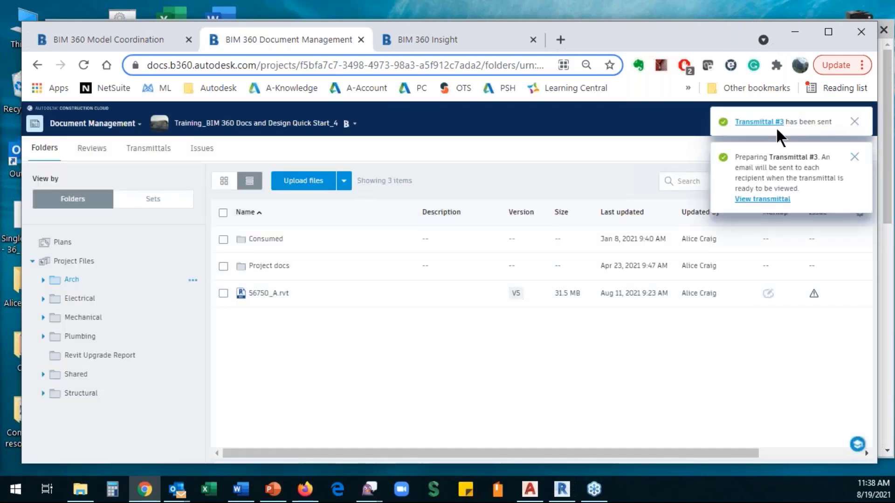
- Verify transmittal #3 contains its three models, then go to the Reviews list
left_click(149, 150)
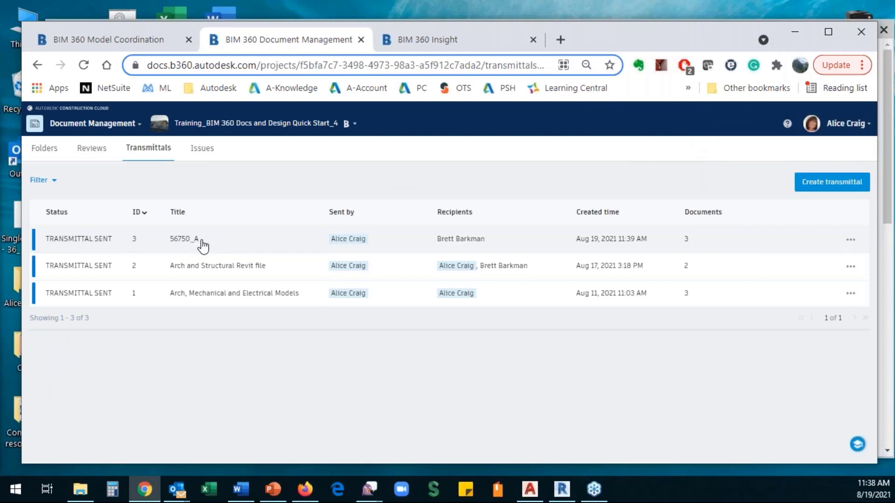
left_click(98, 244)
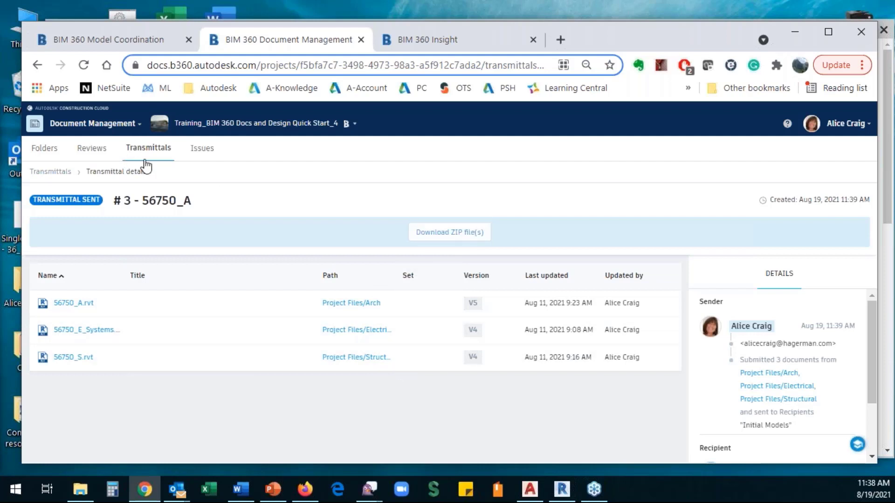
left_click(55, 172)
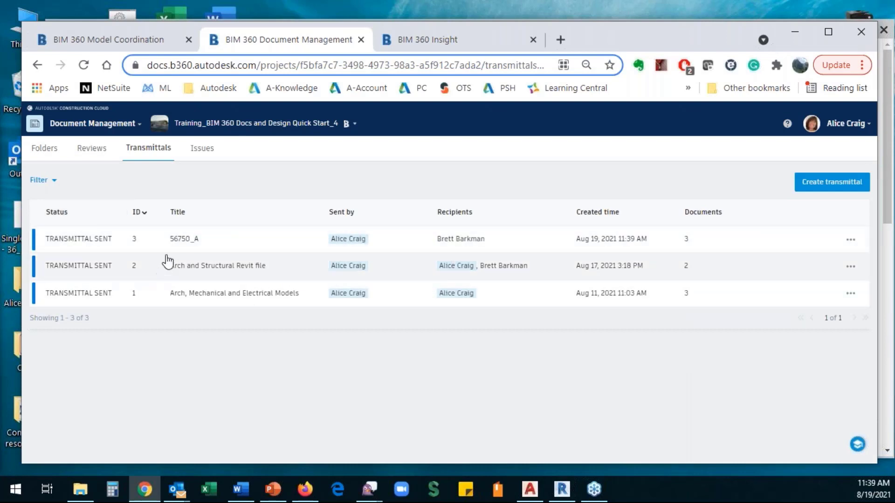
left_click(173, 241)
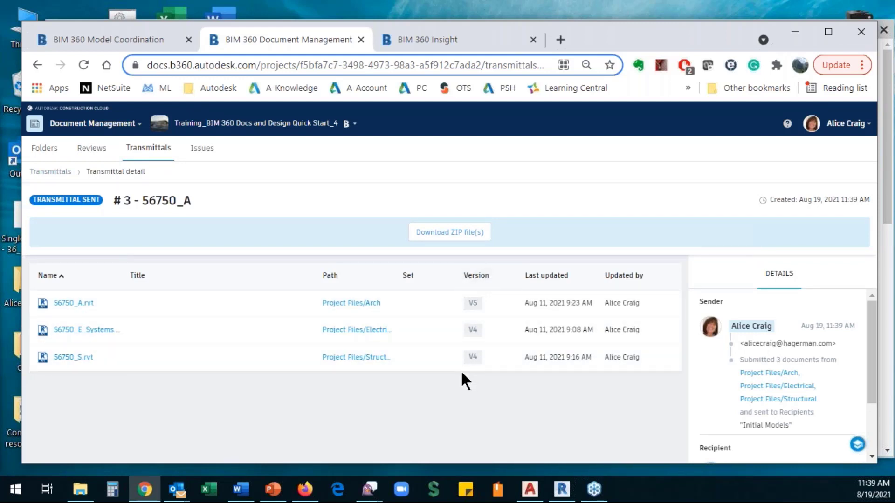
left_click(92, 154)
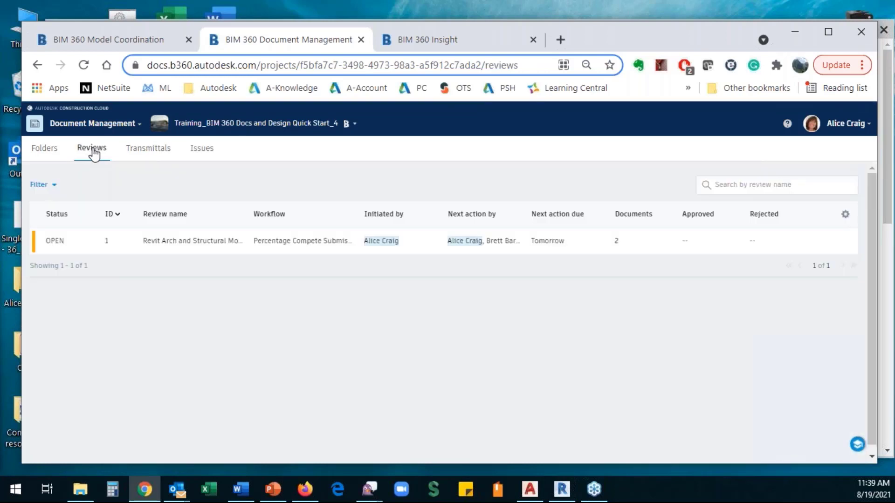
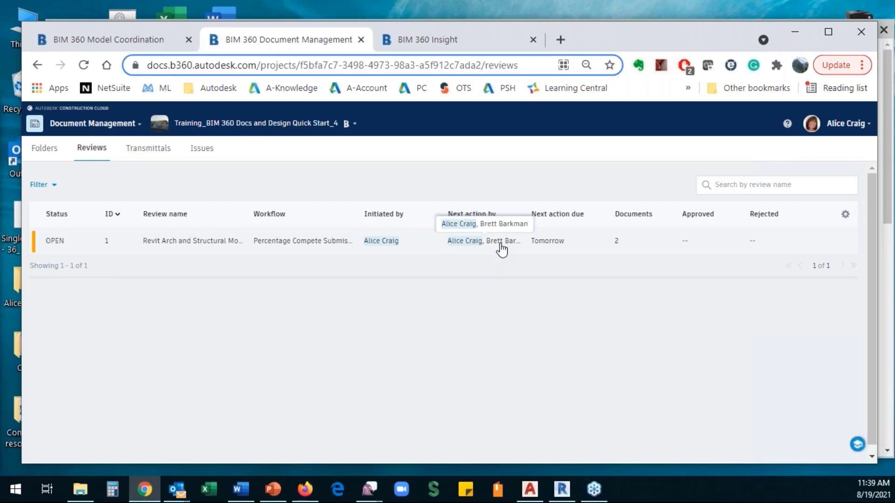
- Open the Arch and Structural review #1 and start its Initial Review for 56750_A.rvt and 56750_S.rvt
left_click(161, 244)
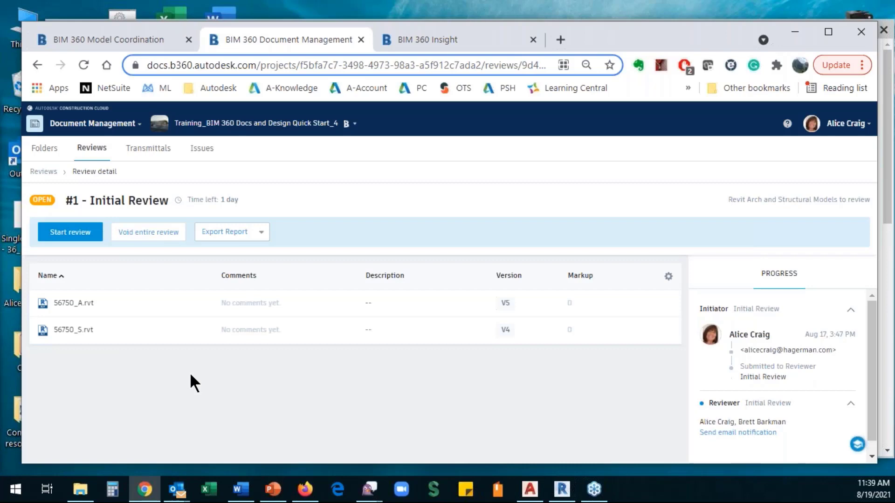
left_click(69, 236)
left_click(582, 343)
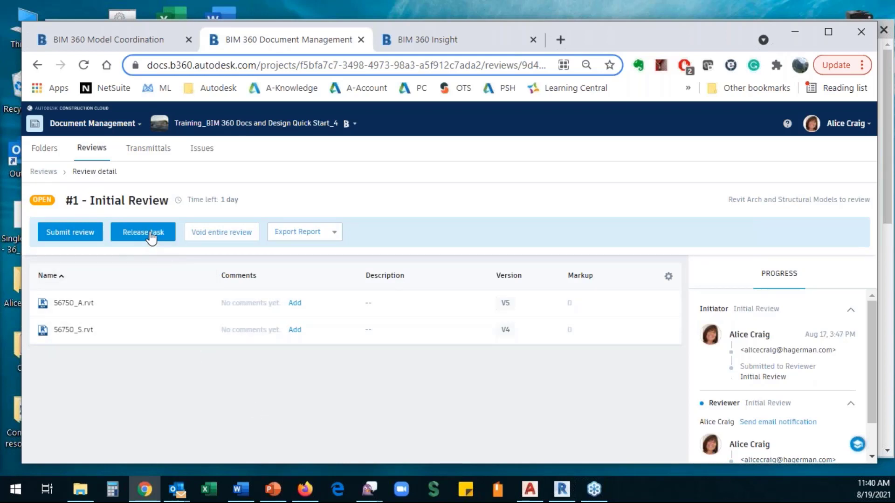
- Submit the Initial Review with the note 'Looks good'
left_click(70, 233)
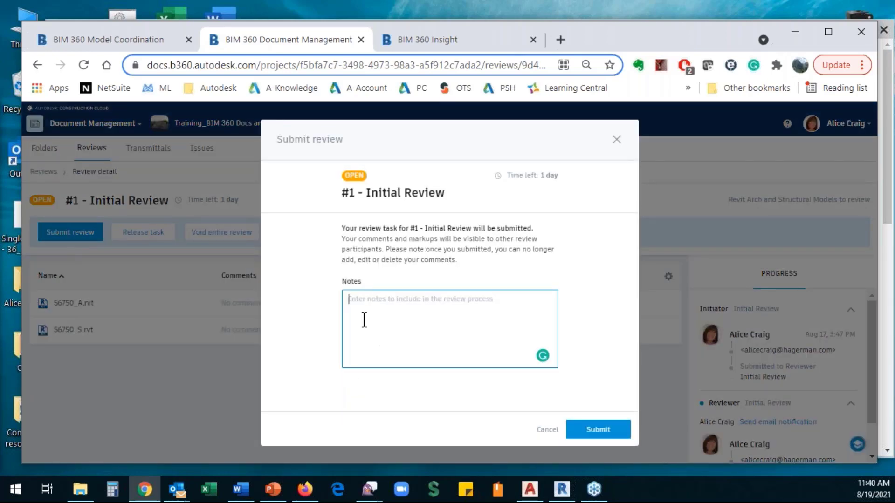
type("Looks ")
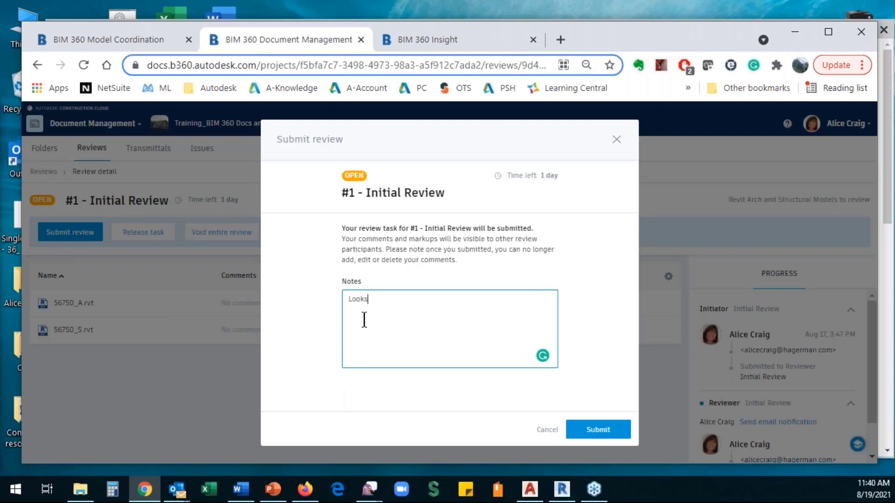
type("good")
left_click(598, 430)
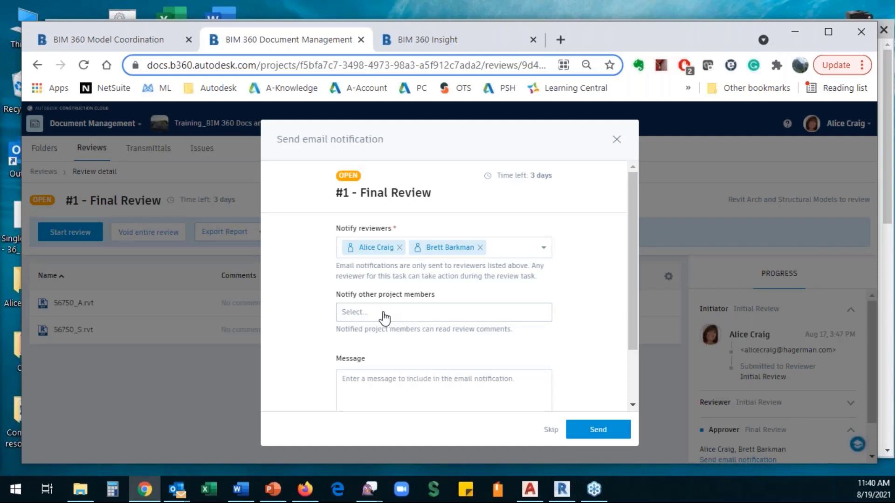
- Send the Final Review email notification to the reviewers and return to the Folders page
scroll(393, 318, "down", 2)
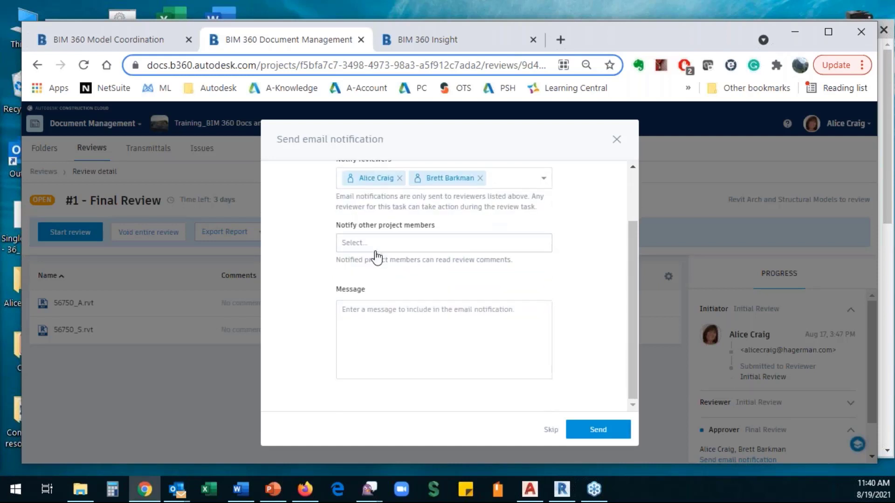
left_click(590, 427)
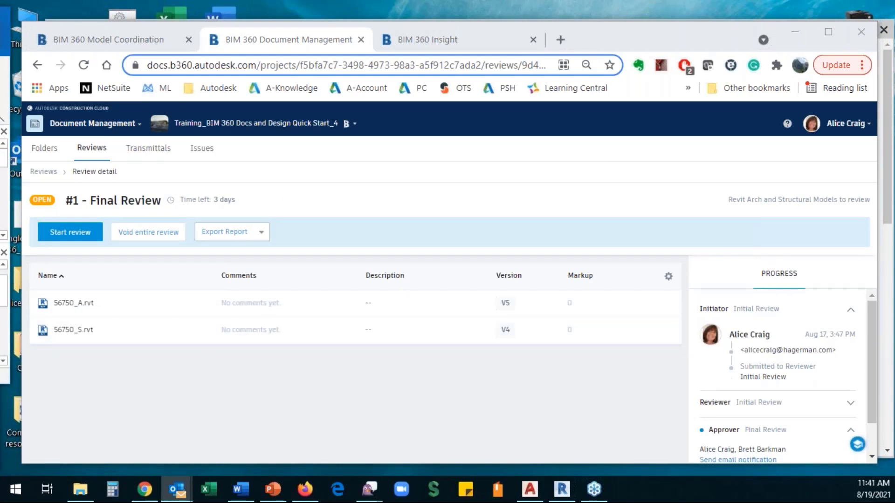
left_click(44, 149)
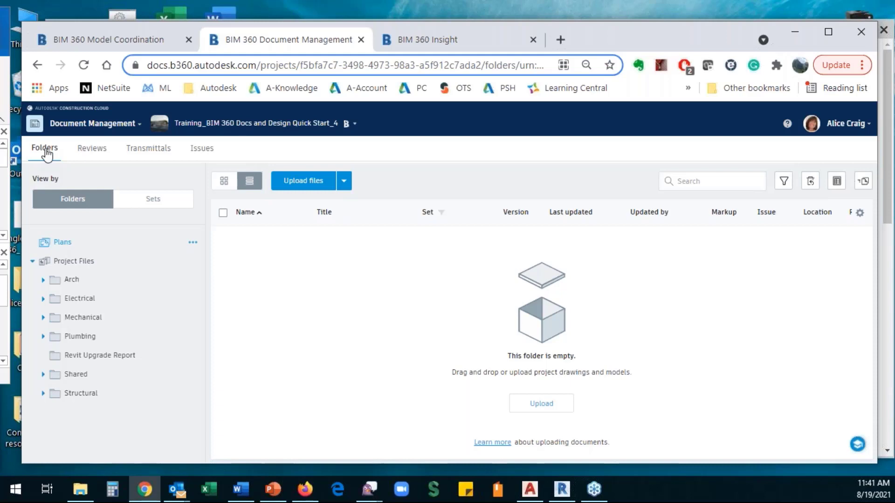
- Check review #1's reviewer progress, then bring the Final Review notification email into view
left_click(92, 151)
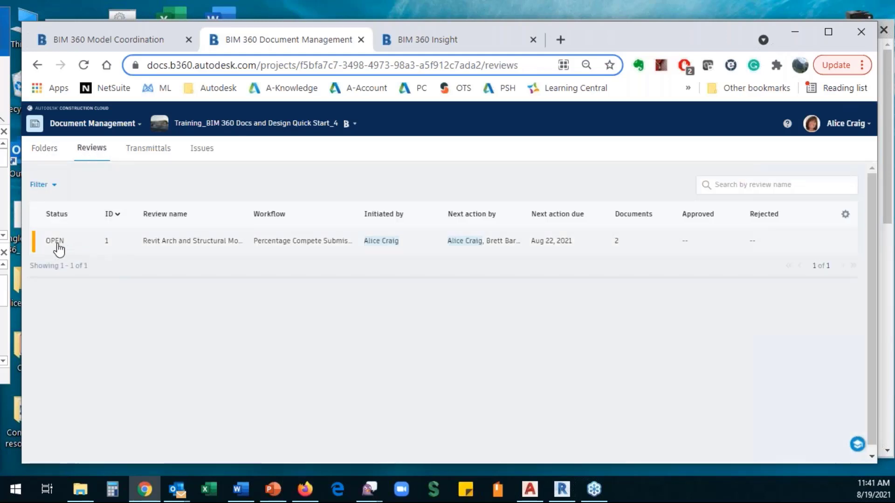
left_click(58, 245)
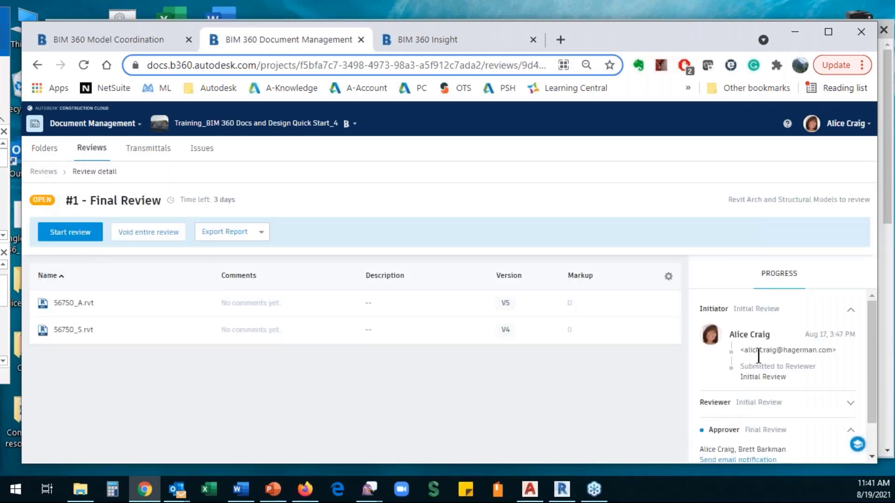
scroll(757, 326, "down", 2)
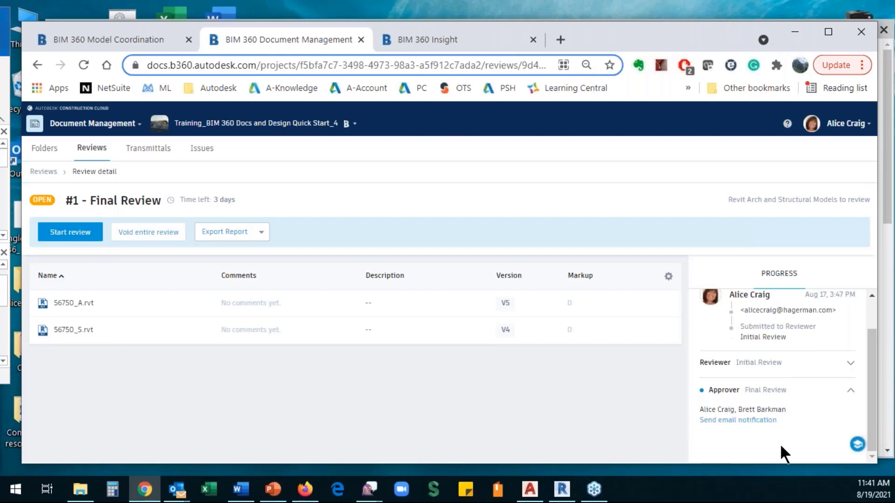
left_click(850, 362)
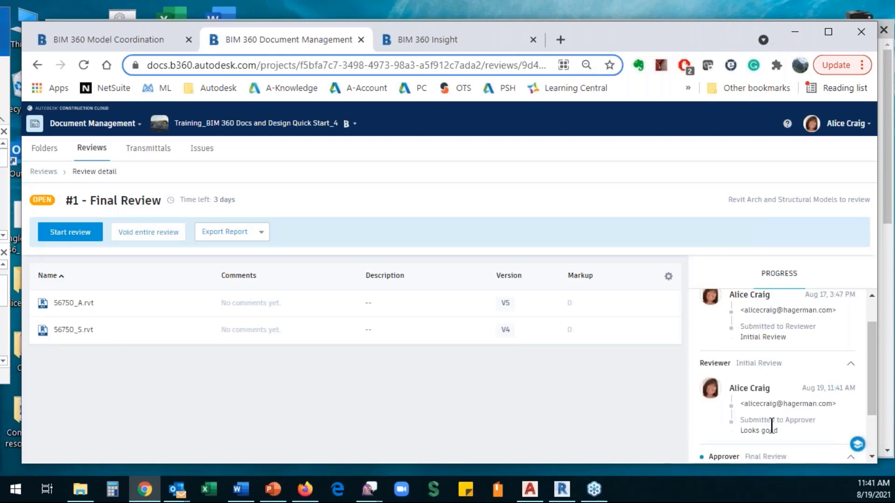
scroll(739, 396, "down", 2)
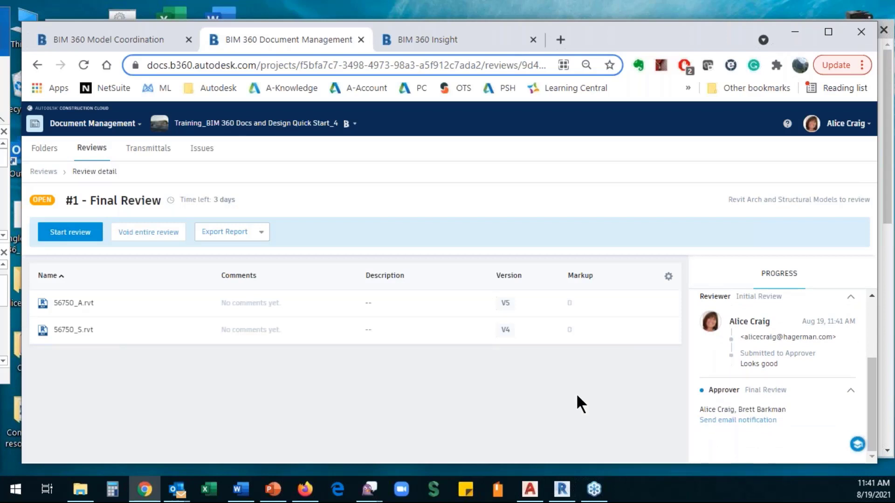
key("alt+Tab")
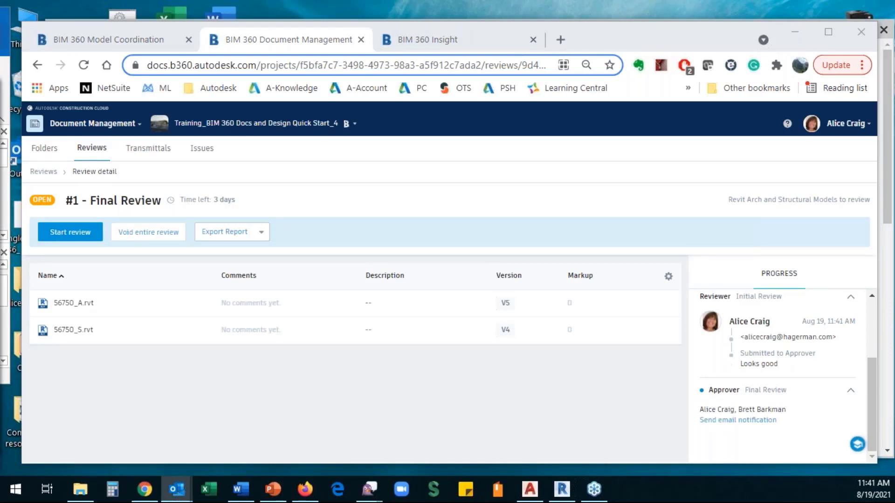
left_click_drag(14, 44, 336, 46)
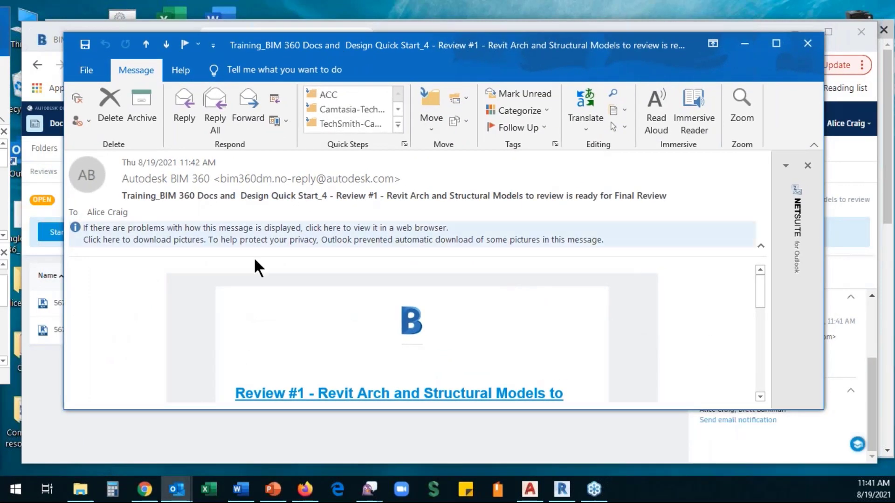
- Read through the Final Review notification email in Outlook and close it
scroll(530, 272, "down", 5)
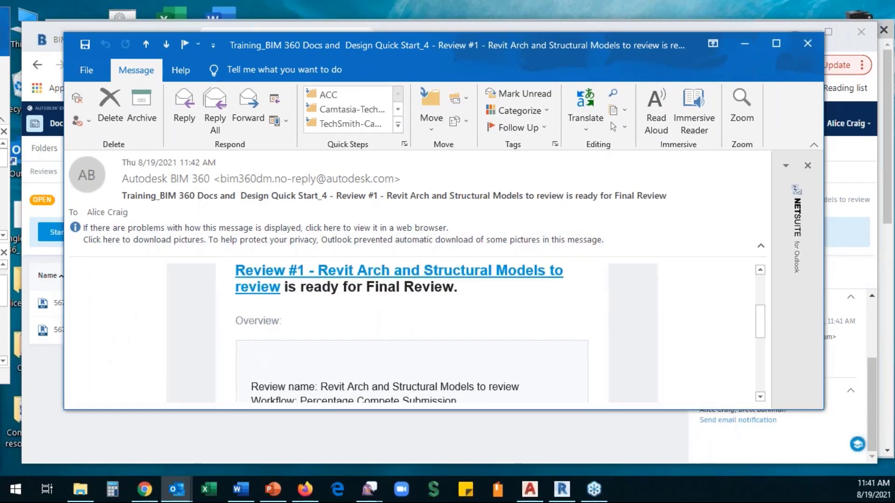
scroll(401, 363, "down", 5)
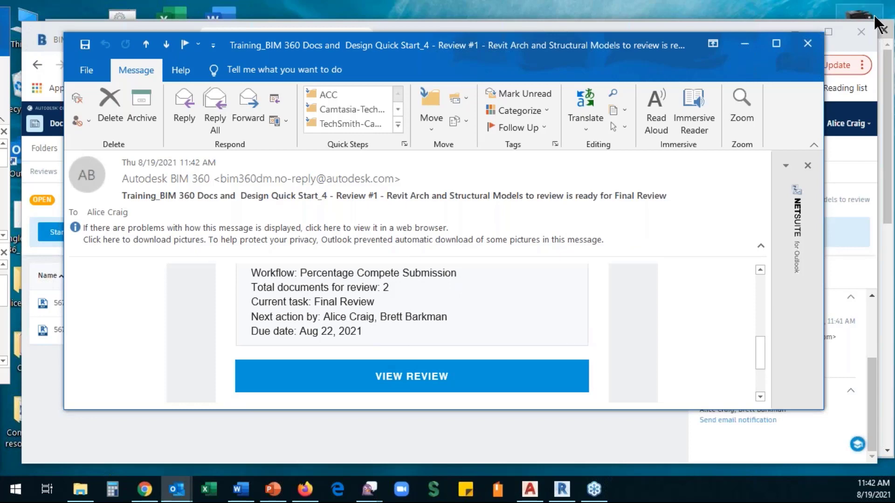
left_click(811, 45)
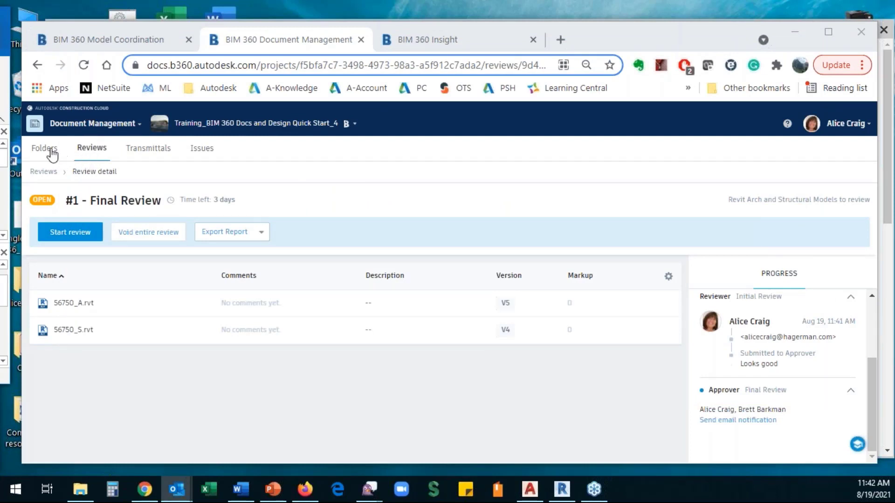
- List the Arch folder's contents, then switch over to Revit 2022
left_click(45, 151)
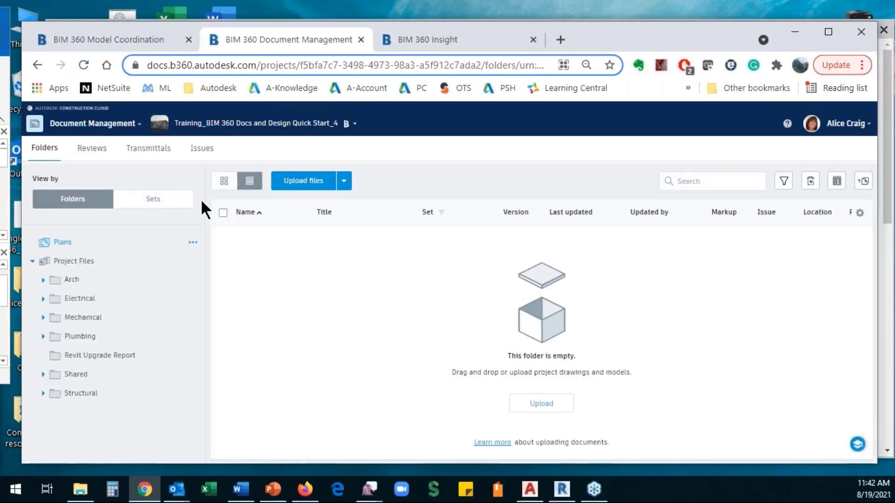
left_click(71, 279)
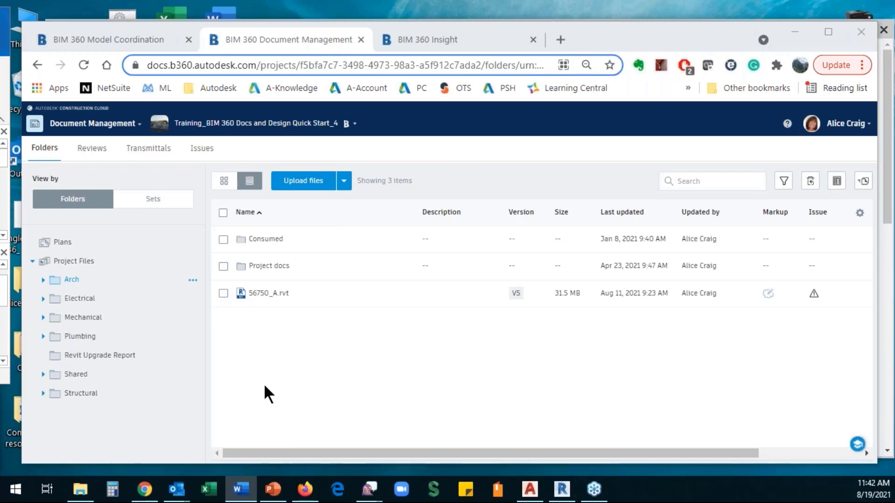
left_click(564, 490)
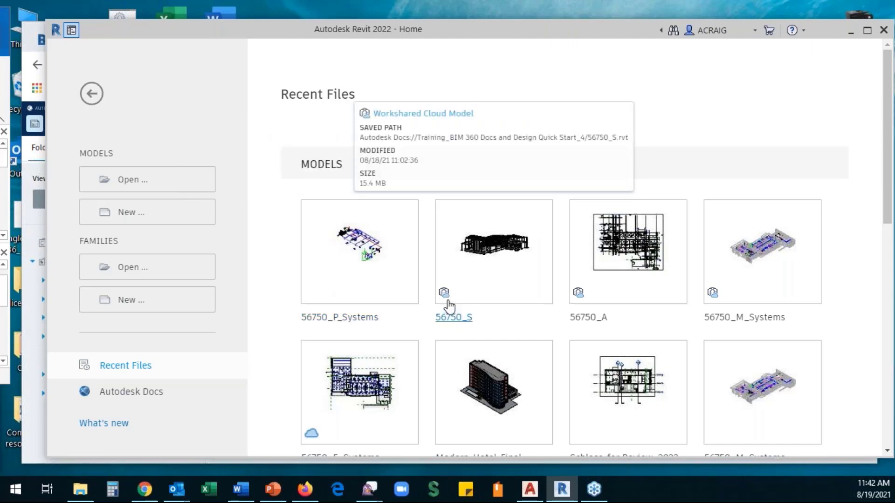
scroll(371, 439, "down", 2)
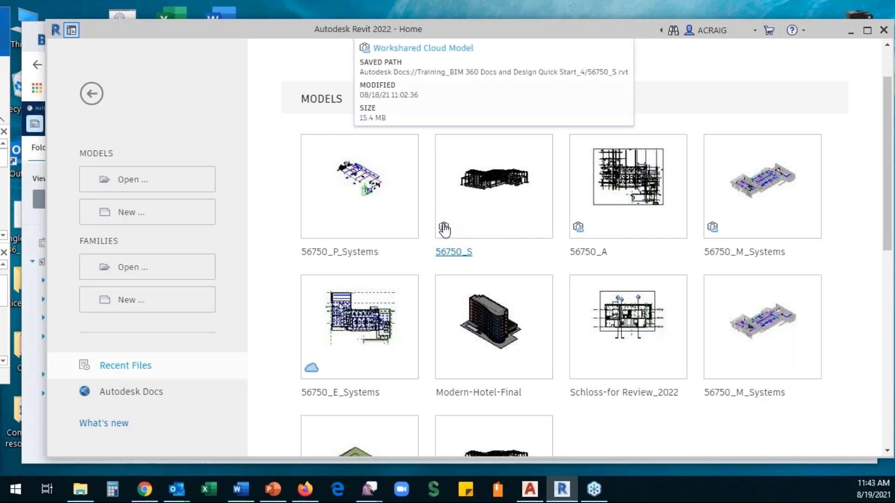
mouse_move(312, 371)
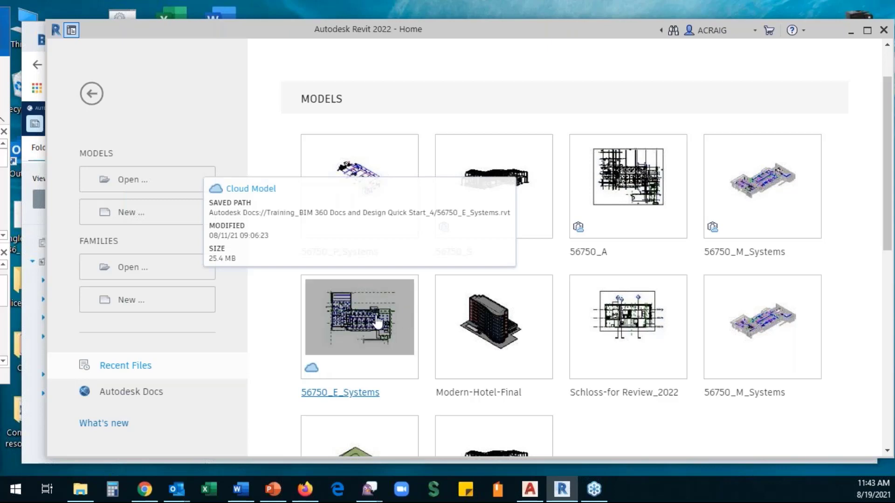
left_click(119, 394)
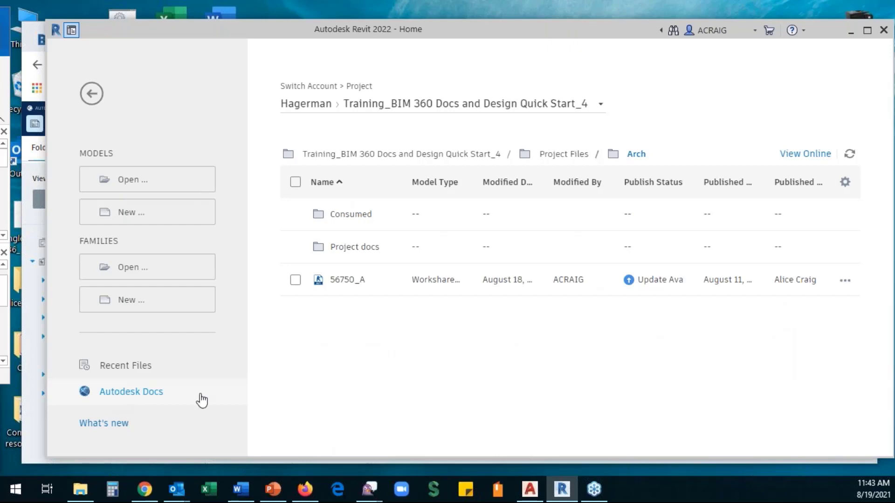
left_click(455, 110)
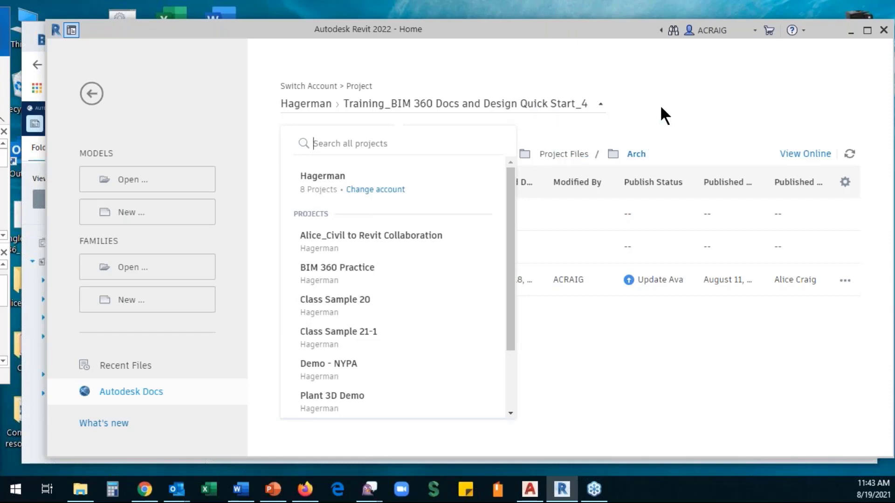
left_click(662, 122)
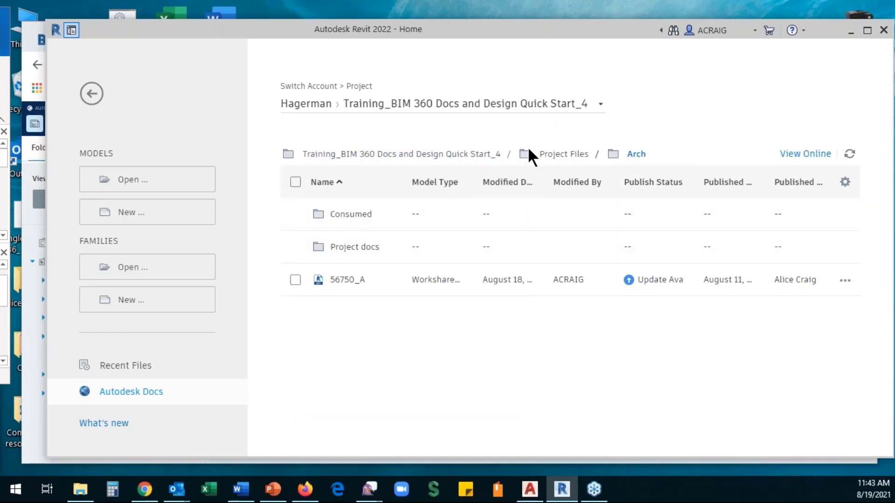
left_click(545, 154)
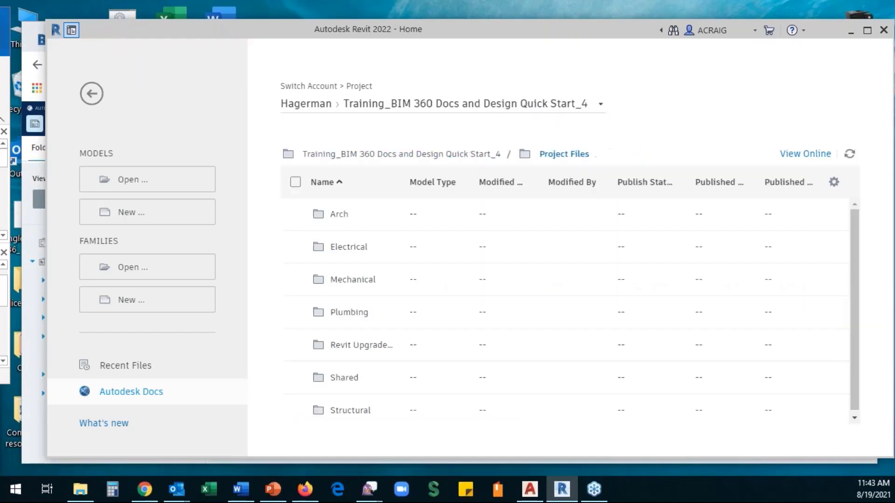
left_click(344, 214)
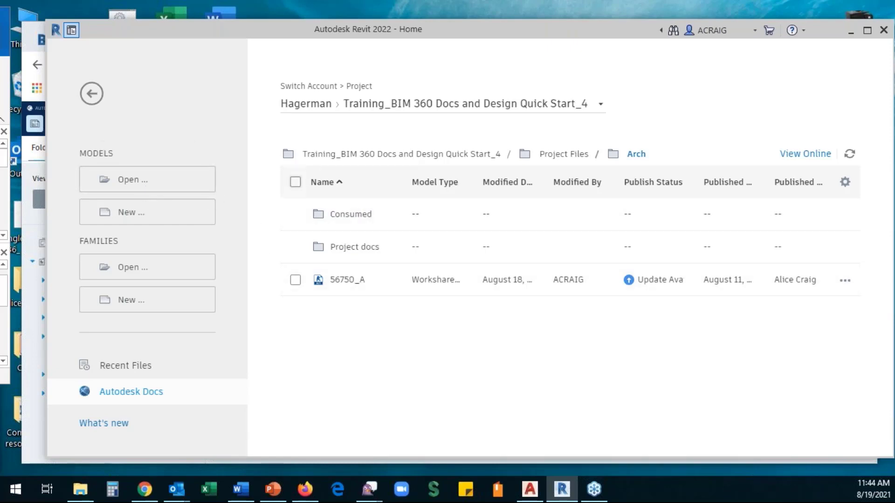
left_click(140, 367)
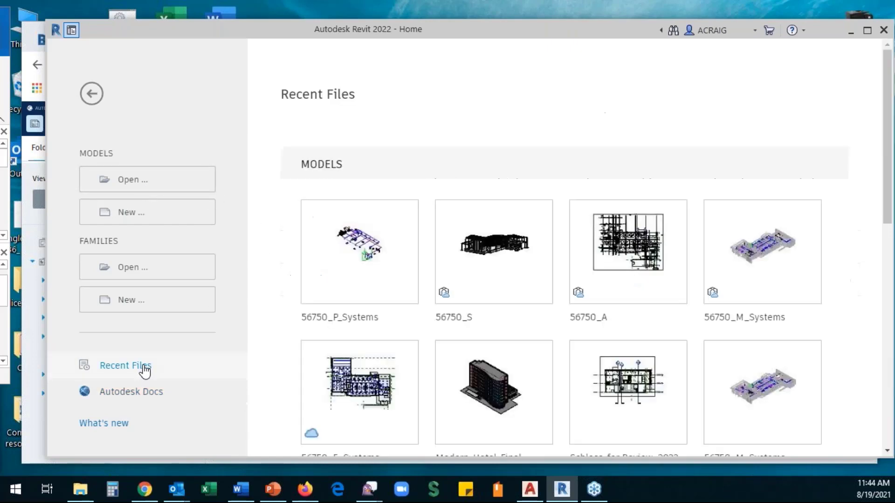
- Open the 56750_P_Systems model and display the Collaborate ribbon tab
left_click(363, 247)
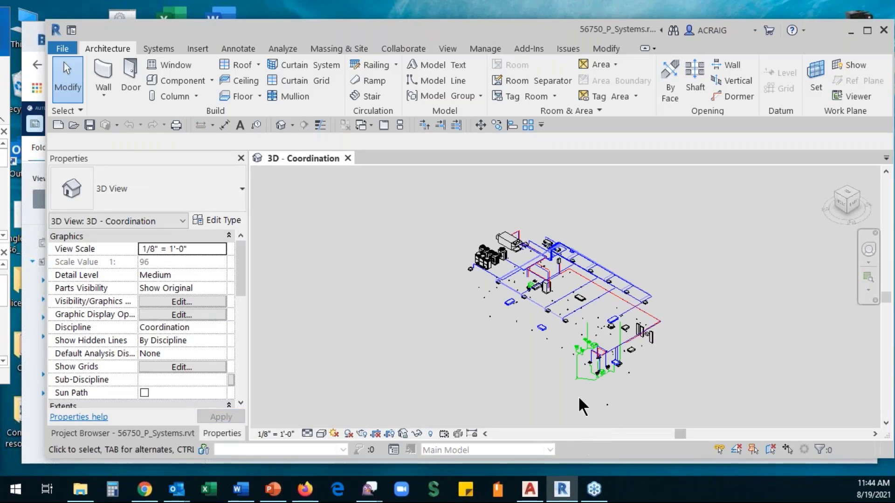
left_click(401, 48)
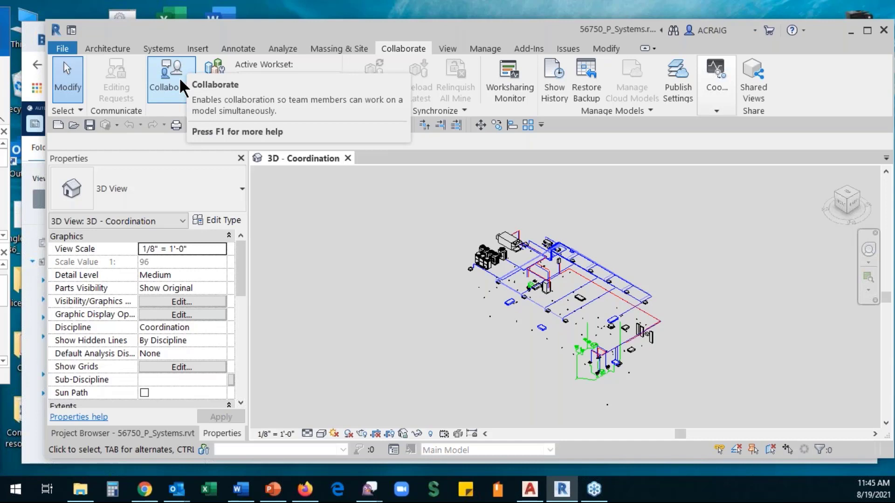
- Show the Project Browser and review Publish Settings' First Floor set of six views
scroll(567, 302, "up", 2)
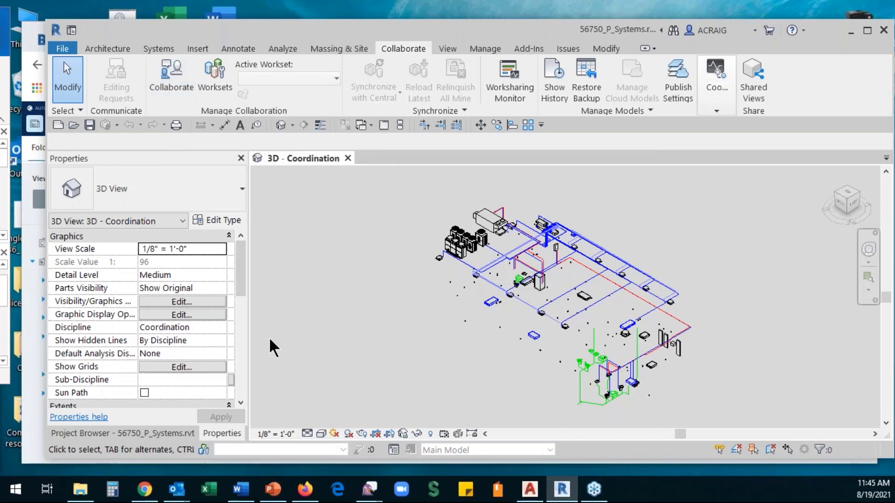
left_click_drag(244, 264, 241, 285)
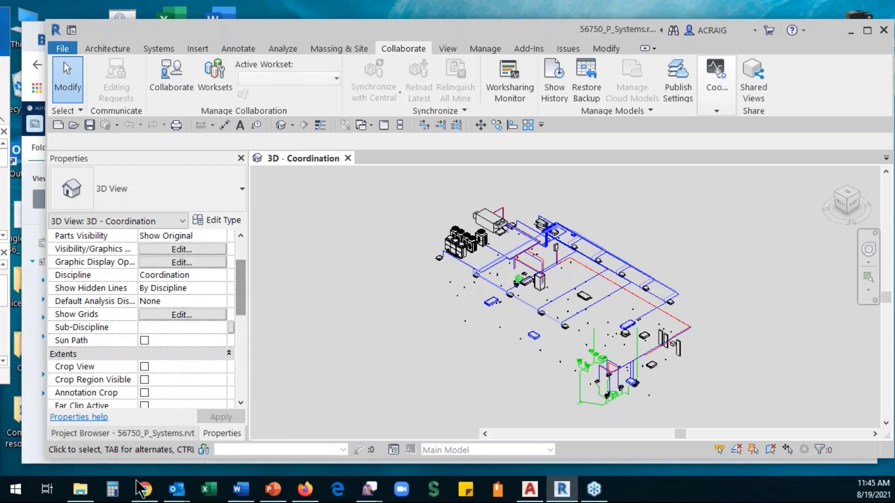
left_click(134, 432)
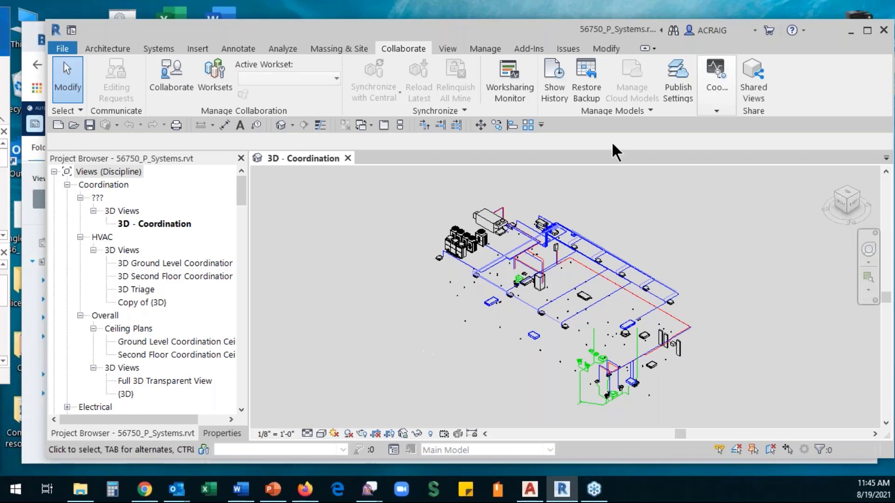
left_click(677, 86)
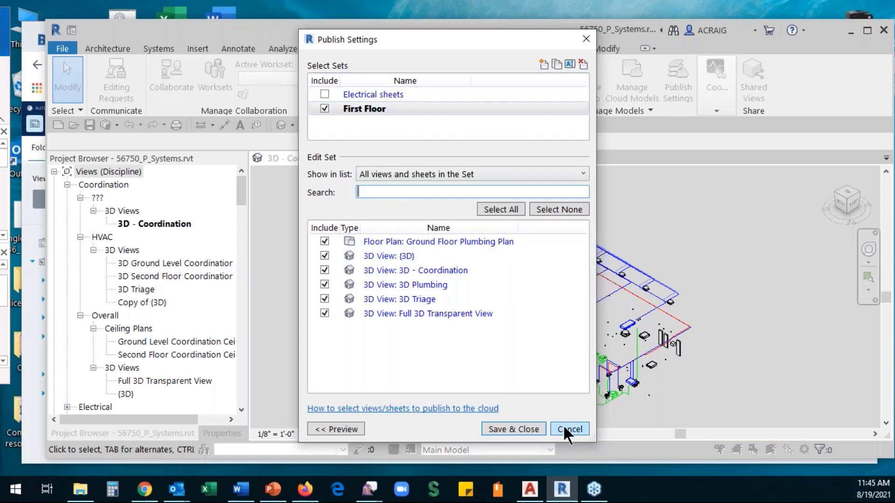
- Save and close the Publish Settings, returning to the 3D - Coordination view
left_click(515, 429)
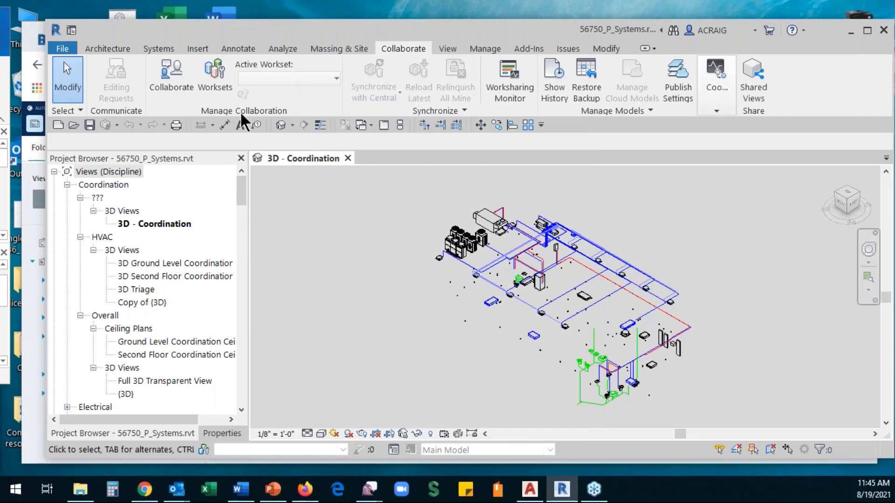
- Enable cloud collaboration and pick the Training_BIM 360 Docs and Design Quick Start_4 project
left_click(169, 70)
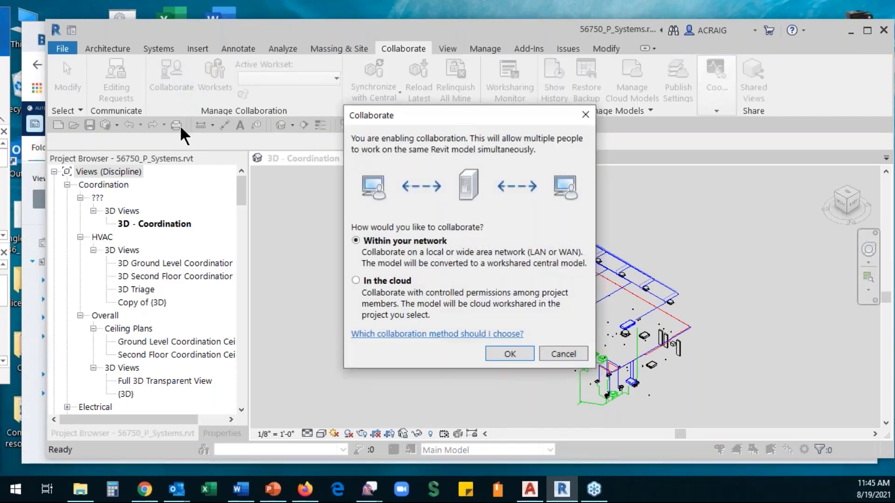
left_click(355, 281)
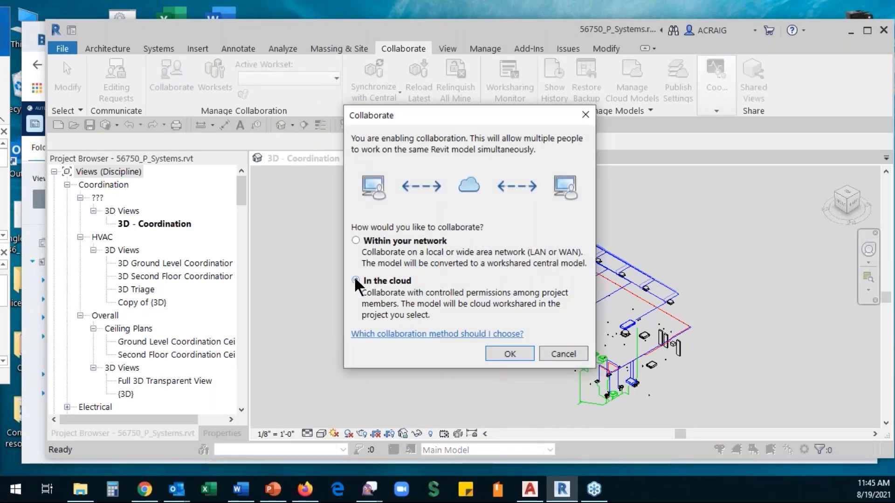
left_click(510, 354)
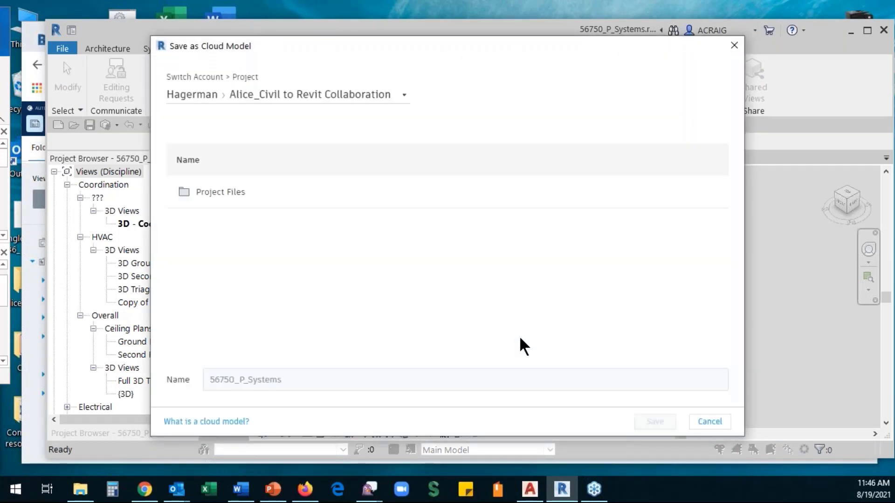
left_click(375, 97)
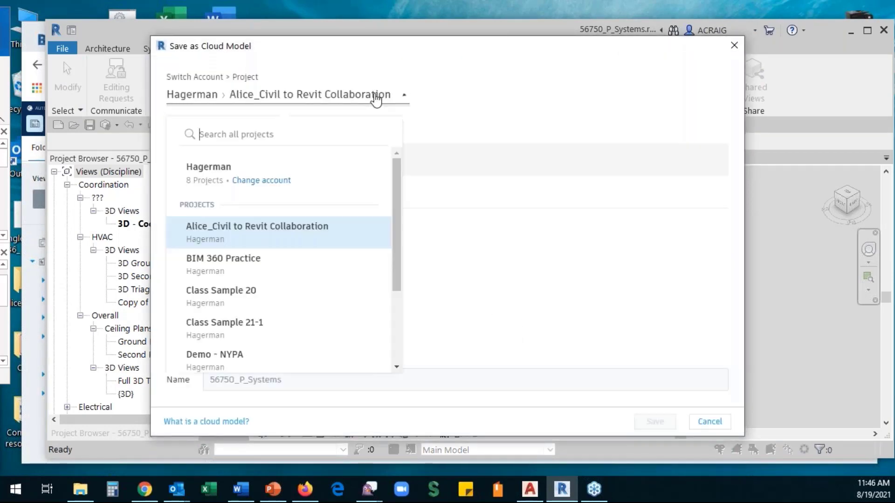
scroll(330, 191, "down", 3)
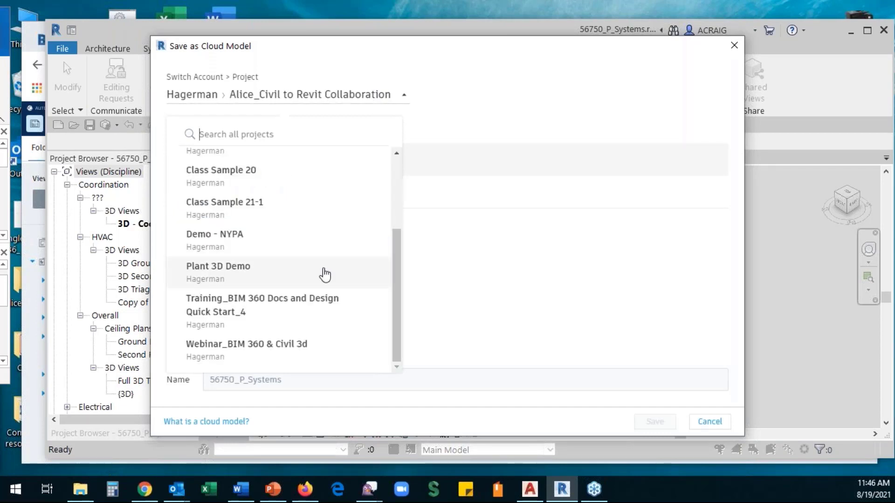
scroll(325, 275, "up", 5)
double_click(304, 95)
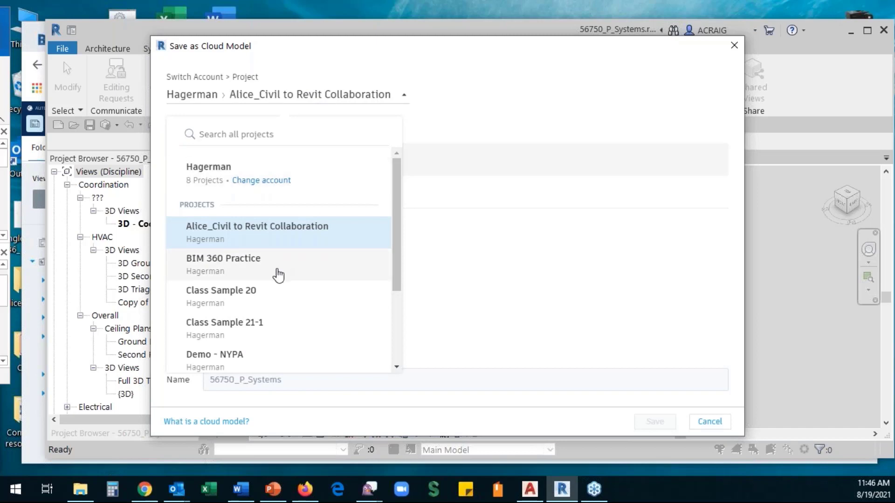
scroll(275, 284, "down", 3)
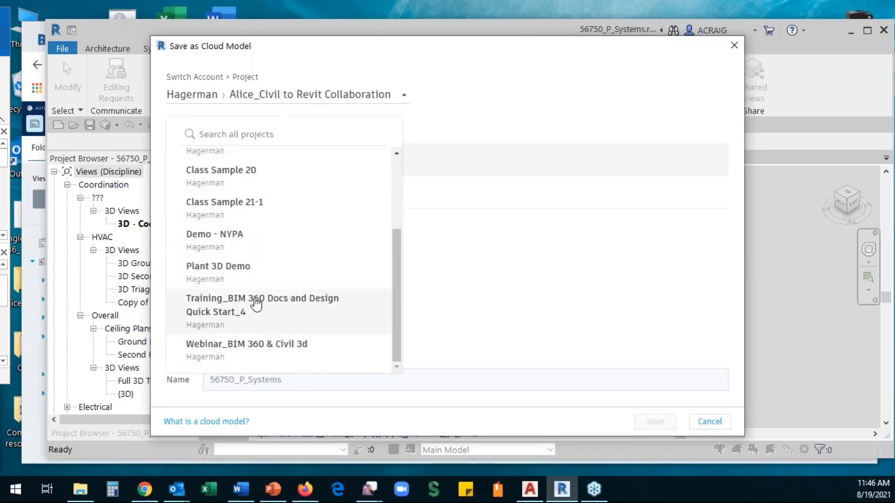
left_click(258, 305)
- Save 56750_P_Systems as a cloud model in the Project Files/Plumbing folder
left_click(219, 193)
left_click(207, 192)
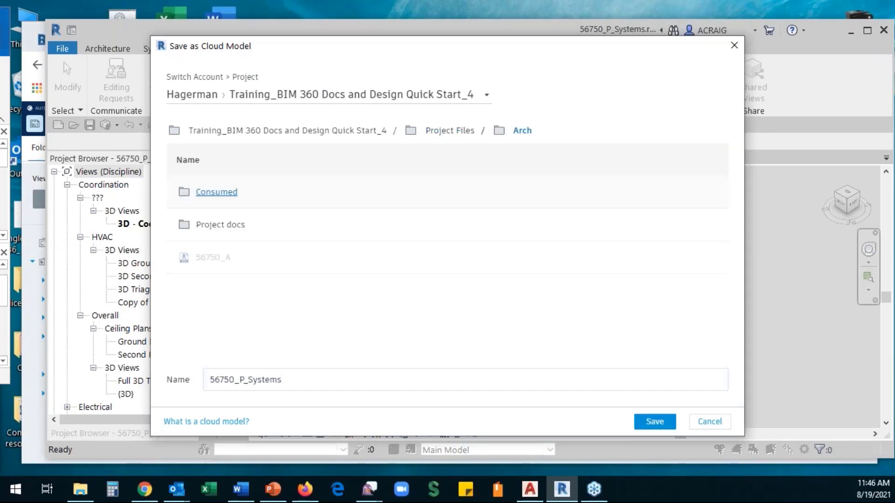
left_click(451, 130)
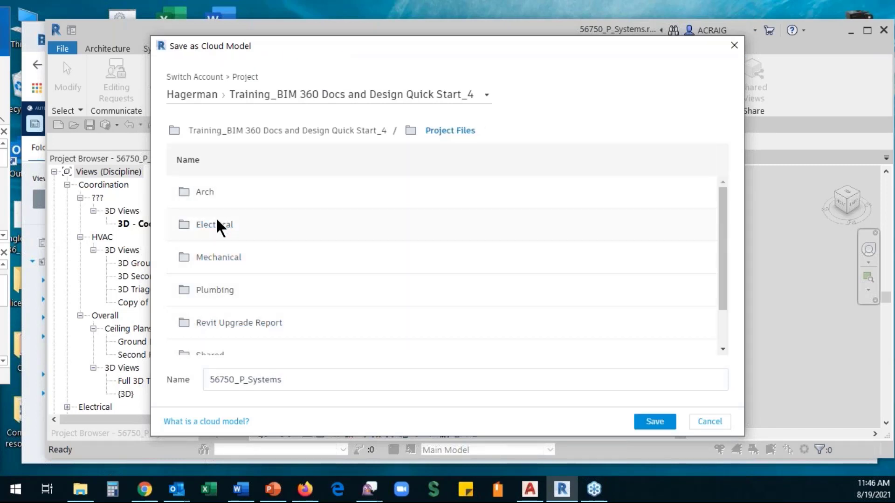
left_click(204, 192)
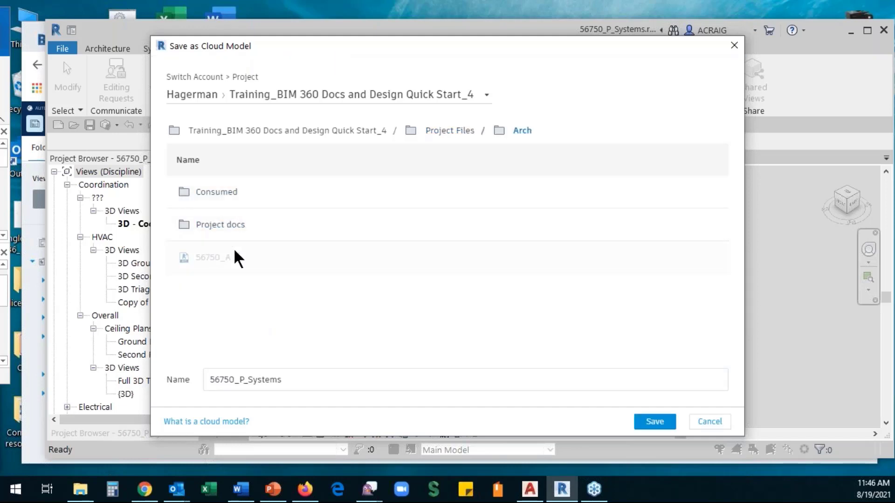
left_click(436, 134)
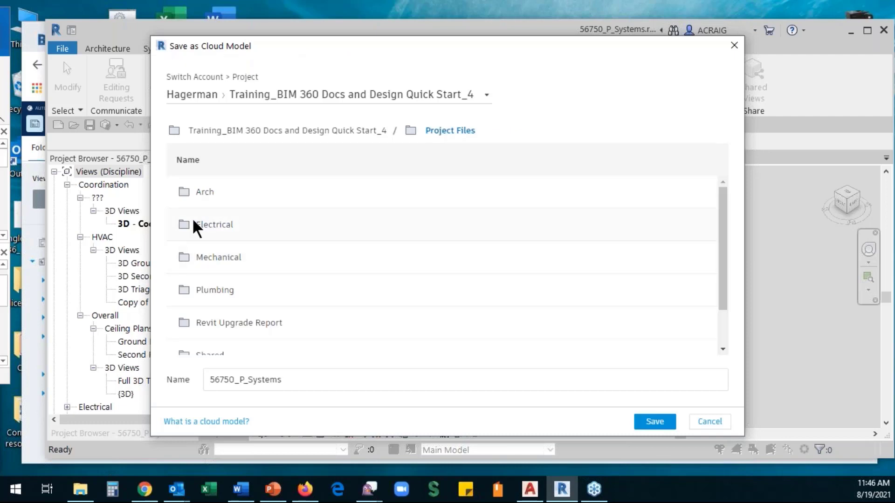
left_click(220, 292)
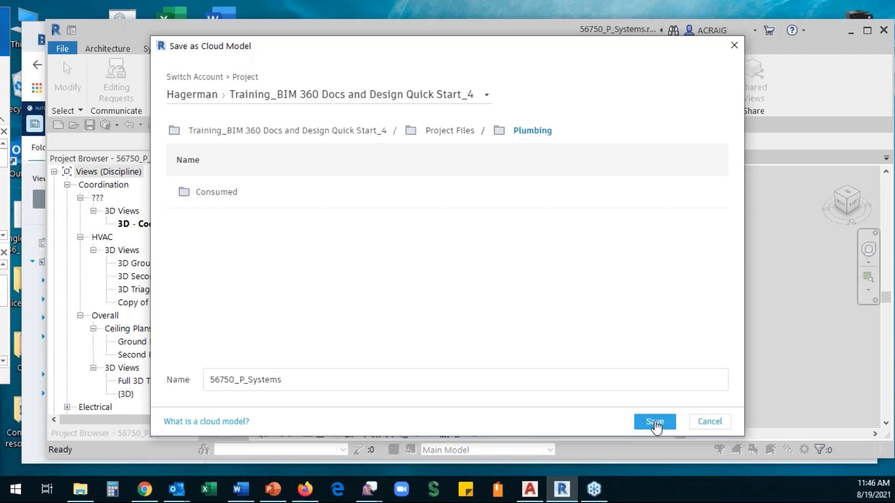
left_click(655, 422)
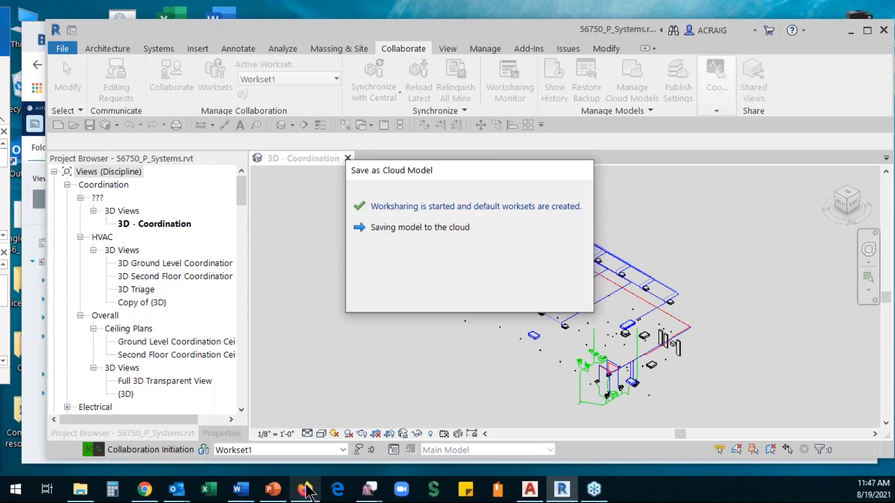
- Open 56750_A.rvt from document management, switch to its Ground Floor 3D view and zoom in
mouse_move(145, 493)
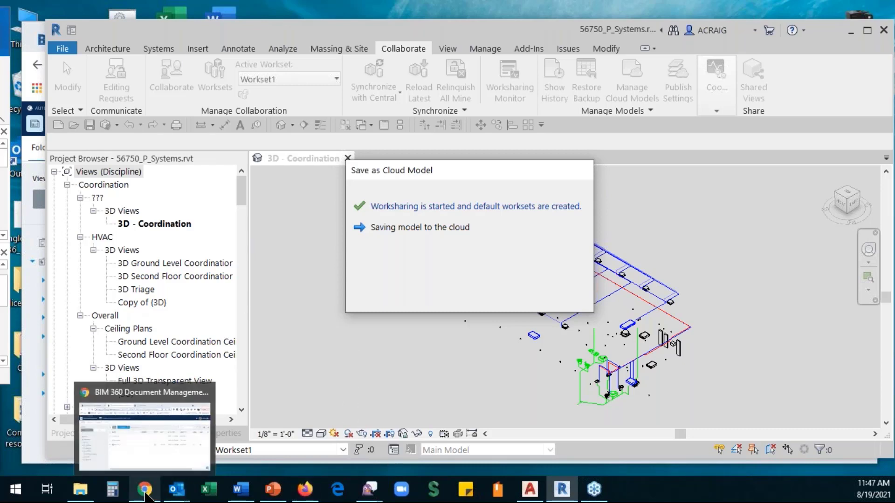
left_click(167, 458)
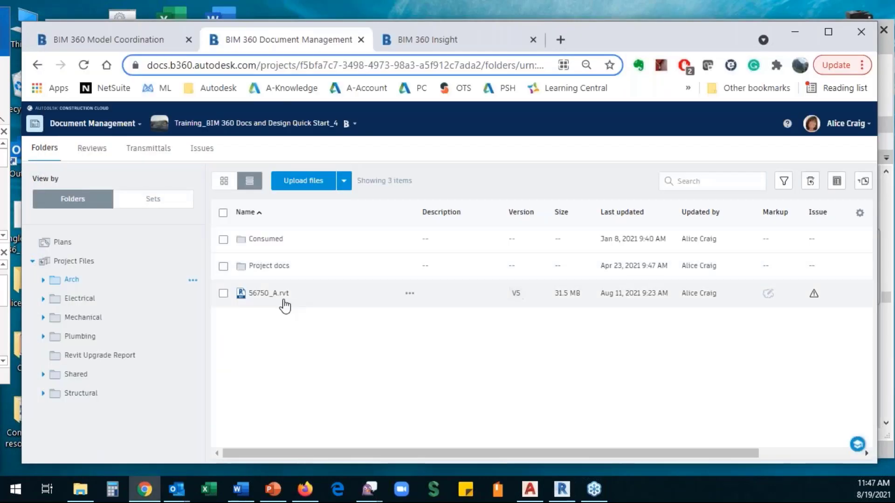
left_click(260, 294)
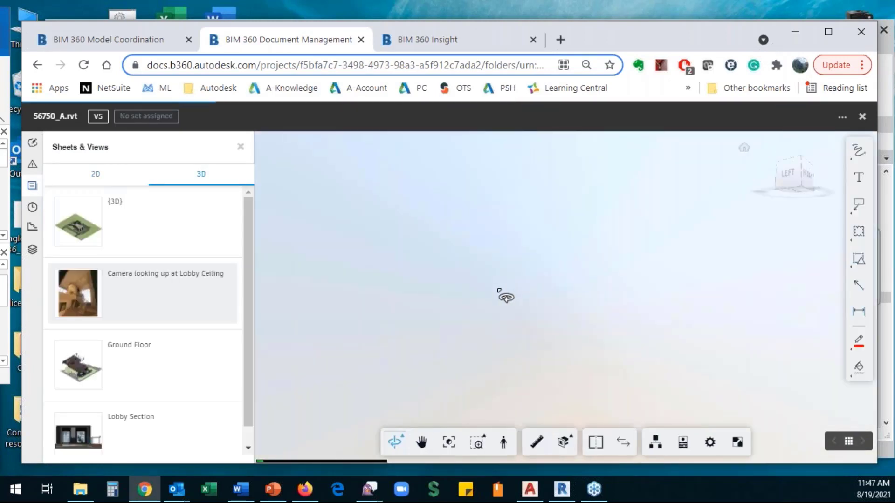
left_click(139, 292)
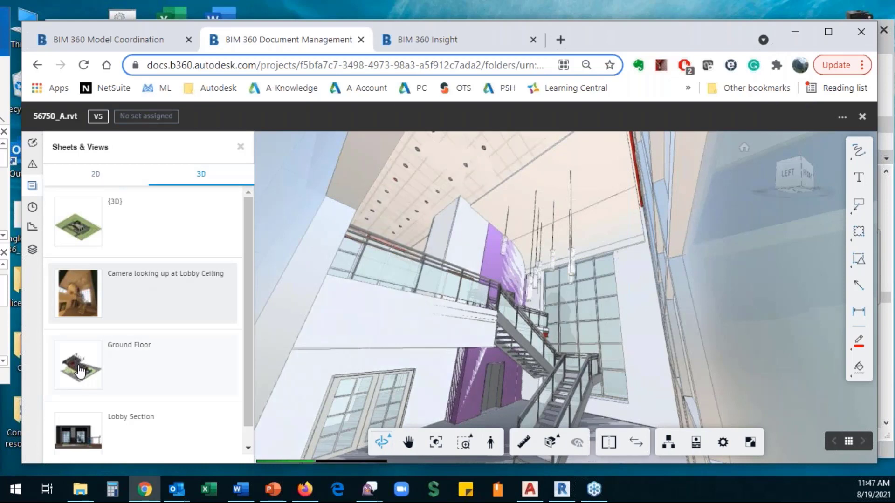
left_click(78, 372)
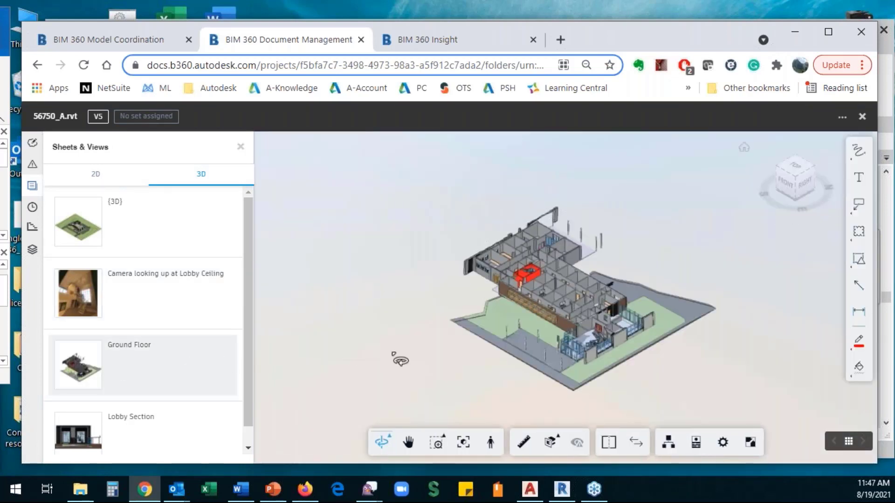
scroll(595, 312, "up", 3)
scroll(595, 312, "up", 3)
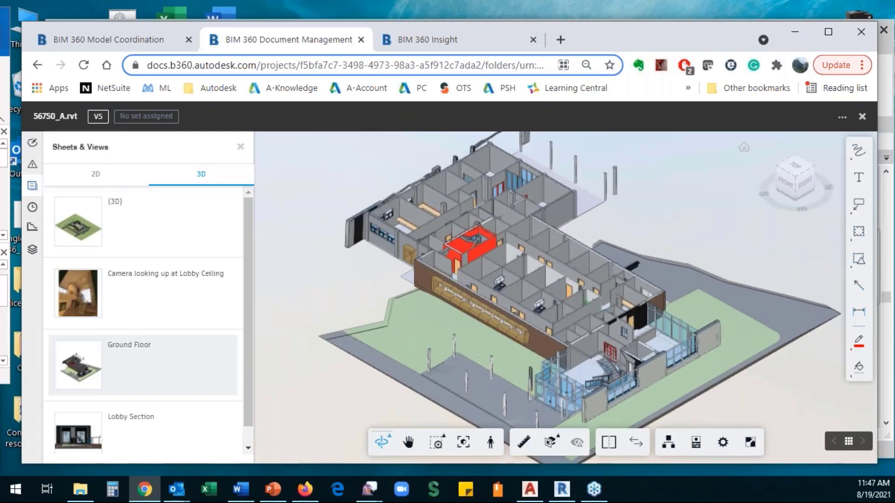
- Start a document comparison with Document B set to v2, then dismiss it
left_click(637, 449)
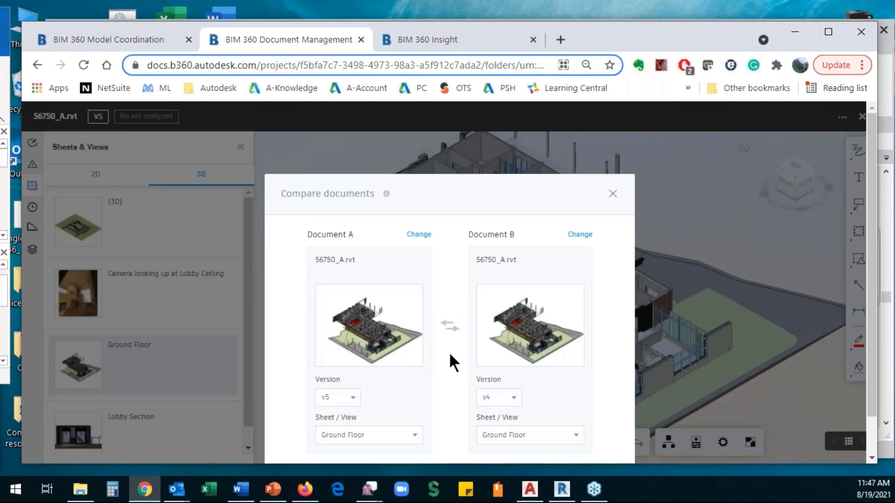
left_click(514, 399)
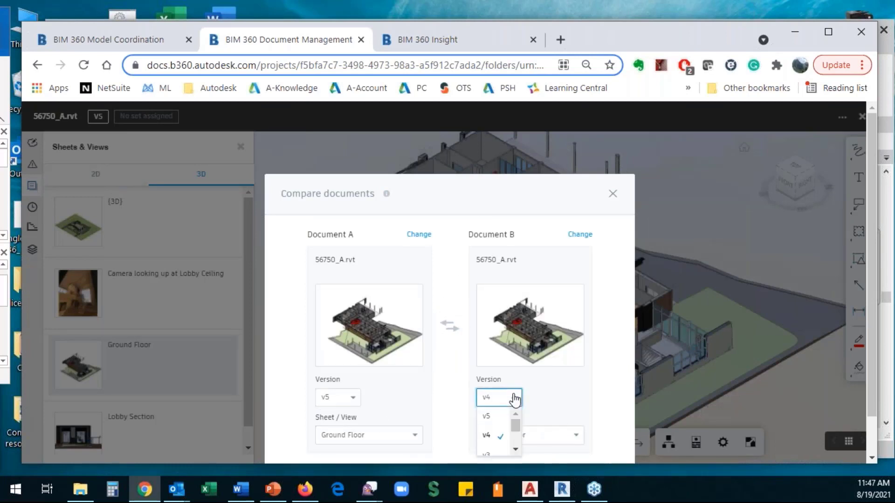
scroll(511, 445, "down", 2)
left_click(494, 447)
left_click(576, 437)
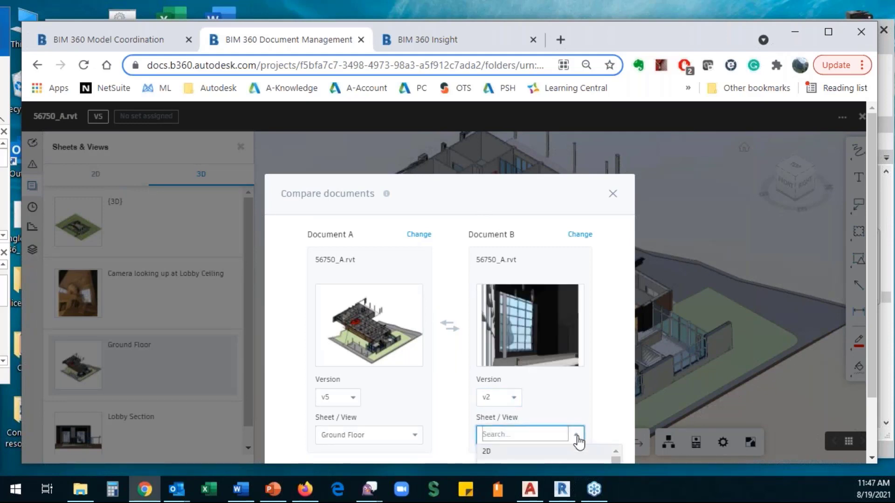
scroll(567, 453, "down", 2)
left_click(505, 168)
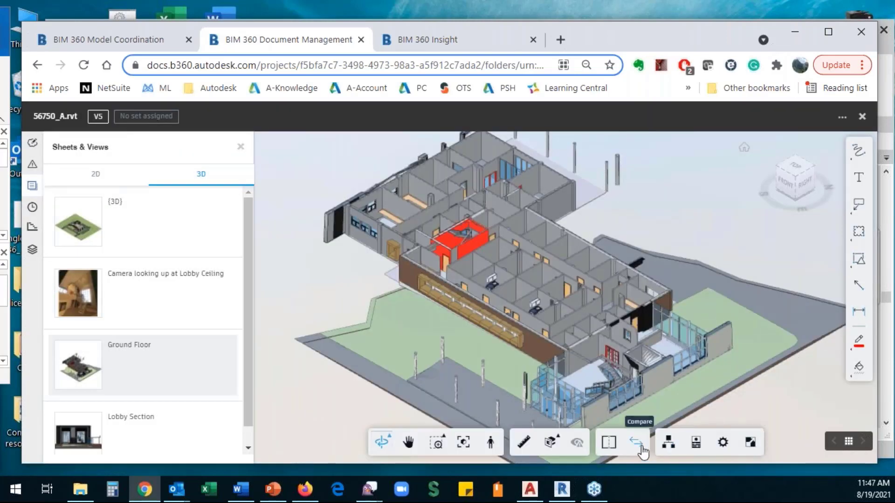
- Compare 56750_A.rvt v2 against v5 using the Ground Floor view
left_click(639, 446)
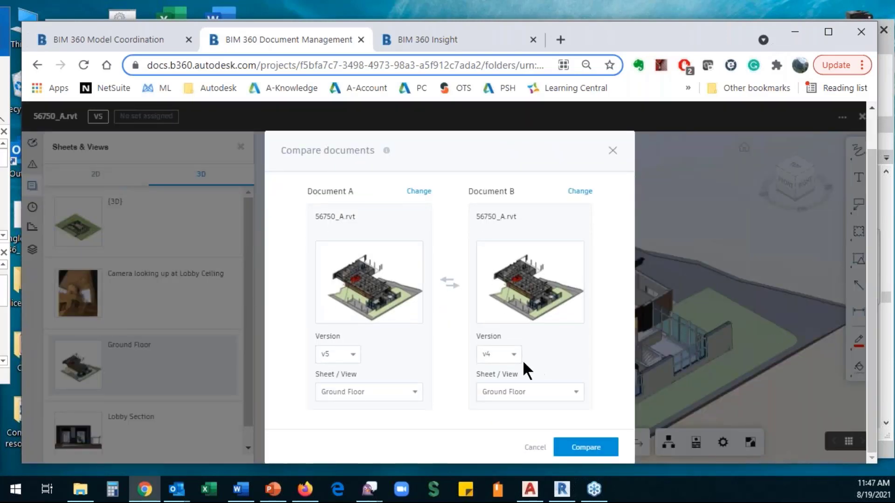
left_click(514, 355)
left_click(515, 406)
left_click(488, 392)
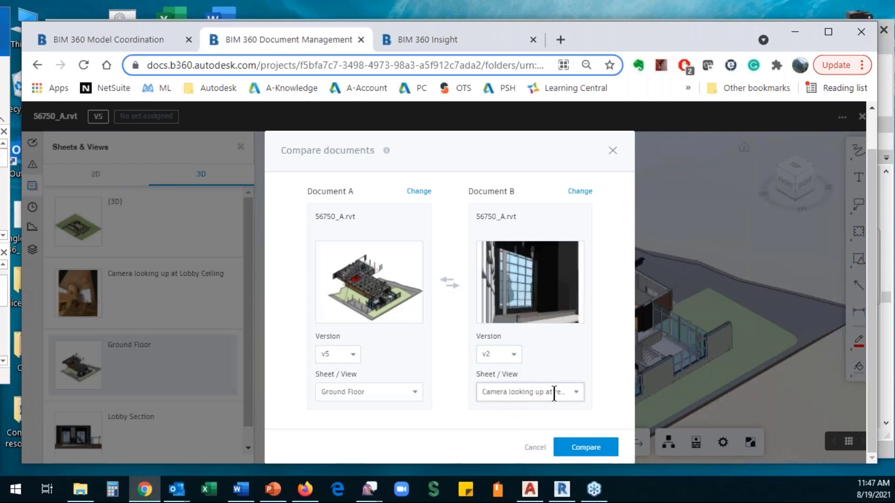
left_click(577, 394)
scroll(559, 443, "down", 3)
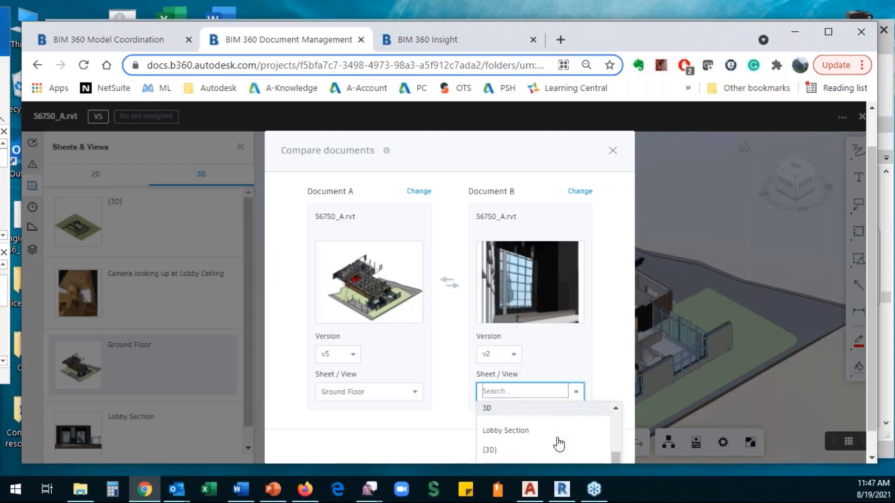
scroll(556, 443, "down", 1)
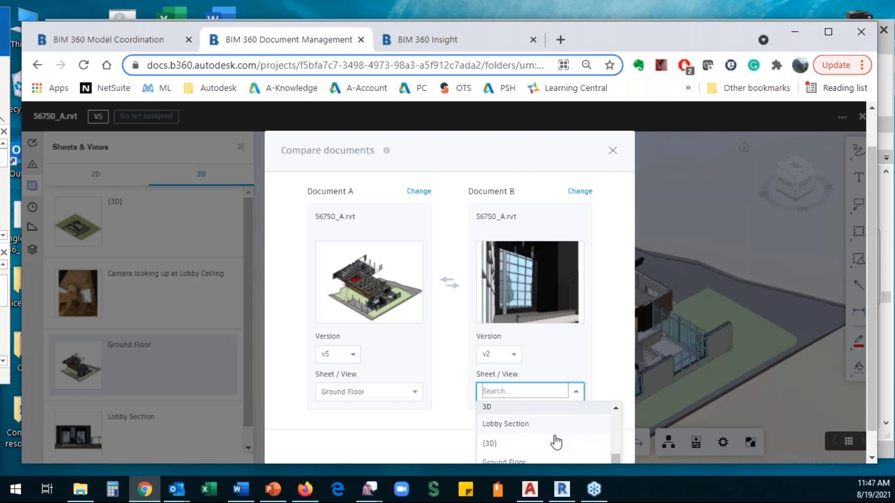
left_click(516, 458)
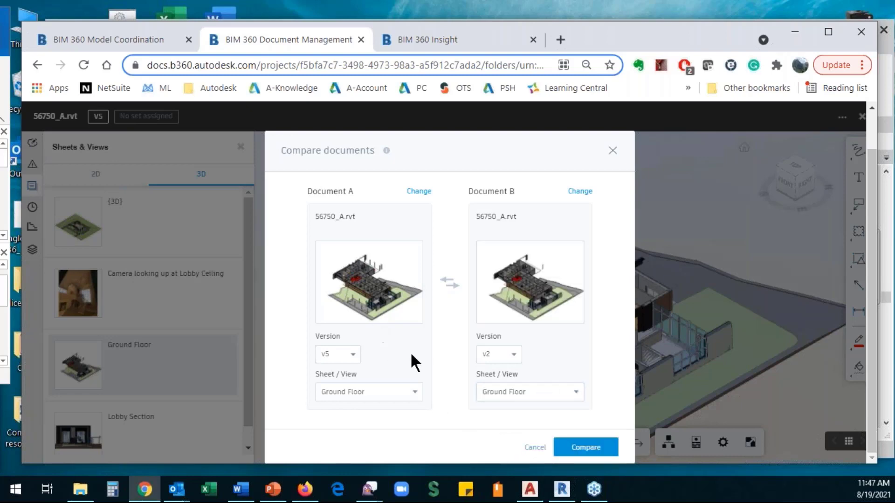
left_click(590, 449)
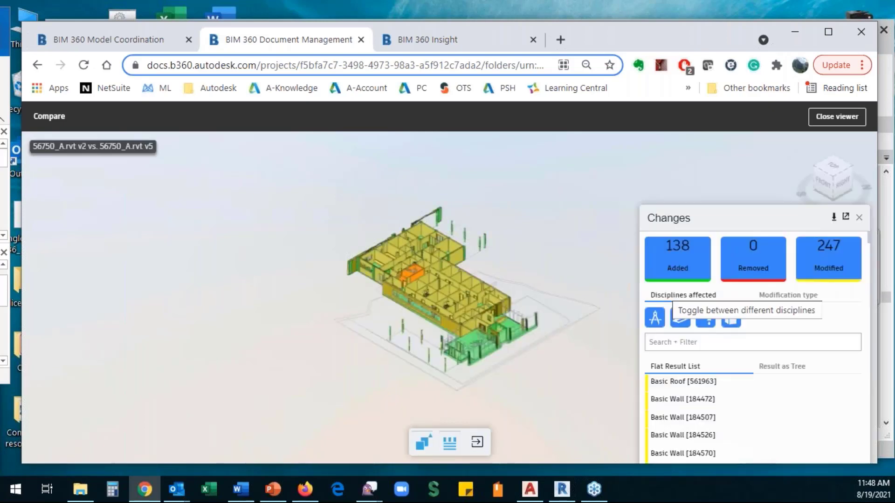
- Hide modified and removed elements so only the 138 added elements show
left_click_drag(757, 218, 694, 171)
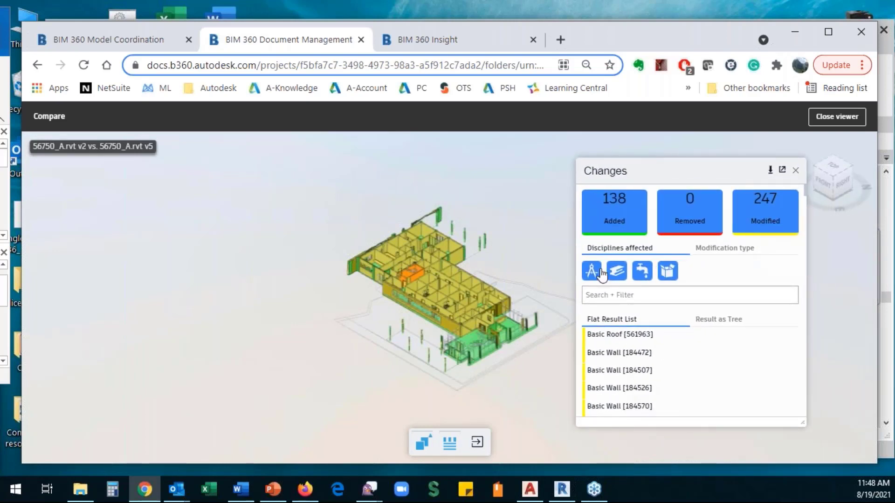
left_click(769, 213)
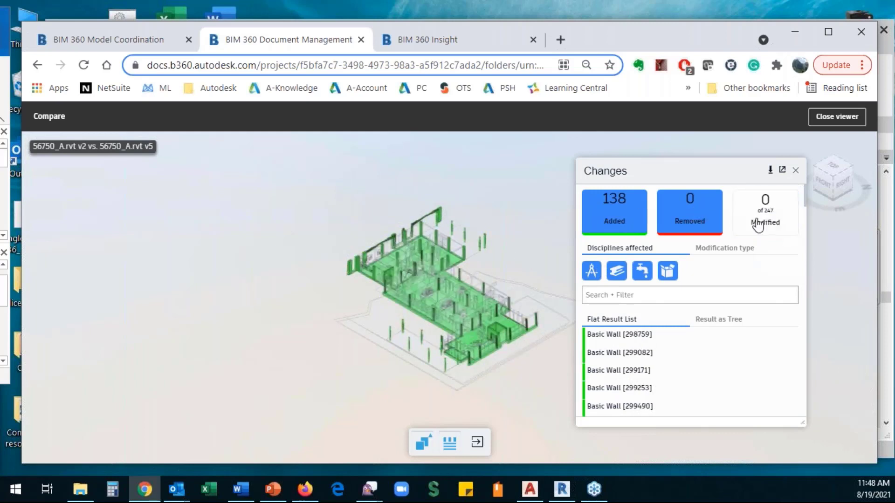
left_click(693, 218)
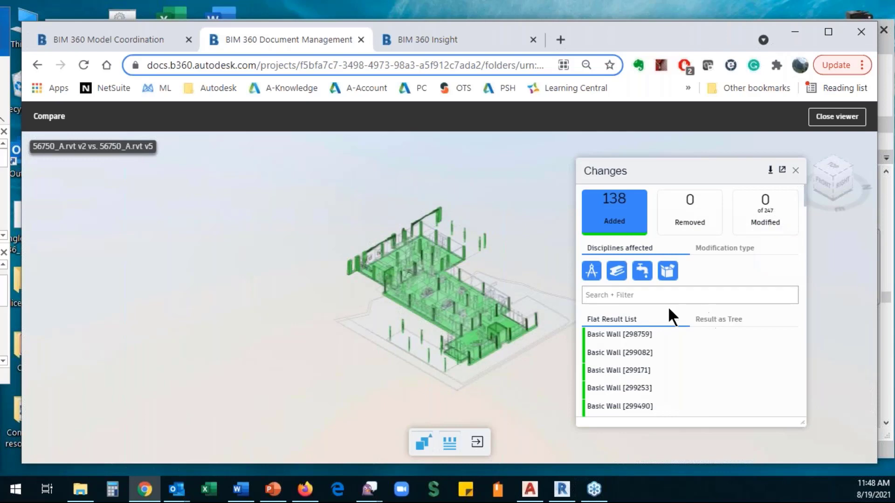
scroll(459, 308, "up", 5)
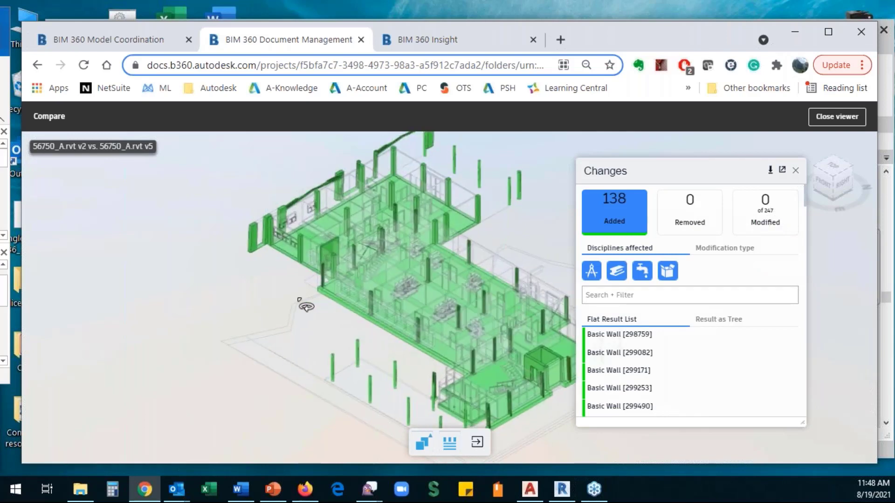
- Show properties of added Concrete-Round-Column1 [388709] beside the Changes panel and orbit around it
double_click(332, 366)
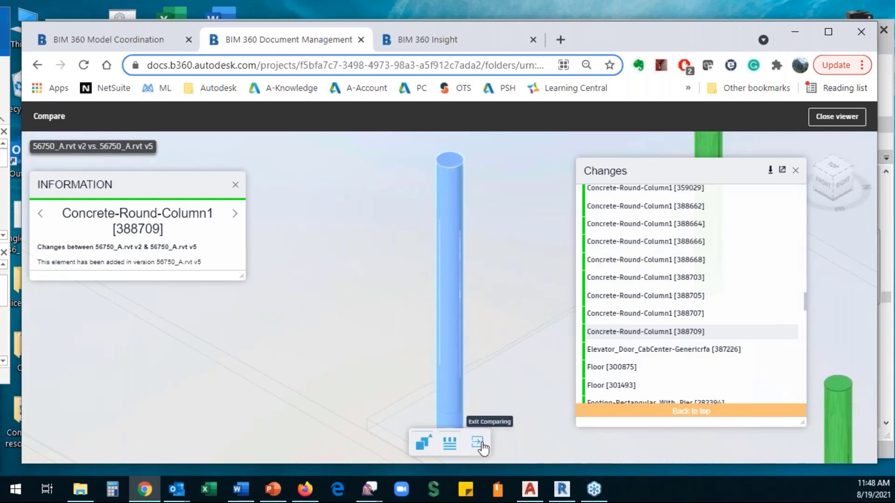
right_click(448, 312)
left_click(480, 314)
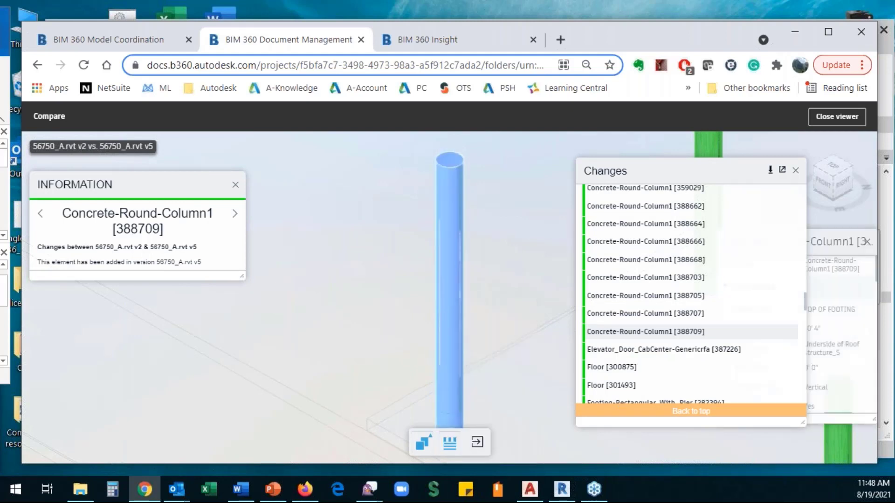
left_click_drag(705, 163, 169, 202)
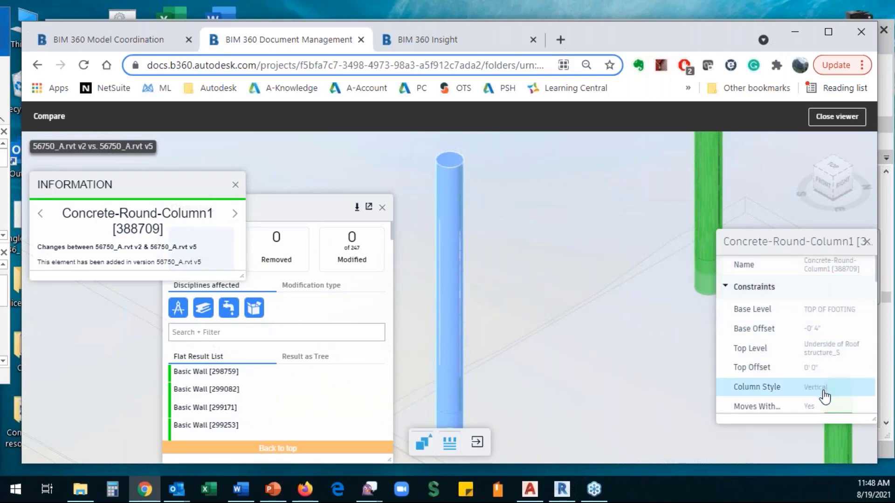
left_click_drag(301, 209, 626, 166)
left_click_drag(317, 279, 288, 364)
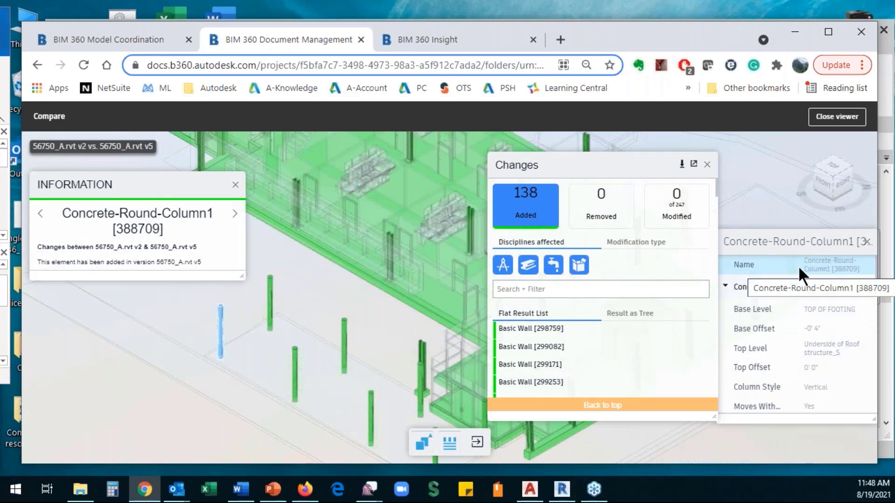
- Review modified Concrete-Round-Column [561060] in v2 and v5, then exit the comparison
left_click(533, 207)
left_click(673, 214)
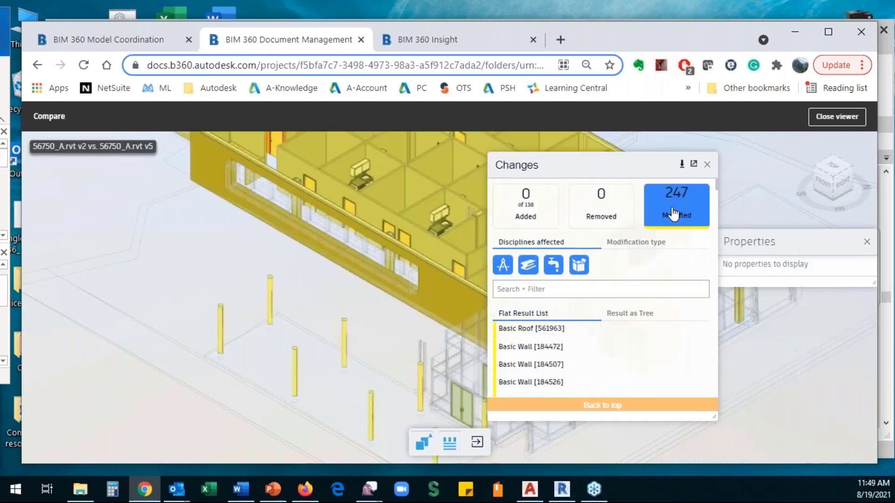
left_click(270, 286)
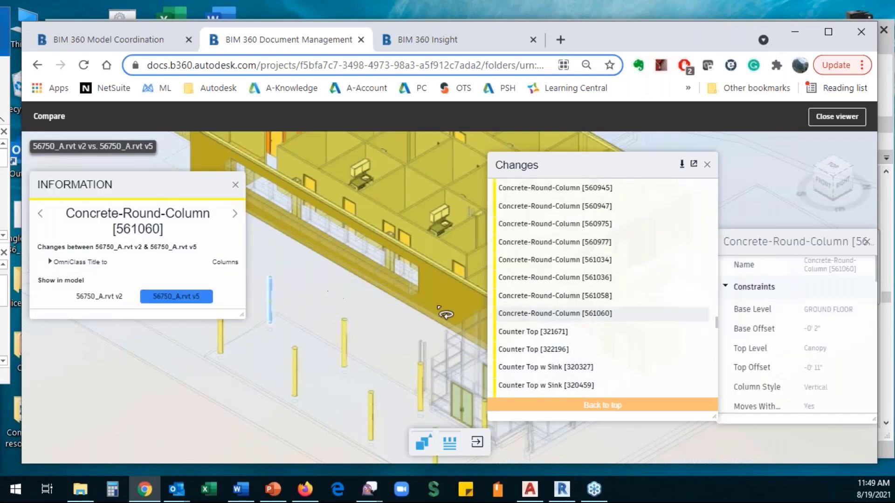
left_click(100, 300)
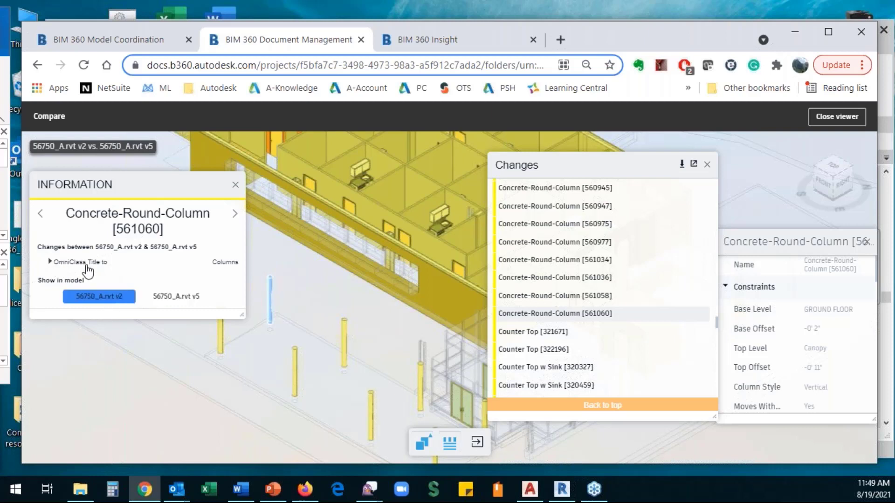
left_click(180, 299)
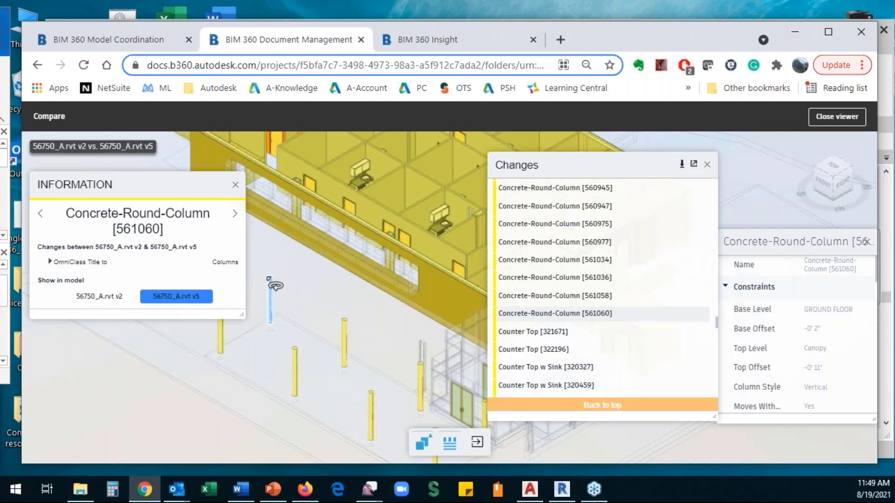
left_click(99, 299)
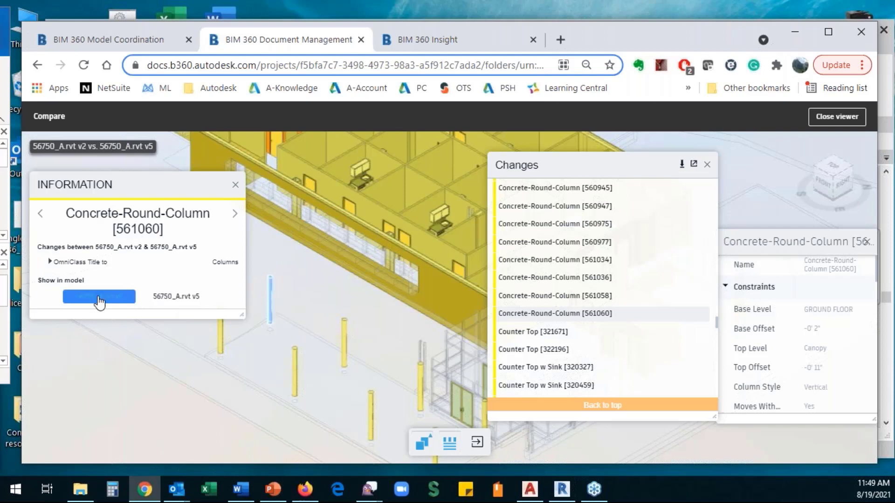
left_click(167, 300)
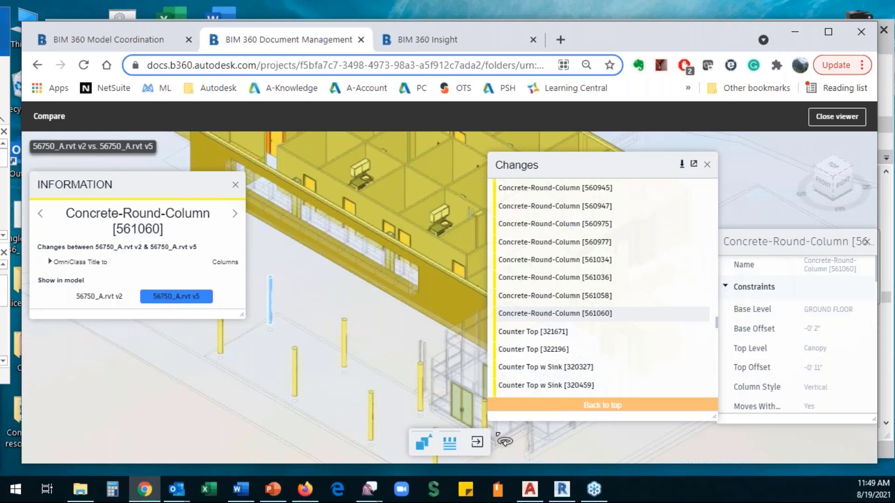
left_click(478, 444)
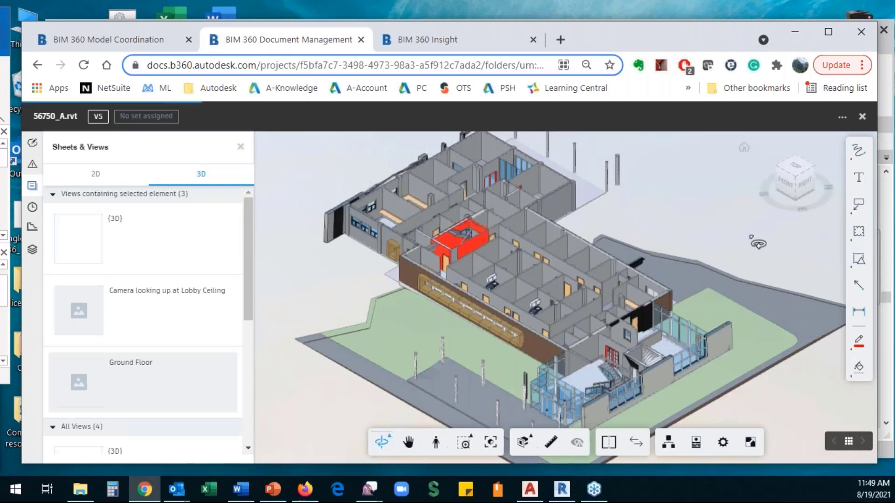
- Close the viewer and open 56750_P_Systems.rvt from the Plumbing folder
left_click(863, 117)
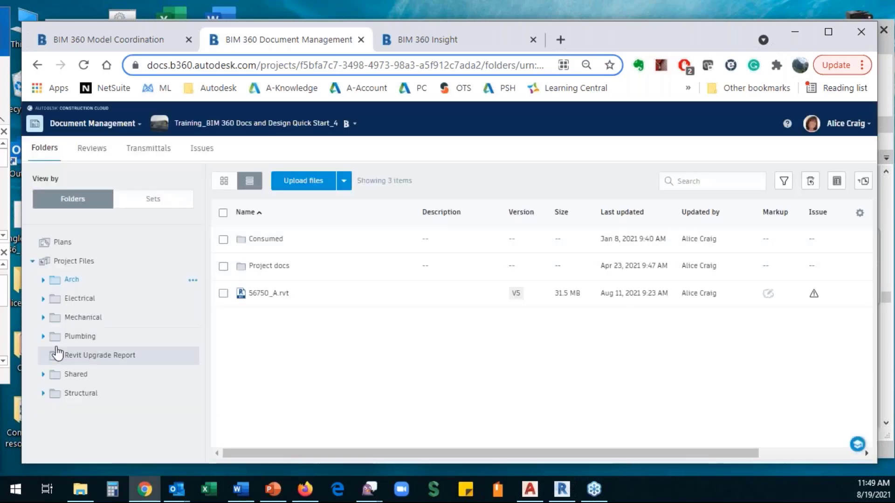
left_click(80, 338)
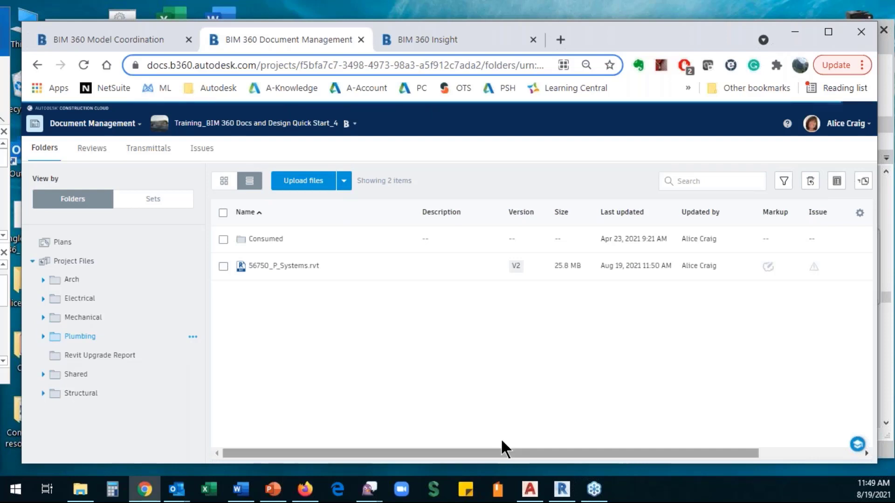
left_click(284, 265)
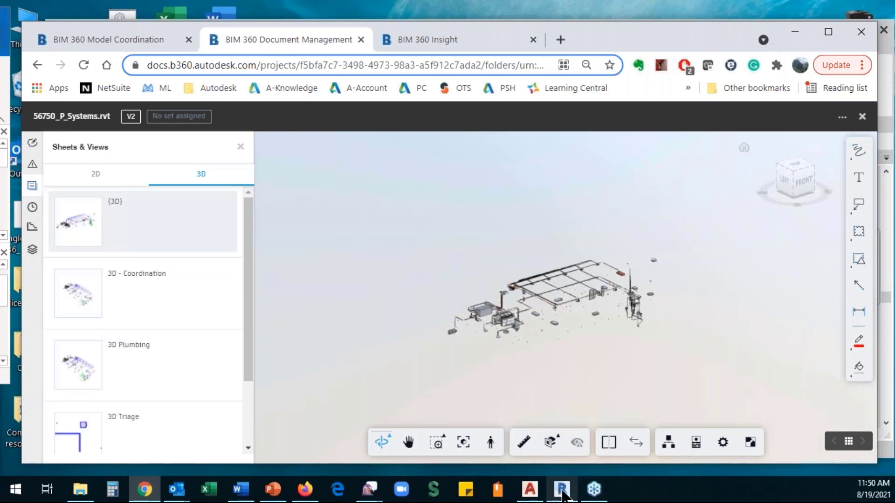
- In Revit, dismiss the cloud-save confirmation and begin adding a Revit link from Manage Links
mouse_move(562, 496)
left_click(567, 450)
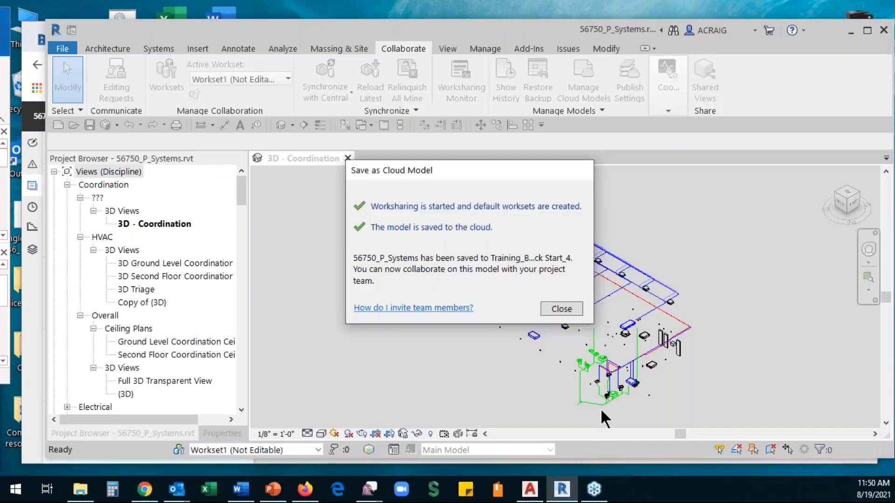
left_click(564, 309)
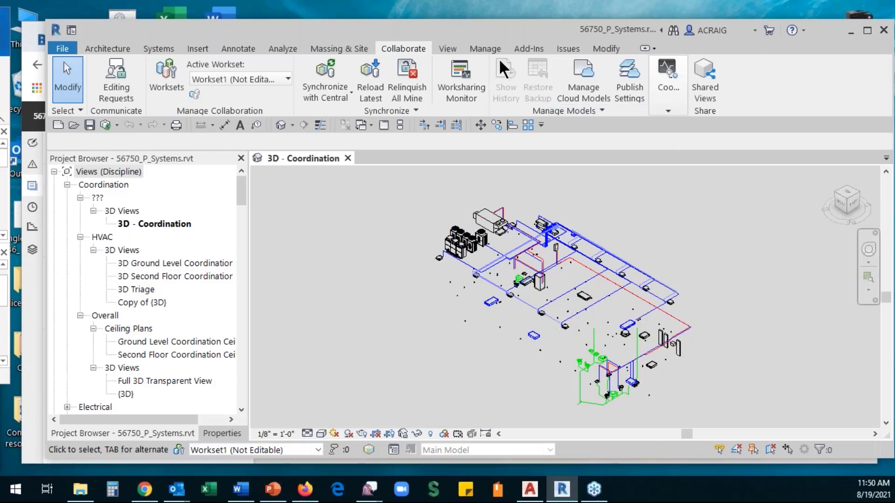
left_click(484, 49)
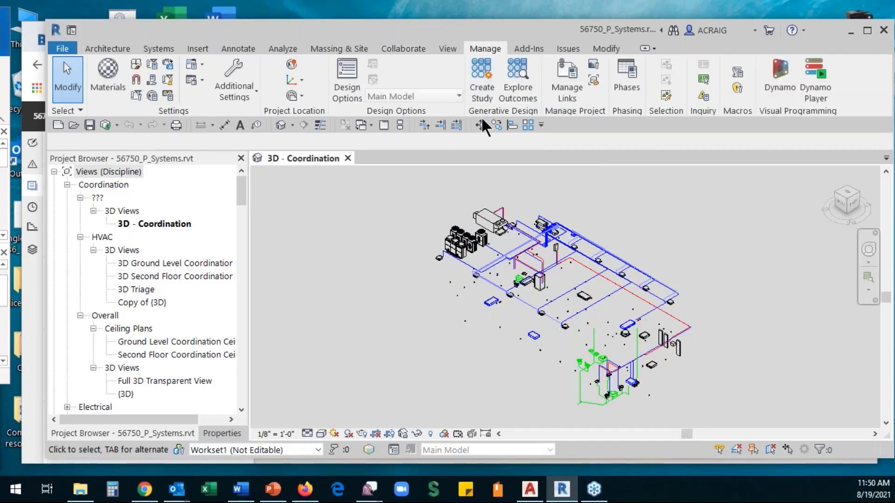
left_click(564, 89)
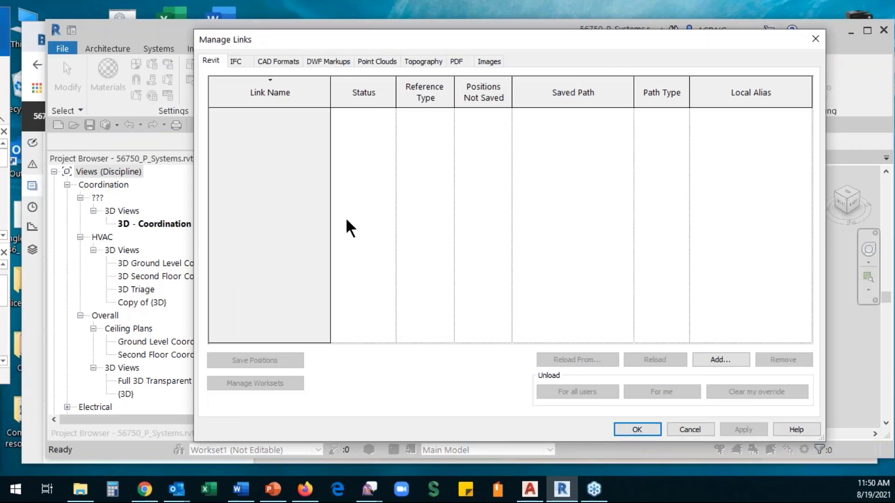
left_click(728, 362)
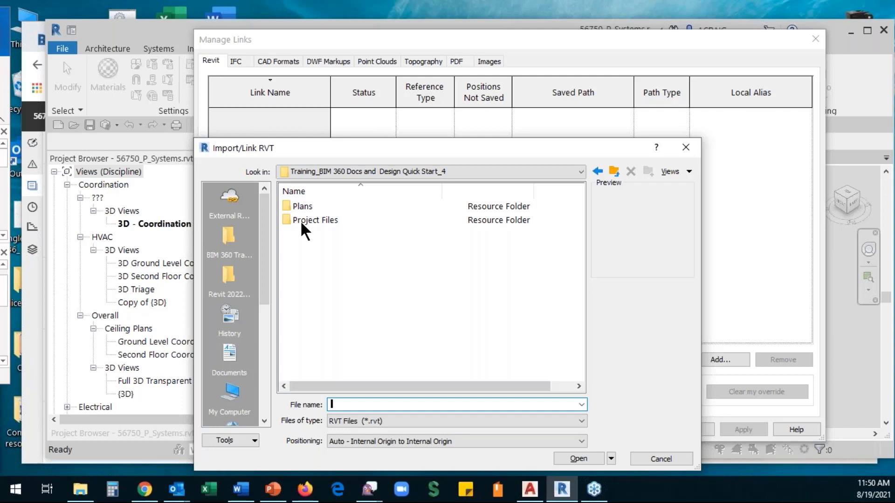
- Browse Project Files > Arch, then Shared > Arch to reach 56750_A.rvt
left_click(303, 222)
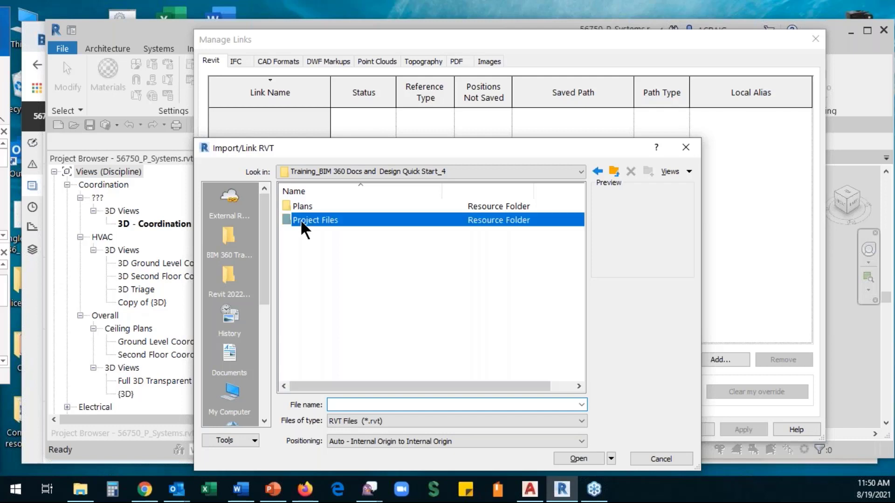
double_click(303, 222)
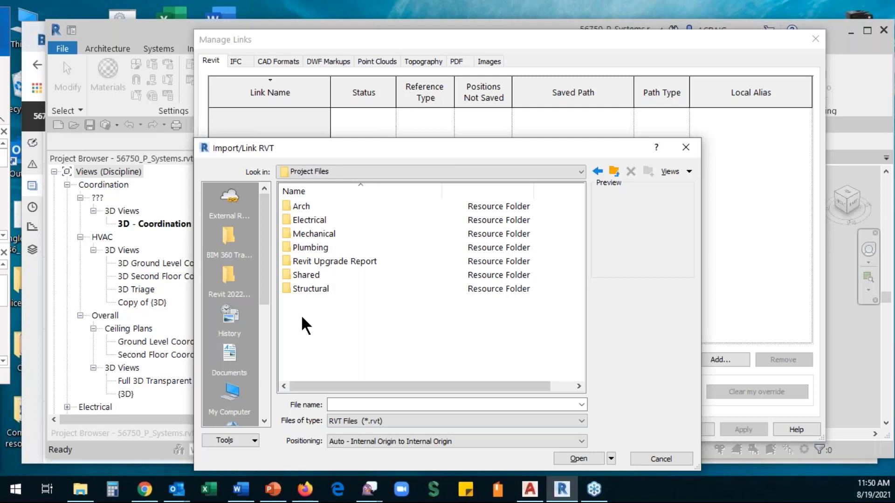
double_click(301, 206)
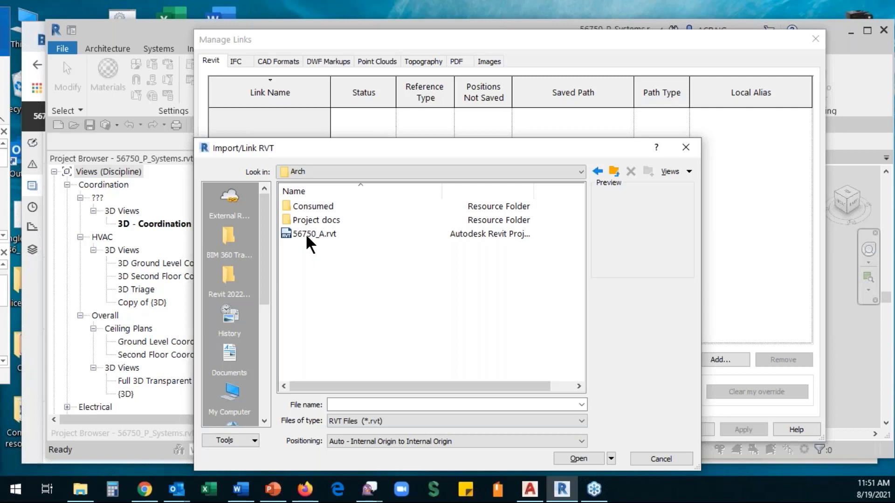
left_click(614, 172)
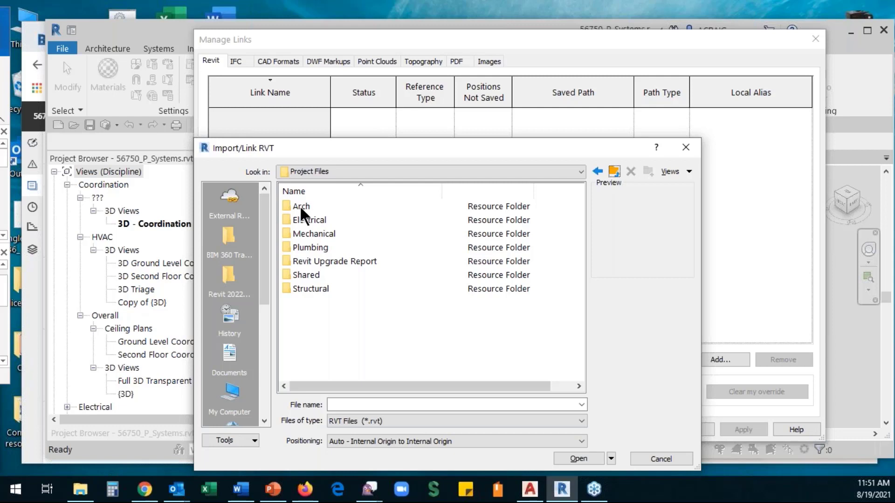
double_click(299, 276)
double_click(298, 206)
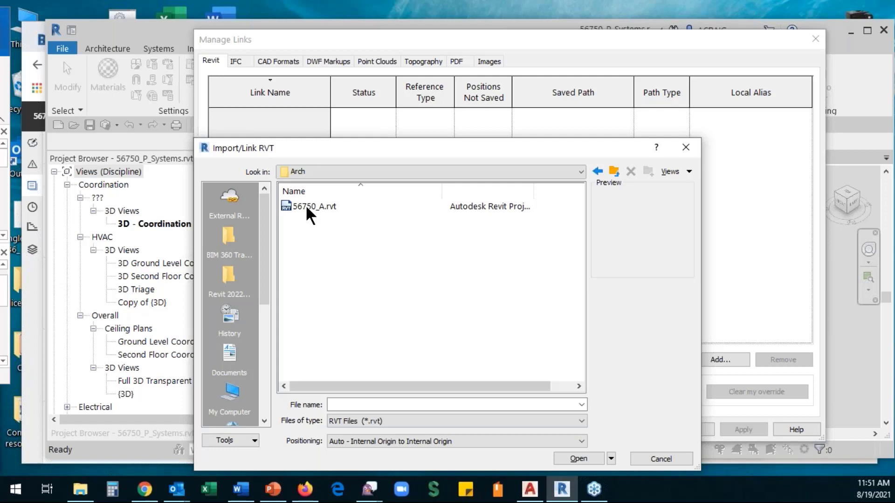
- Check the Plumbing and Arch folders inside Shared for linkable files
left_click(614, 172)
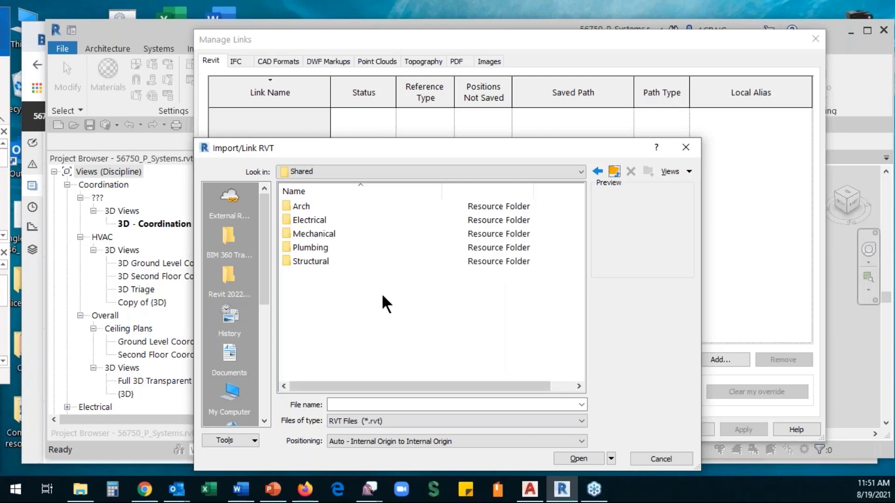
double_click(294, 247)
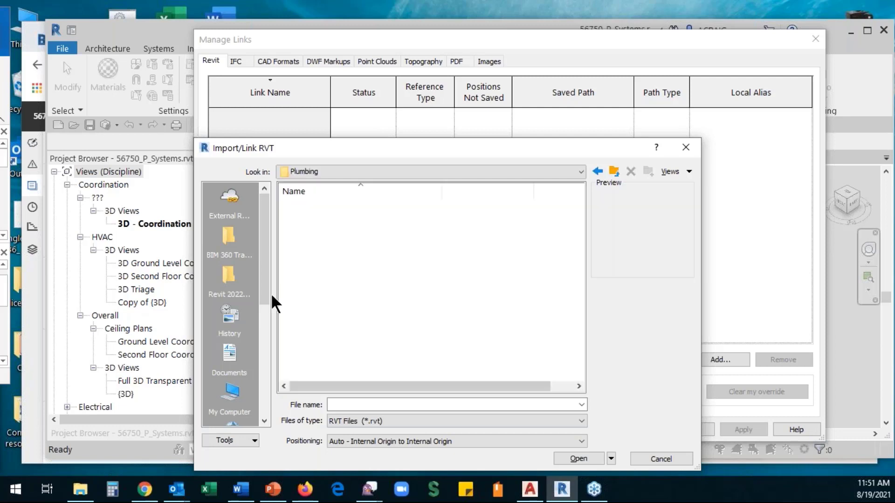
left_click(614, 172)
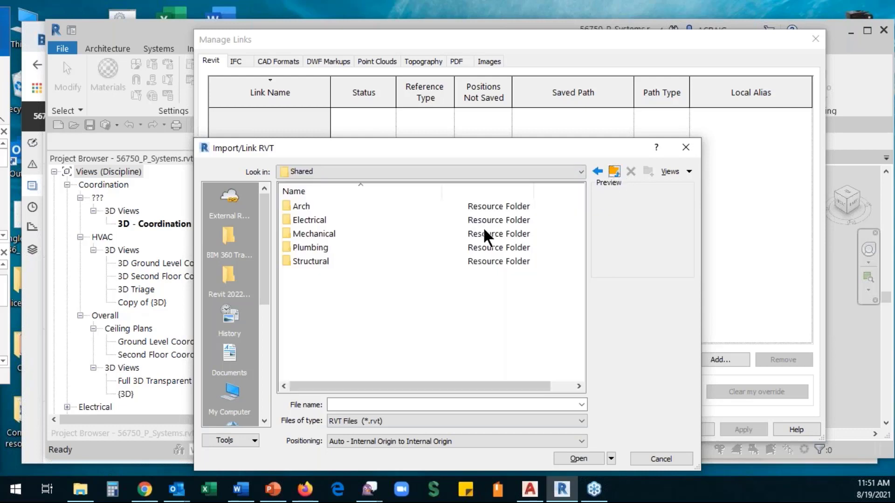
double_click(301, 207)
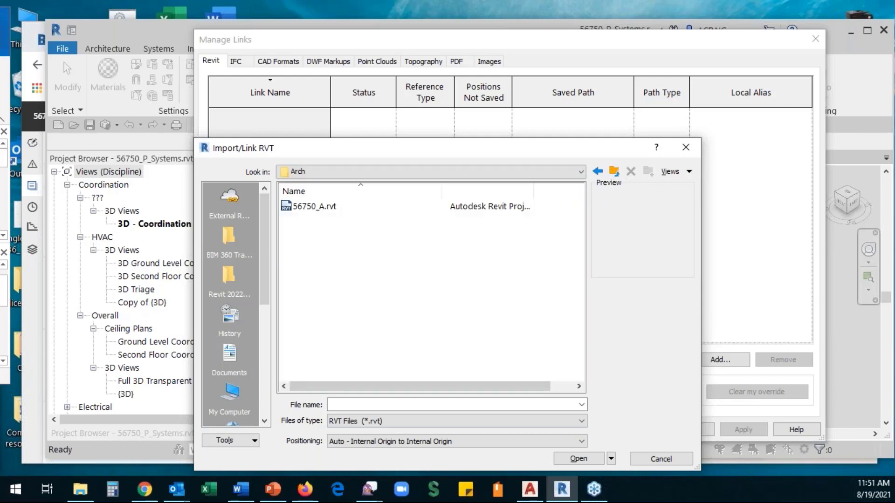
left_click(614, 171)
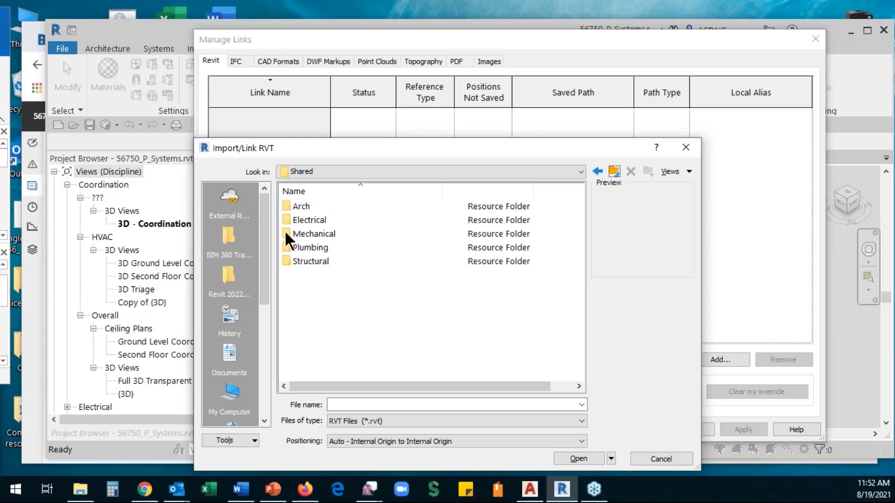
double_click(307, 252)
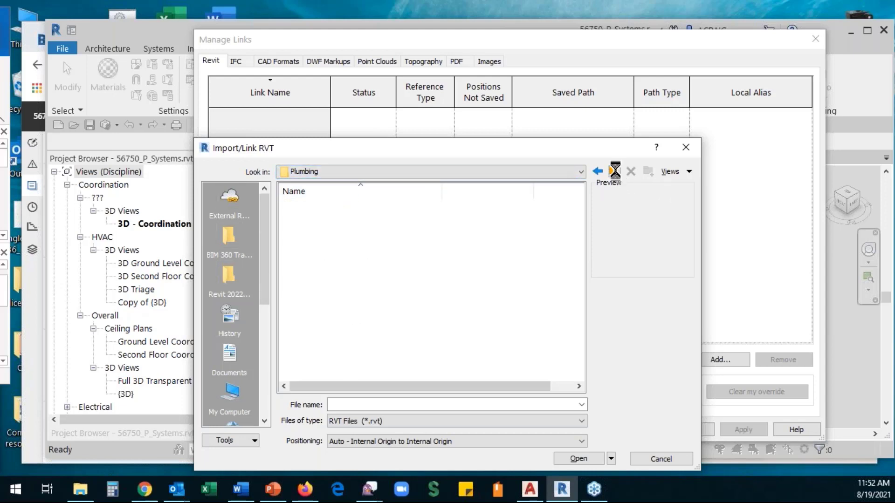
left_click(614, 171)
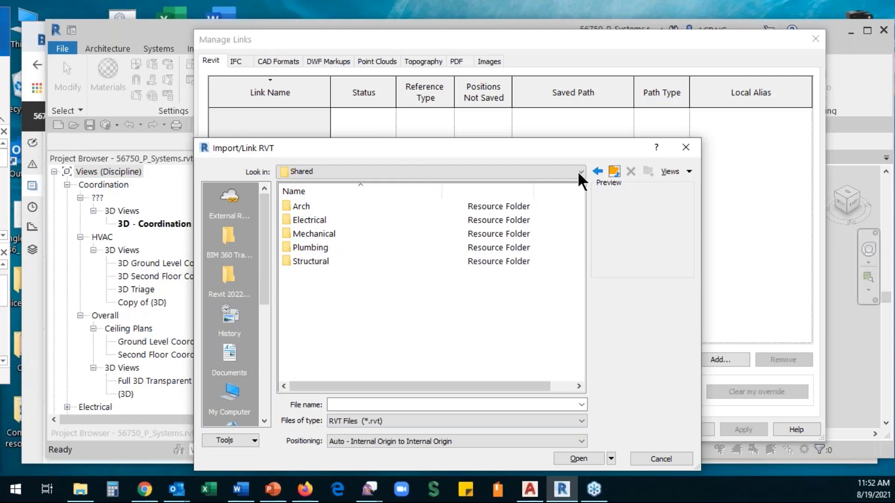
- Check the Plumbing and Consumed folders, then select 56750_A.rvt in Shared > Arch
left_click(615, 173)
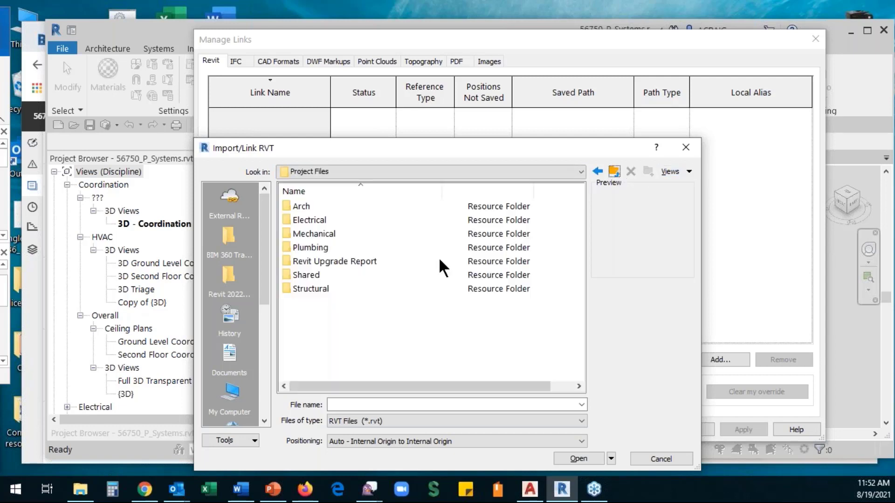
left_click(303, 247)
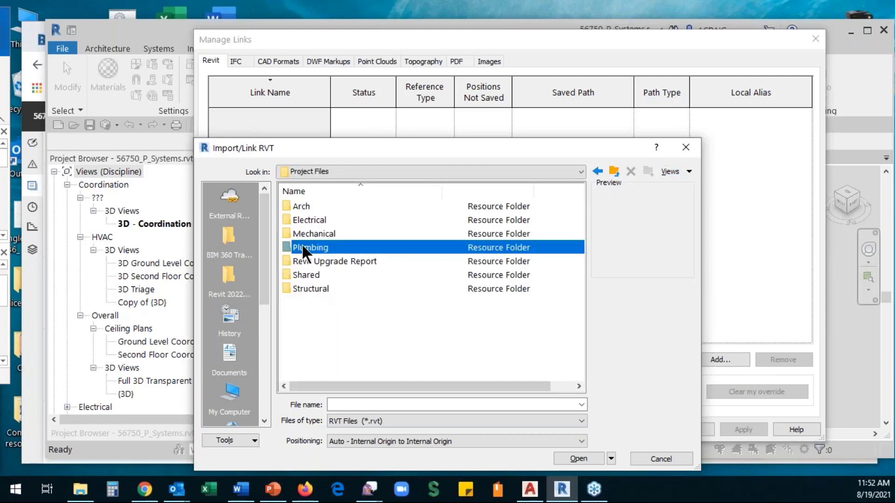
double_click(303, 249)
double_click(311, 211)
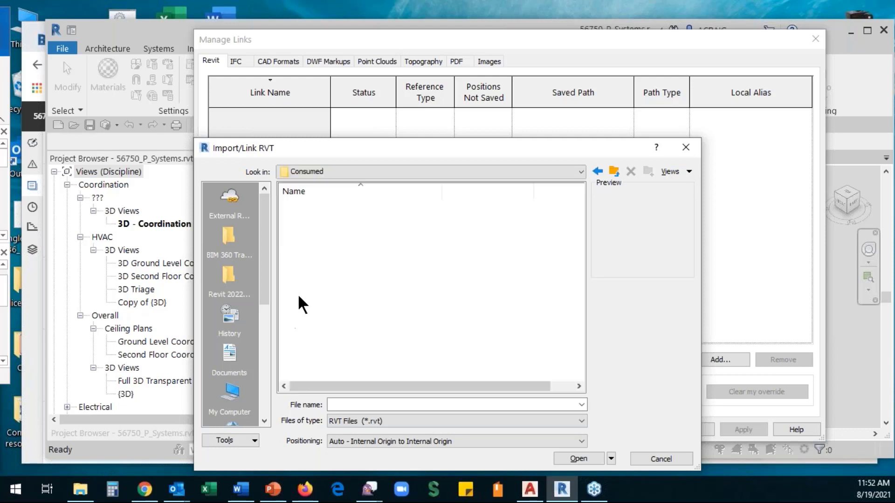
left_click(614, 171)
left_click(614, 172)
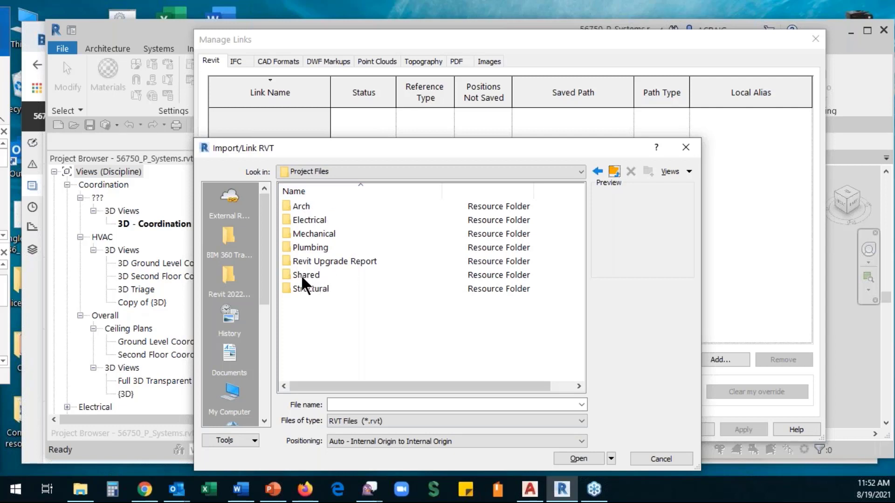
double_click(305, 248)
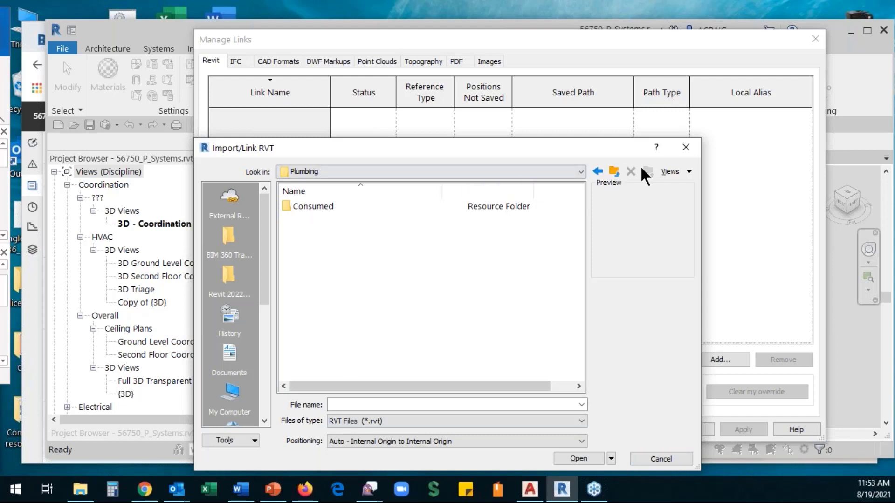
left_click(614, 173)
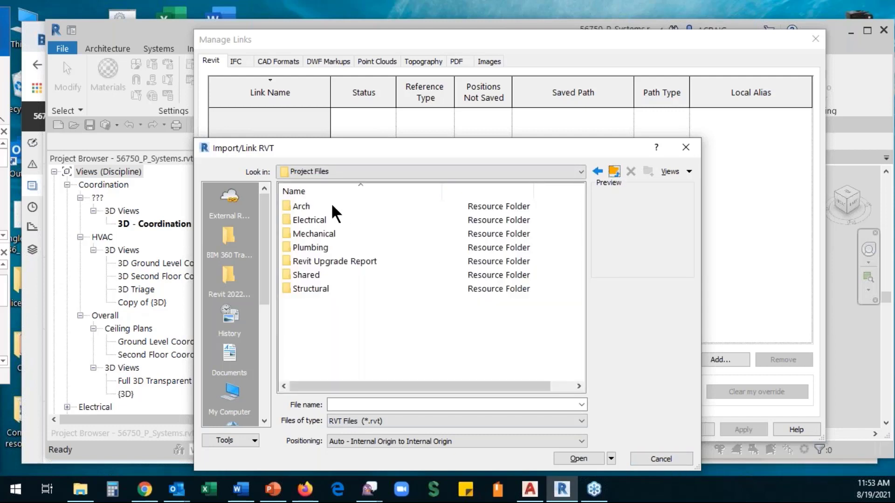
double_click(303, 276)
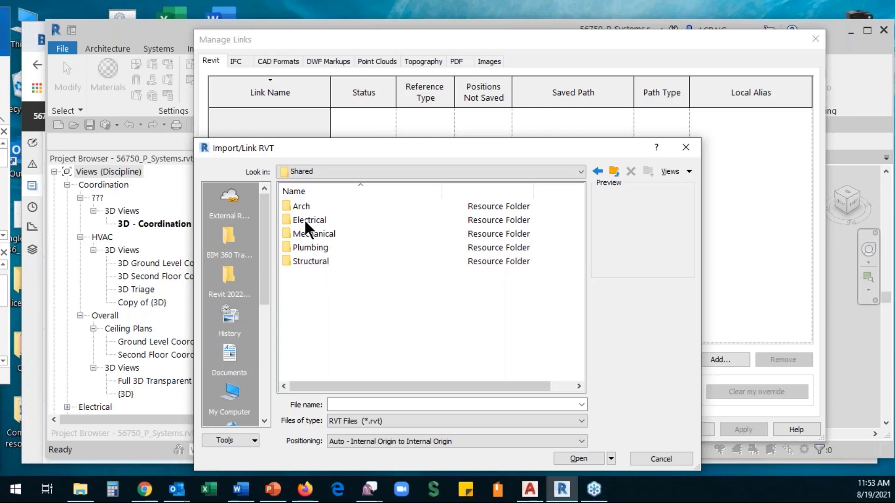
double_click(298, 207)
left_click(308, 206)
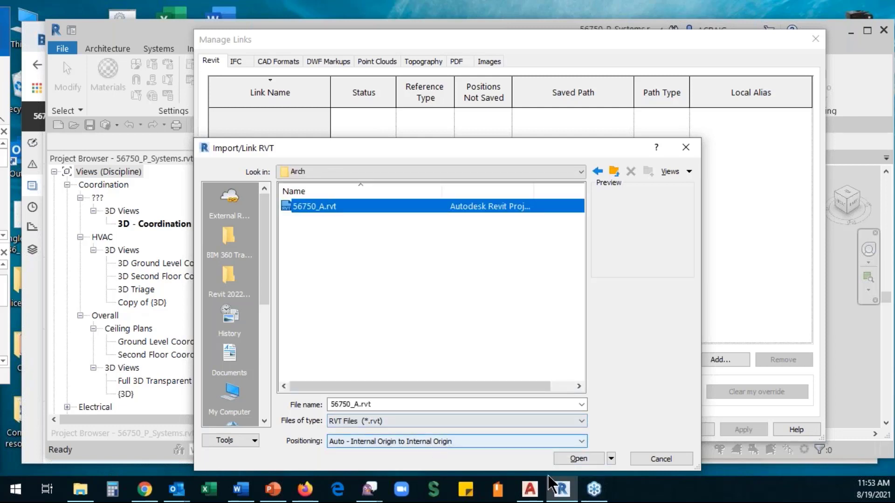
- Link 56750_A.rvt past the nested-links warning, confirm Manage Links, zoom out, and minimize Revit
left_click(578, 460)
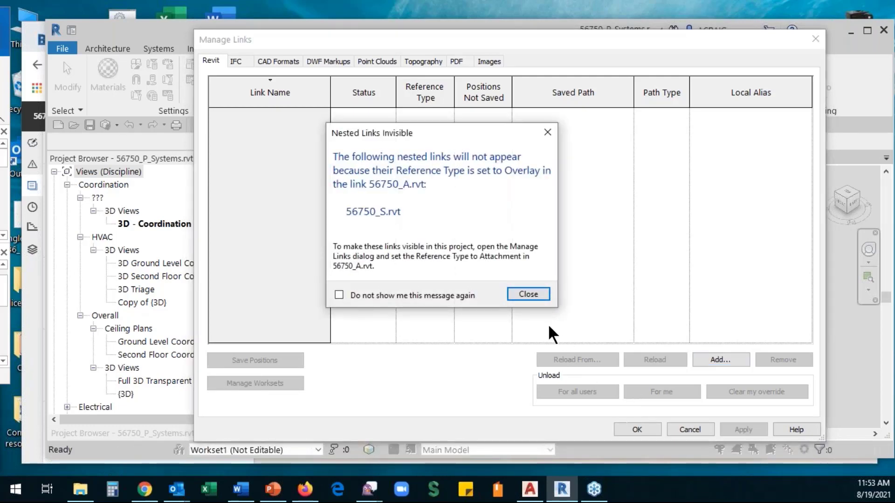
left_click(532, 298)
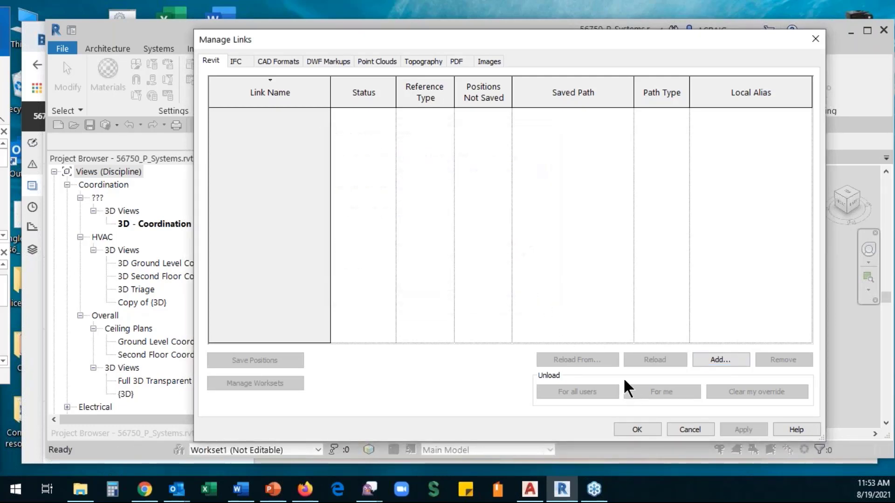
left_click(637, 430)
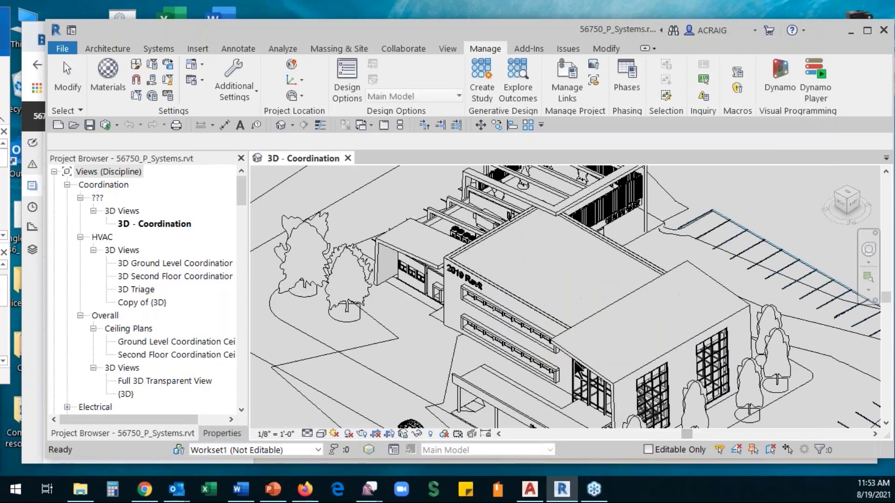
scroll(508, 332, "down", 4)
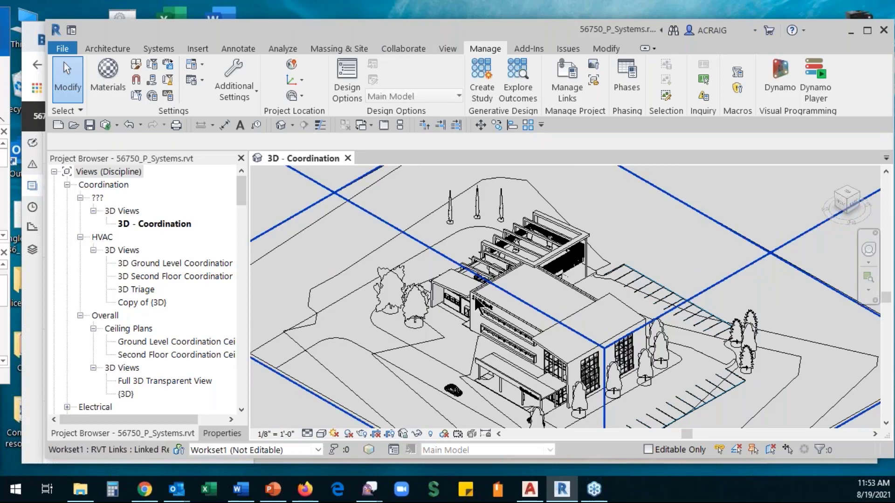
scroll(466, 303, "down", 3)
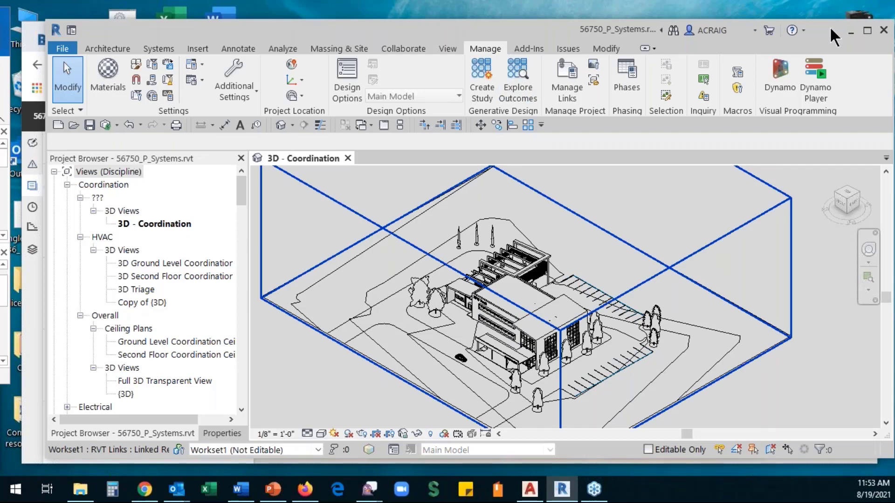
left_click(852, 32)
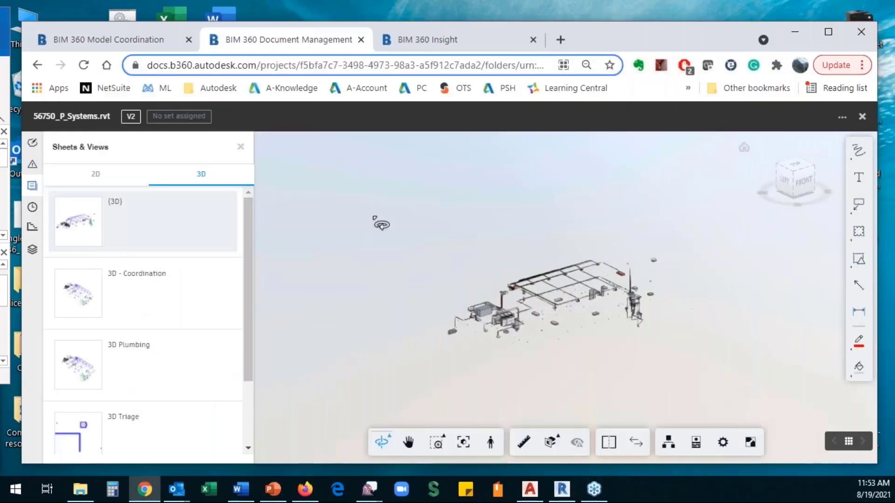
- Switch to BIM 360 Model Coordination and browse the Arch_Structure space's list of 25 models
left_click(108, 39)
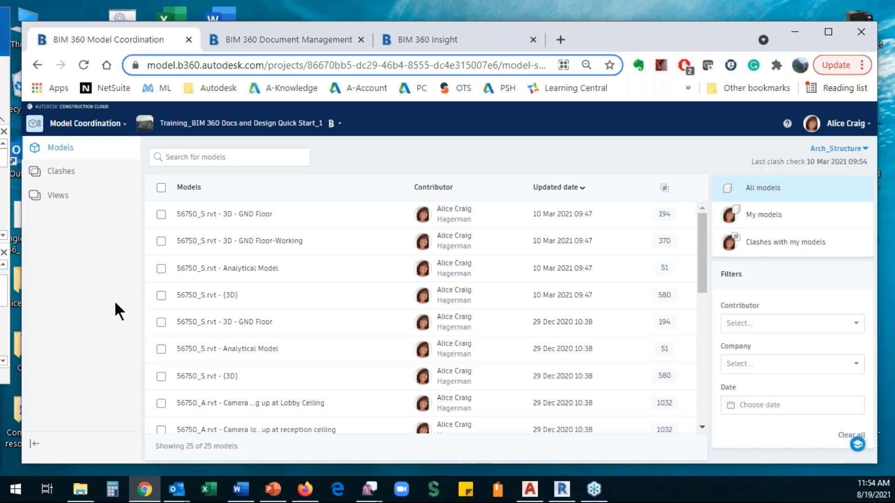
scroll(349, 252, "down", 10)
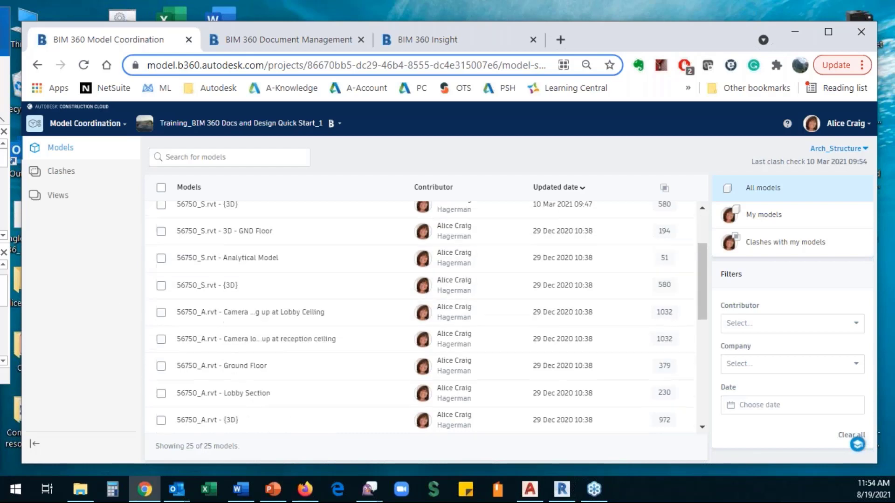
scroll(426, 317, "up", 10)
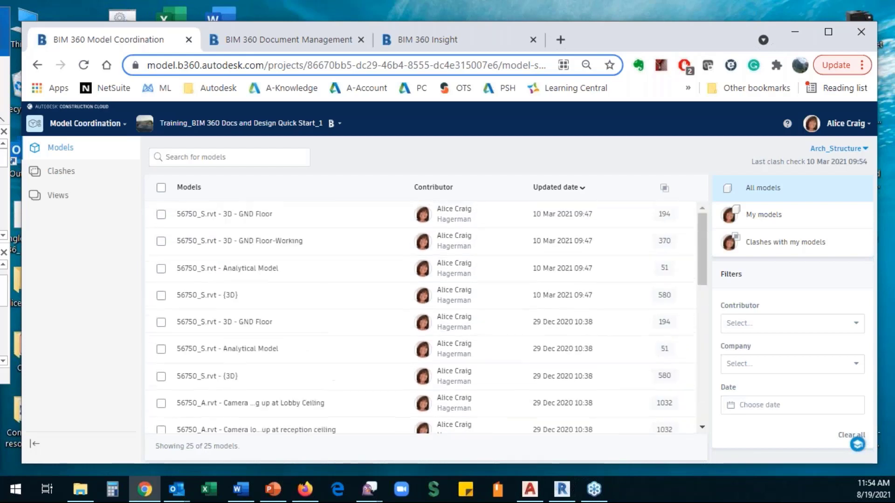
- Glance over the clashes overview, then return to the Arch_Structure set's 25-model list
left_click(58, 174)
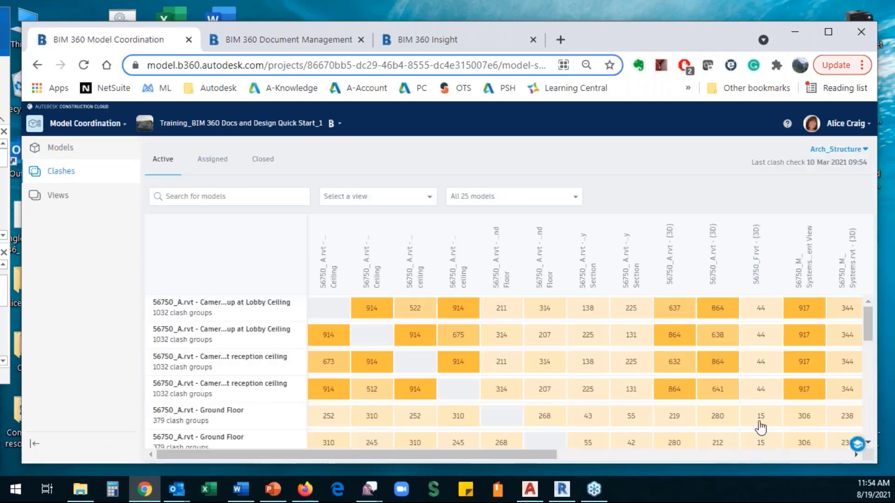
scroll(629, 354, "down", 9)
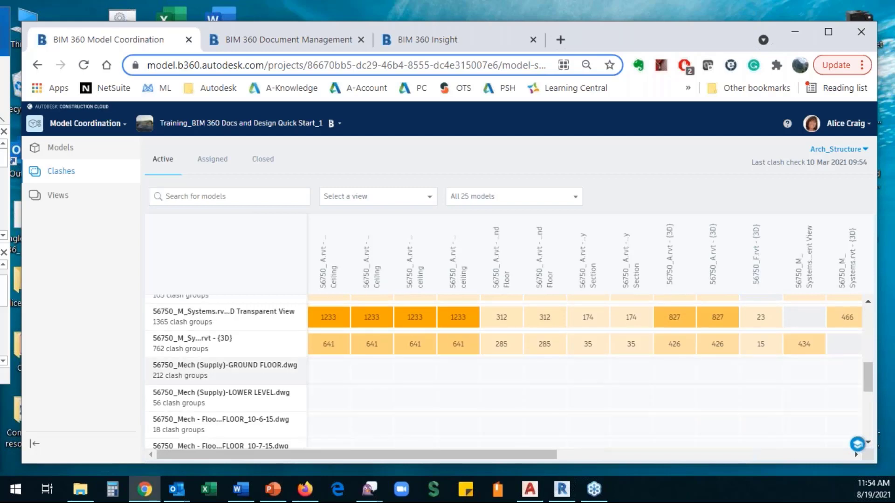
scroll(631, 359, "up", 8)
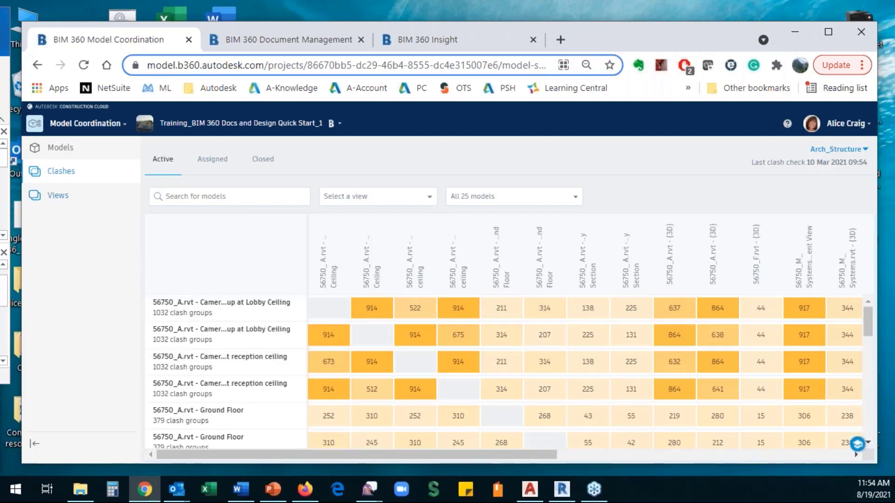
left_click(63, 148)
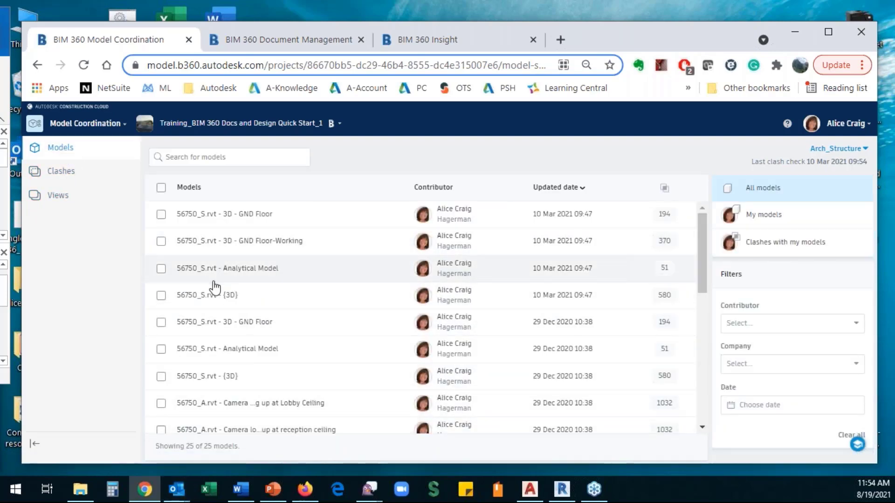
- Switch to the Training_BIM 360 Docs and Design Quick Start_4 project and list its nine models
left_click(57, 196)
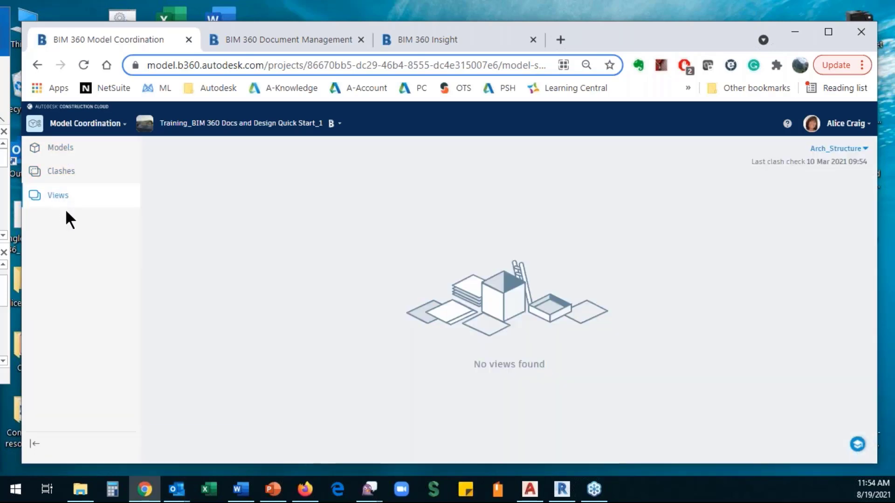
left_click(273, 131)
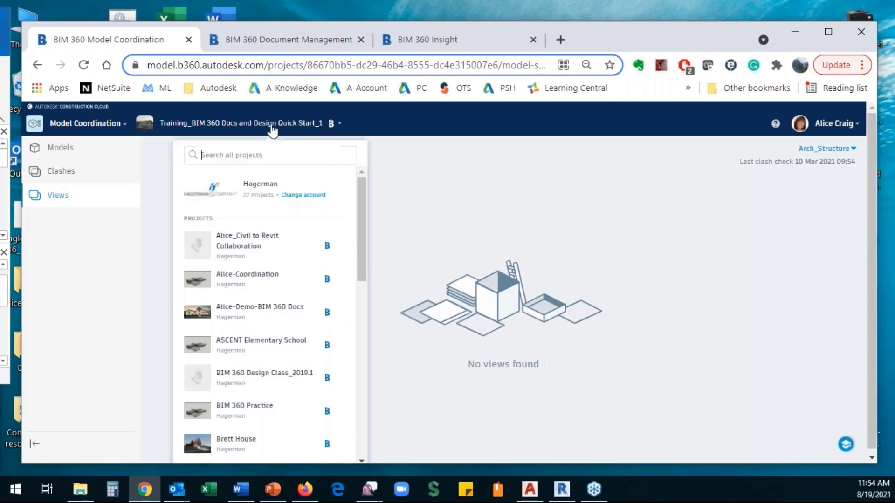
scroll(256, 387, "down", 8)
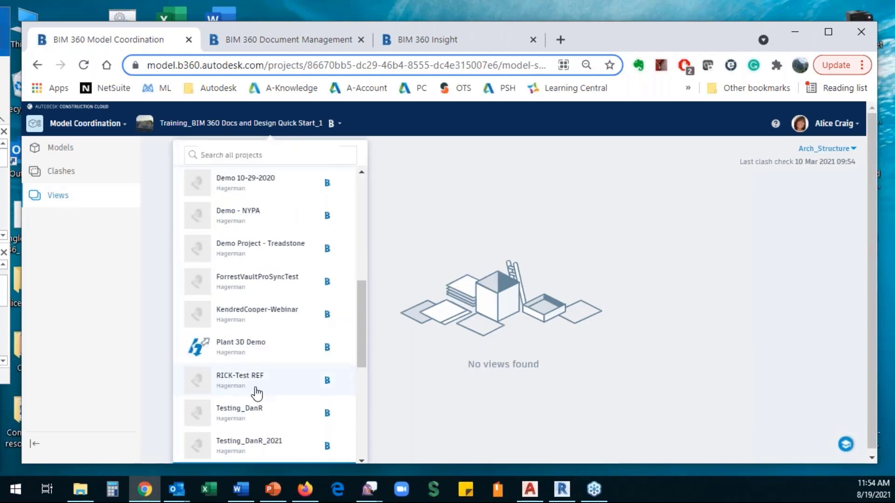
scroll(273, 326, "down", 5)
left_click(266, 279)
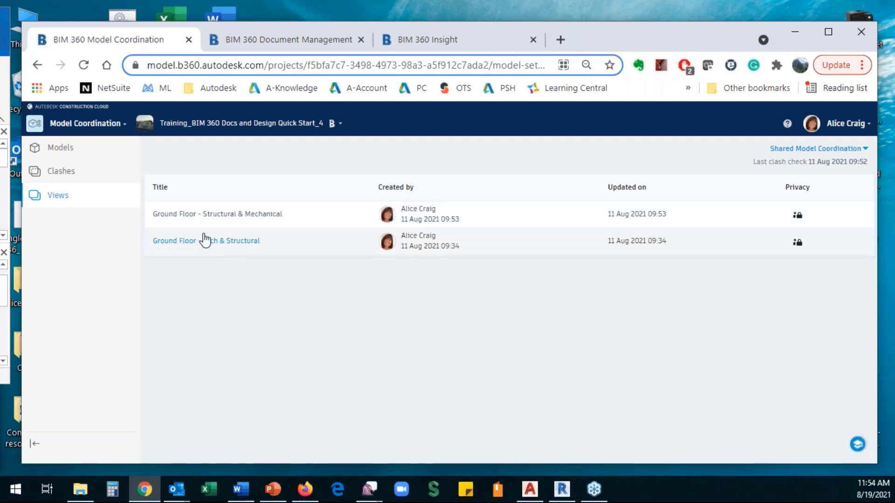
left_click(58, 152)
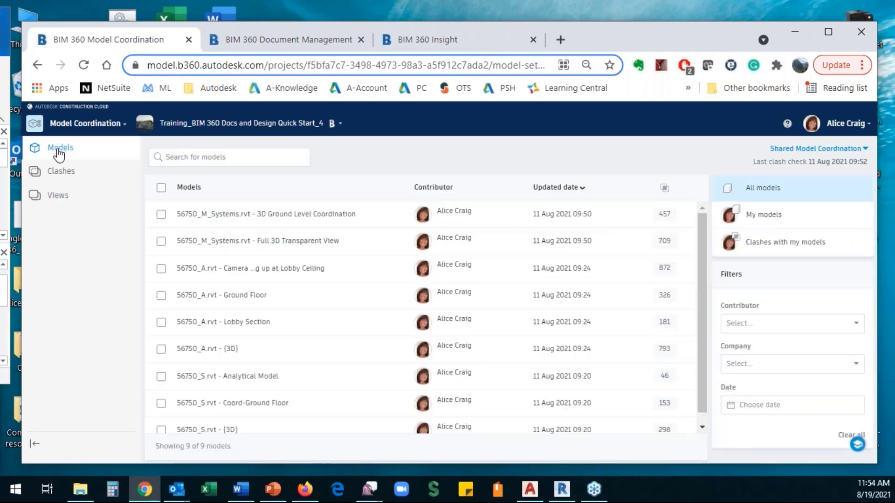
- View 56750_M_Systems.rvt 3D Ground Level Coordination together with 56750_S.rvt Coord-Ground Floor
left_click(161, 215)
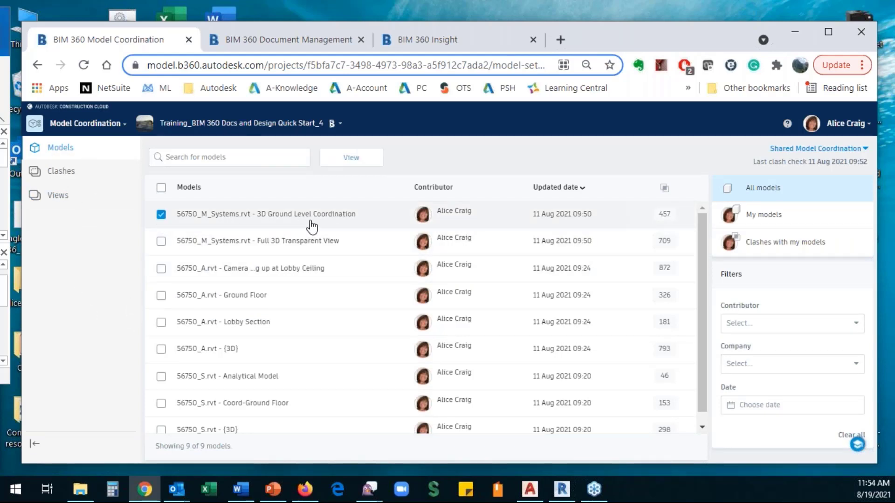
scroll(289, 270, "down", 1)
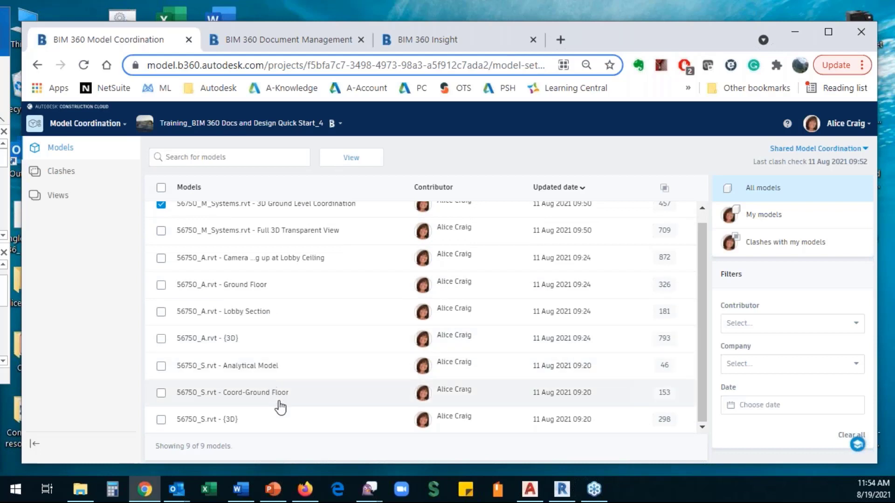
left_click(161, 393)
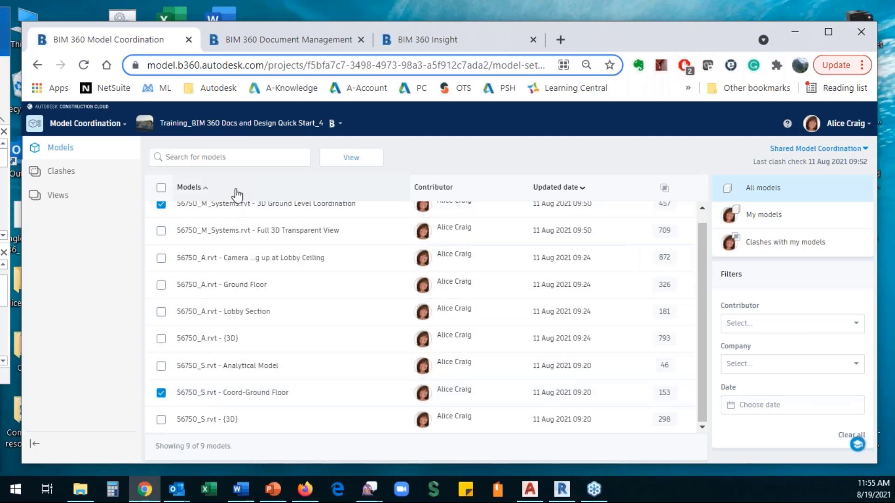
left_click(351, 158)
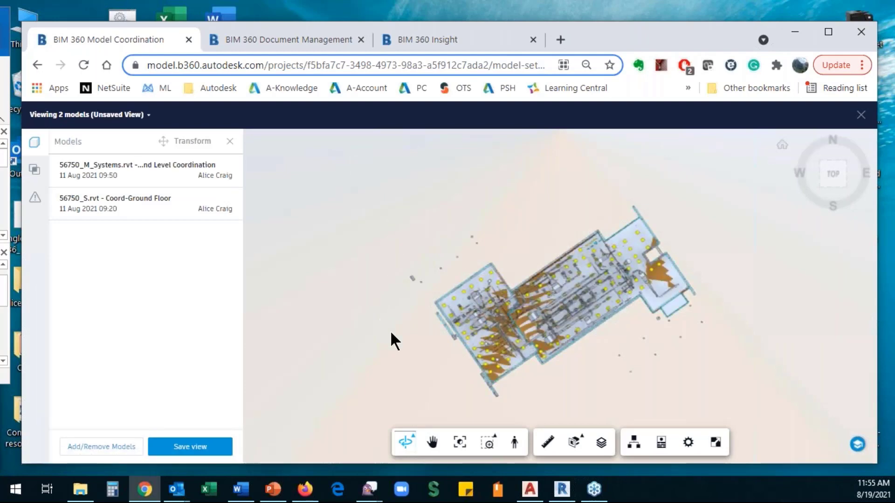
- Orbit and zoom to inspect the ductwork and piping over the ground-floor structure
left_click_drag(413, 351, 426, 260)
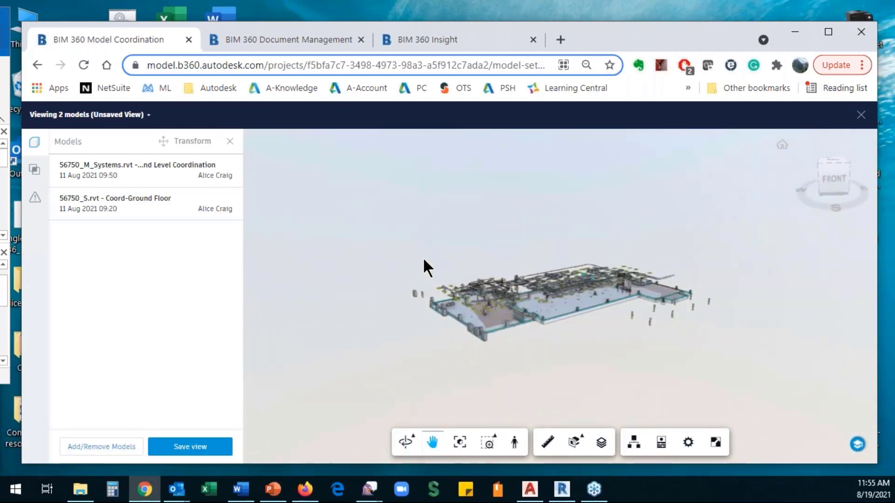
scroll(575, 316, "up", 5)
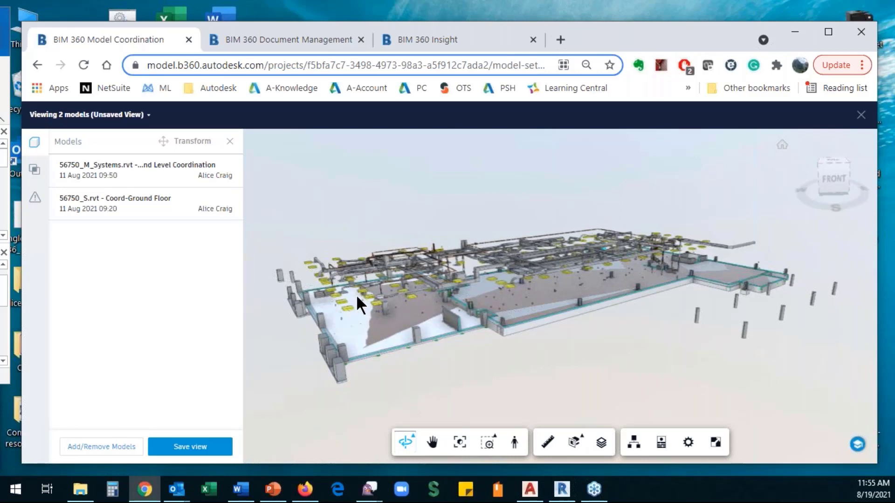
left_click_drag(355, 297, 362, 317)
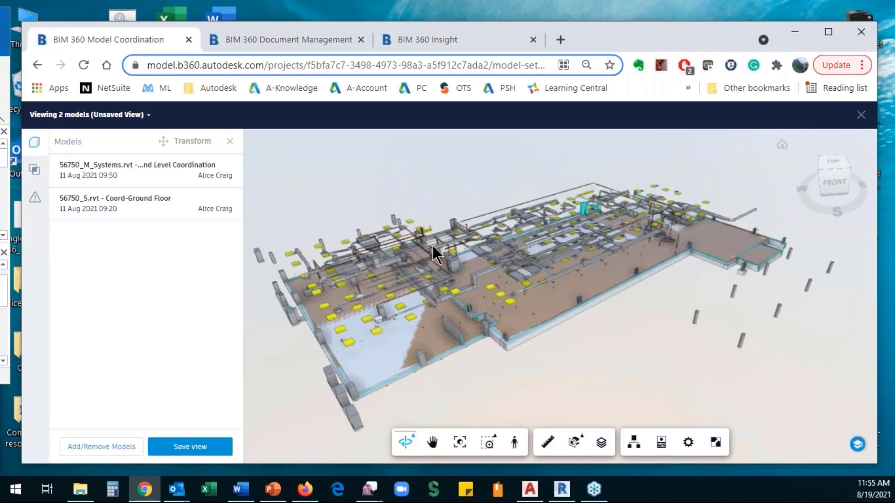
- Show the clashes between the two models and inspect the Pipe Types [1030996] and [1035263] groups
left_click(35, 171)
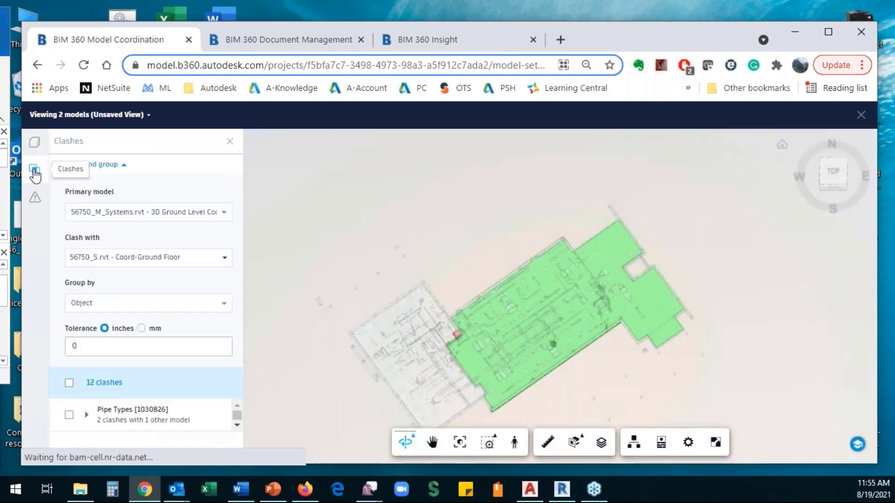
left_click_drag(530, 379, 549, 329)
scroll(555, 326, "down", 6)
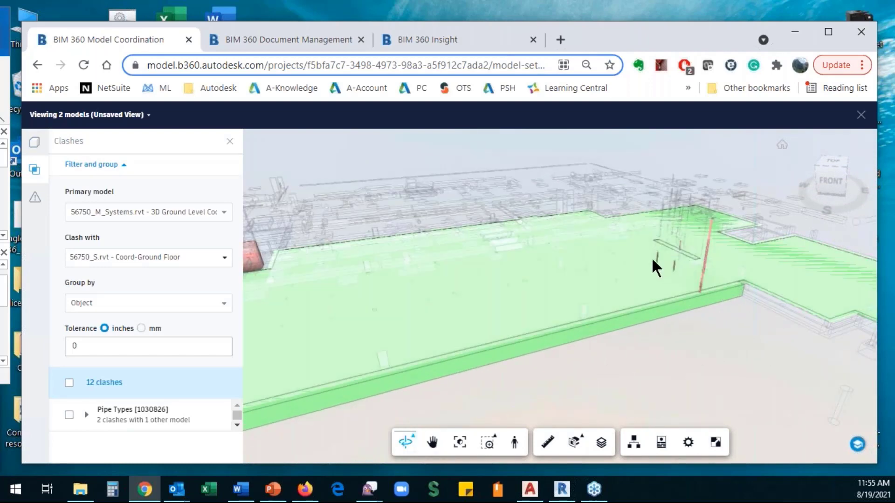
left_click_drag(326, 276, 362, 364)
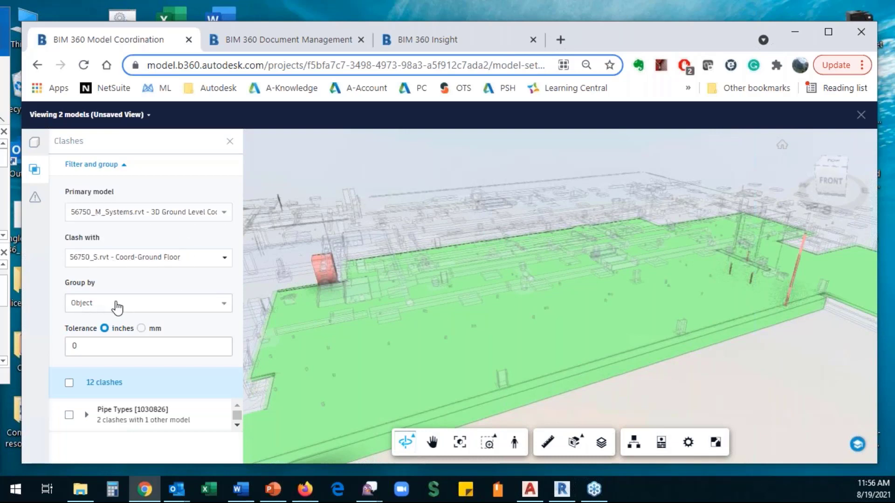
scroll(166, 420, "down", 1)
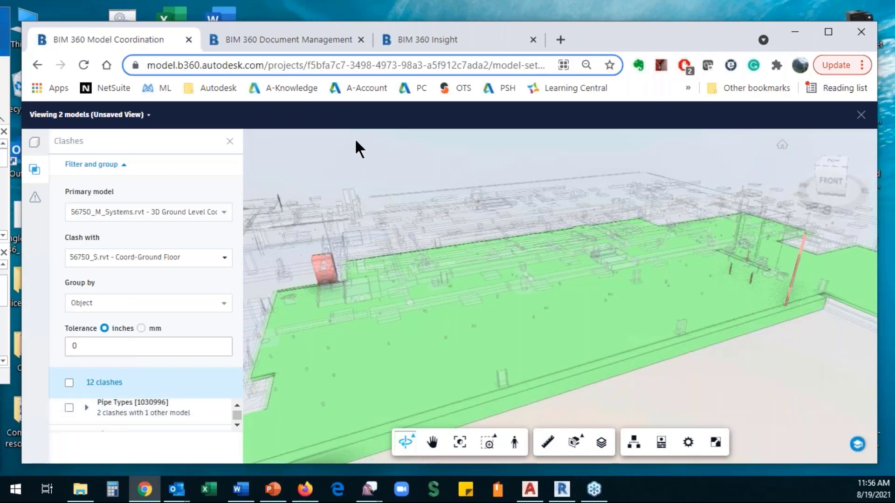
left_click_drag(600, 38, 610, 1)
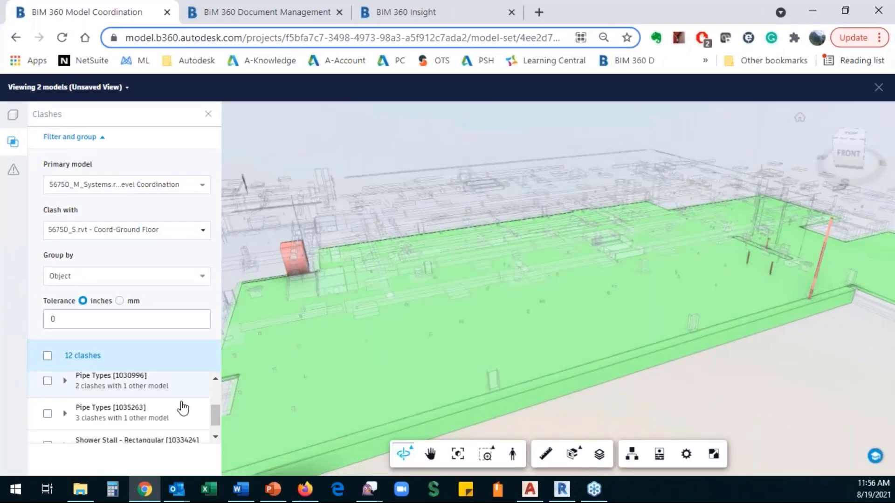
left_click(102, 387)
scroll(627, 314, "up", 5)
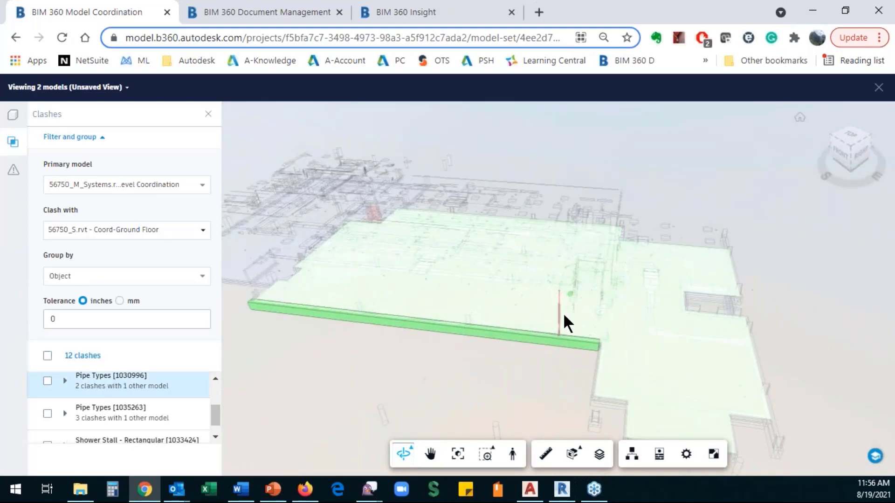
left_click(133, 419)
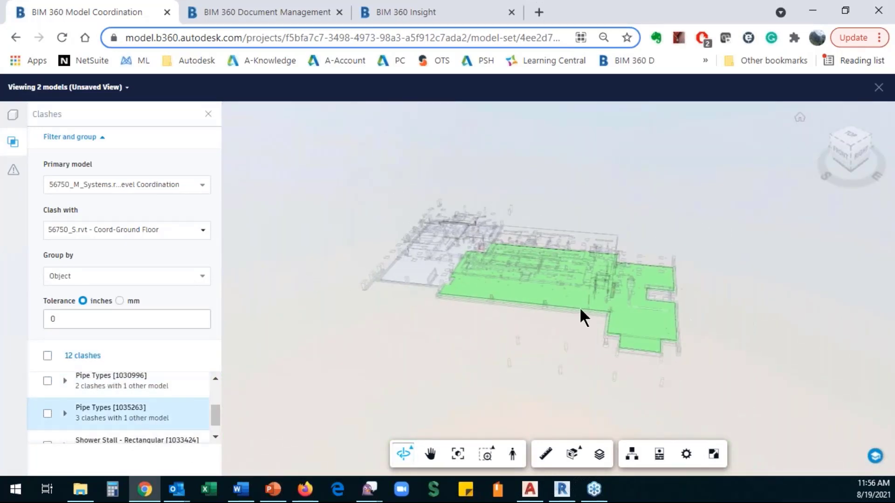
scroll(606, 303, "up", 5)
scroll(651, 280, "up", 5)
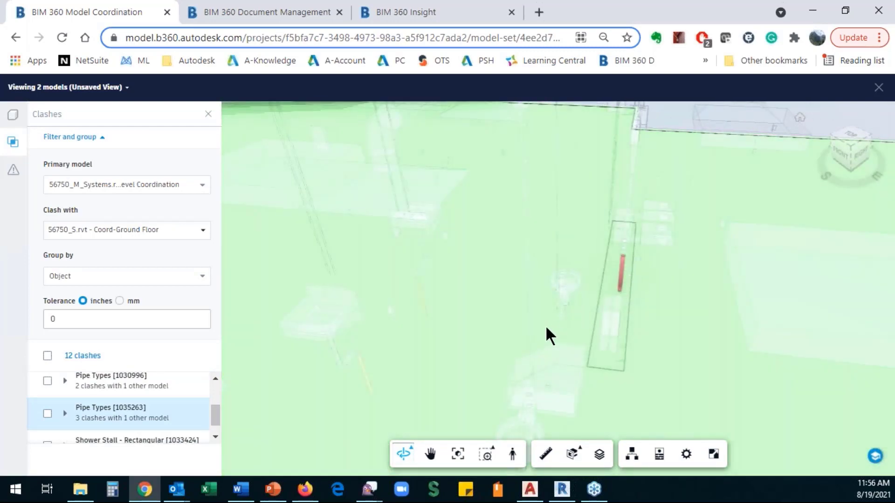
left_click_drag(547, 325, 463, 304)
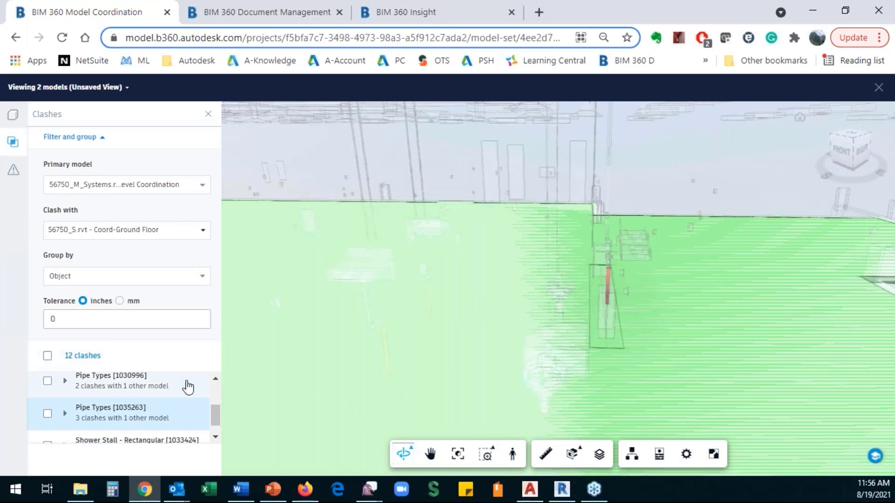
- Select all 12 clashes except the Shower Stall group and begin marking them not an issue
left_click(48, 356)
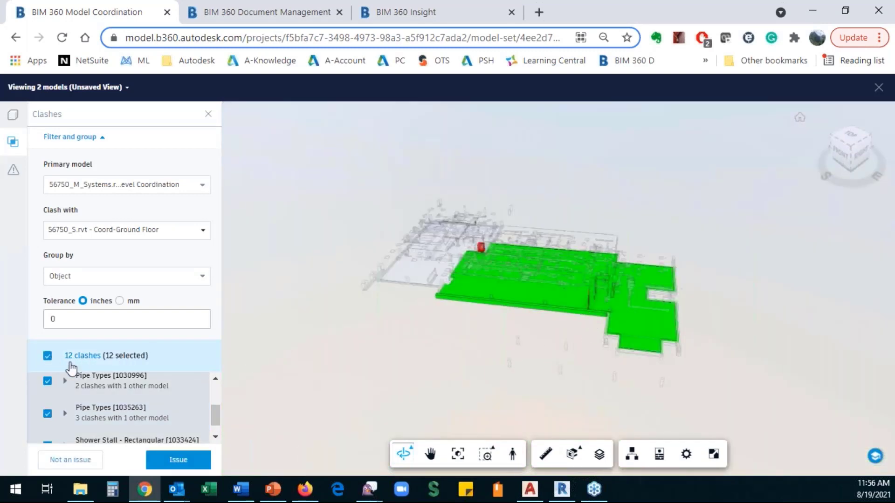
scroll(595, 275, "up", 10)
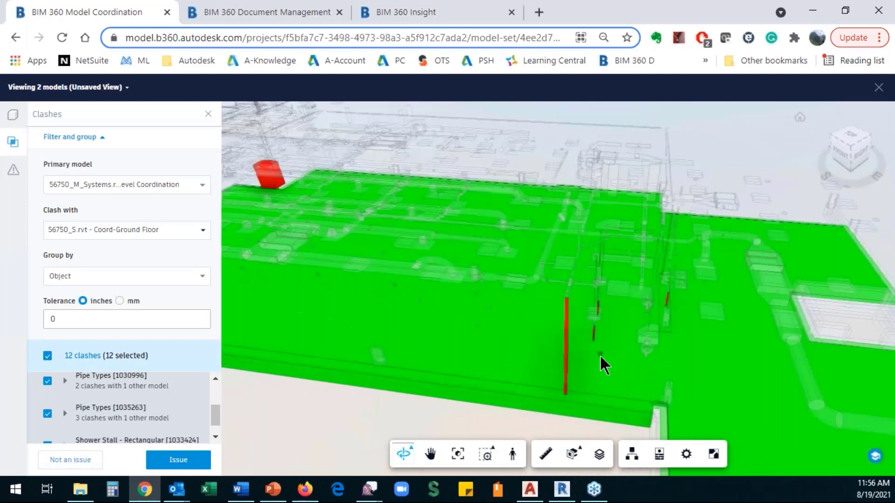
scroll(374, 287, "down", 10)
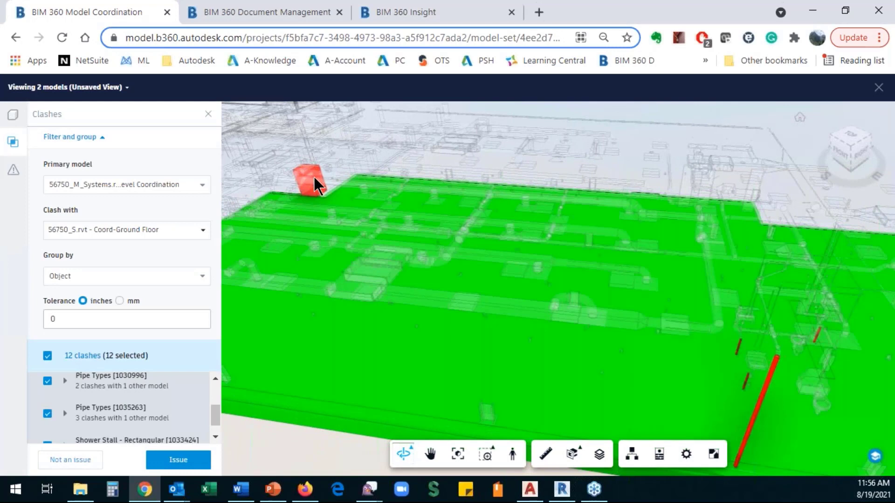
scroll(215, 420, "down", 1)
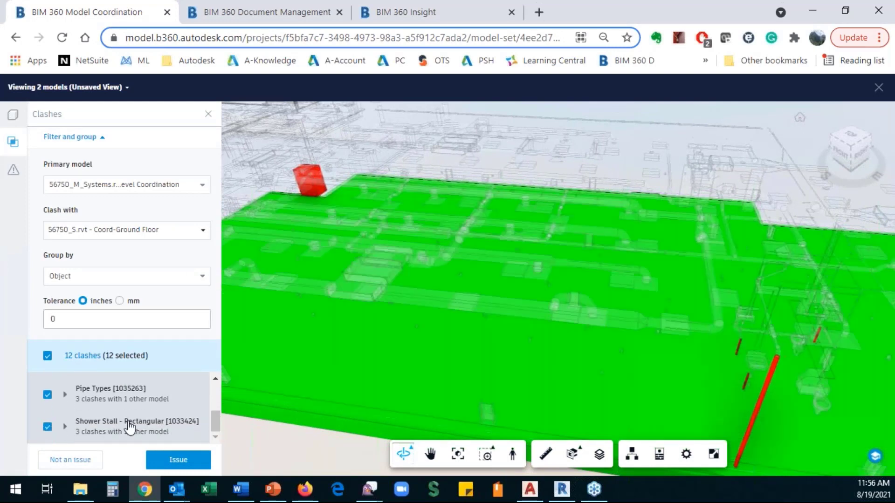
left_click(48, 426)
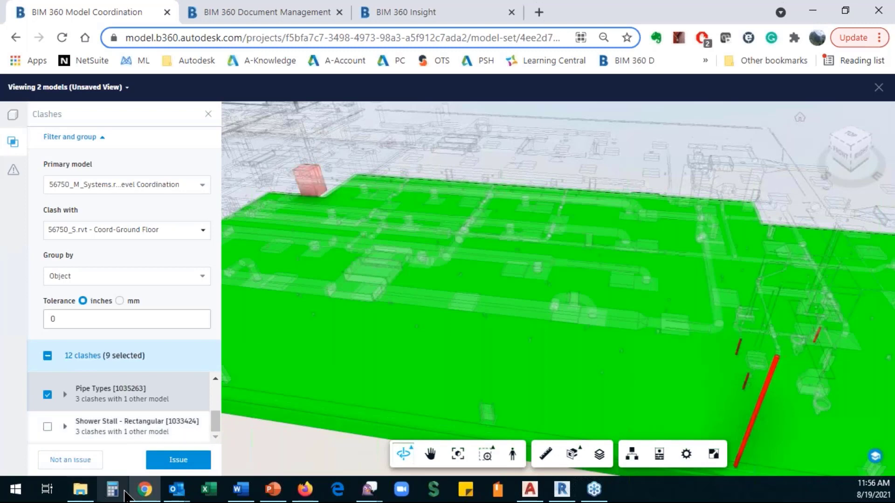
scroll(499, 340, "down", 2)
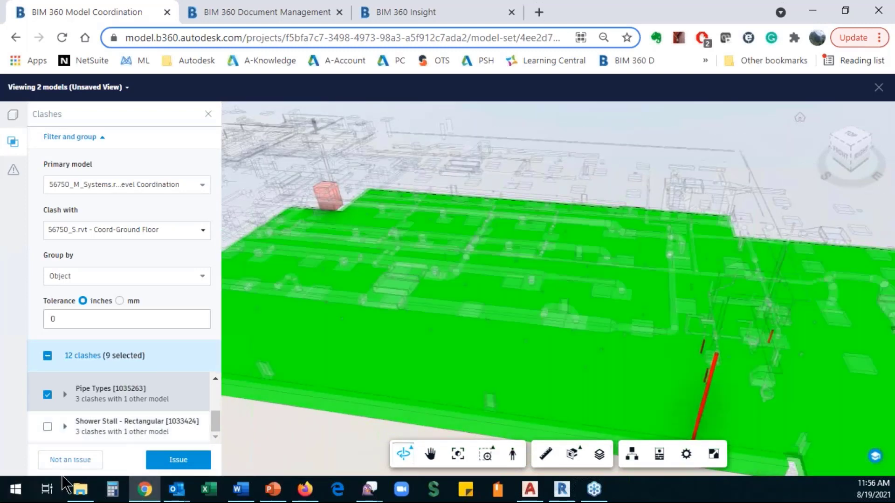
left_click(69, 464)
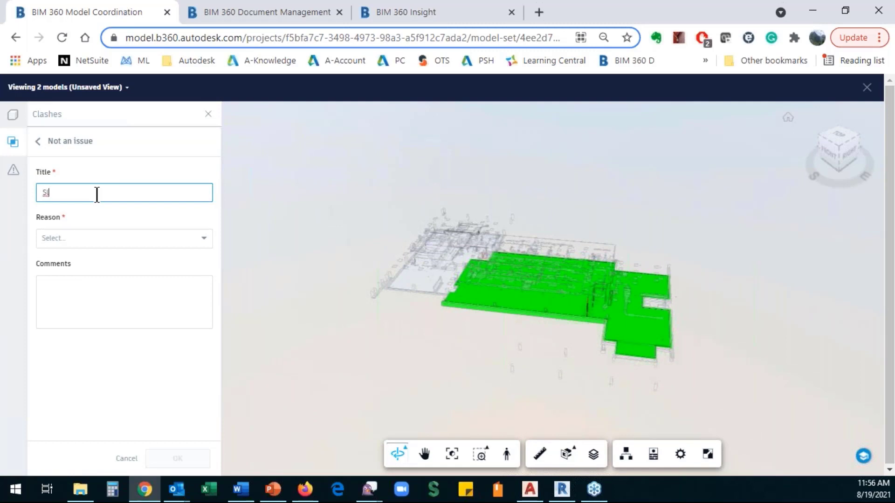
- Mark the nine Pipes through Slab clashes as not an issue with reason Valid interface
key("BackSpace")
key("BackSpace")
type("P")
left_click(88, 241)
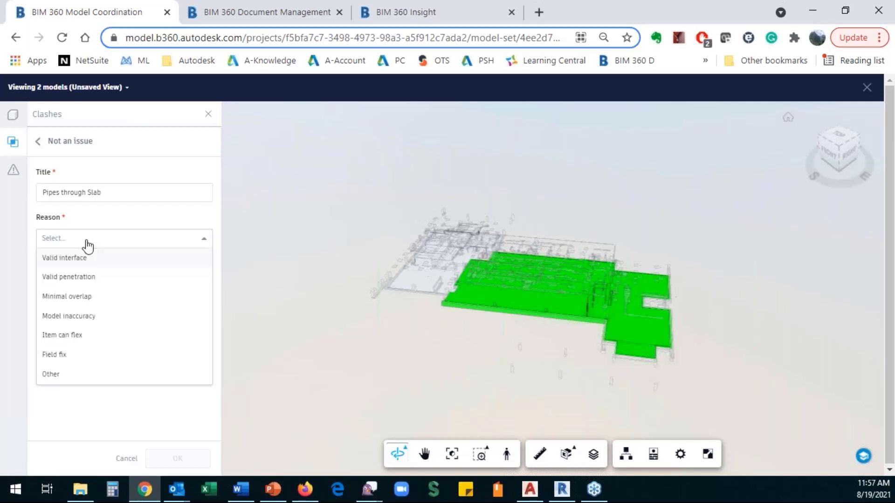
left_click(80, 258)
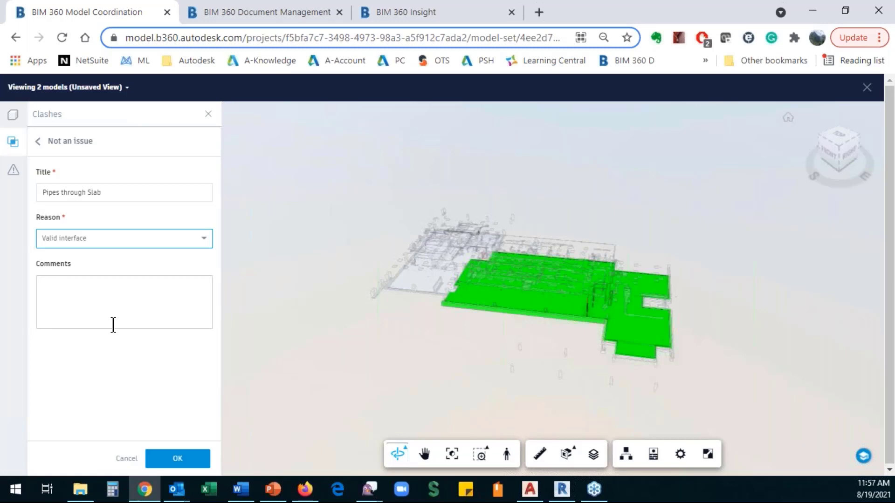
left_click(177, 458)
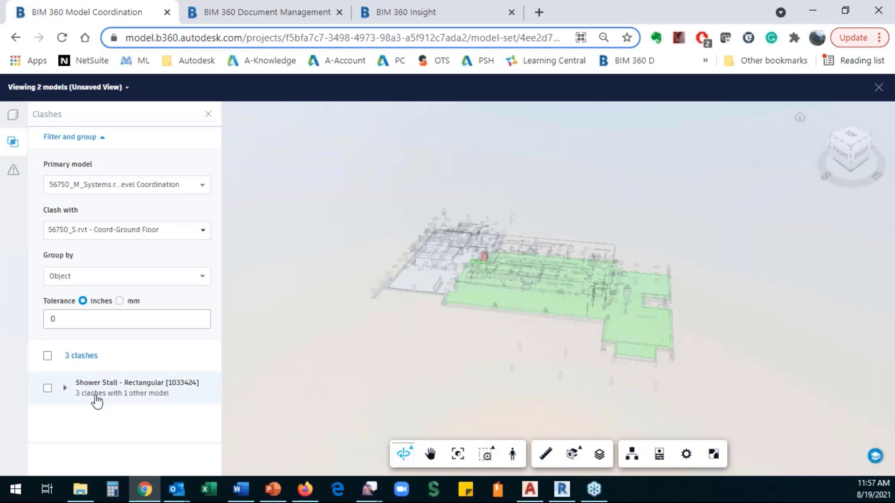
- Zoom and orbit around the remaining shower stall clash, then list the two loaded models
scroll(485, 247, "up", 3)
scroll(475, 252, "up", 5)
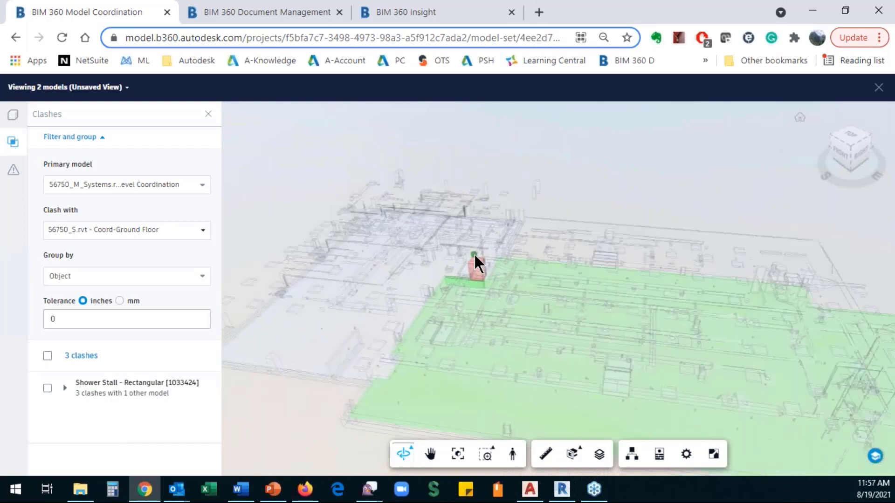
left_click_drag(470, 373, 791, 300)
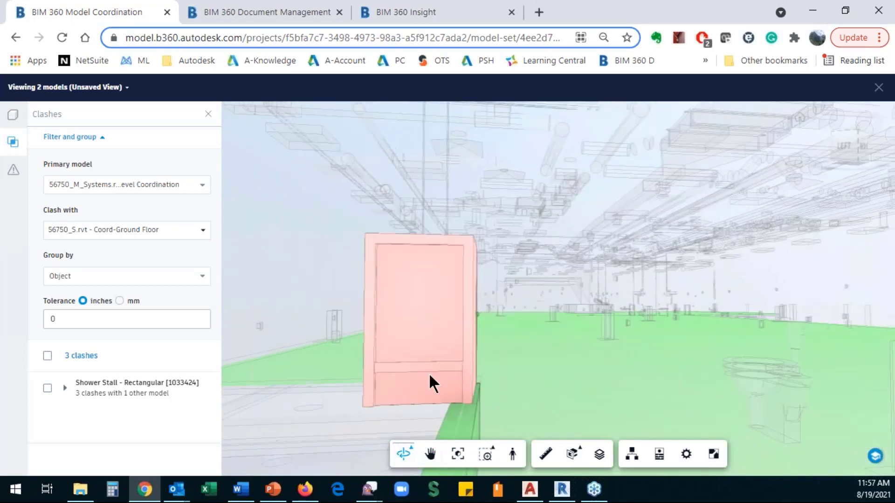
scroll(455, 424, "up", 5)
scroll(468, 403, "up", 5)
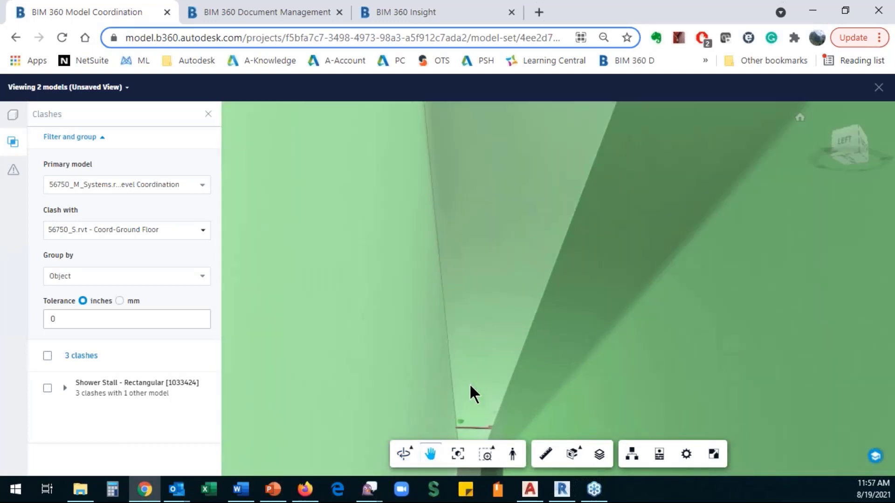
scroll(481, 427, "up", 3)
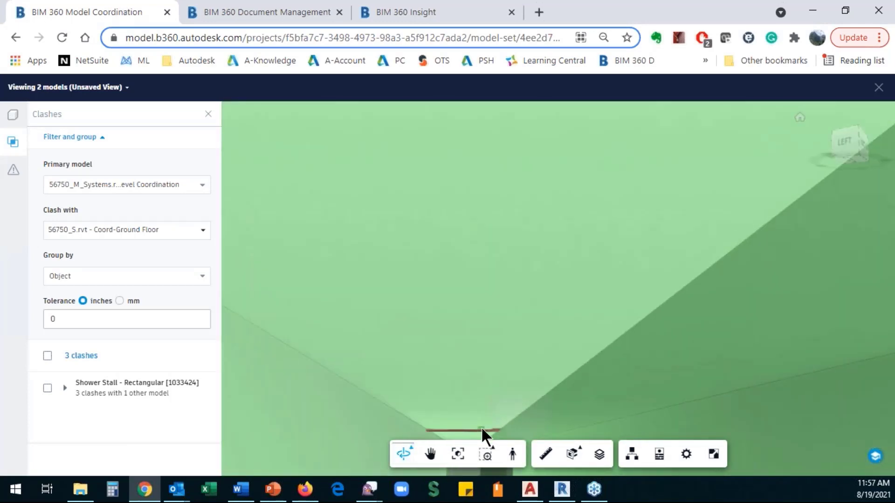
middle_click_drag(483, 405, 484, 395)
left_click_drag(480, 384, 474, 356)
scroll(468, 373, "down", 5)
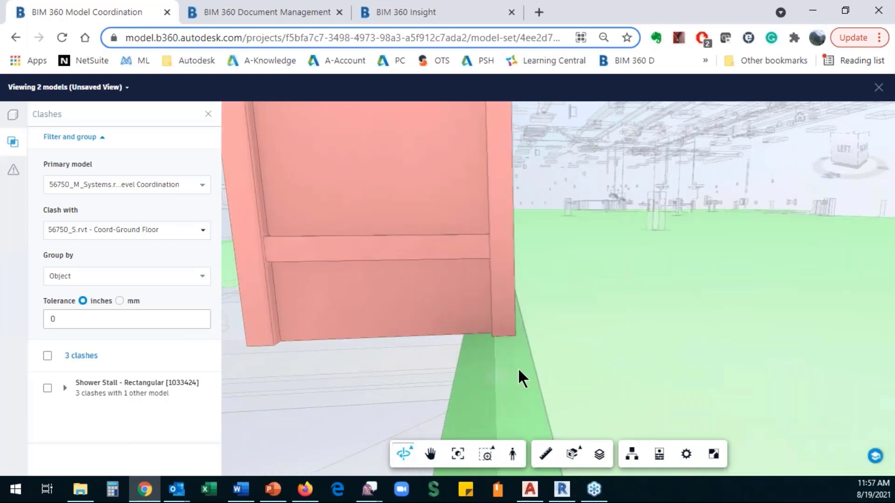
double_click(363, 381)
left_click_drag(363, 380, 399, 339)
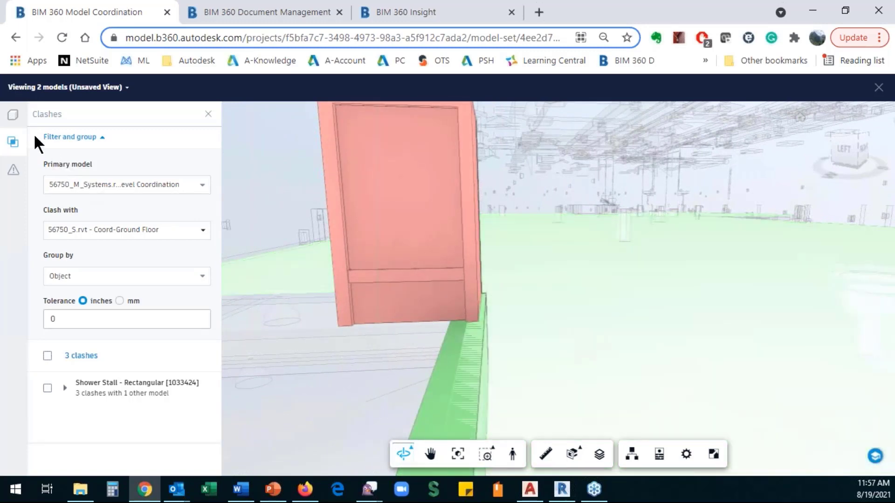
left_click(13, 120)
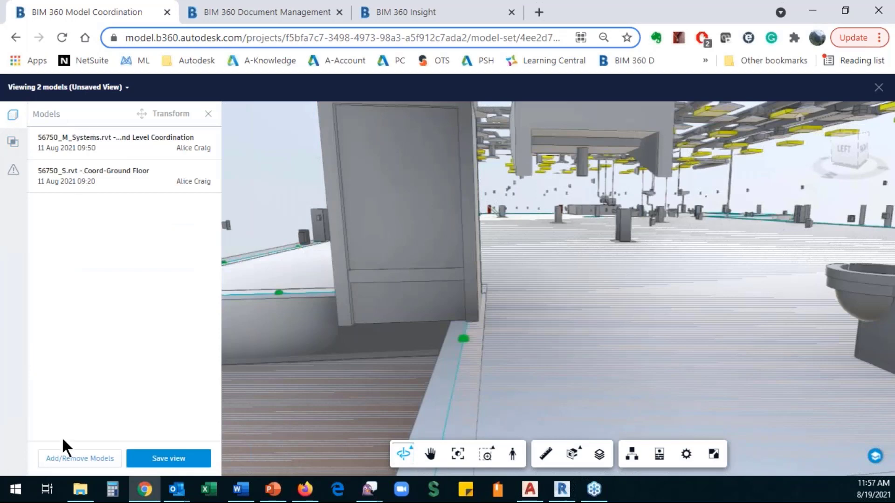
- Add the 56750_A.rvt - Ground Floor model so three models are loaded
left_click(72, 459)
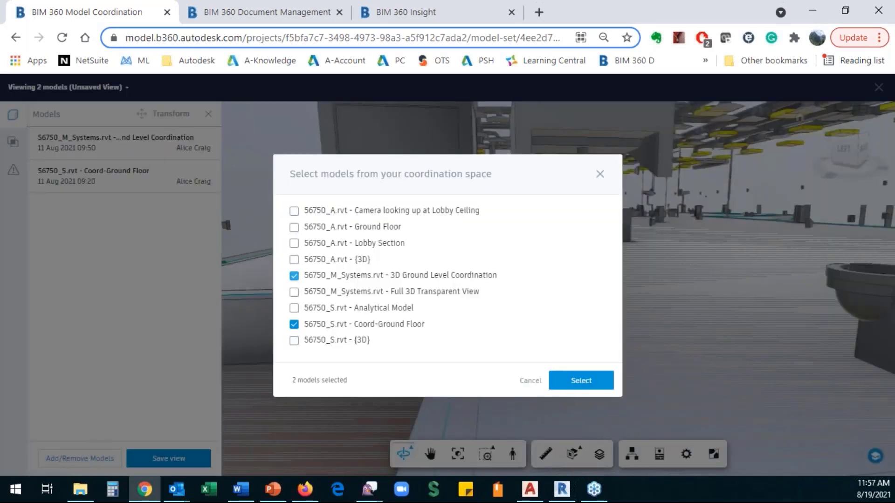
left_click(295, 228)
left_click(584, 385)
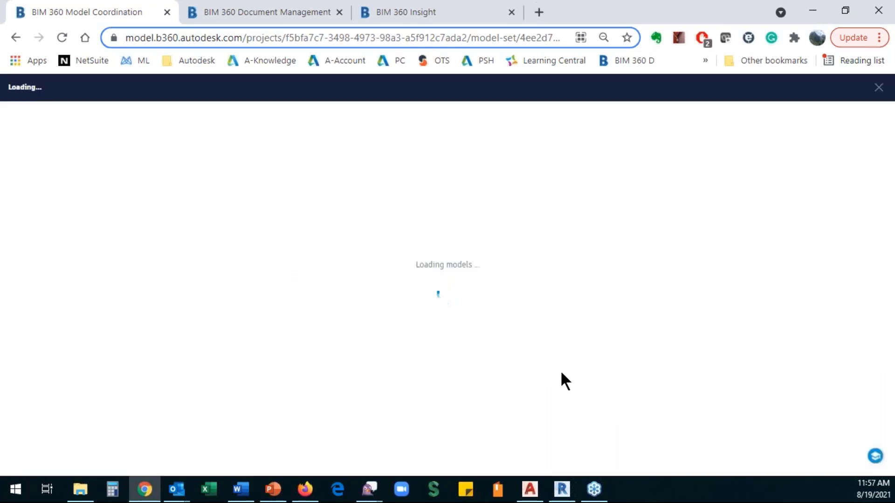
- Return to the clash list, orbit the building, and uncheck 56750_A.rvt under Clash with
scroll(504, 352, "down", 5)
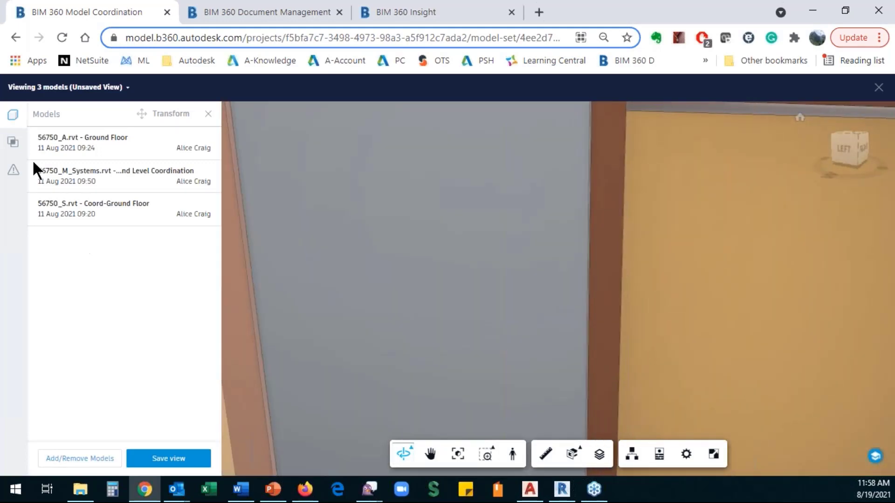
left_click(14, 143)
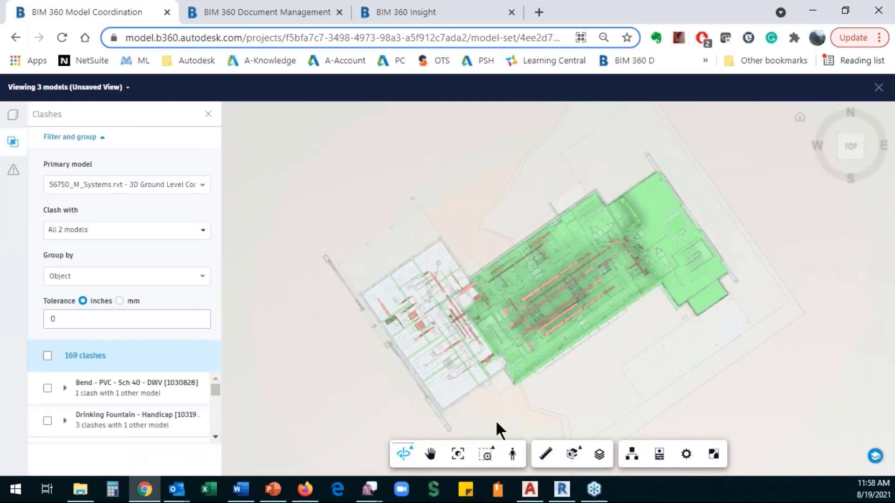
middle_click_drag(530, 394, 530, 340)
left_click_drag(531, 340, 497, 337)
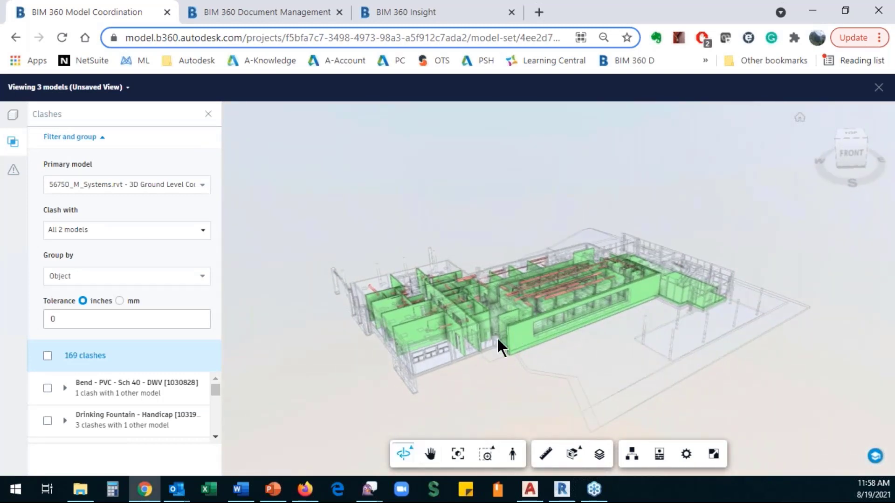
scroll(394, 347, "up", 2)
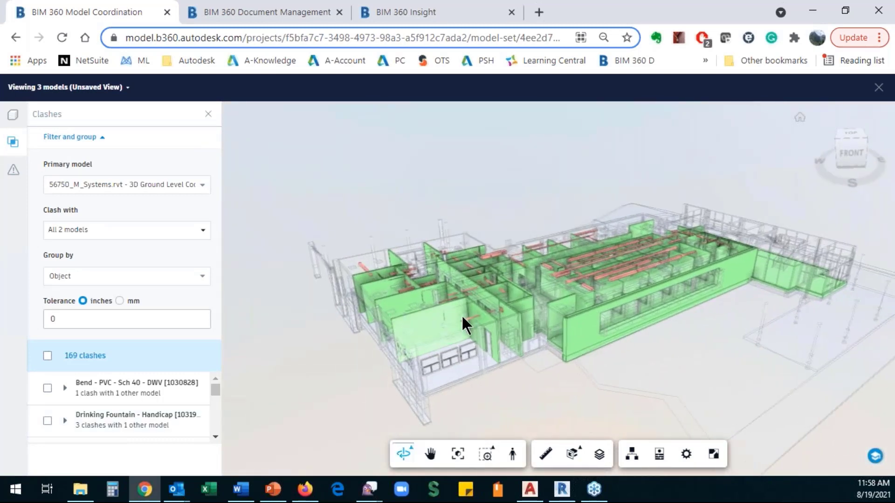
scroll(426, 359, "up", 5)
left_click_drag(427, 363, 387, 368)
left_click(203, 230)
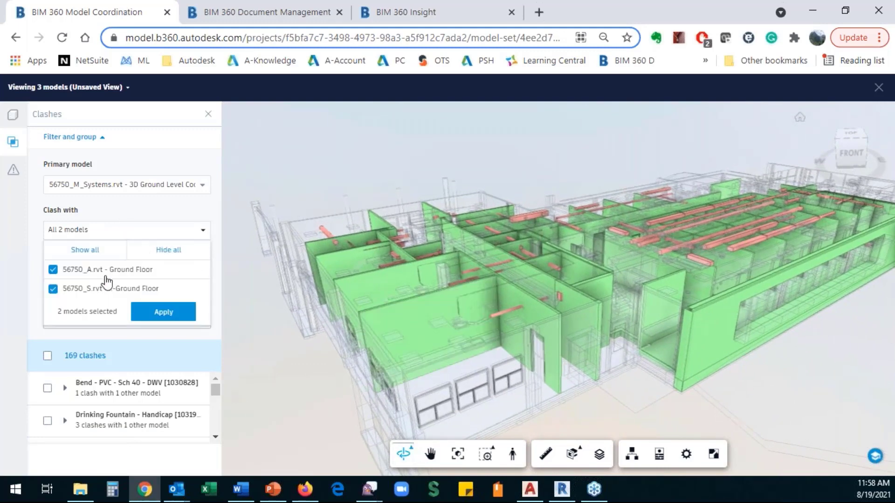
left_click(53, 270)
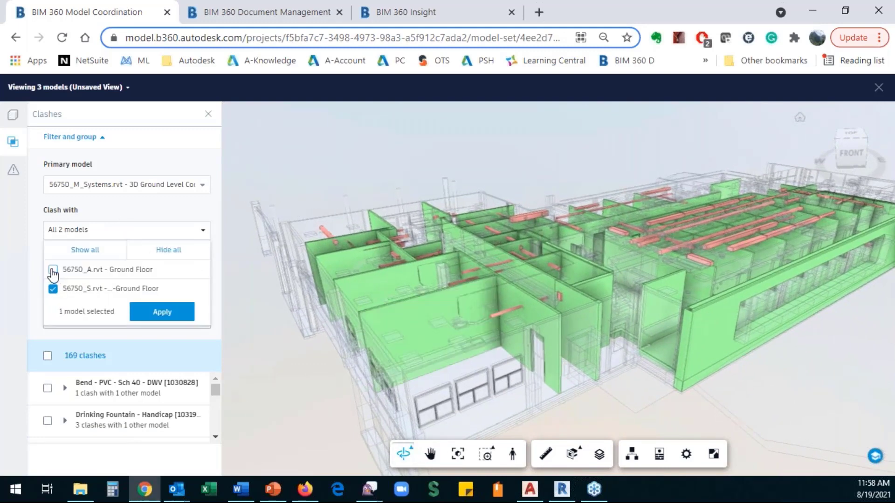
- Apply the Clash with filter so clashes are checked against 56750_S.rvt only
left_click(163, 313)
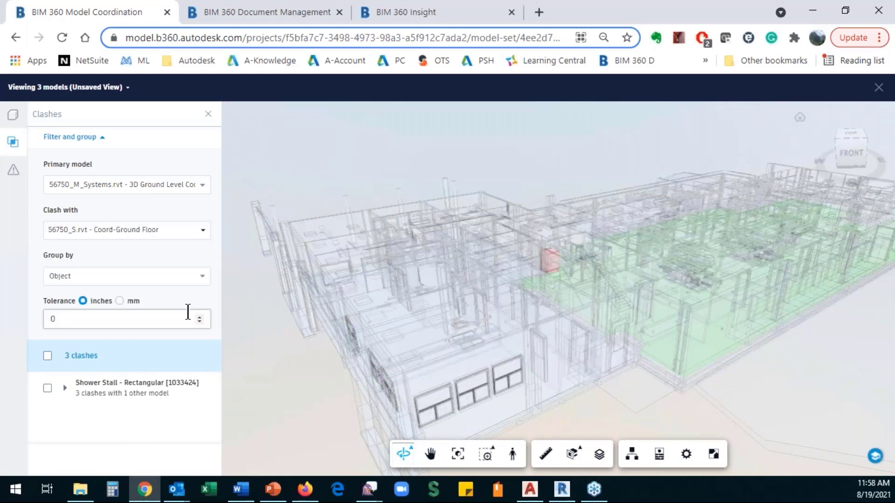
scroll(587, 261, "up", 5)
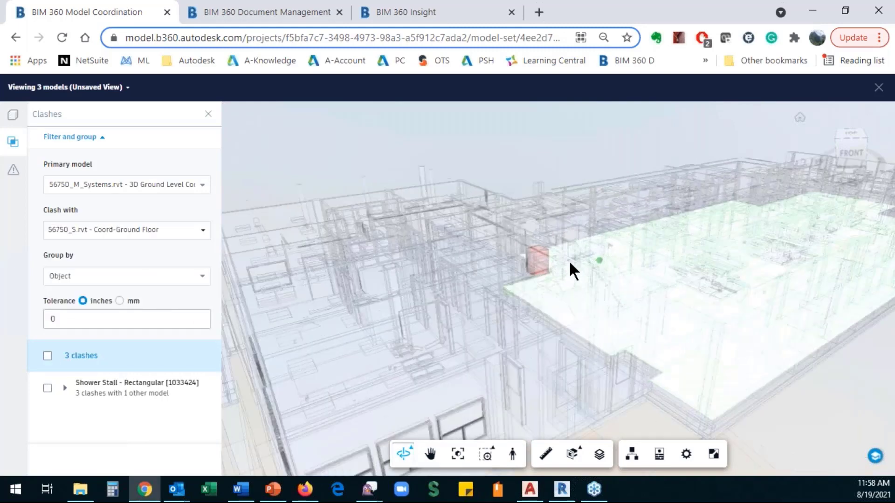
scroll(486, 267, "up", 3)
- Orbit onto the shower stall clash, select its three clashes and start a Clash issue
left_click_drag(486, 268, 514, 298)
scroll(517, 292, "up", 3)
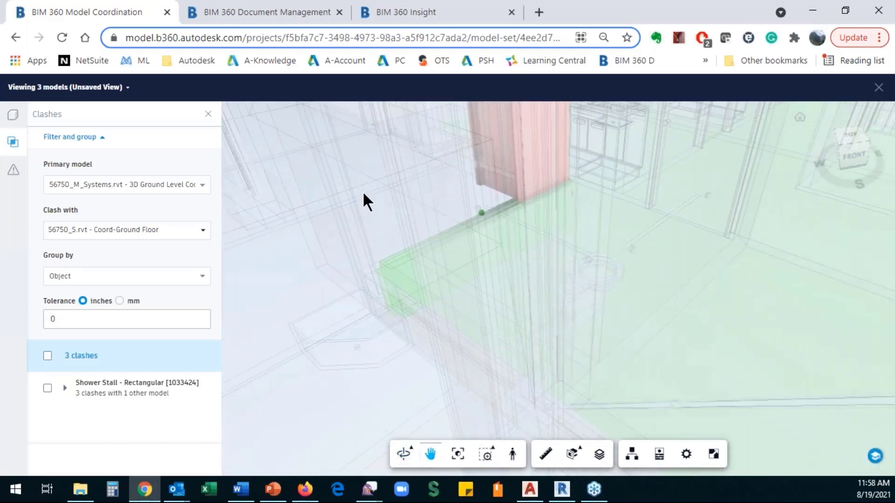
left_click_drag(364, 193, 447, 201)
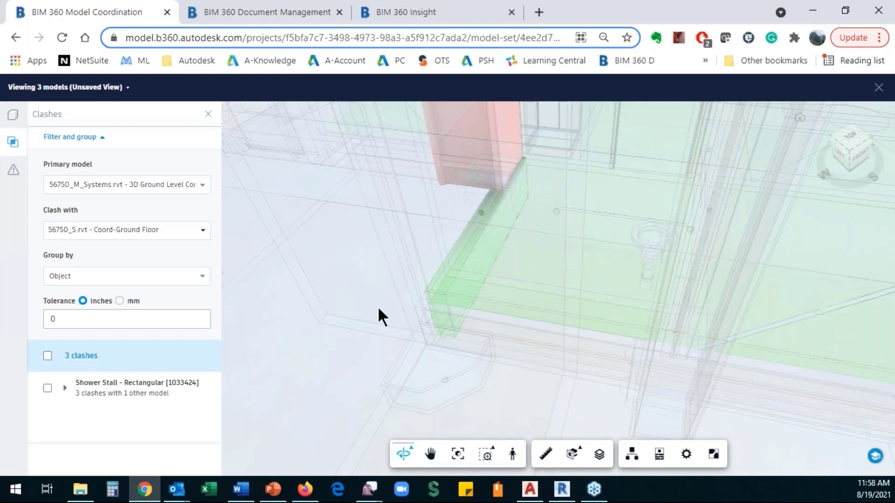
left_click(48, 388)
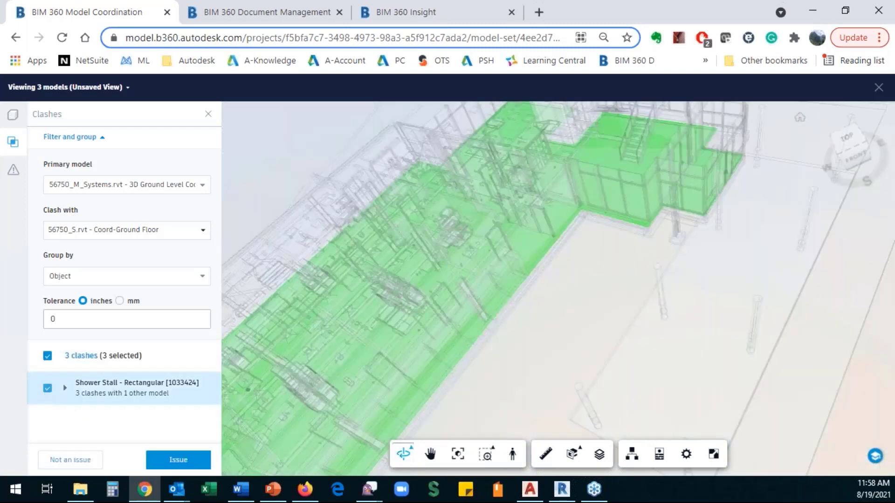
left_click(178, 460)
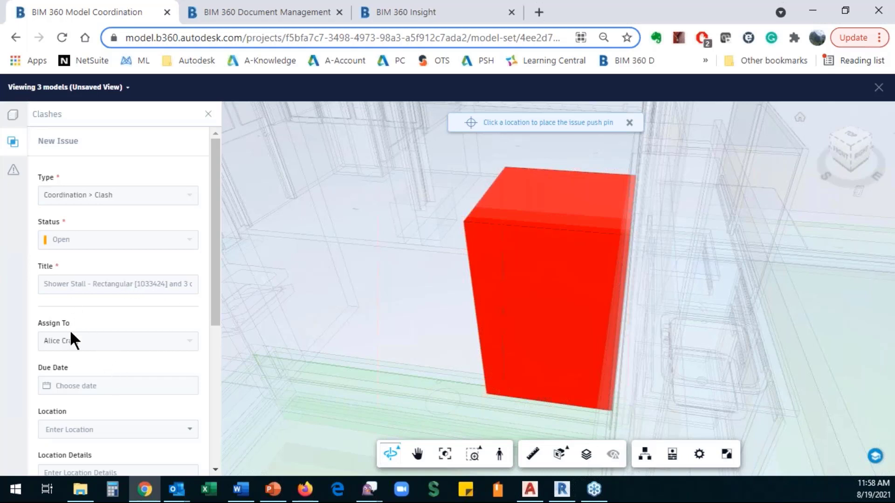
- Pin the issue onto the red clash box and set its due date to August 20
scroll(72, 331, "down", 3)
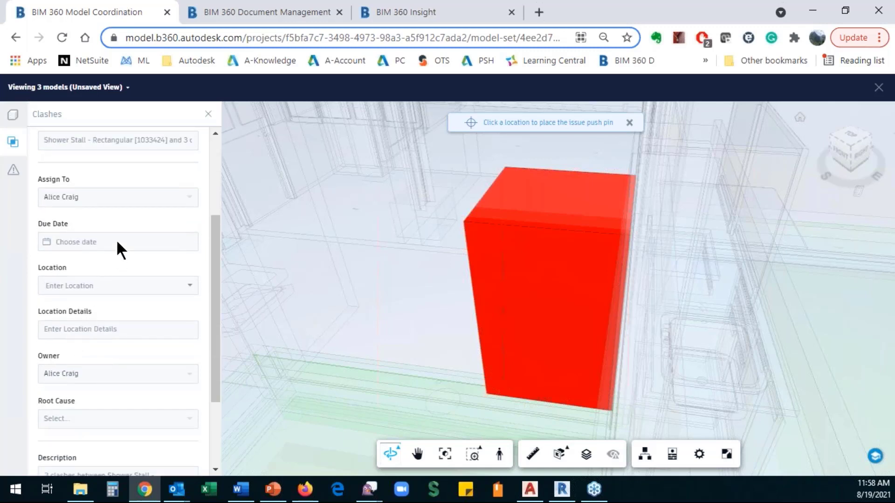
scroll(114, 242, "up", 3)
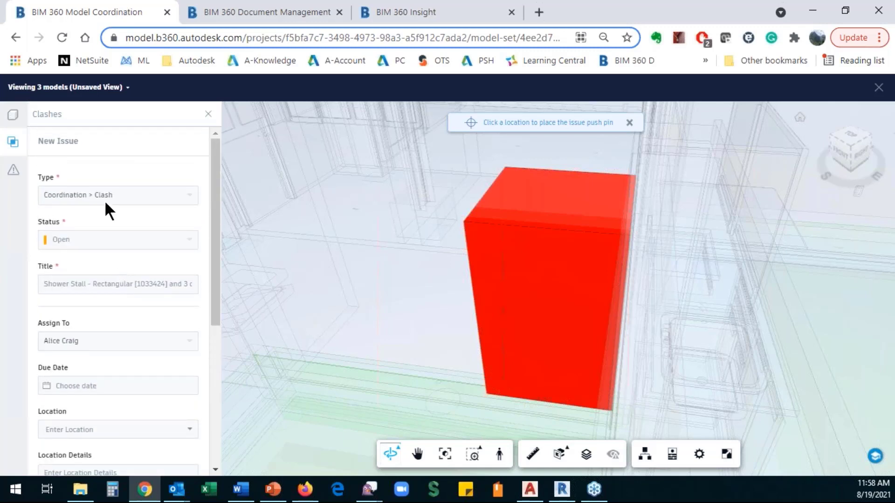
left_click(503, 336)
scroll(86, 326, "down", 2)
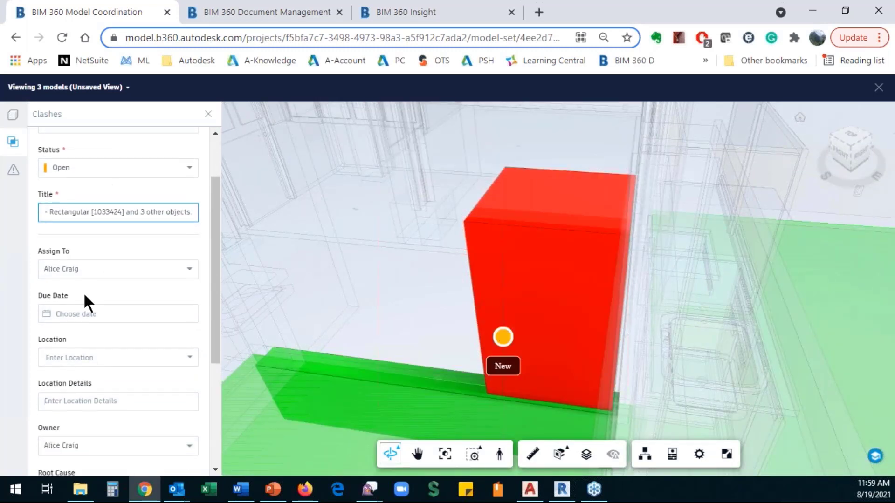
left_click(96, 316)
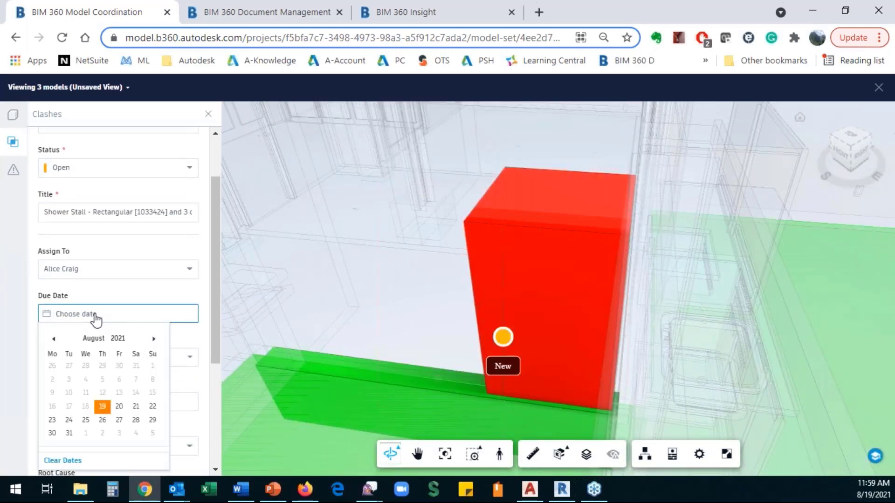
left_click(119, 406)
- Create the clash issue for the 3 Shower Stall clashes, then orbit to a front perspective
scroll(116, 334, "down", 1)
scroll(113, 340, "down", 3)
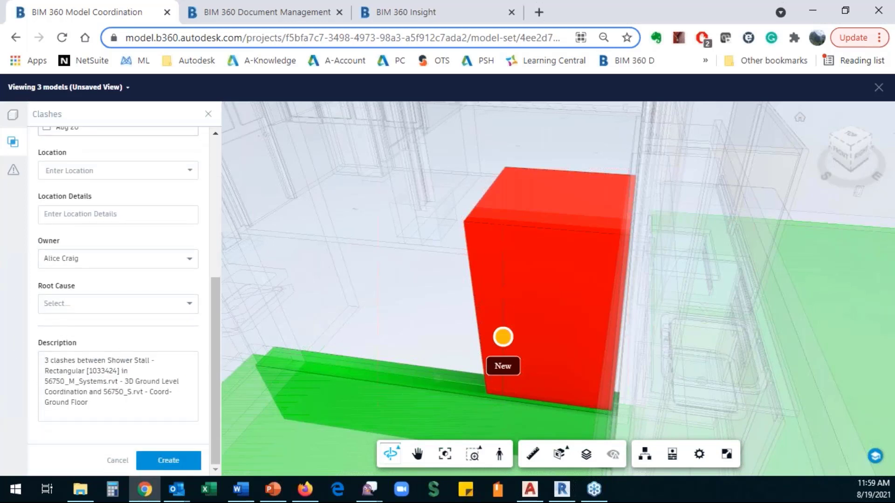
left_click(170, 461)
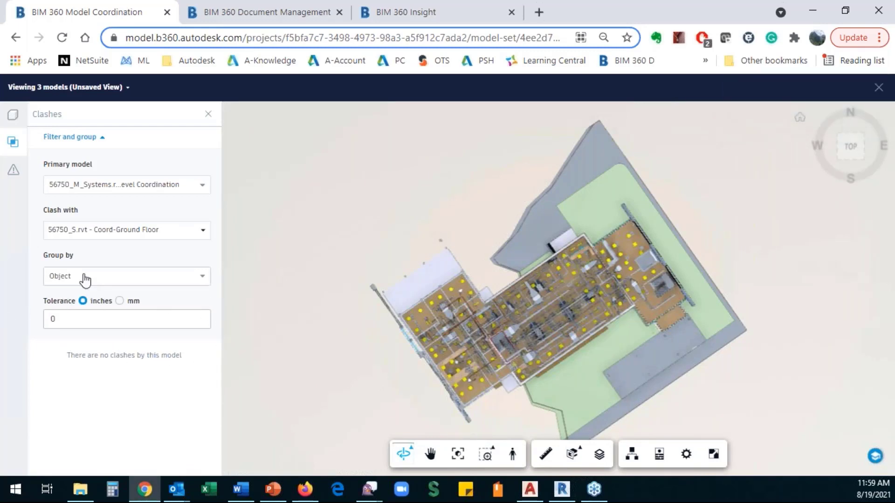
left_click_drag(373, 373, 394, 320)
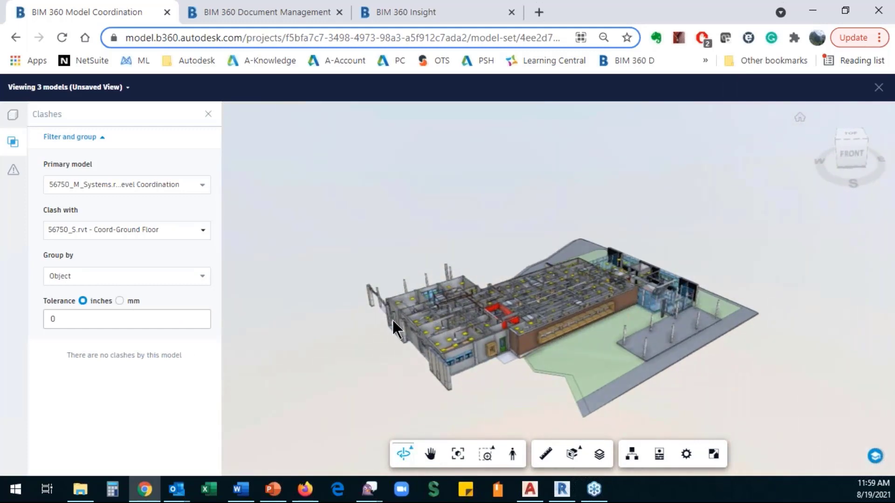
left_click(14, 173)
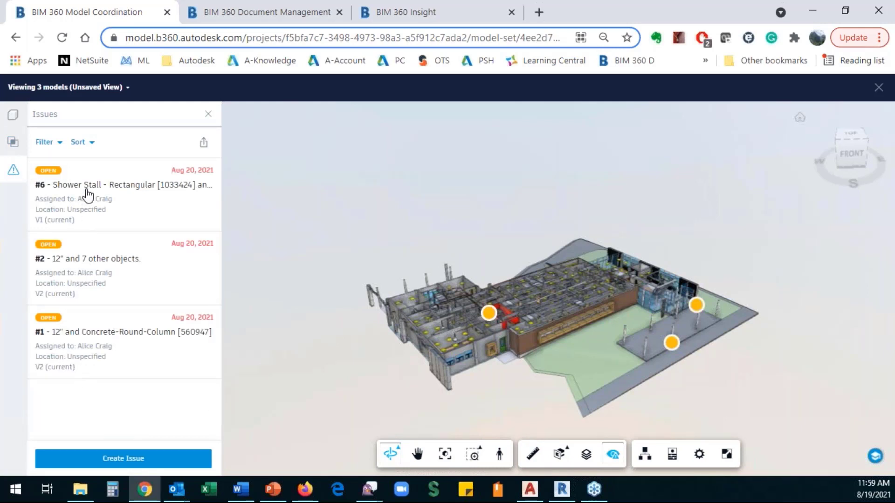
left_click(61, 148)
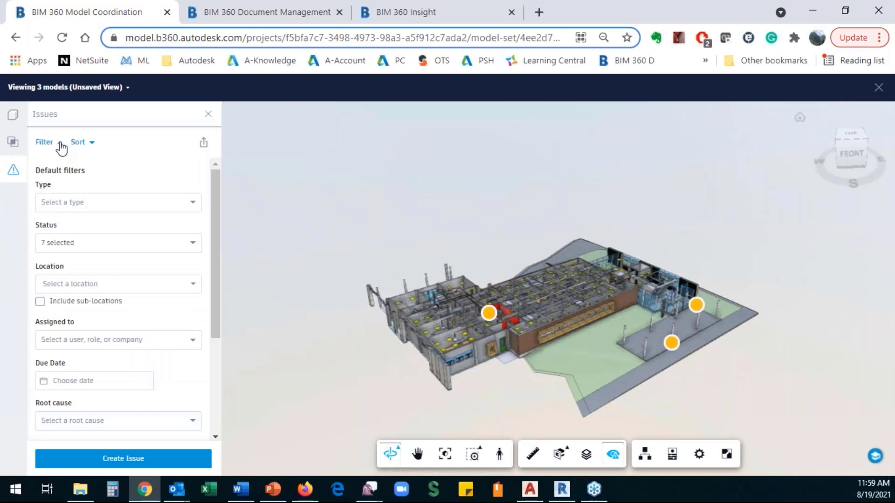
scroll(85, 405, "down", 4)
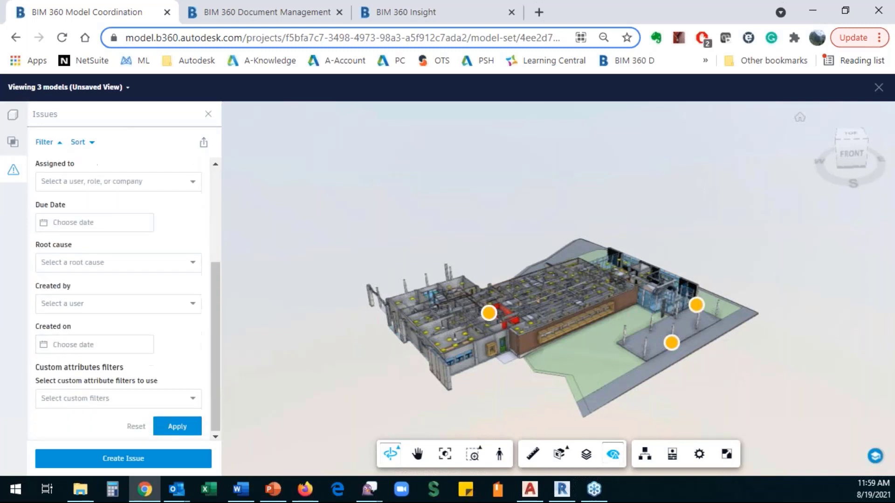
scroll(93, 187, "up", 4)
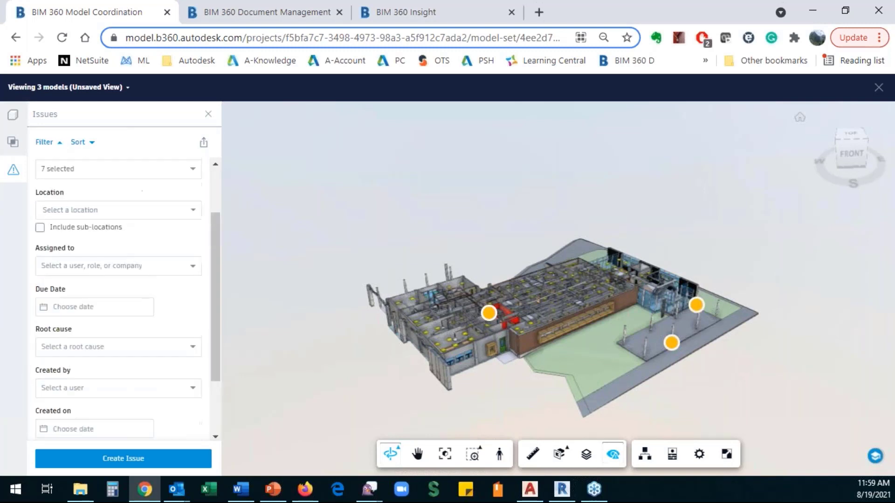
left_click(90, 143)
left_click(91, 143)
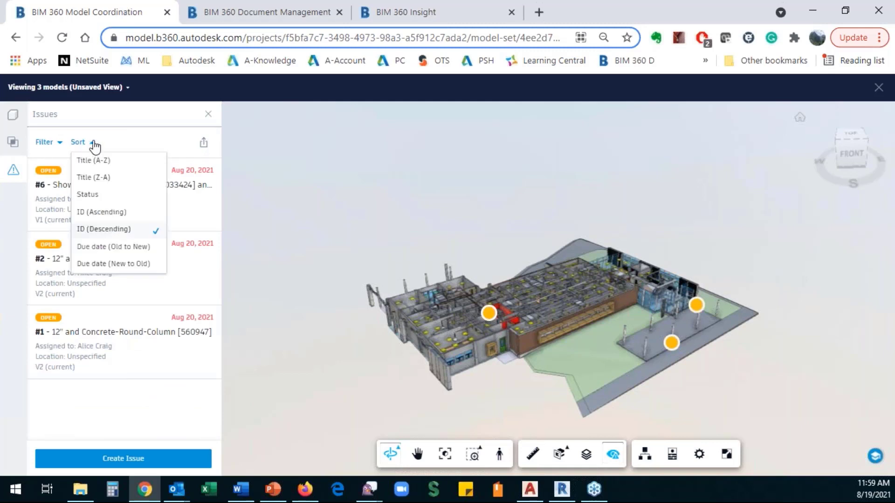
left_click(127, 117)
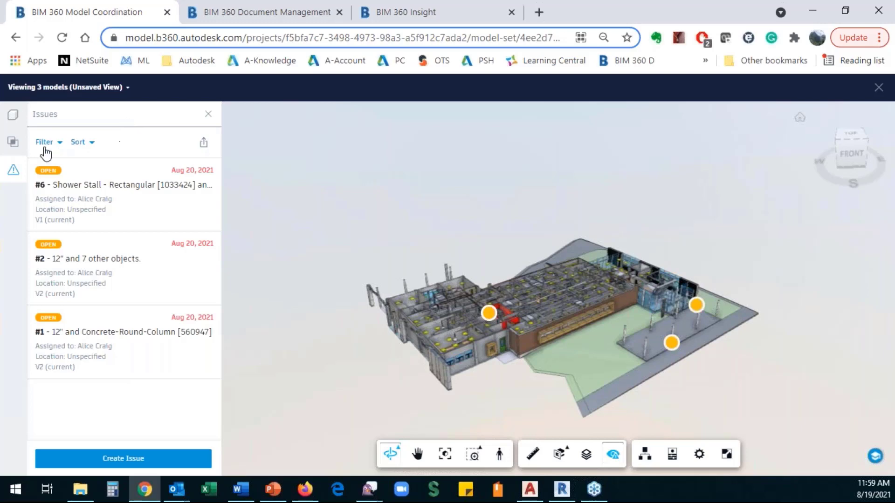
left_click(13, 142)
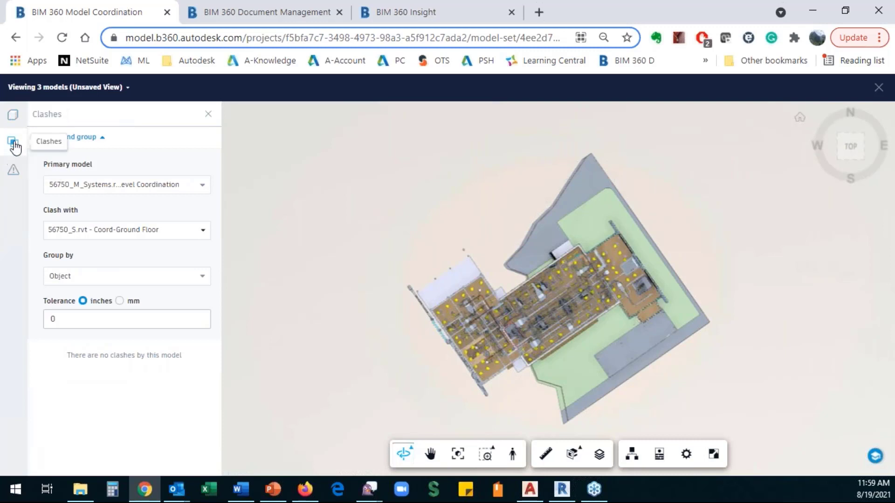
- Orbit the three-model view to a tilted front perspective and save it as private view 'Arch, Struct, Pip'
left_click(13, 118)
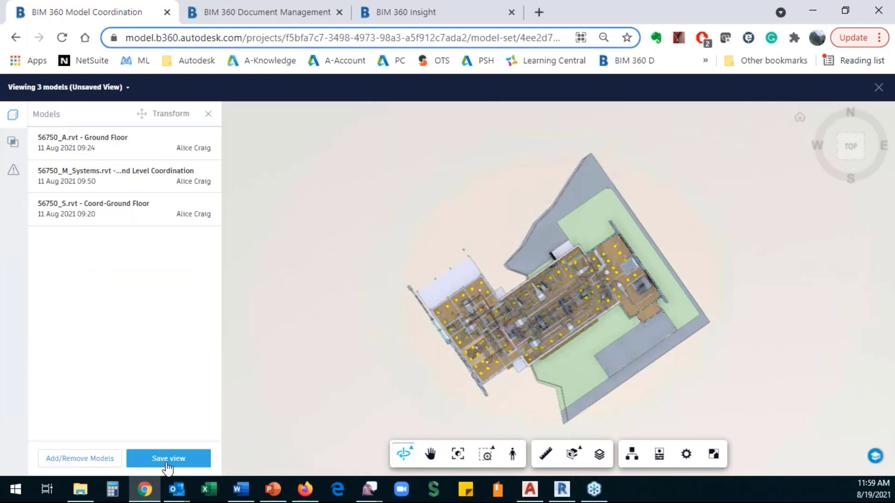
left_click_drag(414, 424, 459, 324)
scroll(461, 318, "up", 5)
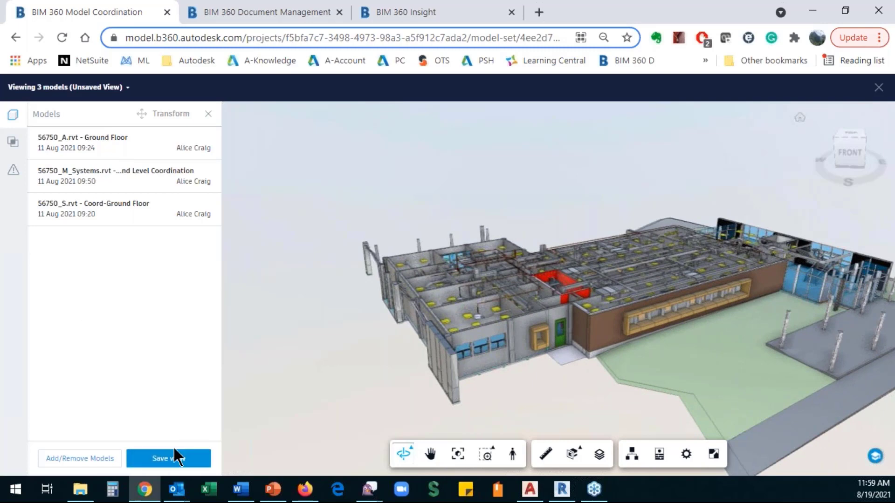
left_click(174, 459)
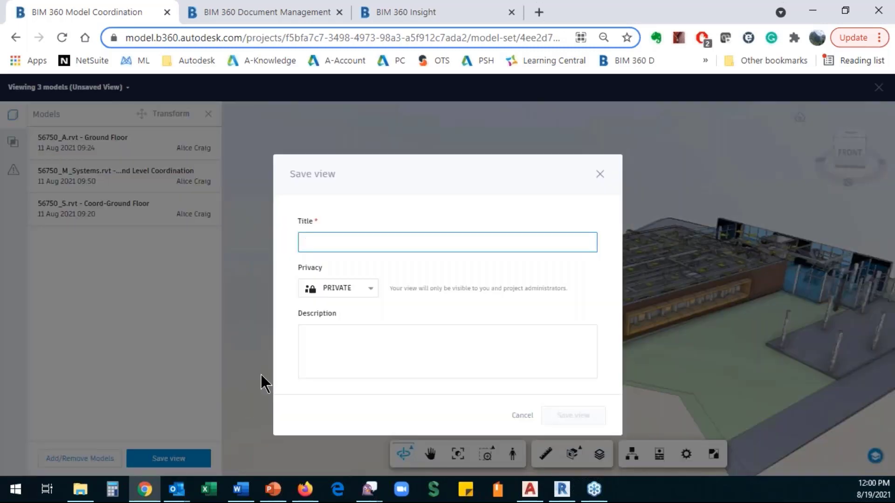
type("A")
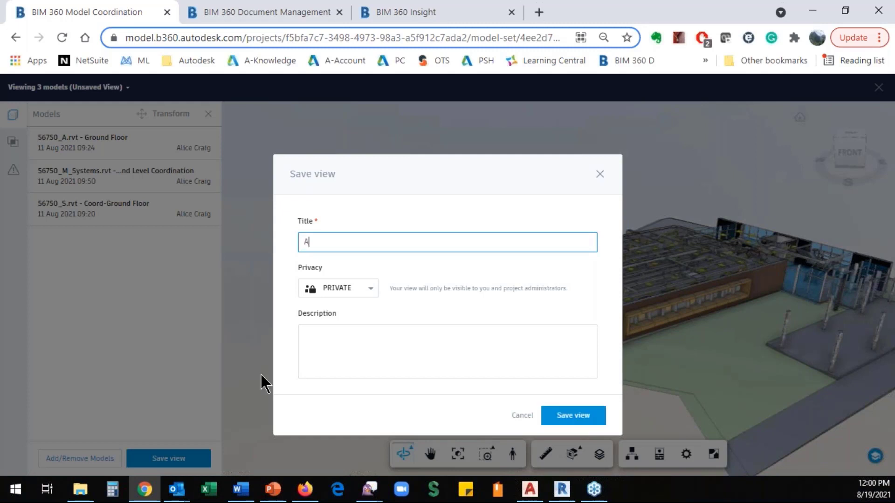
type("rch, Struct, Pip")
left_click(340, 241)
type("ct, Pip")
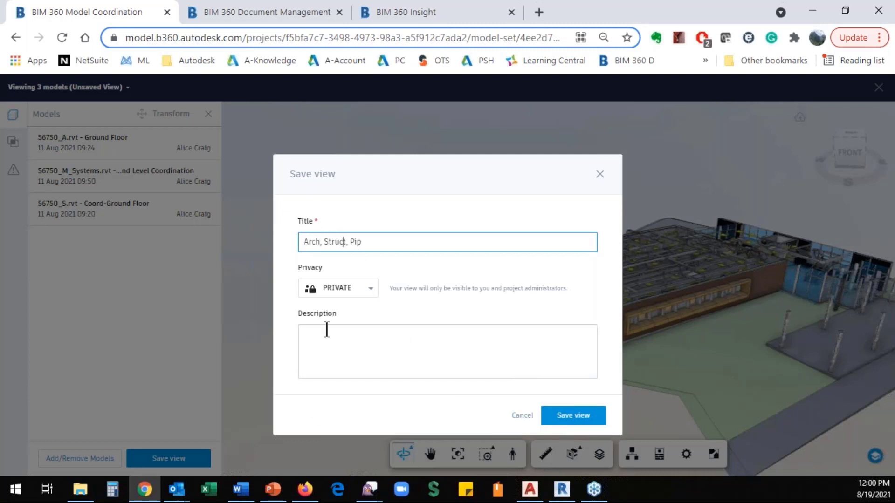
left_click(570, 422)
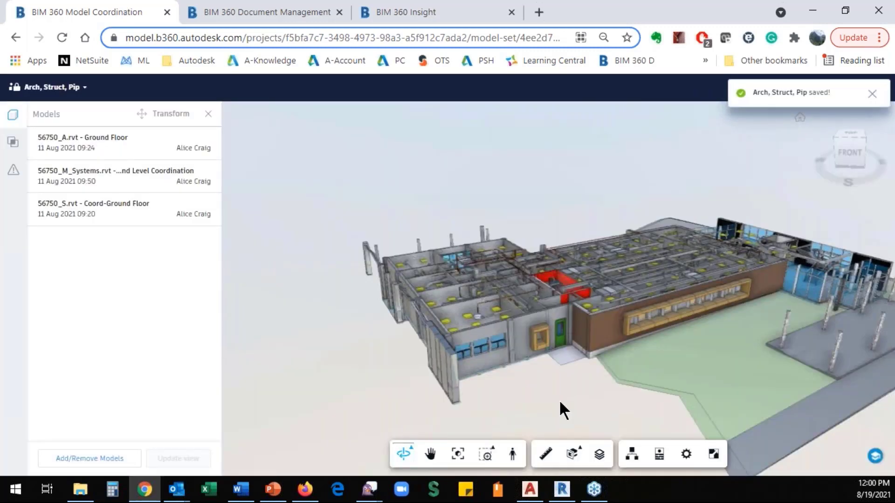
- Maximize Revit and open the refreshed Manage Issues list for 56750_P_Systems
left_click(563, 490)
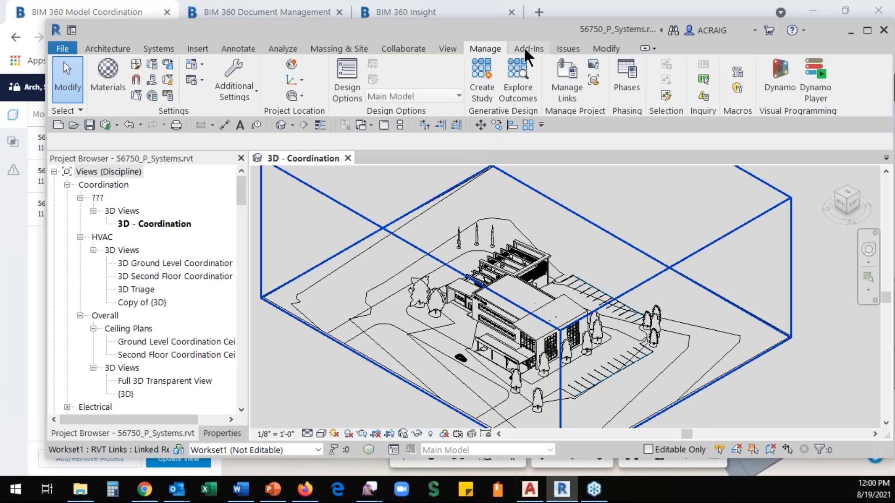
left_click(868, 29)
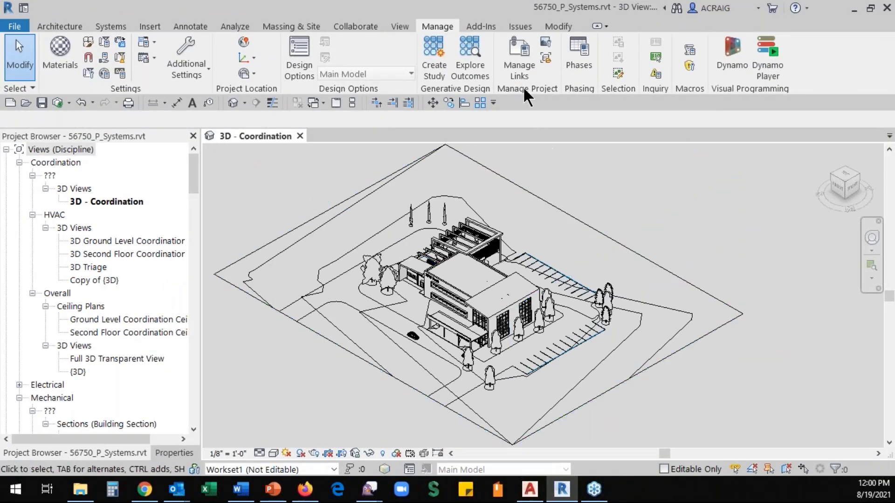
left_click(519, 26)
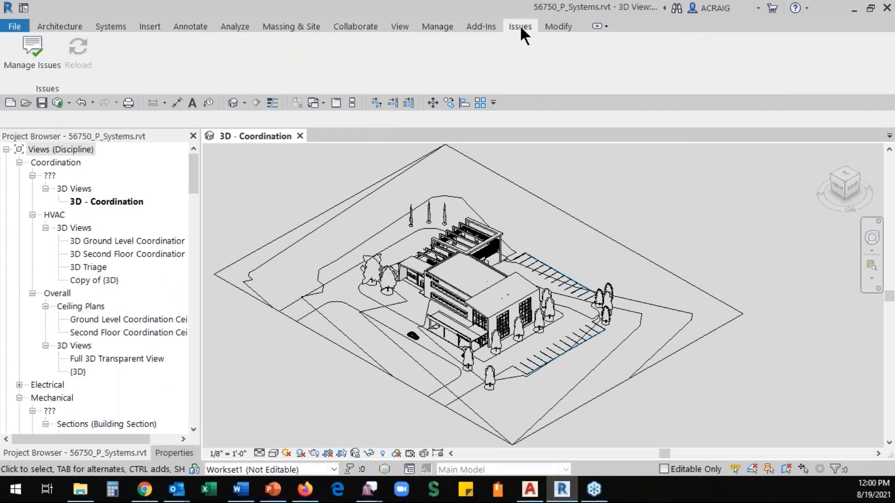
left_click(37, 59)
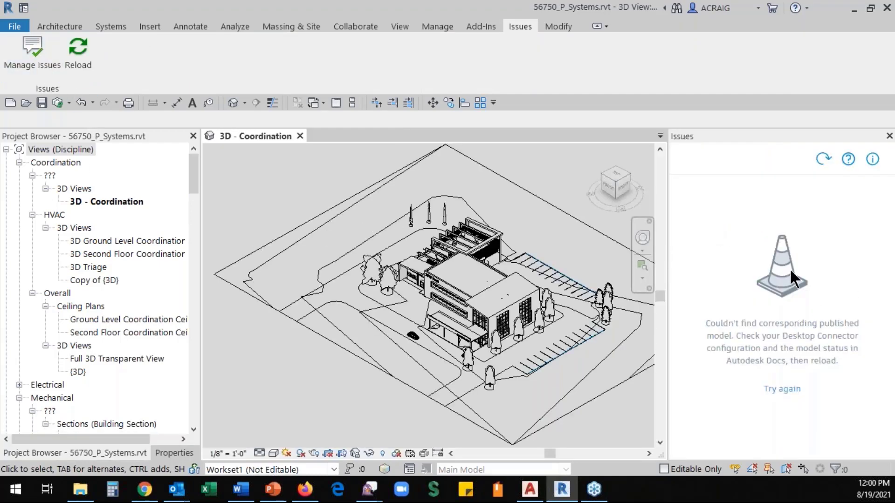
left_click(824, 160)
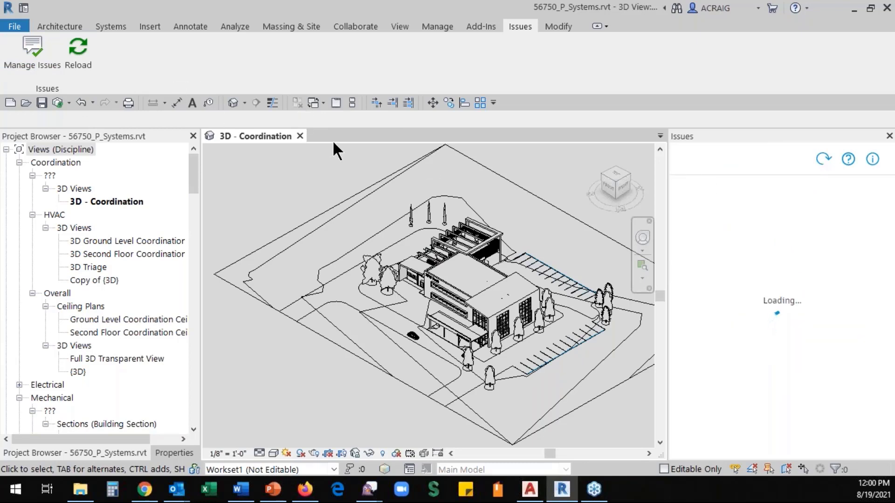
- Close the 3D - Coordination view, synchronize with central, and return to the Home page
left_click(300, 135)
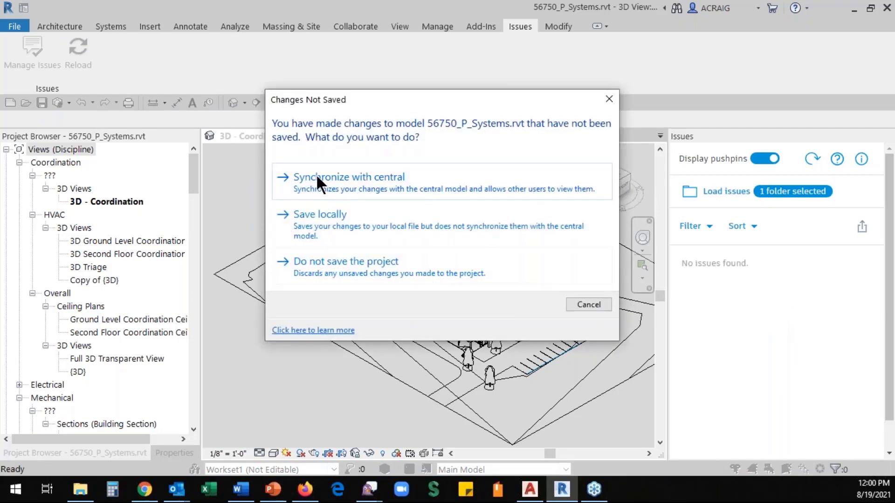
left_click(316, 176)
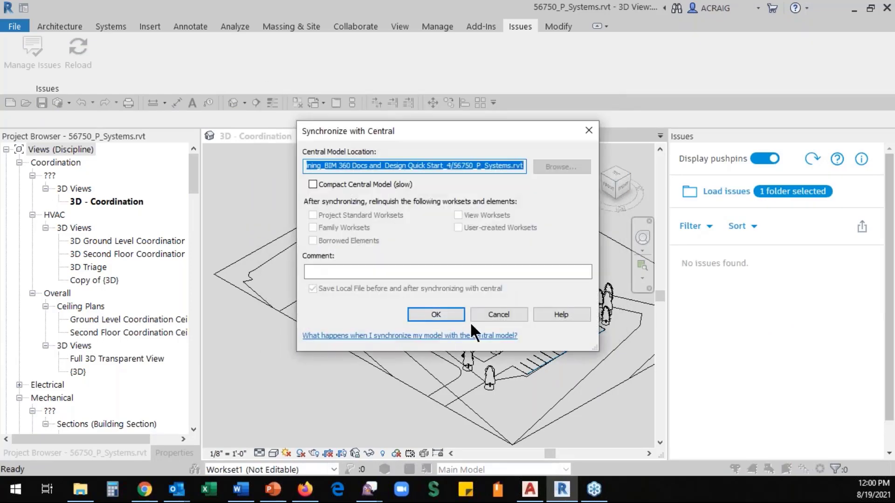
left_click(436, 315)
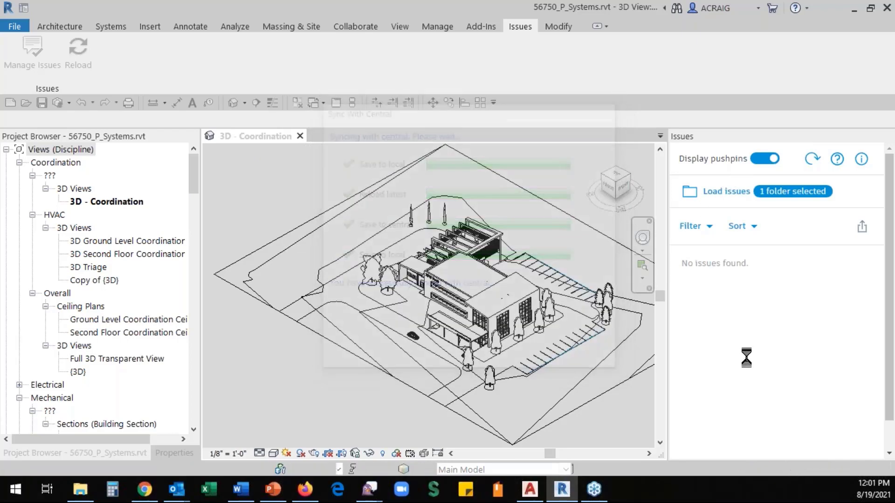
left_click(300, 136)
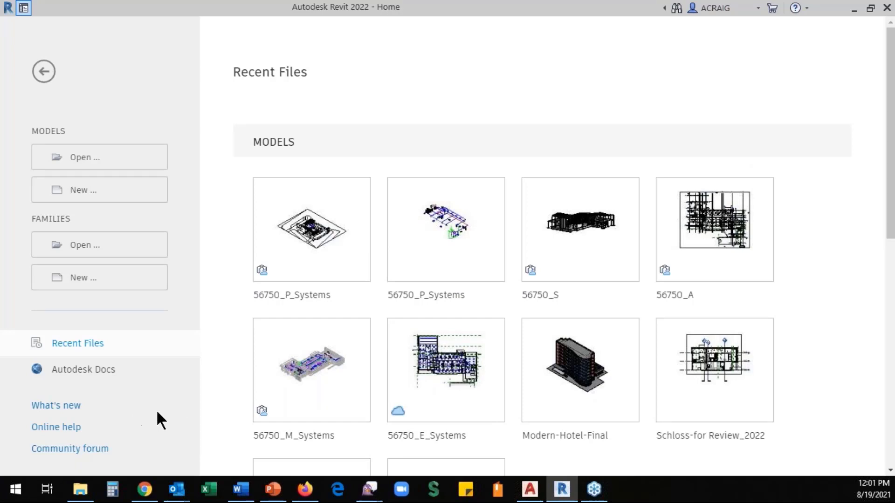
- Open the 56750_A model from Recent Files
left_click(714, 241)
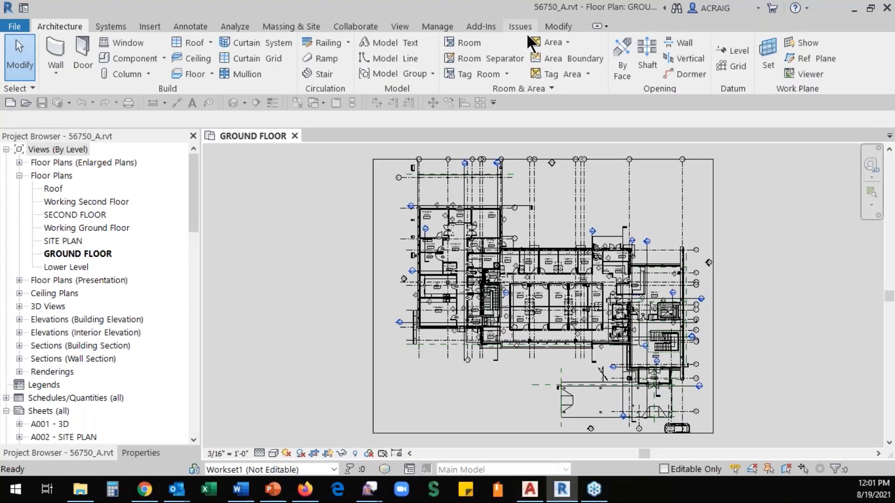
- Open issue #4 Overlap condition from Manage Issues and dismiss the missing-object warning
left_click(522, 26)
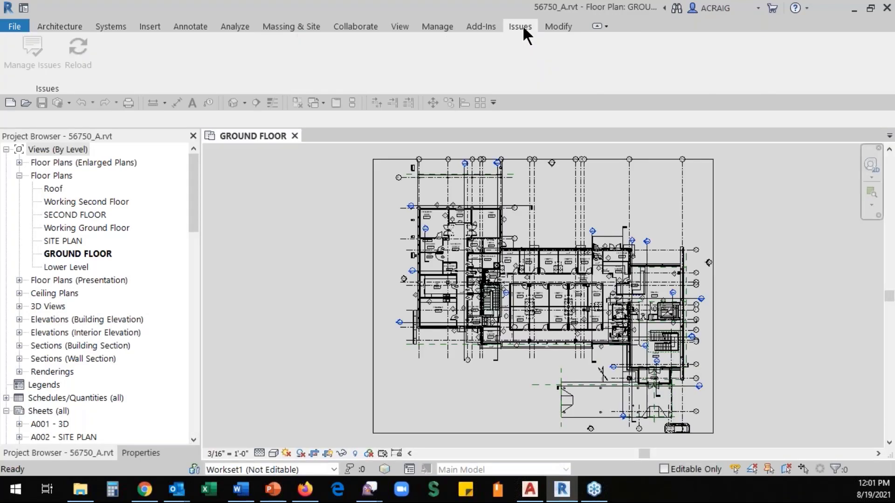
left_click(33, 49)
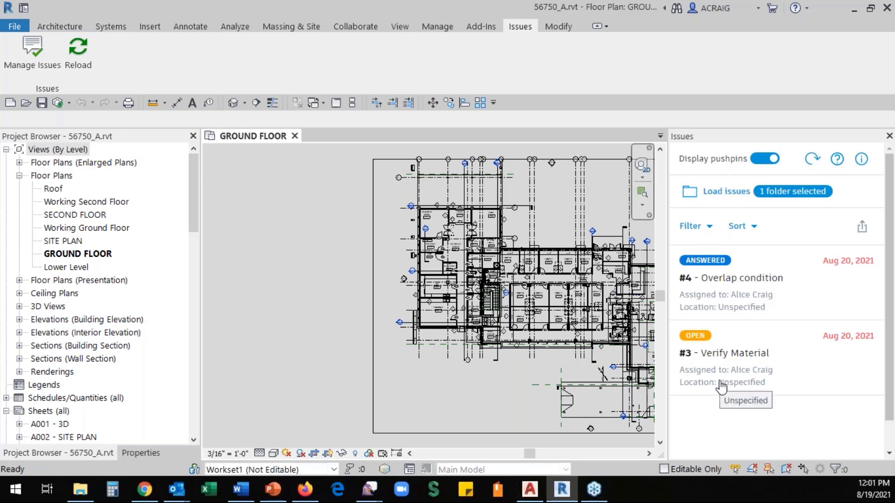
left_click(706, 273)
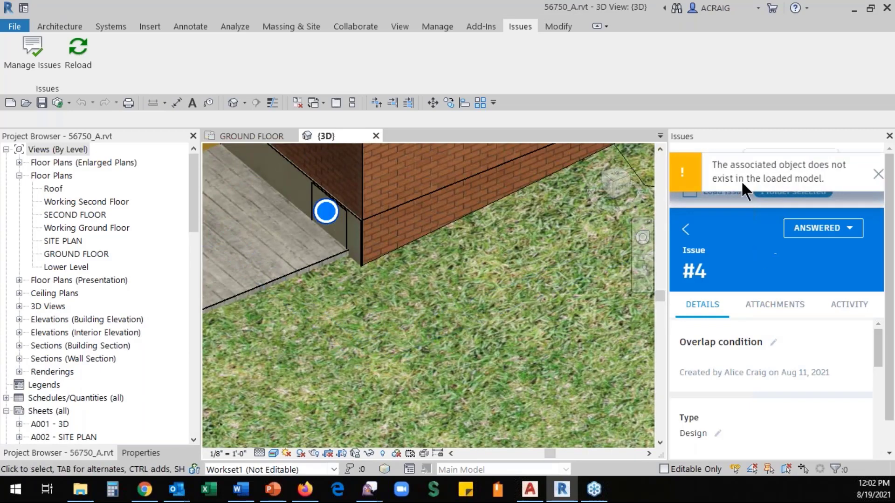
left_click(879, 174)
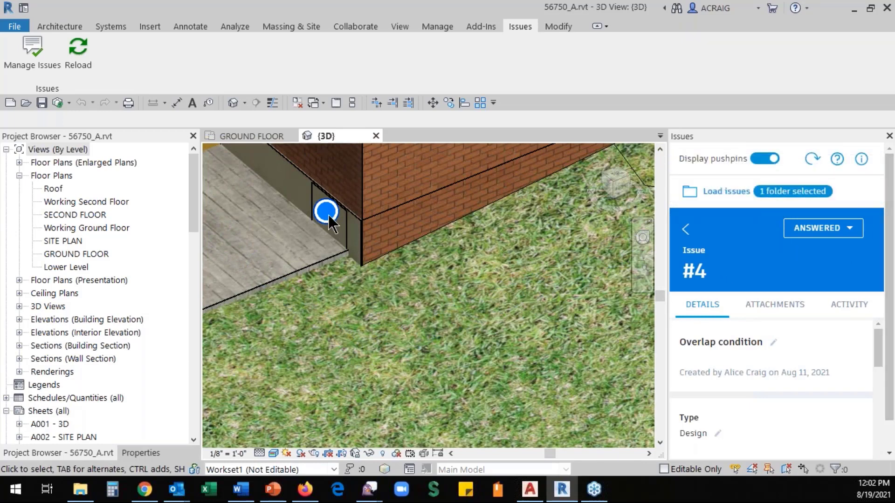
- Zoom and pan to the pushpin at the wall base and set the visual style to Shaded
scroll(332, 219, "up", 3)
middle_click_drag(363, 268, 436, 361)
left_click(273, 453)
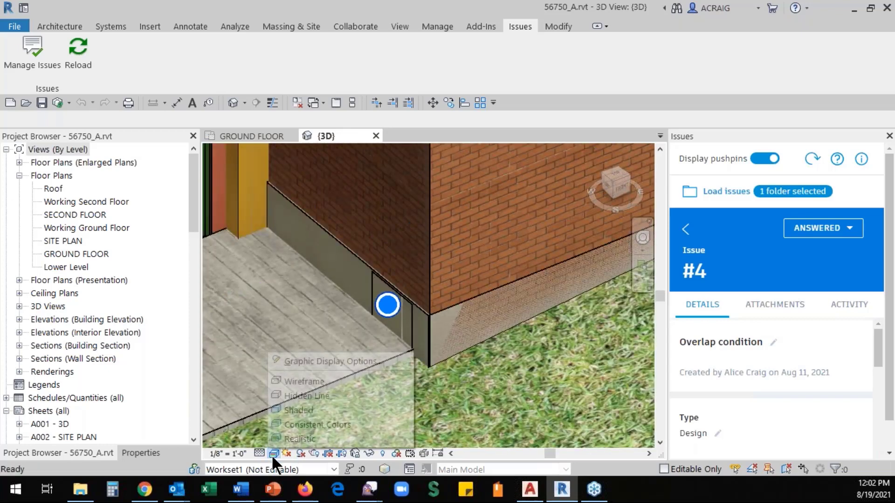
left_click(291, 409)
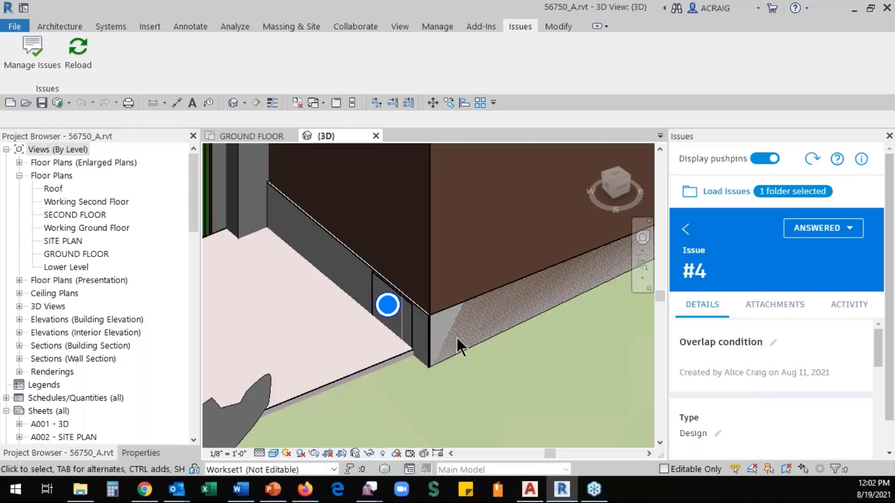